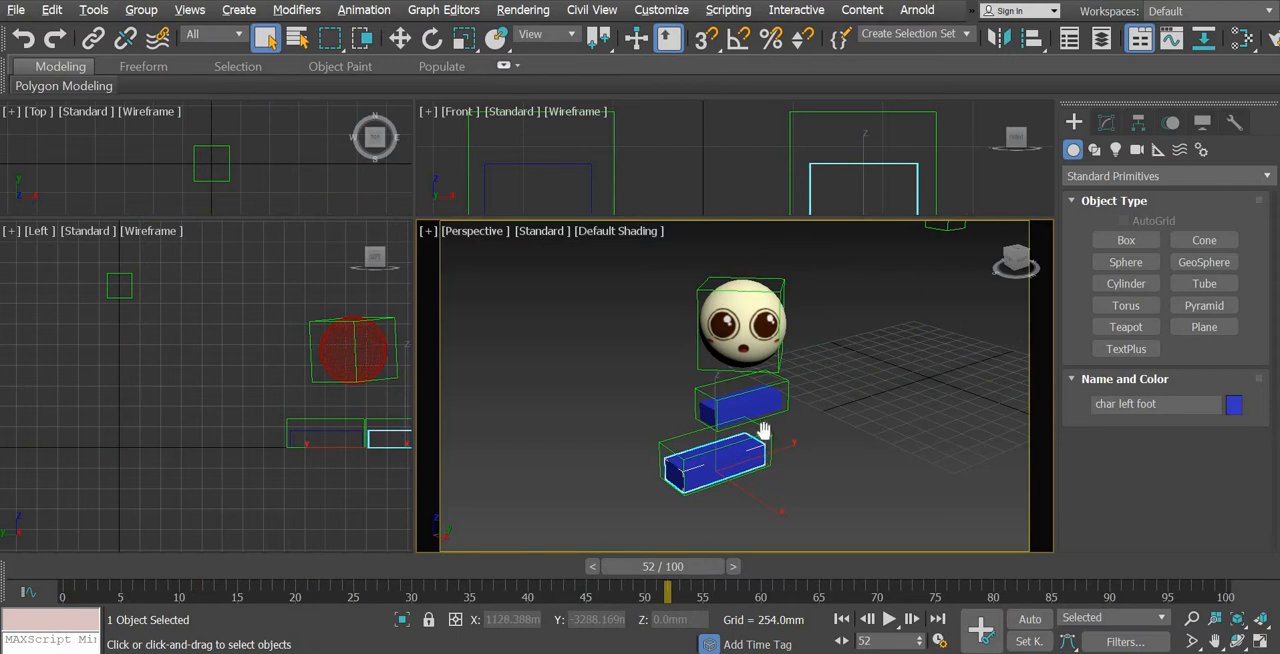
Deselect the character's left foot
{"action": "middle_click_drag", "start_coordinate": [763, 430], "coordinate": [748, 379]}
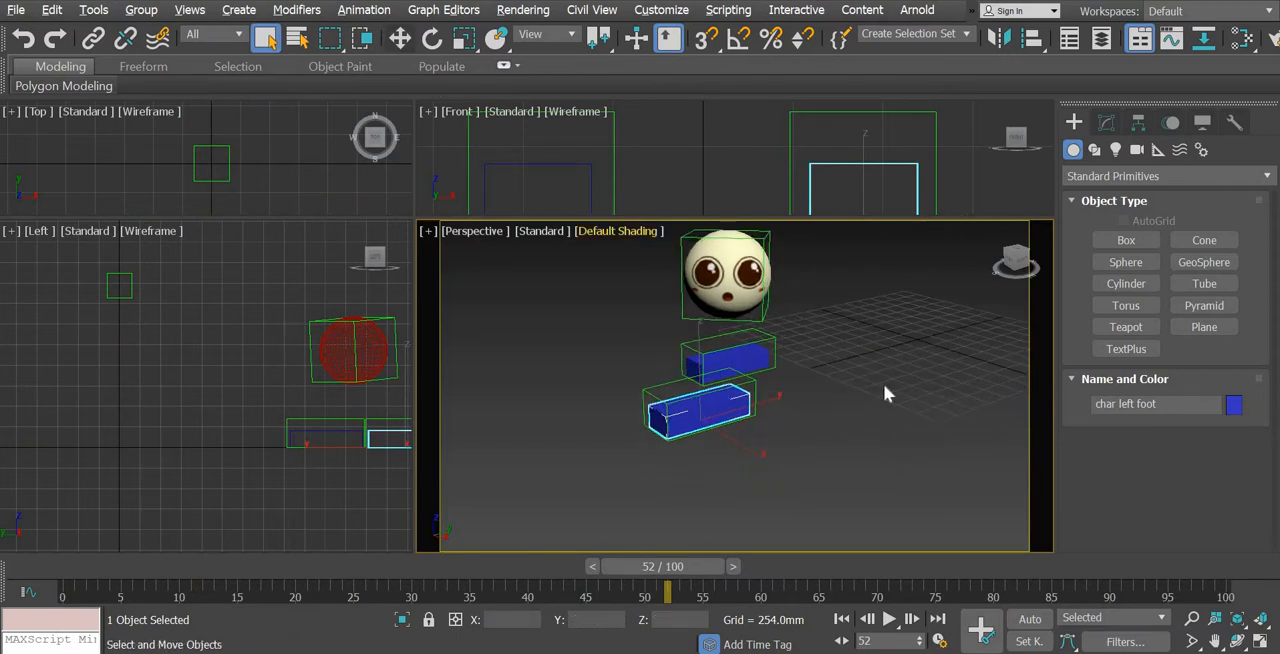
{"action": "key", "text": "w"}
{"action": "left_click", "coordinate": [852, 468]}
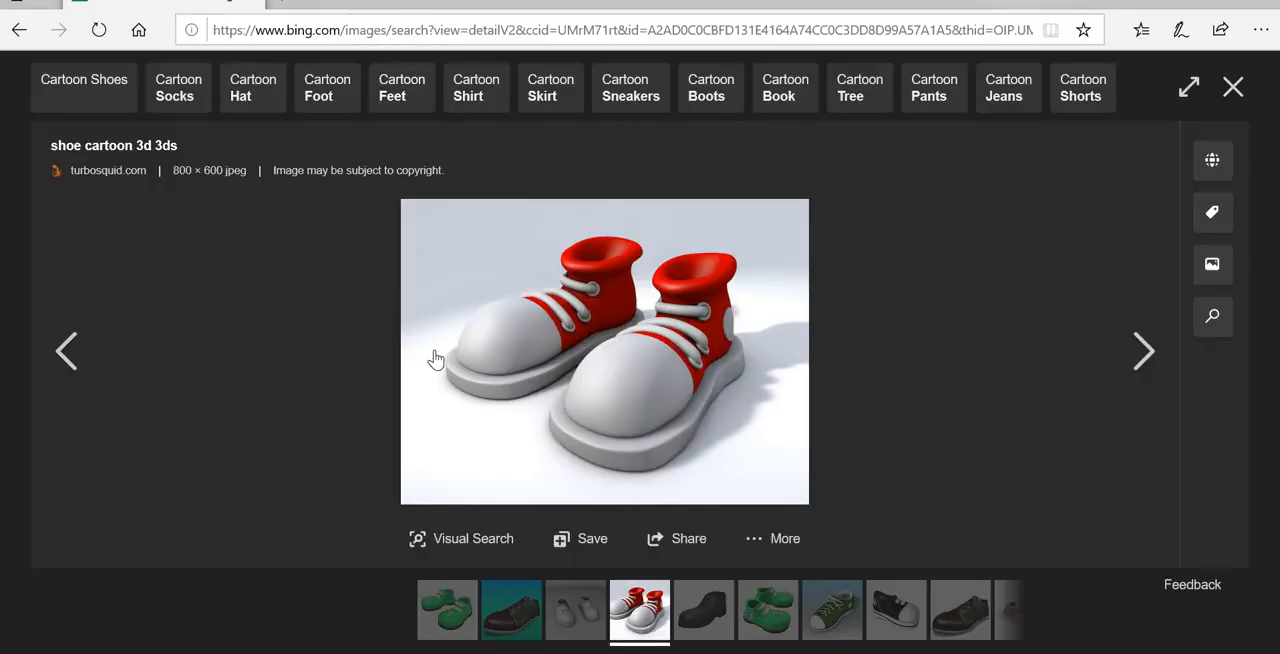
Switch to the browser and open the red-and-white shoe picture from the "3d cartoon shoes" image results as reference
{"action": "left_click", "coordinate": [19, 30]}
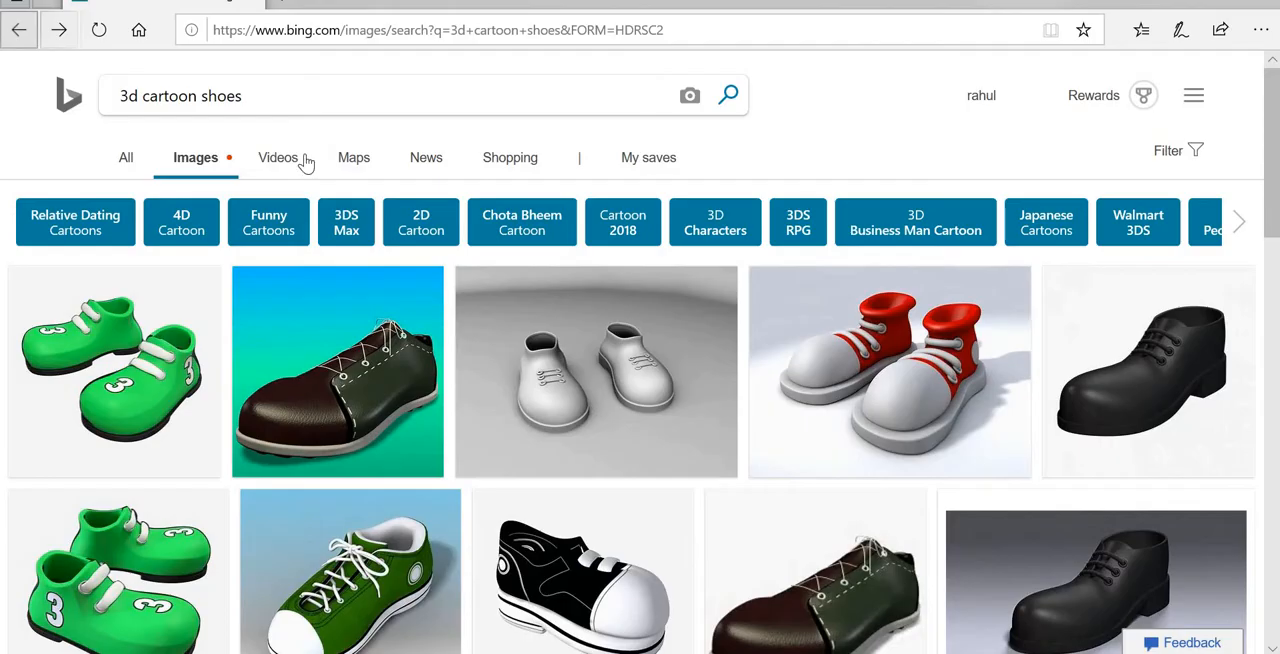
{"action": "left_click", "coordinate": [115, 92]}
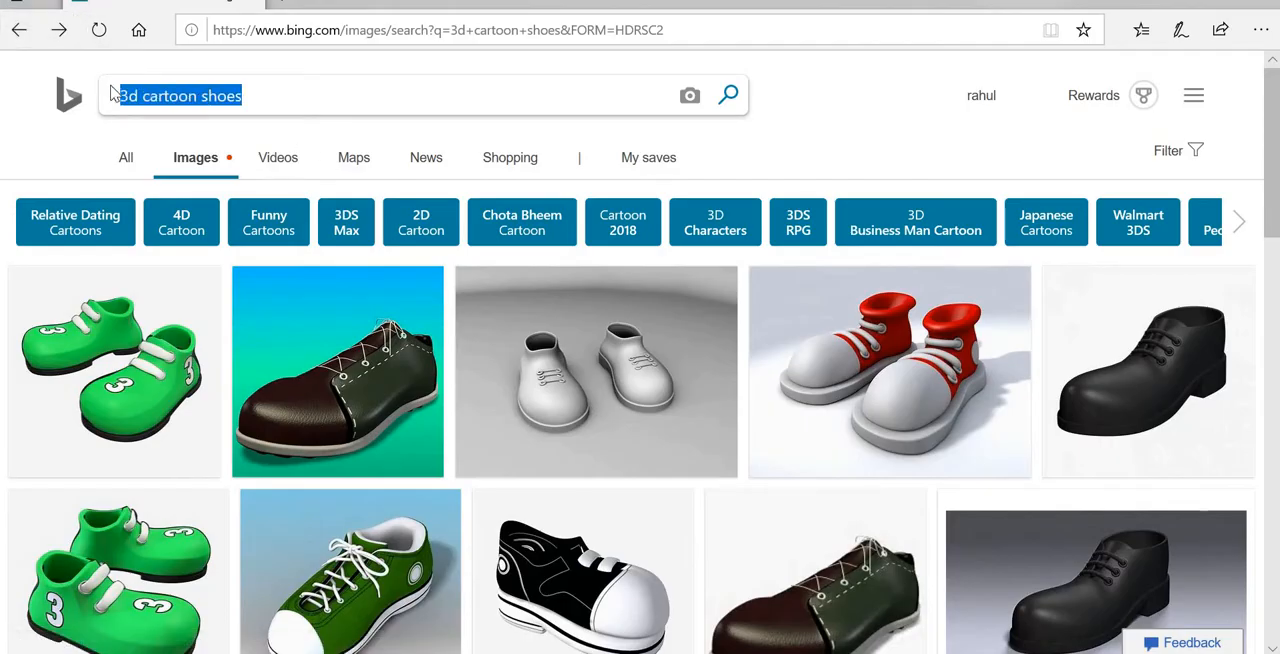
{"action": "left_click", "coordinate": [865, 356]}
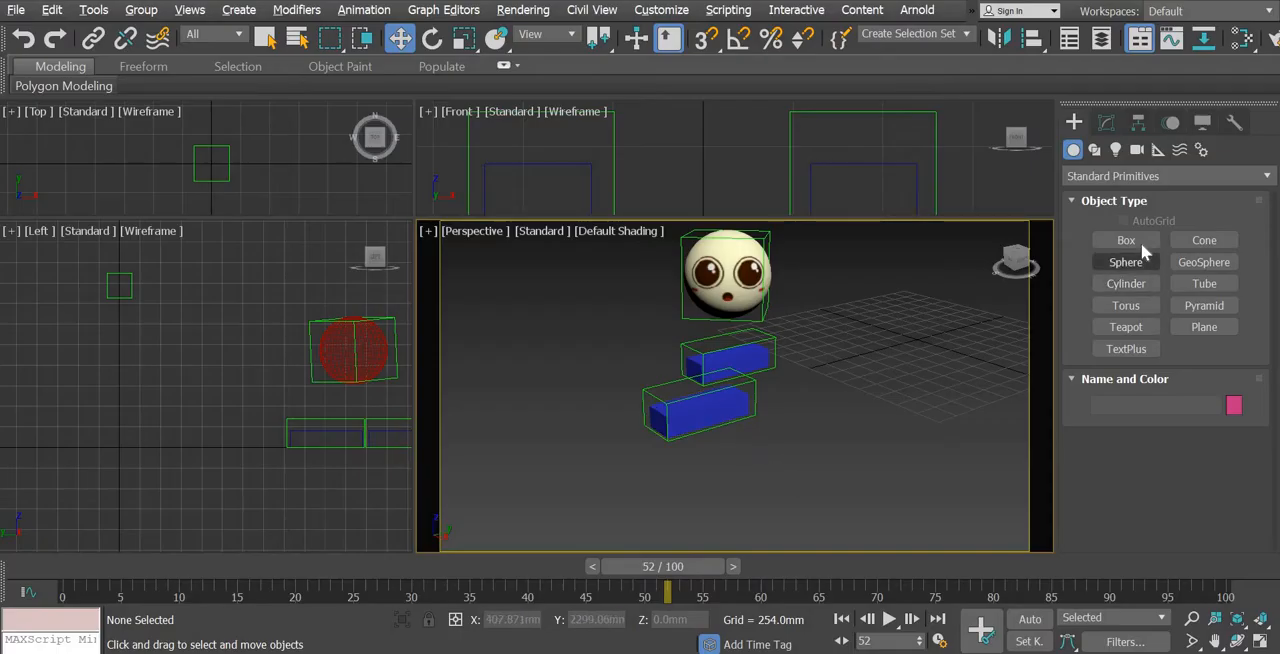
Create a box beside the feet in the Top view, about 754 mm long, 330 mm wide and 132 mm high
{"action": "left_click", "coordinate": [1110, 241]}
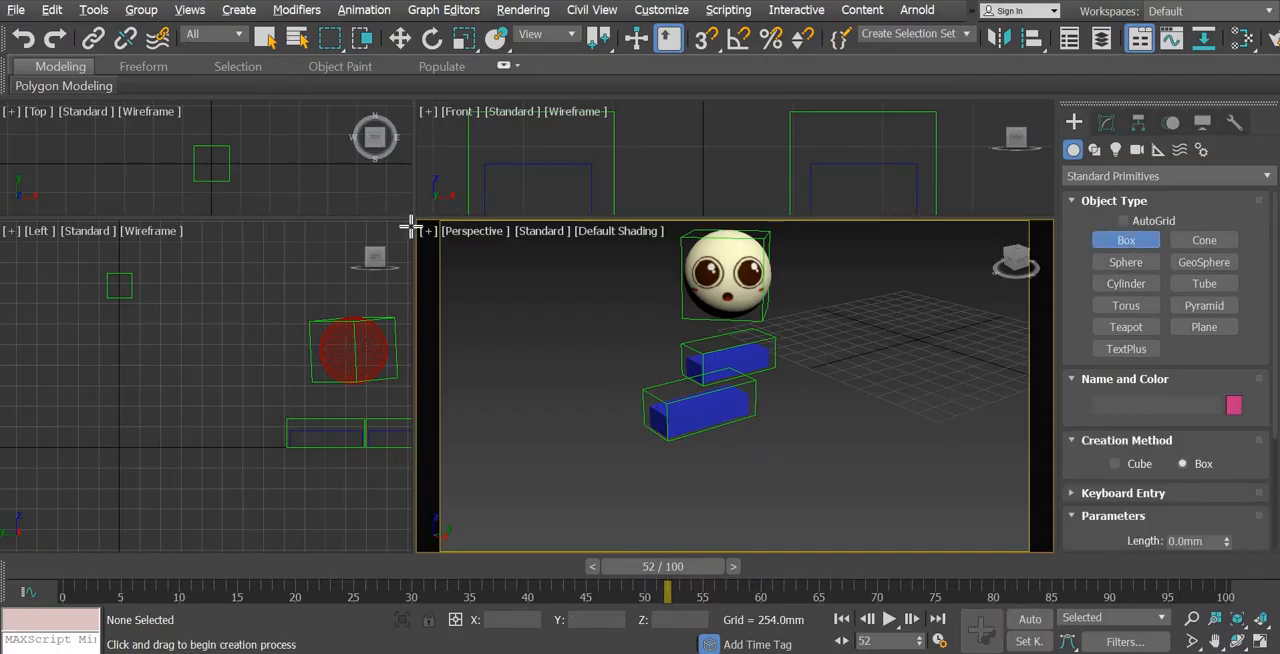
{"action": "left_click_drag", "start_coordinate": [418, 218], "coordinate": [636, 378]}
{"action": "scroll", "coordinate": [337, 257], "scroll_direction": "down", "scroll_amount": 8}
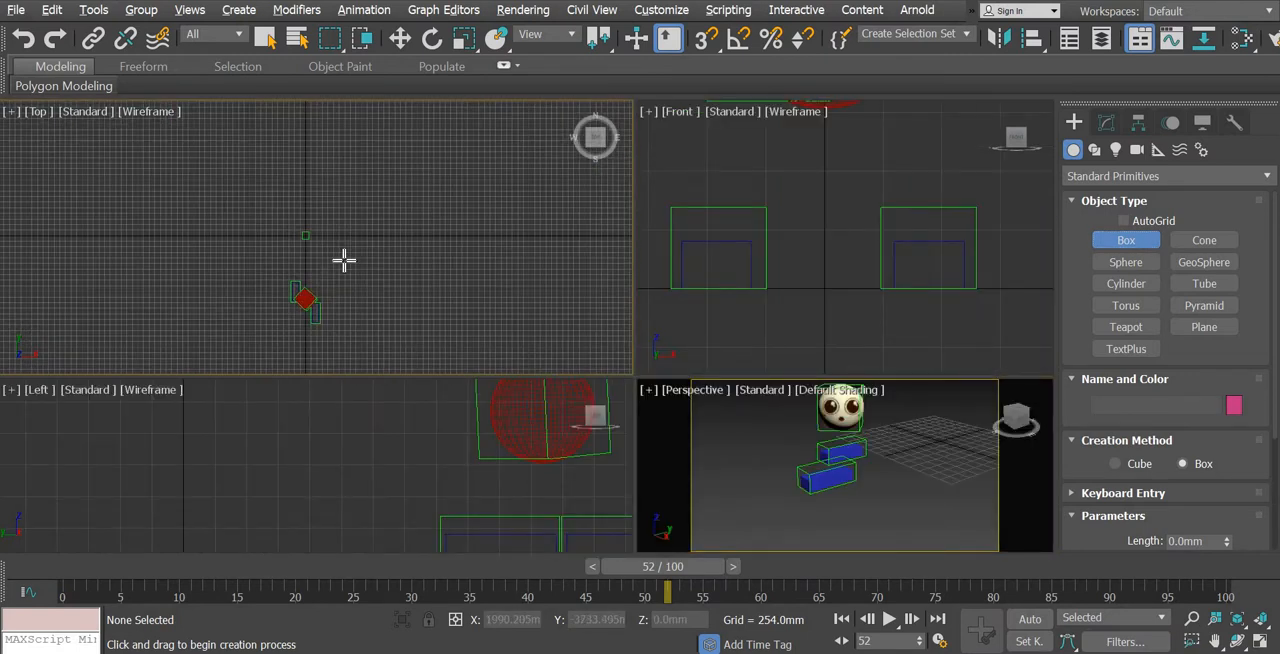
{"action": "scroll", "coordinate": [224, 224], "scroll_direction": "up", "scroll_amount": 8}
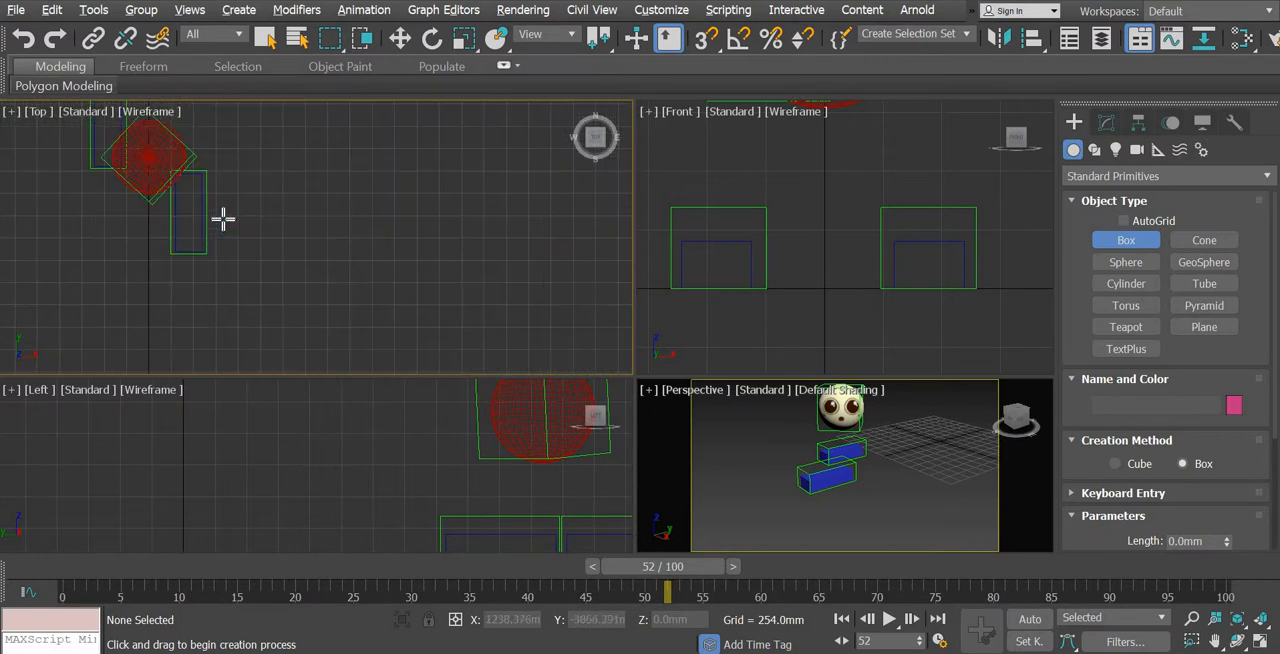
{"action": "middle_click_drag", "start_coordinate": [277, 180], "coordinate": [293, 235]}
{"action": "left_click_drag", "start_coordinate": [268, 128], "coordinate": [351, 316]}
{"action": "left_click", "coordinate": [347, 284]}
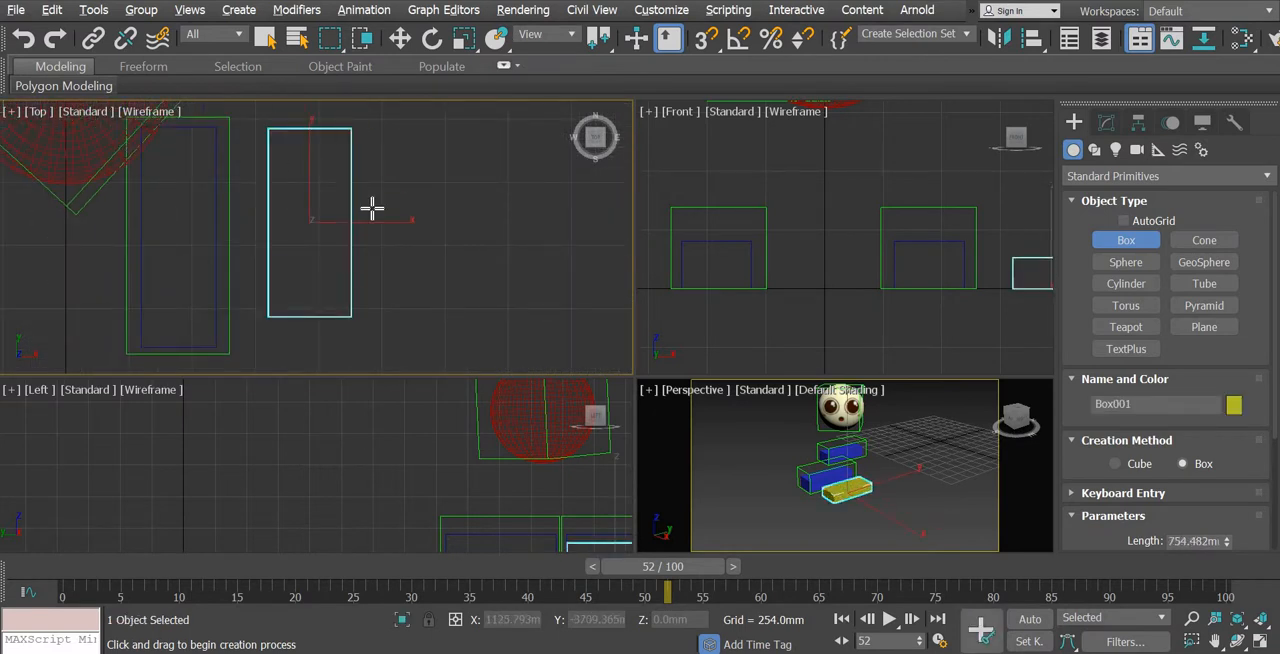
Scale the new box along Z to about 143% in the maximized Perspective view
{"action": "left_click", "coordinate": [400, 38]}
{"action": "middle_click_drag", "start_coordinate": [897, 522], "coordinate": [926, 525]}
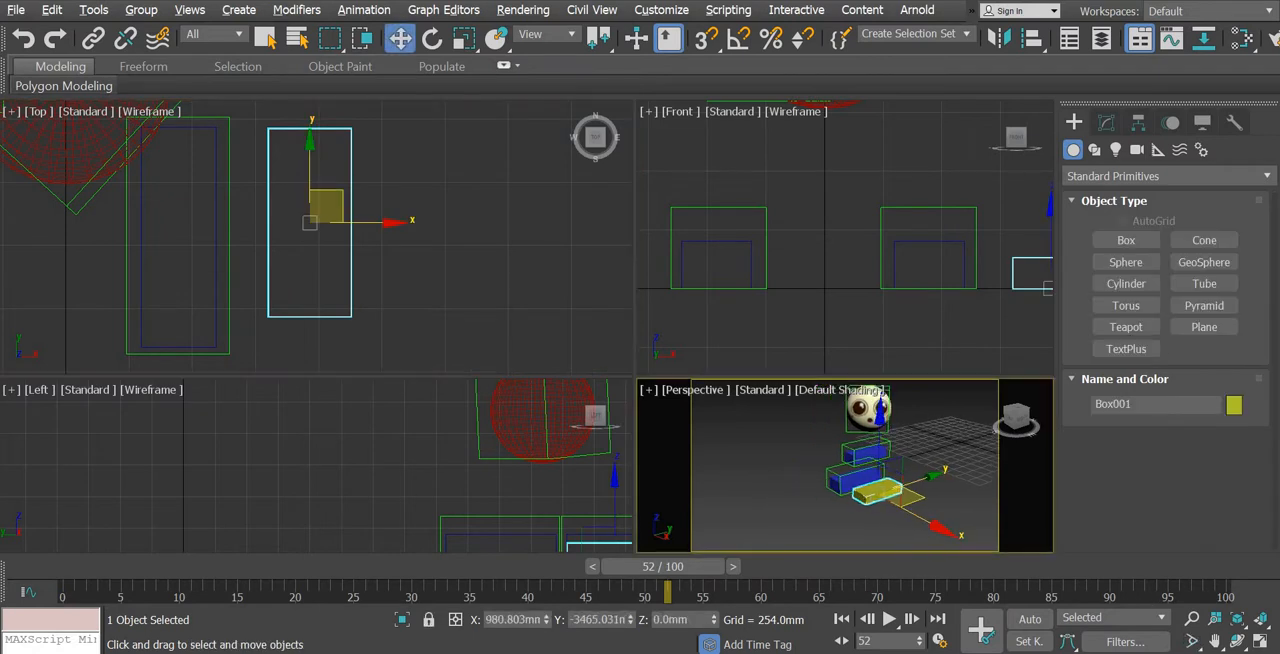
{"action": "left_click", "coordinate": [1262, 642]}
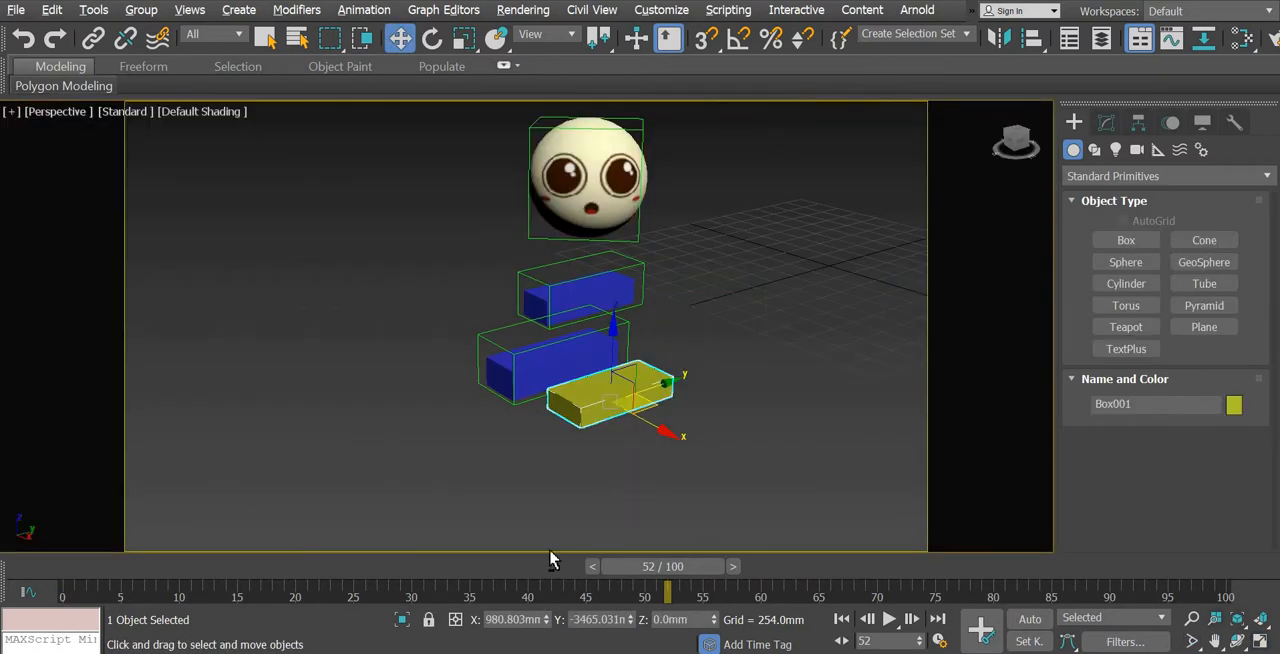
{"action": "scroll", "coordinate": [597, 477], "scroll_direction": "up", "scroll_amount": 4}
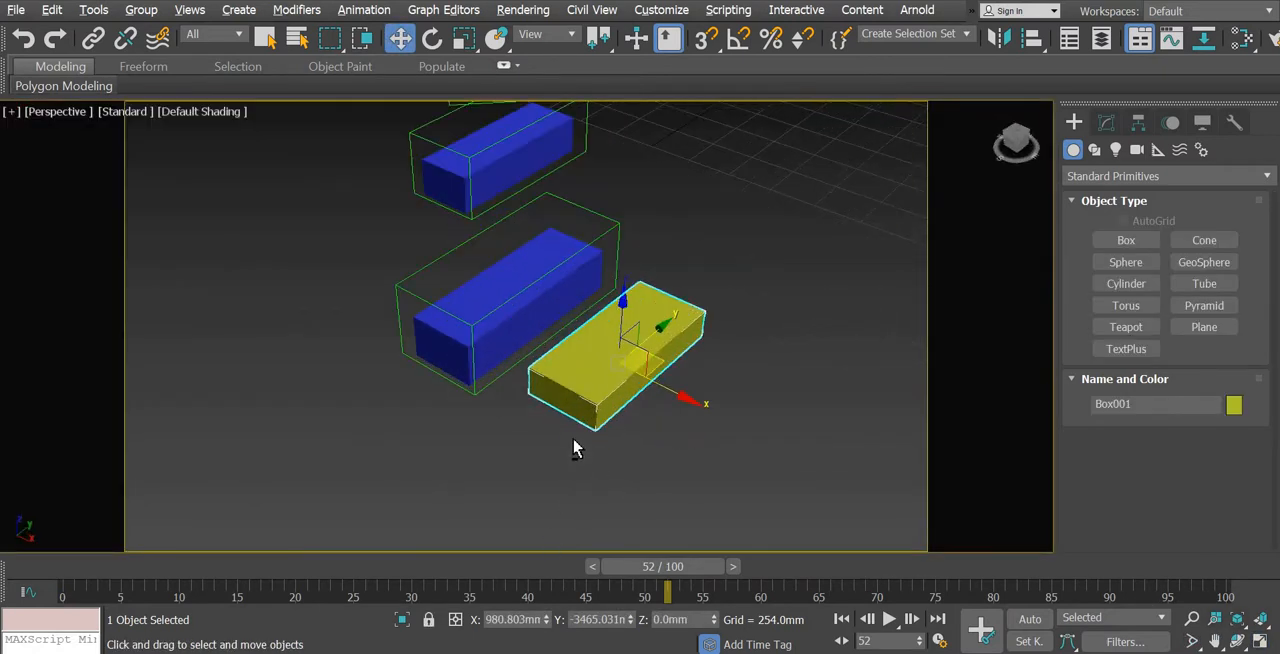
{"action": "middle_click_drag", "start_coordinate": [574, 440], "coordinate": [1036, 228], "text": "alt"}
{"action": "left_click", "coordinate": [466, 43]}
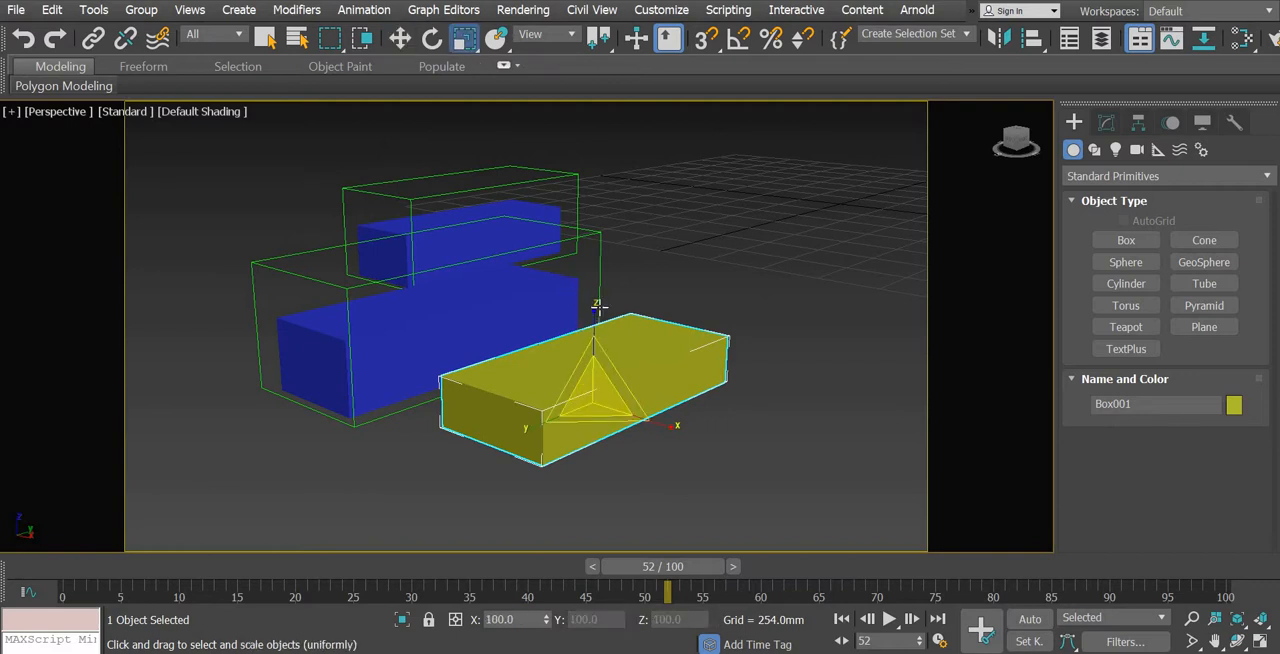
{"action": "left_click_drag", "start_coordinate": [595, 287], "coordinate": [594, 253]}
Move the box along X away from the blue feet to about X 1261 mm
{"action": "left_click", "coordinate": [392, 44]}
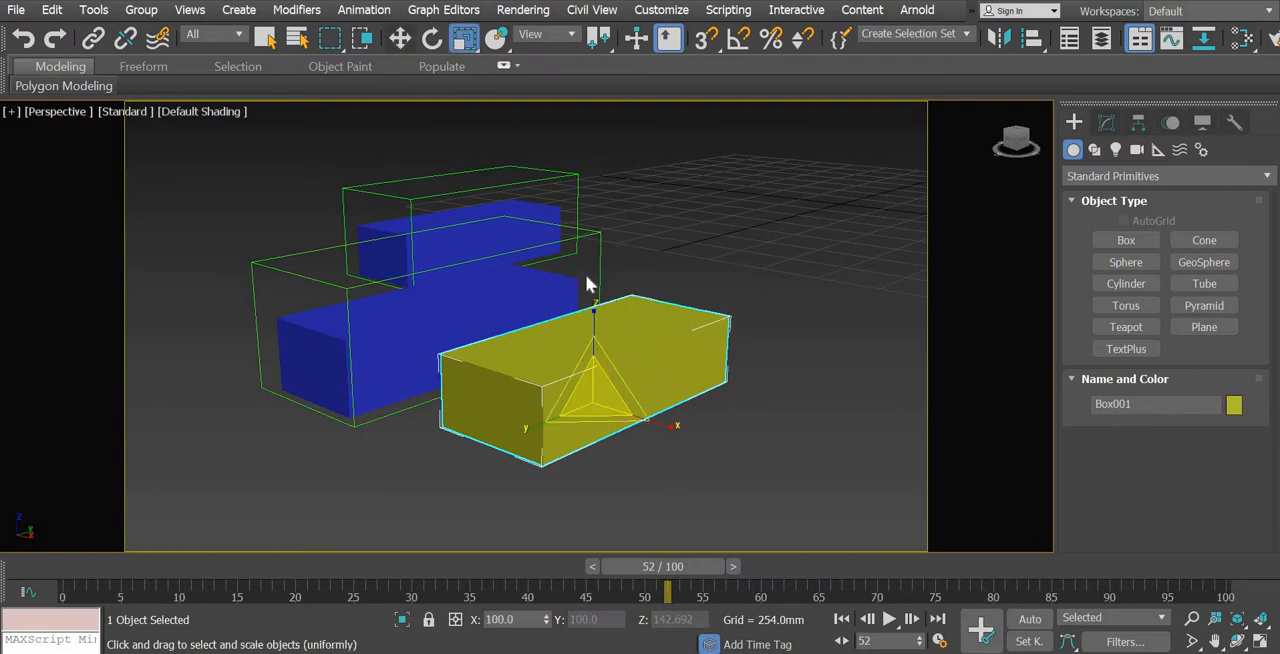
{"action": "middle_click_drag", "start_coordinate": [643, 423], "coordinate": [642, 424], "text": "alt"}
{"action": "left_click_drag", "start_coordinate": [642, 423], "coordinate": [731, 451]}
Display edged faces in the Perspective view
{"action": "left_click", "coordinate": [198, 112]}
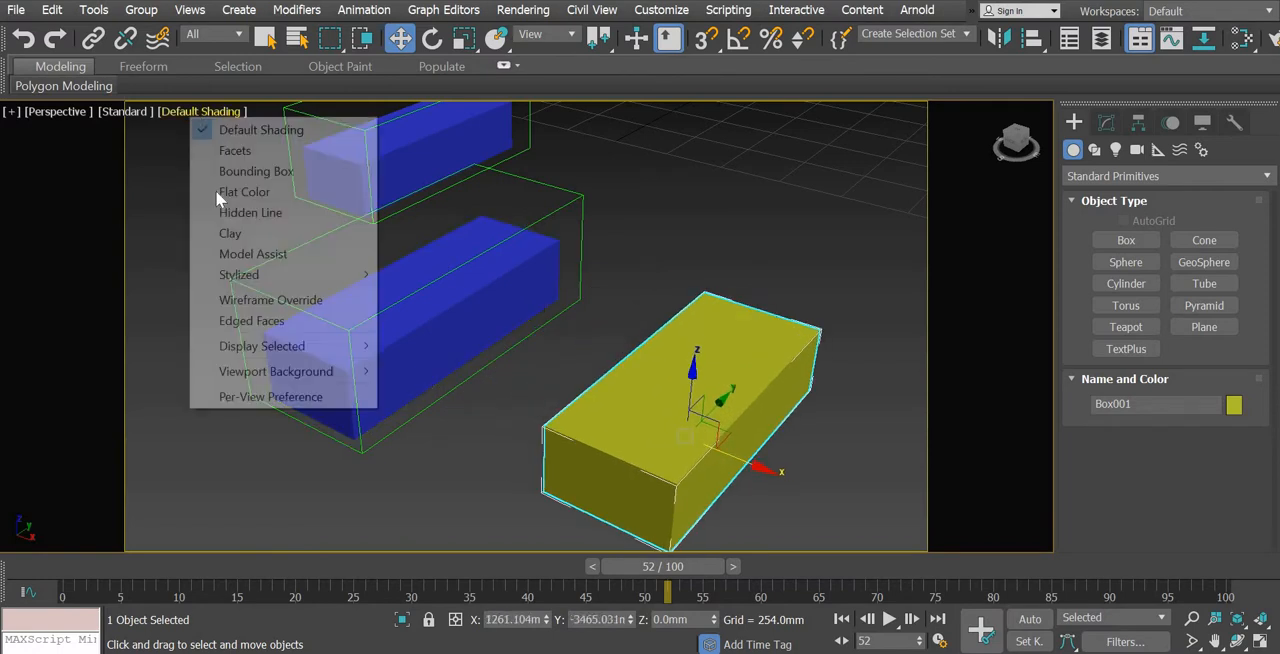
{"action": "left_click", "coordinate": [229, 320]}
{"action": "middle_click_drag", "start_coordinate": [644, 397], "coordinate": [590, 426]}
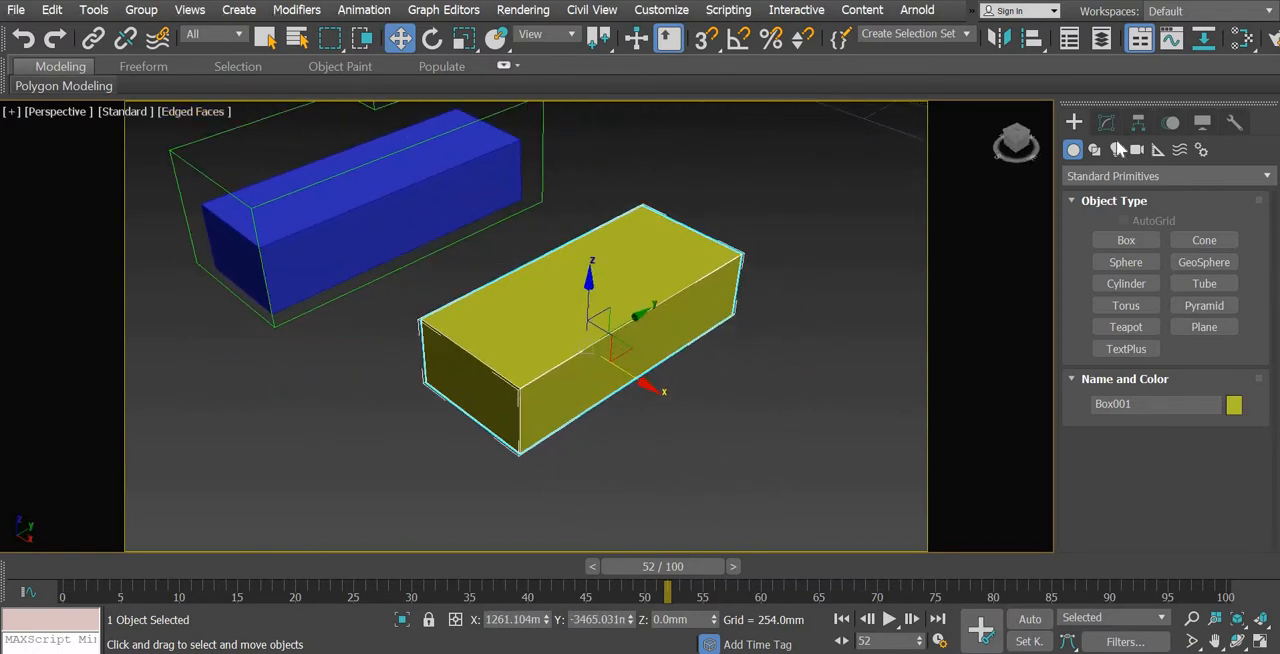
Set the box's length segments to 5 and width segments to 2
{"action": "left_click", "coordinate": [1107, 122]}
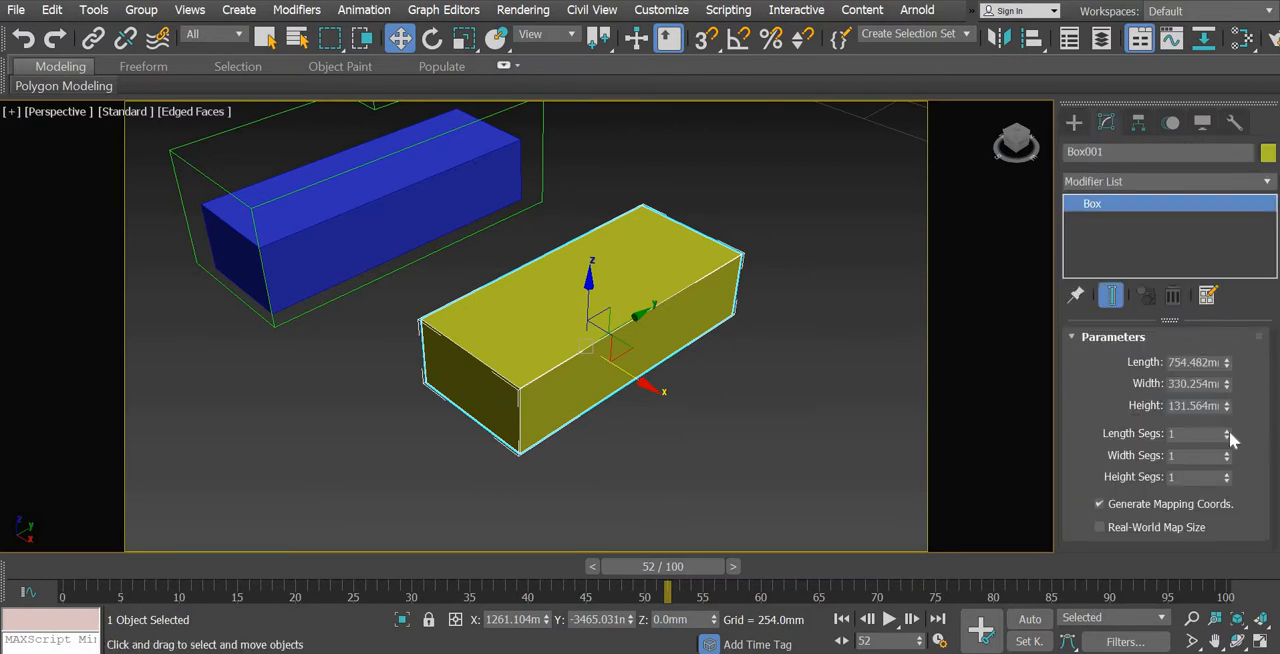
{"action": "left_click", "coordinate": [1227, 431]}
{"action": "left_click", "coordinate": [1227, 431]}
{"action": "left_click", "coordinate": [1227, 452]}
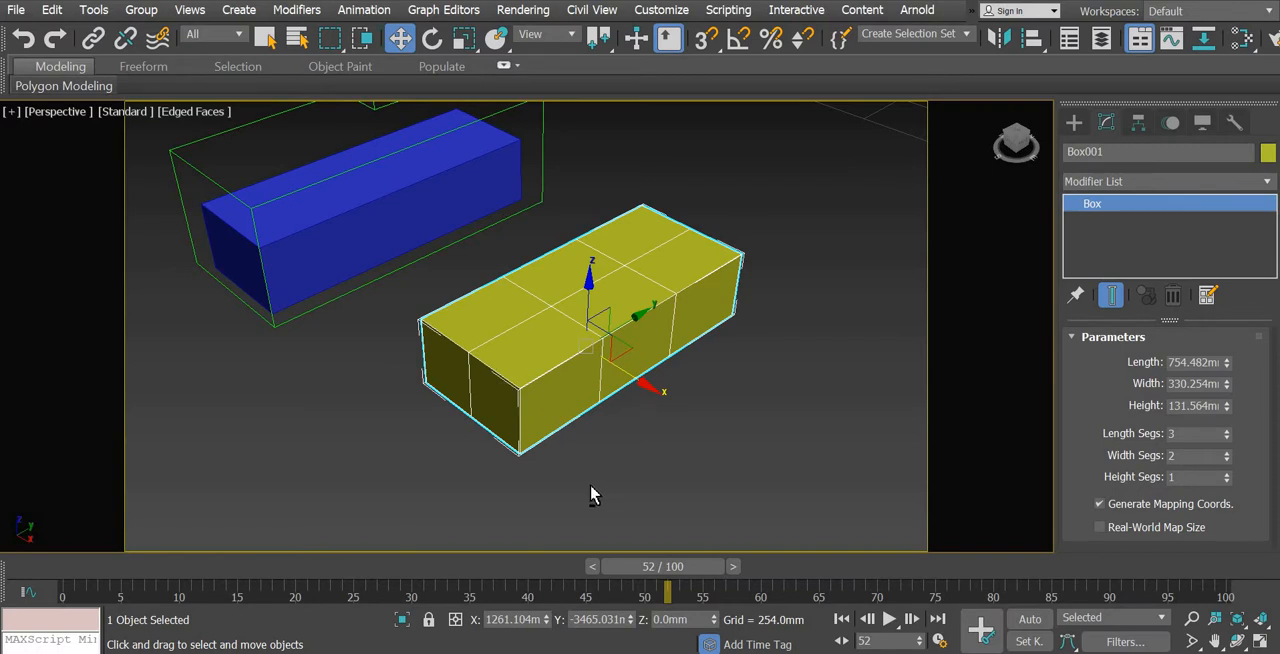
{"action": "middle_click_drag", "start_coordinate": [590, 486], "coordinate": [573, 491], "text": "alt"}
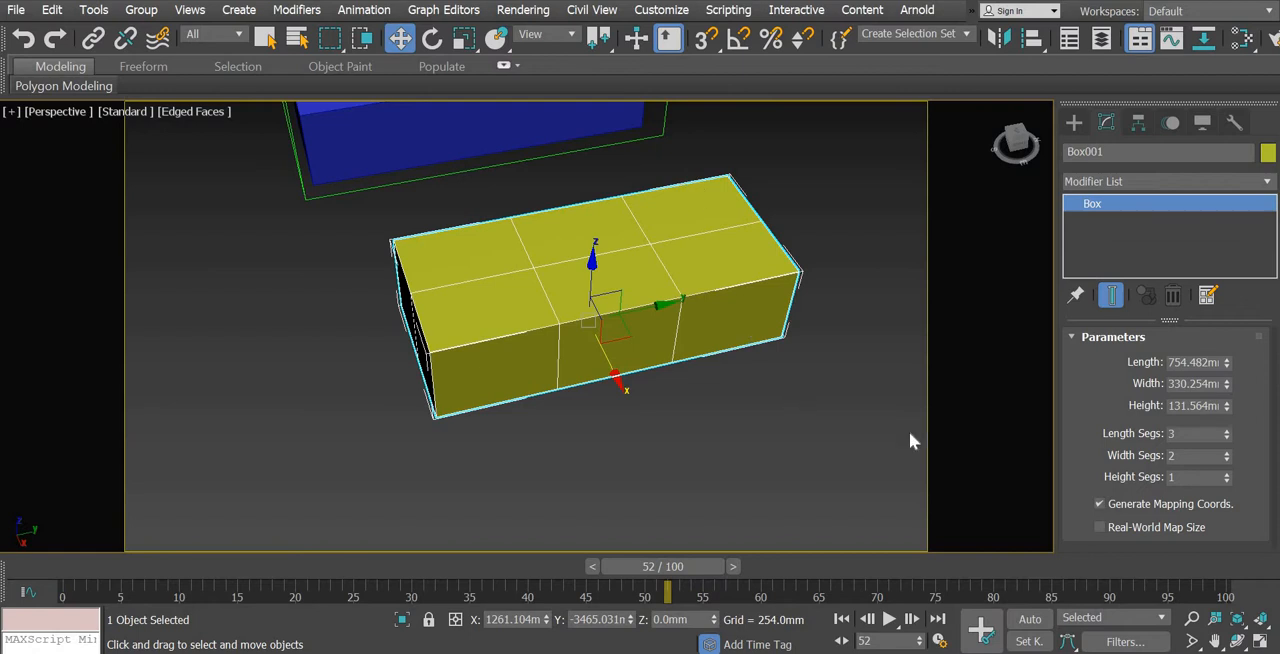
{"action": "left_click", "coordinate": [1227, 430]}
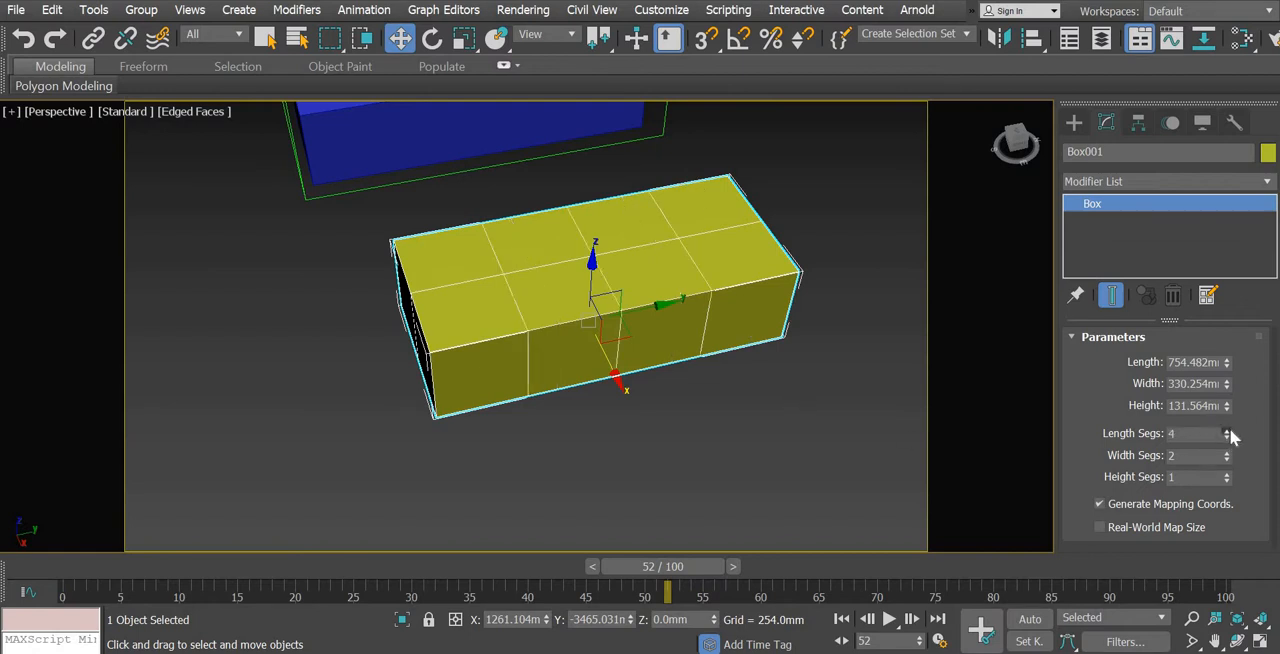
{"action": "left_click", "coordinate": [1227, 430]}
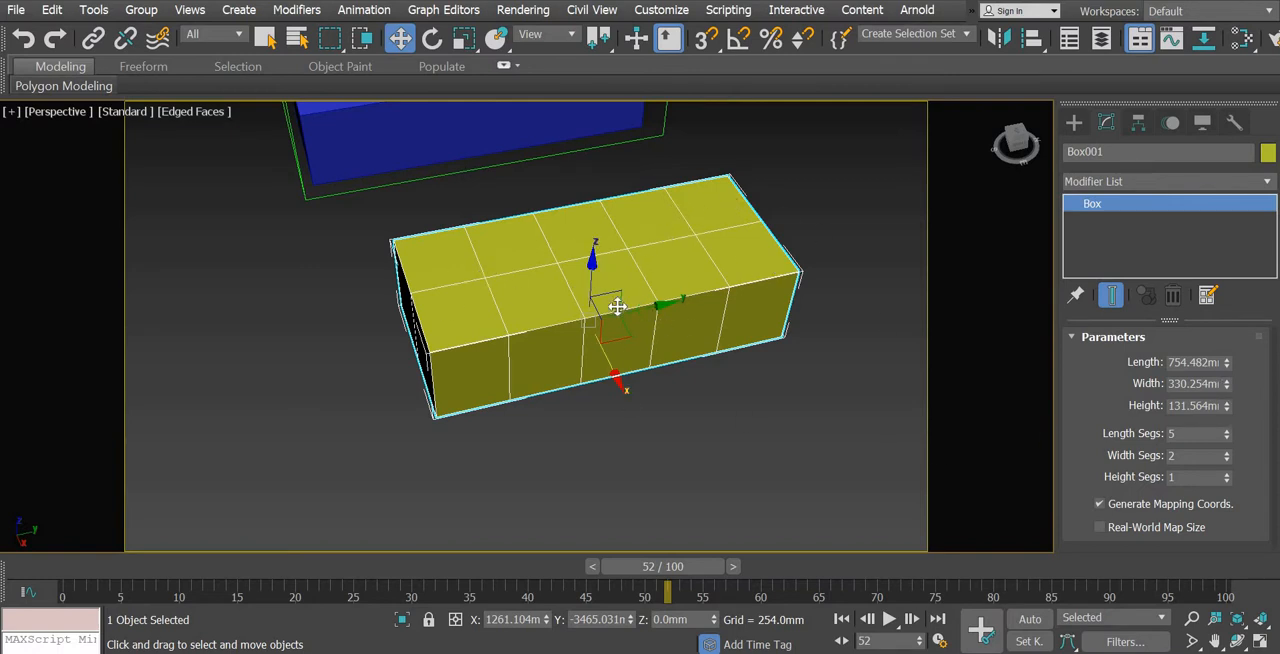
Convert the box to an Editable Poly
{"action": "right_click", "coordinate": [632, 378]}
{"action": "mouse_move", "coordinate": [760, 510]}
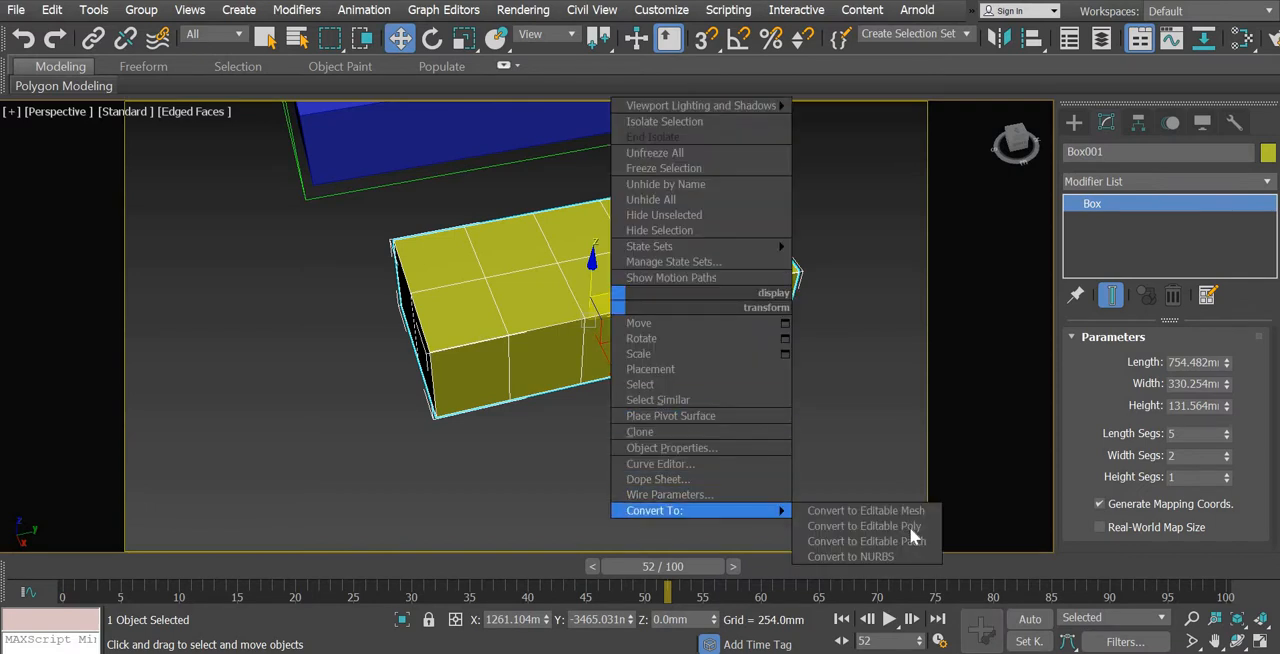
{"action": "left_click", "coordinate": [908, 525]}
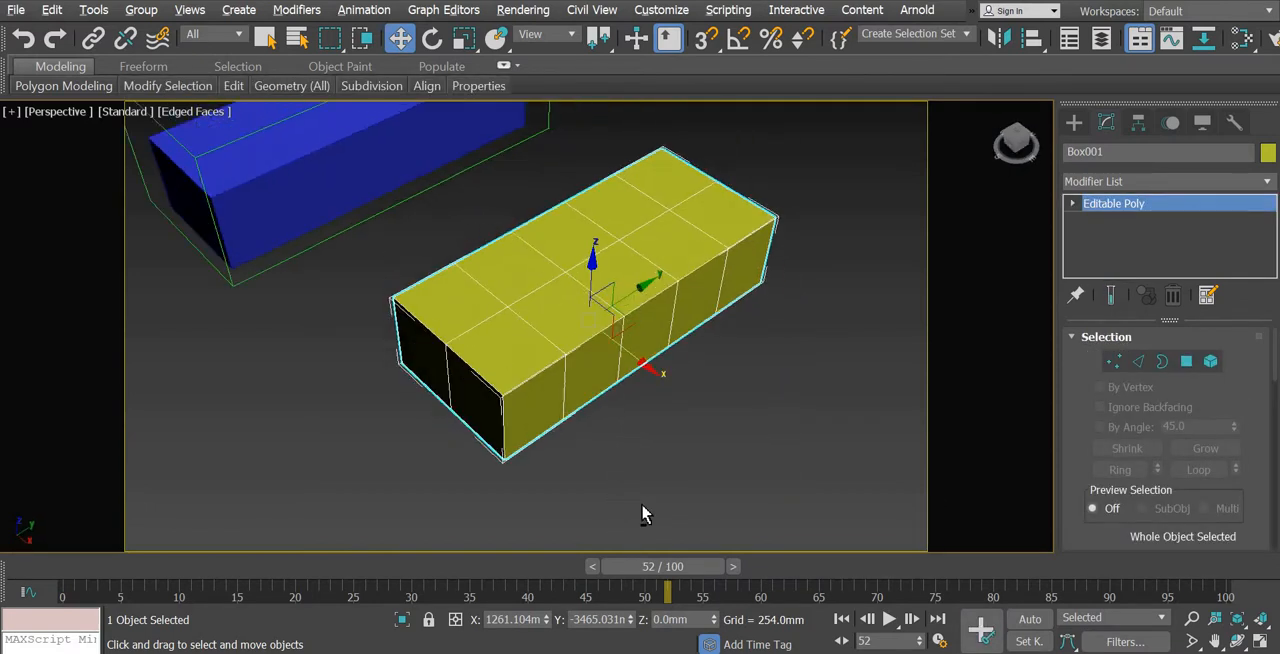
In the Top view, move the three lower vertex rows down about 32 mm and the three upper rows up about 48 mm
{"action": "middle_click_drag", "start_coordinate": [641, 504], "coordinate": [672, 490], "text": "alt"}
{"action": "left_click", "coordinate": [1114, 362]}
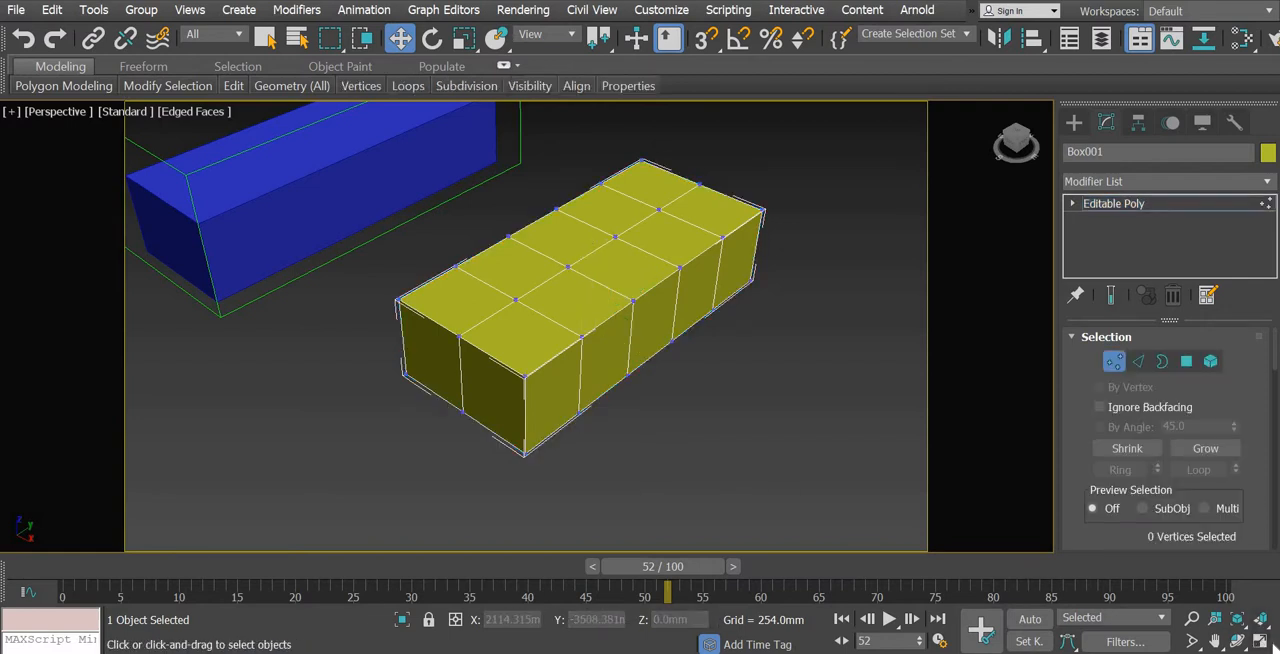
{"action": "left_click", "coordinate": [1261, 643]}
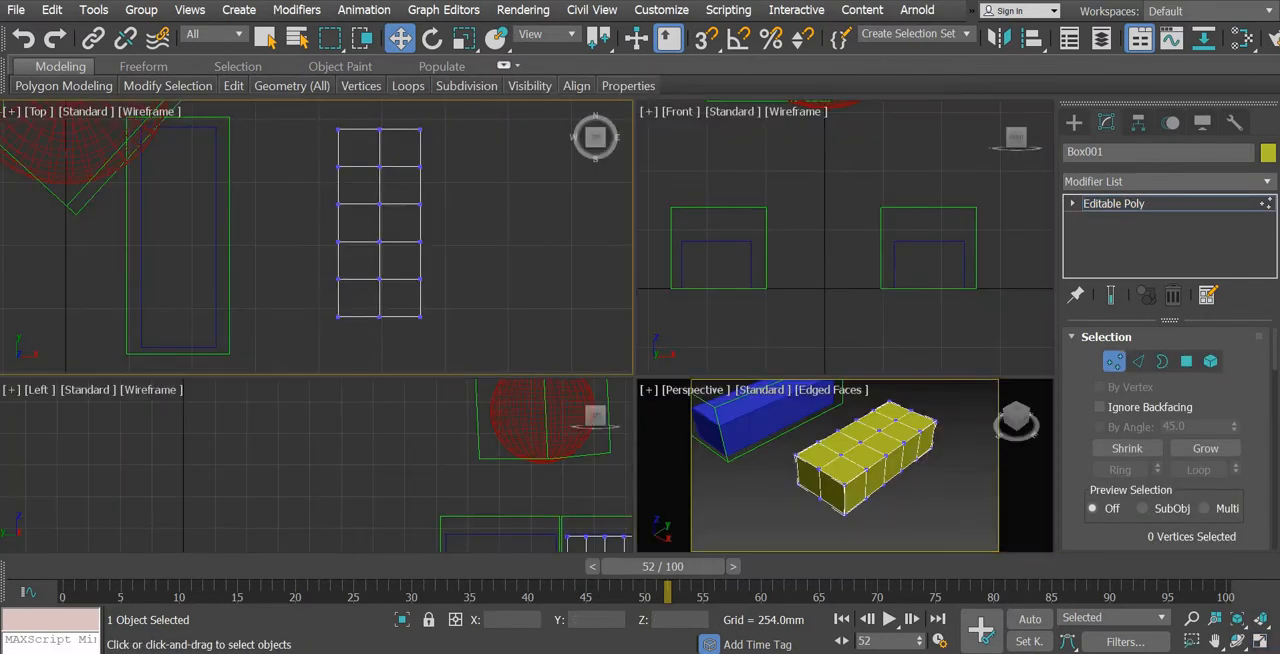
{"action": "left_click", "coordinate": [1261, 643]}
{"action": "middle_click_drag", "start_coordinate": [720, 366], "coordinate": [728, 300]}
{"action": "left_click_drag", "start_coordinate": [554, 336], "coordinate": [528, 340]}
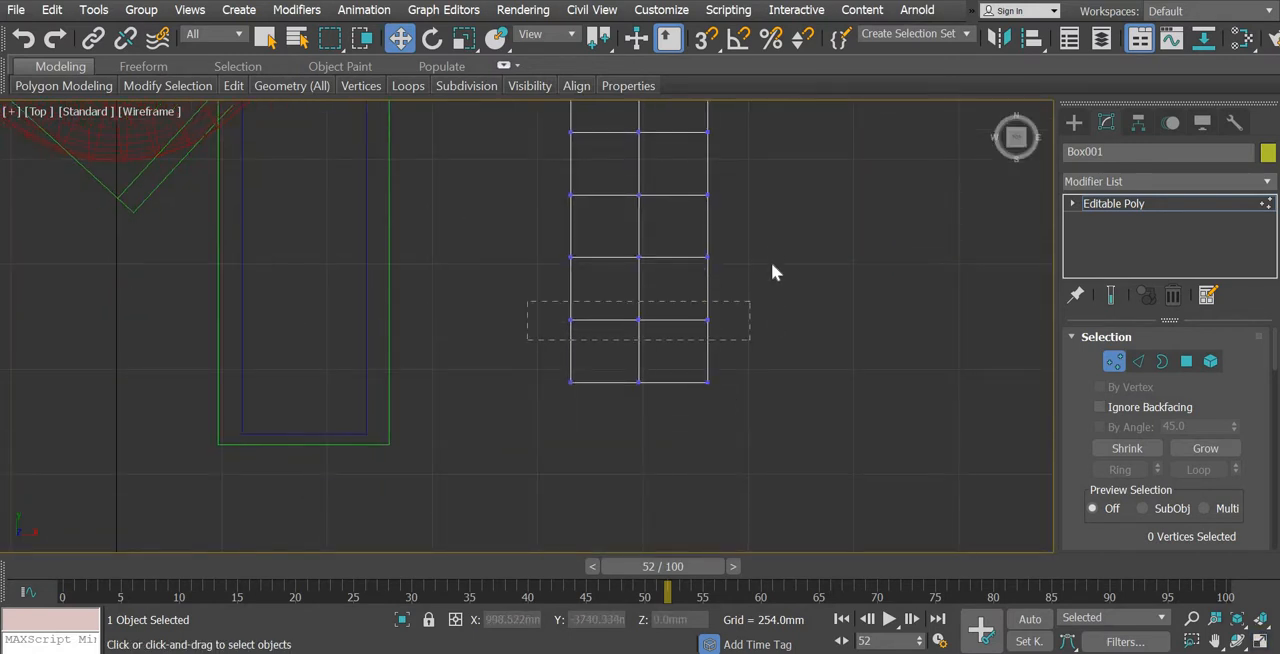
{"action": "left_click_drag", "start_coordinate": [617, 345], "coordinate": [550, 400]}
{"action": "middle_click_drag", "start_coordinate": [640, 316], "coordinate": [577, 382]}
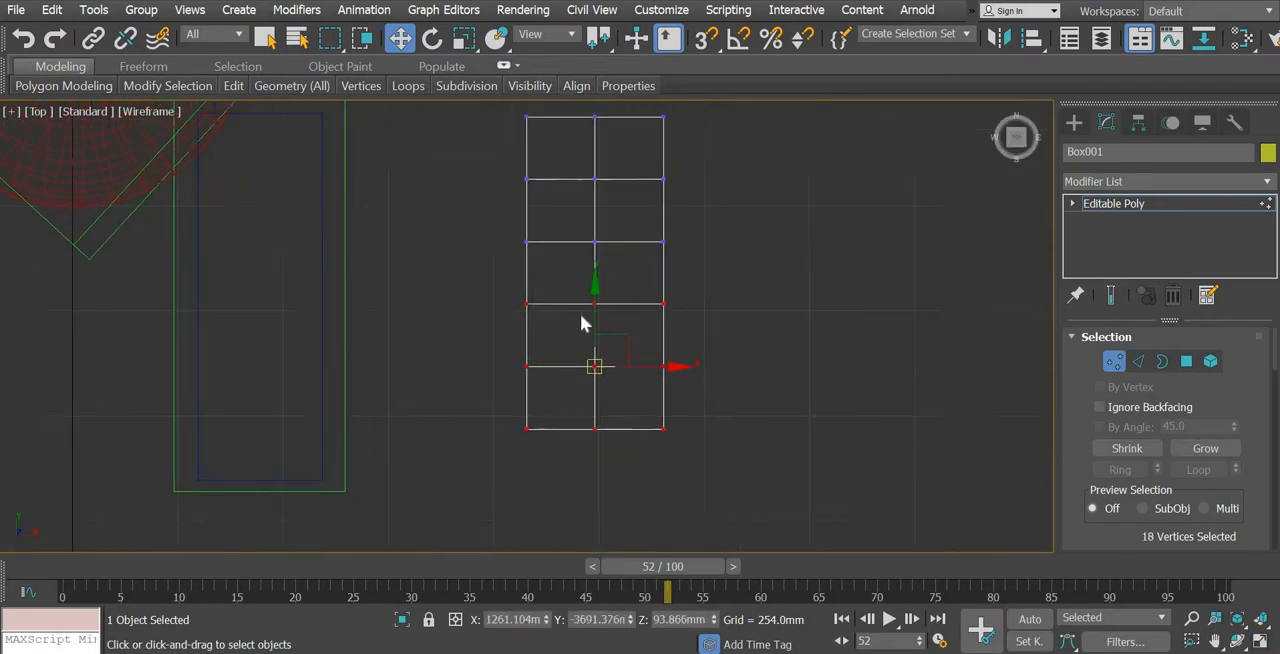
{"action": "left_click_drag", "start_coordinate": [574, 320], "coordinate": [574, 331]}
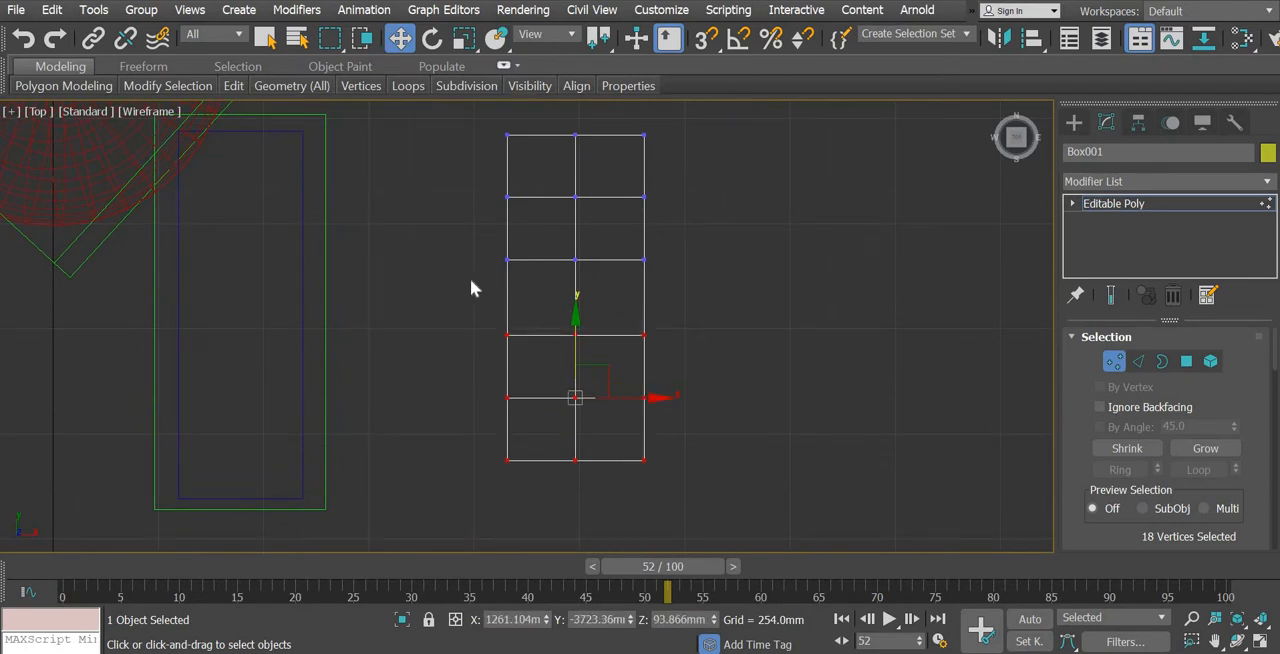
{"action": "left_click_drag", "start_coordinate": [572, 141], "coordinate": [572, 121]}
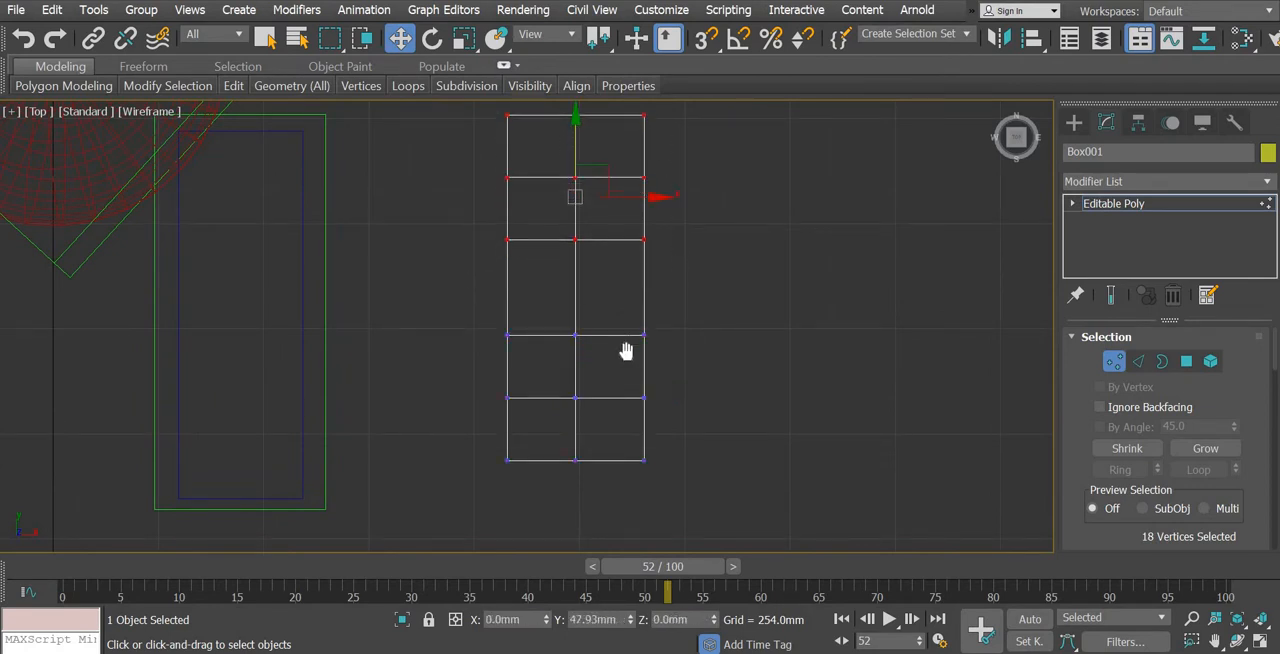
Round the lower end of the box by scaling its middle vertex row outward along X and its centre column vertices along Y
{"action": "middle_click_drag", "start_coordinate": [626, 351], "coordinate": [629, 352]}
{"action": "middle_click_drag", "start_coordinate": [688, 221], "coordinate": [681, 133]}
{"action": "left_click_drag", "start_coordinate": [431, 431], "coordinate": [689, 218]}
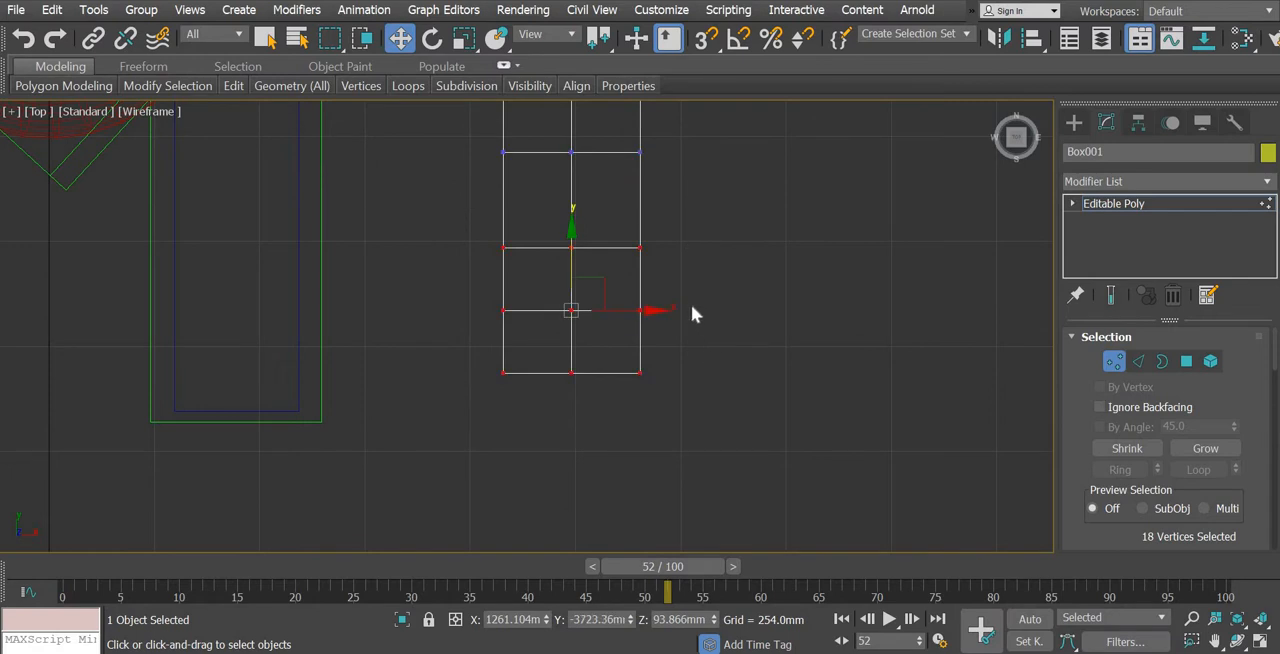
{"action": "left_click", "coordinate": [691, 304]}
{"action": "left_click_drag", "start_coordinate": [425, 337], "coordinate": [578, 214]}
{"action": "key", "text": "r"}
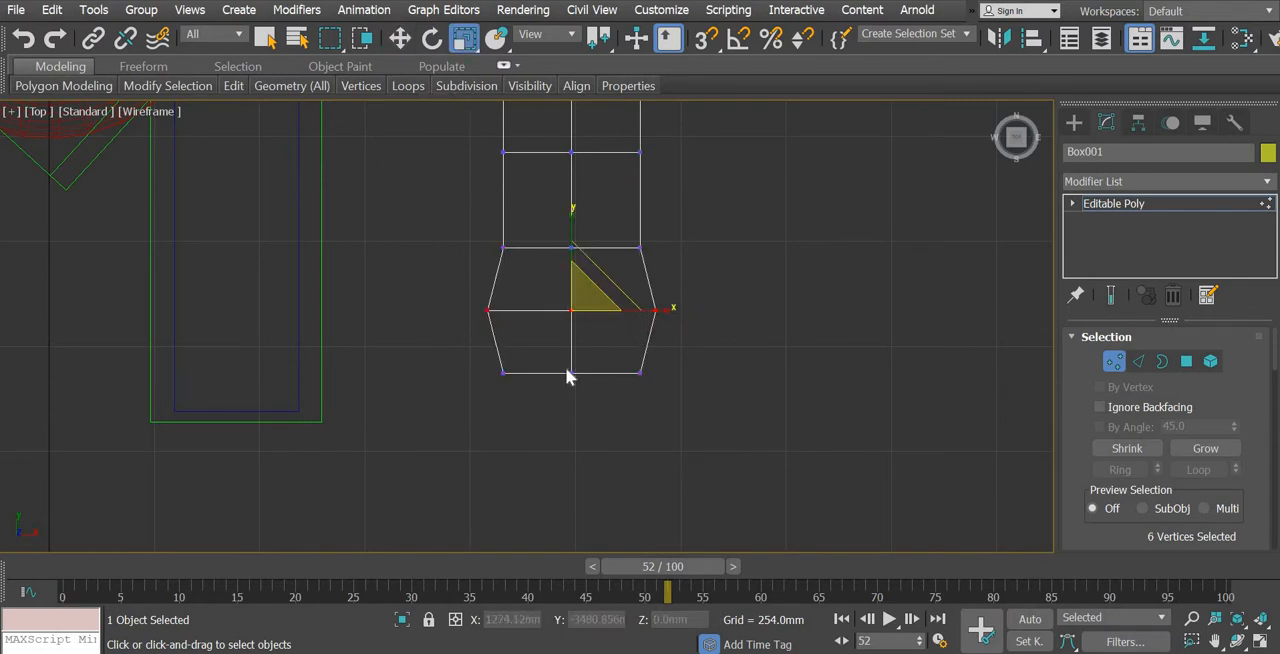
{"action": "left_click_drag", "start_coordinate": [581, 400], "coordinate": [580, 396]}
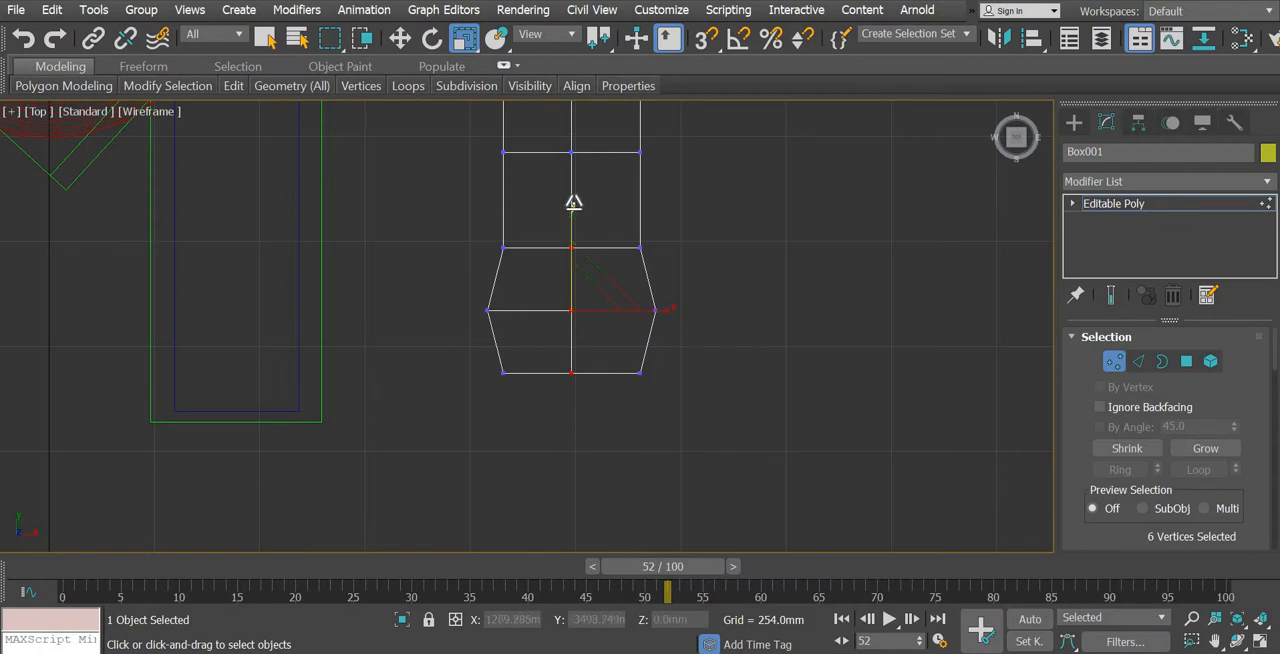
{"action": "left_click_drag", "start_coordinate": [573, 203], "coordinate": [574, 184]}
Round the upper end the same way, scaling its middle vertex row wider along X and its centre column vertices along Y
{"action": "middle_click_drag", "start_coordinate": [620, 130], "coordinate": [609, 293]}
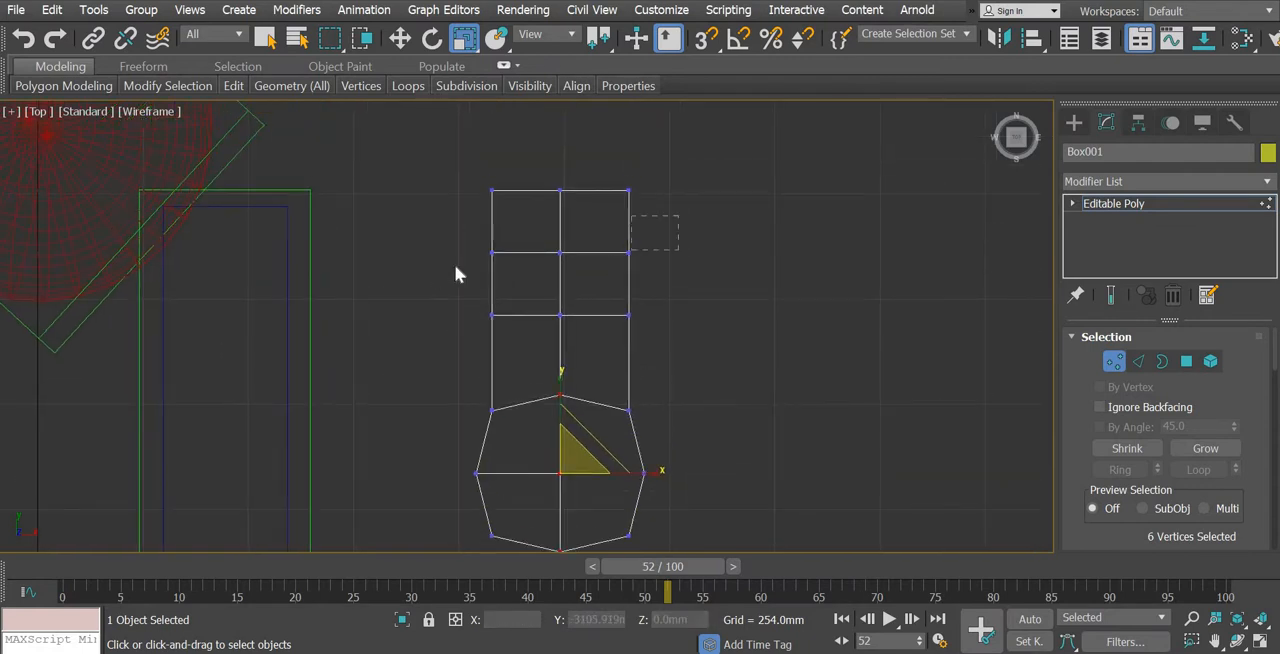
{"action": "left_click_drag", "start_coordinate": [456, 266], "coordinate": [456, 267]}
{"action": "left_click_drag", "start_coordinate": [561, 158], "coordinate": [561, 146]}
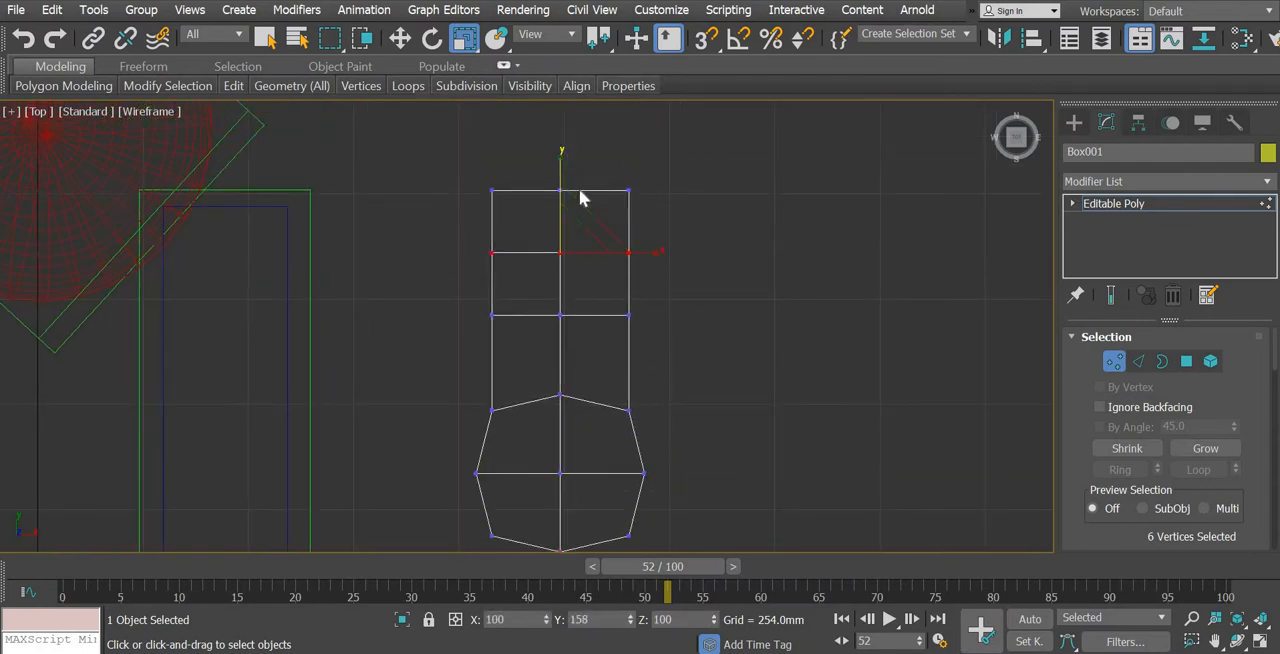
{"action": "left_click_drag", "start_coordinate": [664, 251], "coordinate": [562, 133]}
{"action": "middle_click_drag", "start_coordinate": [714, 463], "coordinate": [707, 407]}
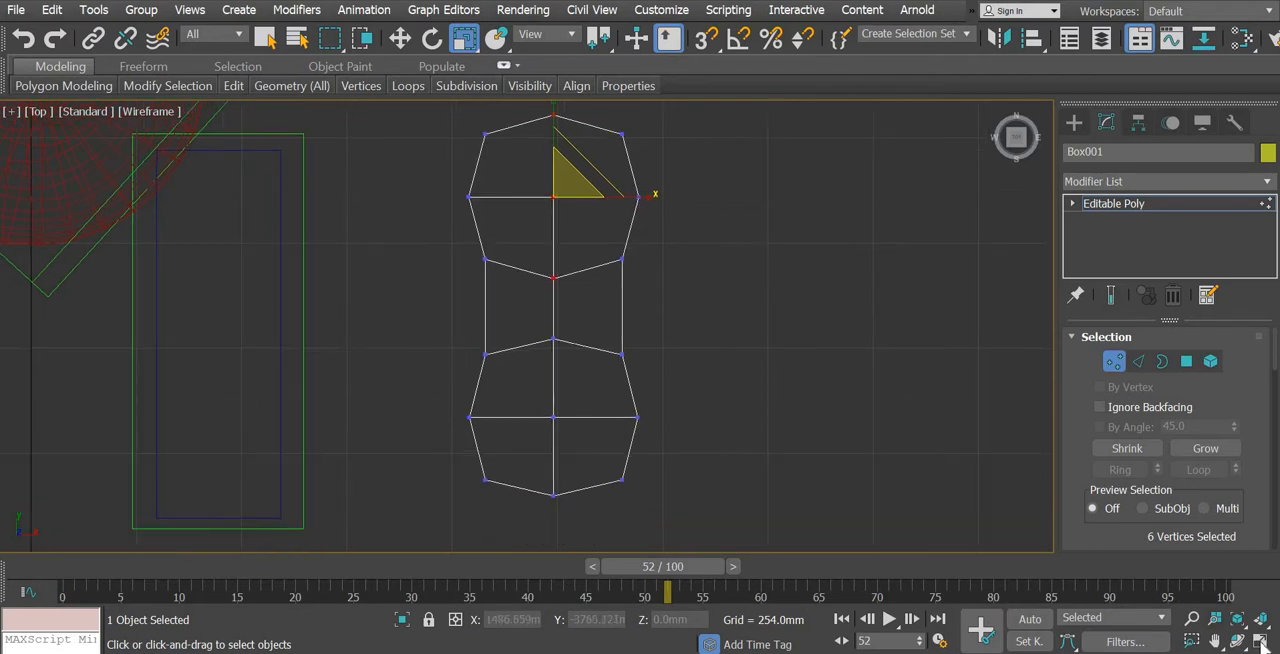
In the Top view, select the 18 vertices of the upper end and scale them down uniformly to narrow the heel
{"action": "left_click", "coordinate": [1261, 641]}
{"action": "middle_click_drag", "start_coordinate": [912, 511], "coordinate": [839, 467]}
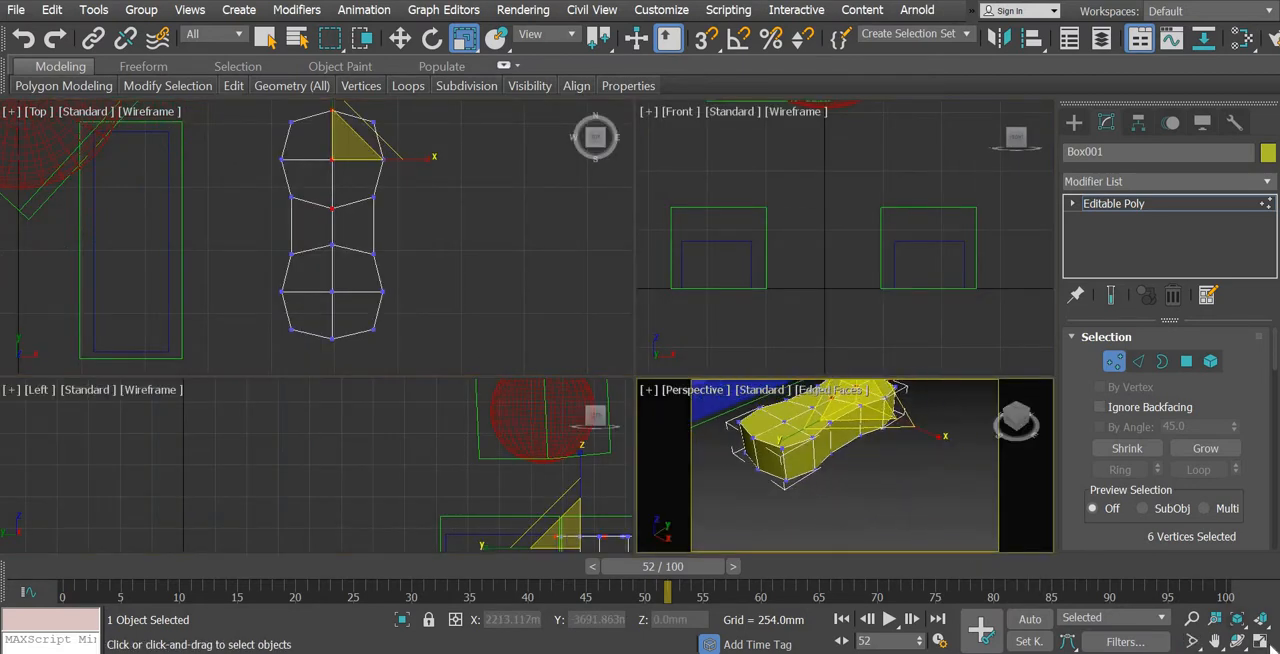
{"action": "key", "text": "alt+w"}
{"action": "mouse_move", "coordinate": [666, 465]}
{"action": "middle_mouse_down", "text": "alt"}
{"action": "mouse_move", "coordinate": [674, 431]}
{"action": "mouse_move", "coordinate": [674, 463]}
{"action": "middle_mouse_up", "text": "alt"}
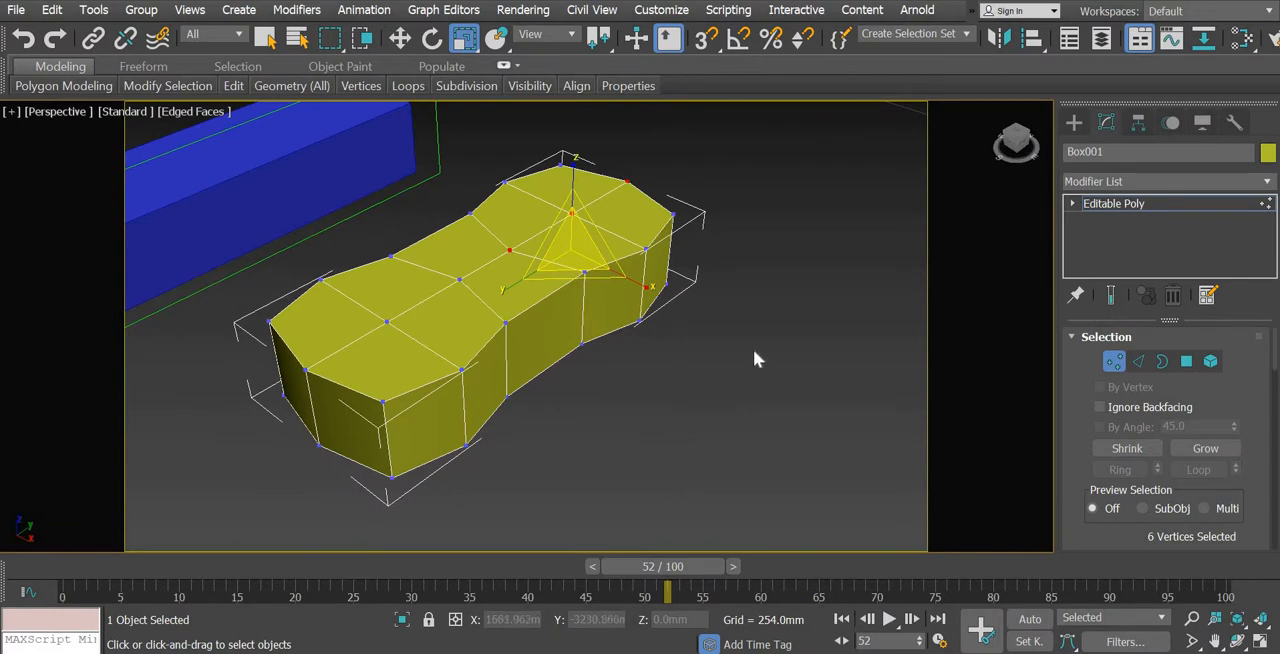
{"action": "left_click", "coordinate": [1259, 641]}
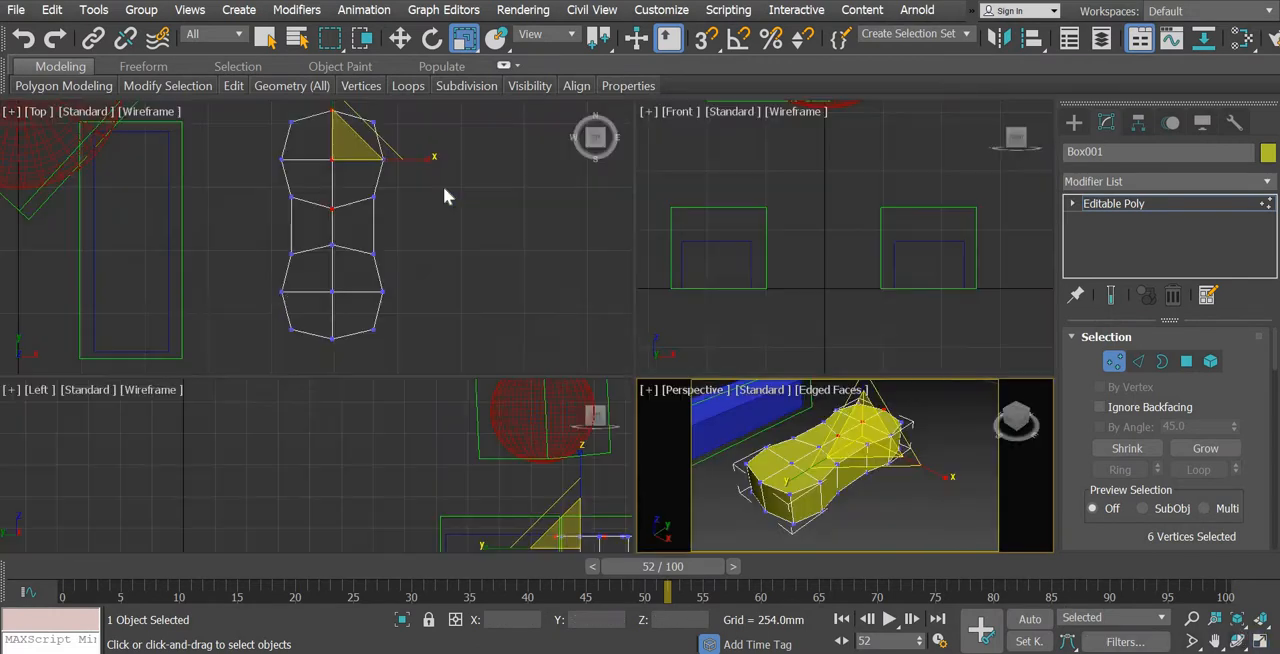
{"action": "middle_click_drag", "start_coordinate": [403, 110], "coordinate": [442, 159]}
{"action": "left_click_drag", "start_coordinate": [451, 122], "coordinate": [280, 262]}
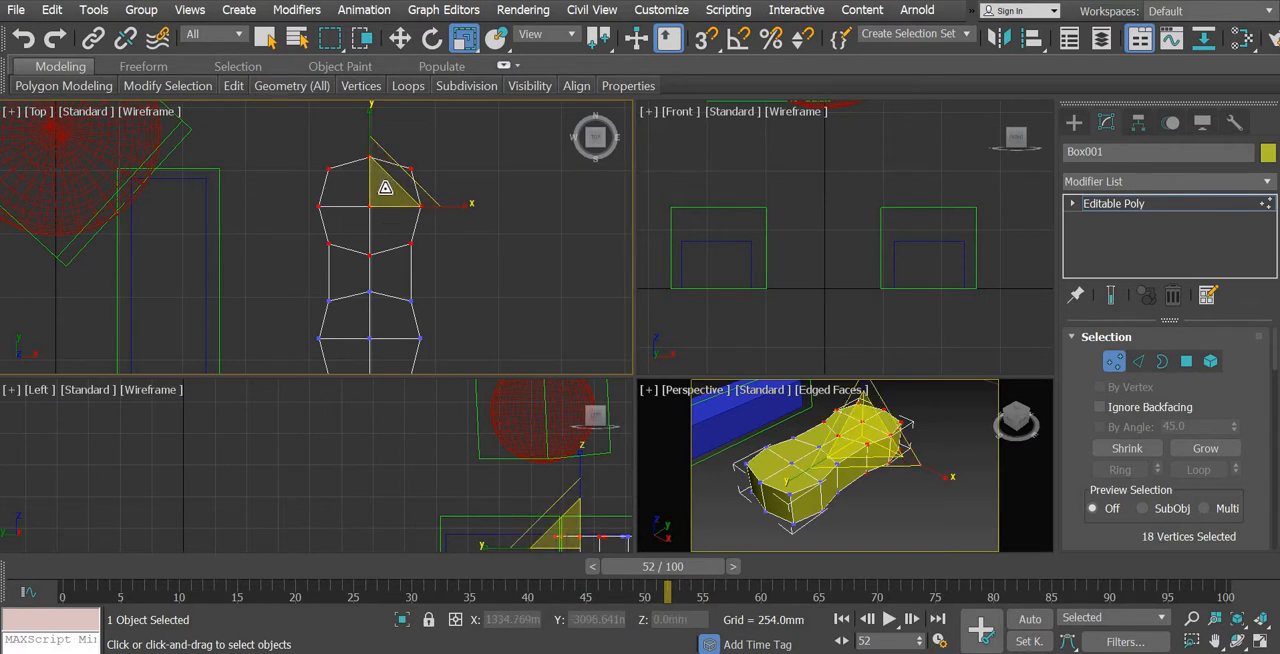
{"action": "left_click_drag", "start_coordinate": [385, 187], "coordinate": [356, 196]}
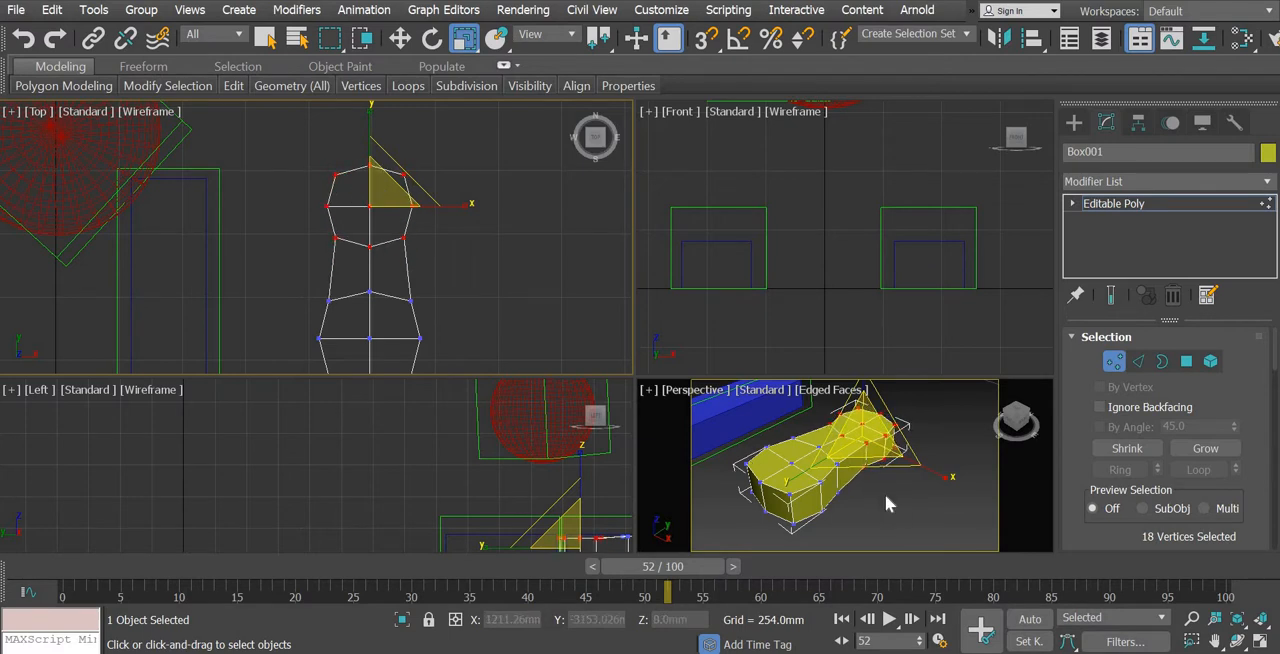
Select the four top polygons of the wider toe end and extrude them upward 120.931 mm
{"action": "middle_click_drag", "start_coordinate": [888, 497], "coordinate": [904, 477]}
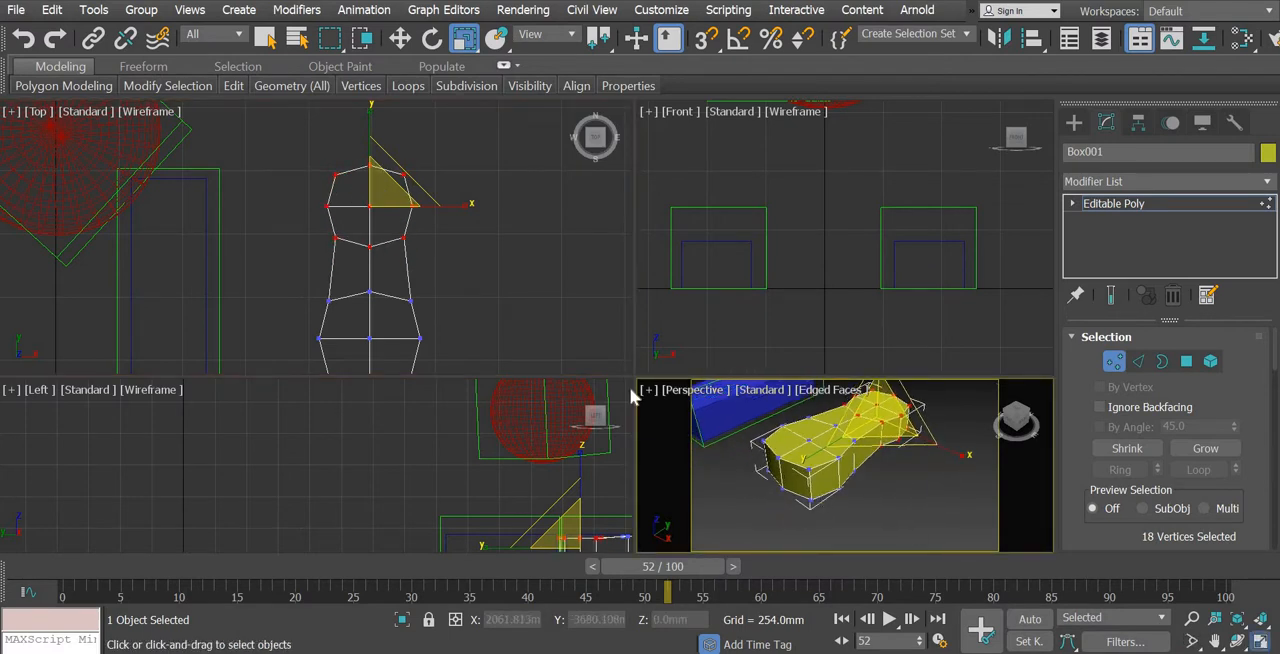
{"action": "key", "text": "alt+w"}
{"action": "key", "text": "4"}
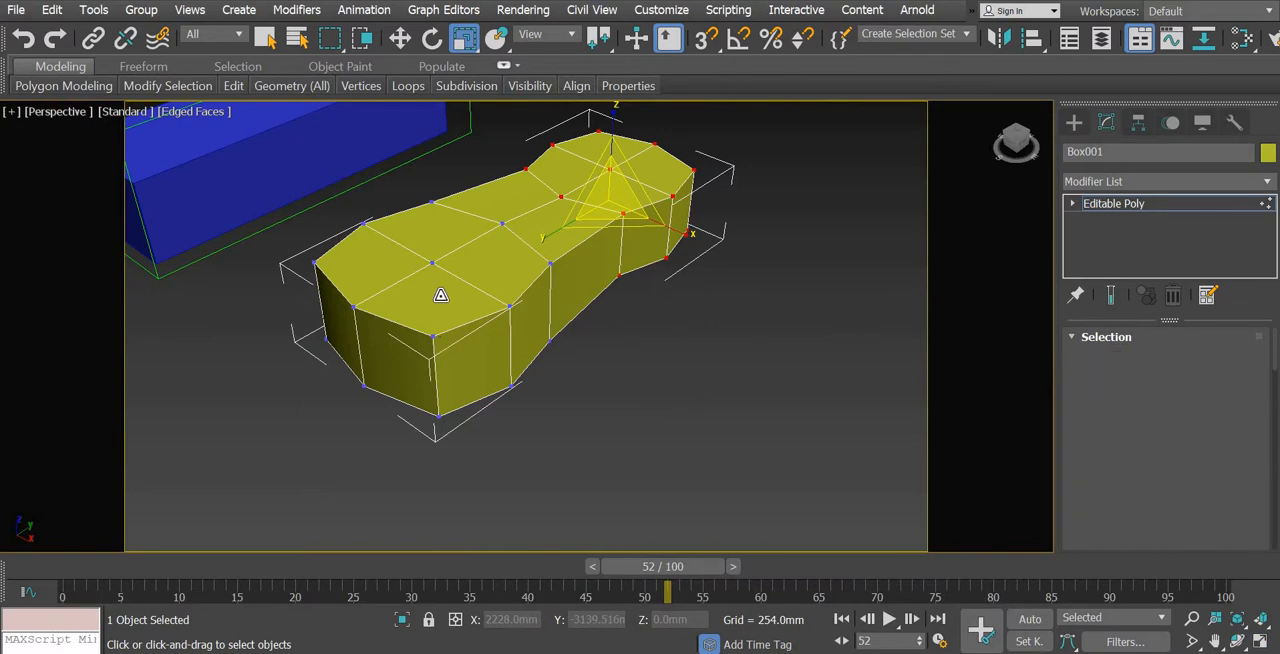
{"action": "left_click", "coordinate": [443, 294]}
{"action": "left_click", "coordinate": [448, 218], "text": "ctrl"}
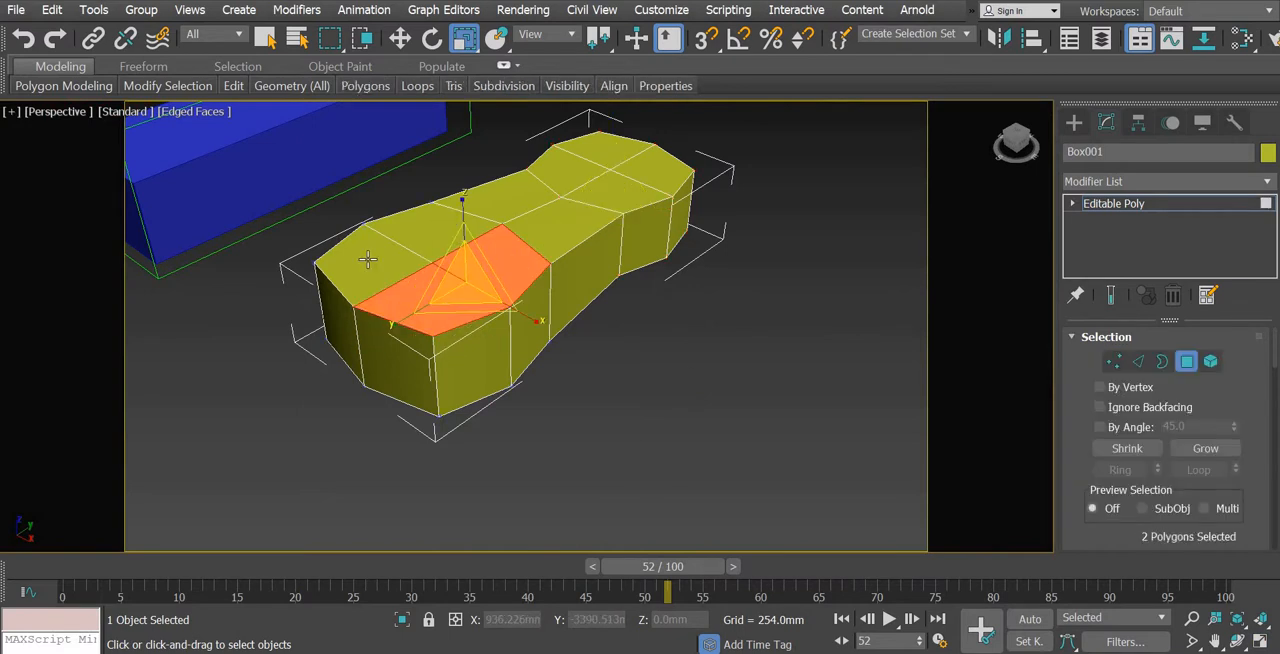
{"action": "left_click", "coordinate": [368, 260], "text": "ctrl"}
{"action": "left_click", "coordinate": [391, 319], "text": "ctrl"}
{"action": "left_click_drag", "start_coordinate": [1080, 402], "coordinate": [1086, 196]}
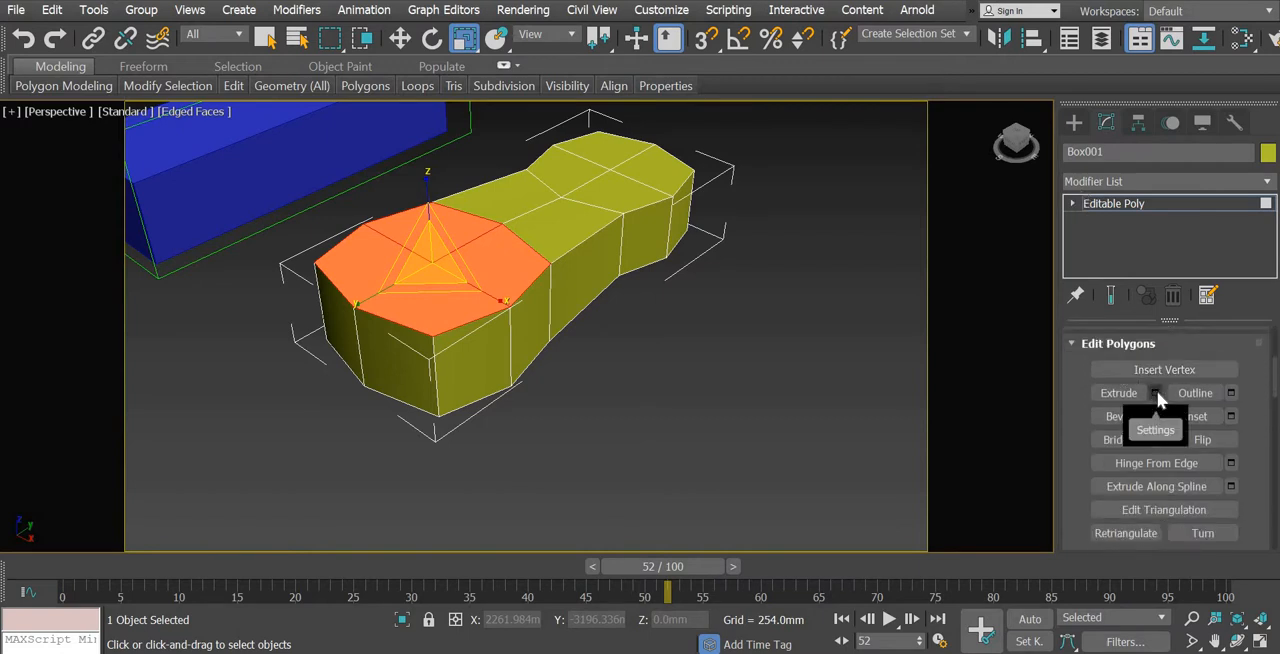
{"action": "left_click", "coordinate": [1155, 393]}
{"action": "middle_click_drag", "start_coordinate": [660, 446], "coordinate": [631, 544]}
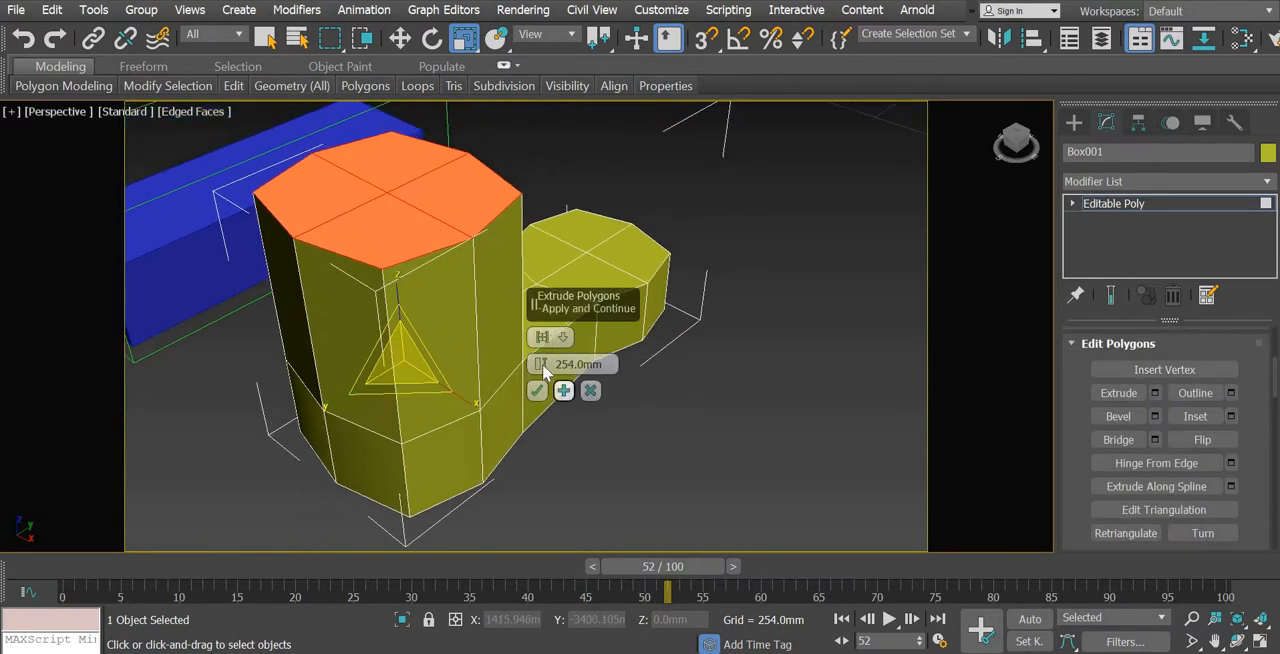
{"action": "left_click_drag", "start_coordinate": [542, 382], "coordinate": [542, 383]}
{"action": "left_click", "coordinate": [537, 391]}
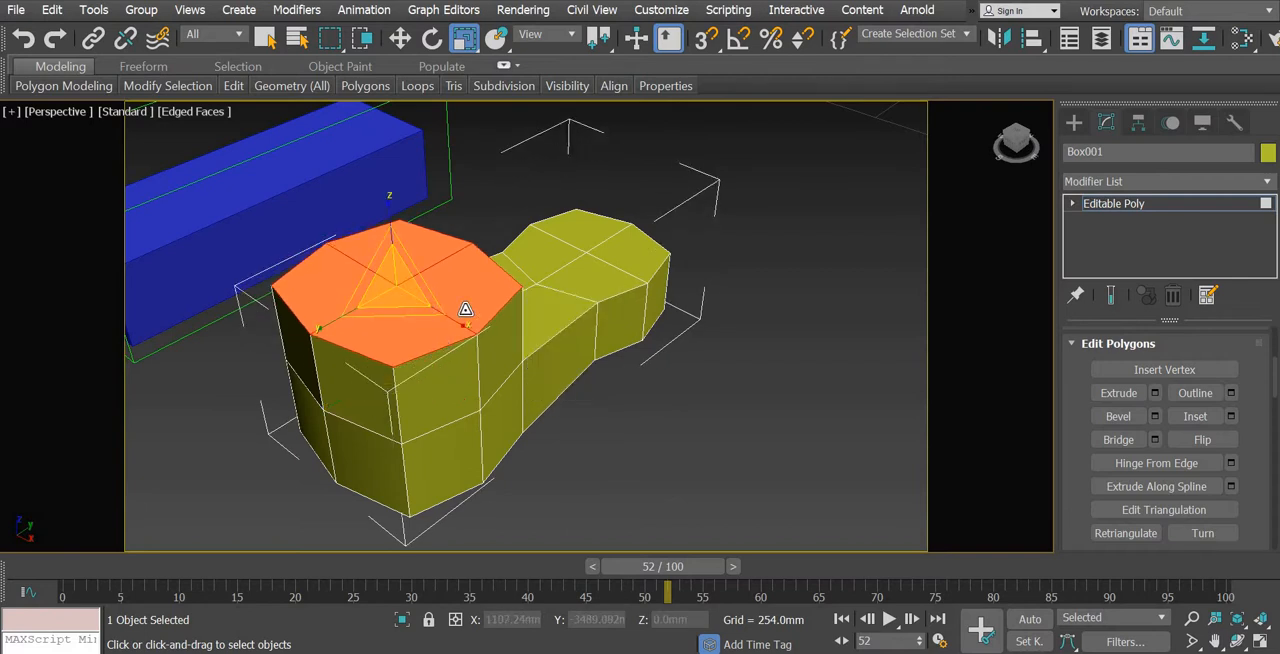
{"action": "left_click_drag", "start_coordinate": [402, 307], "coordinate": [400, 328]}
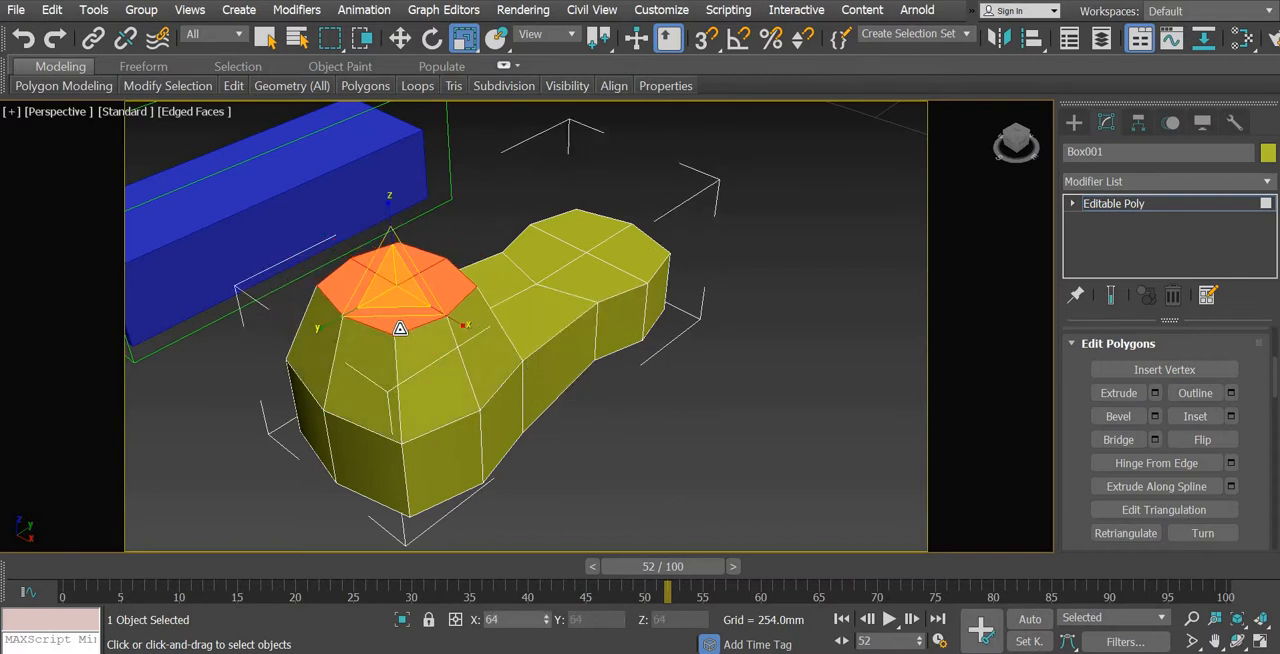
{"action": "right_click", "coordinate": [400, 328]}
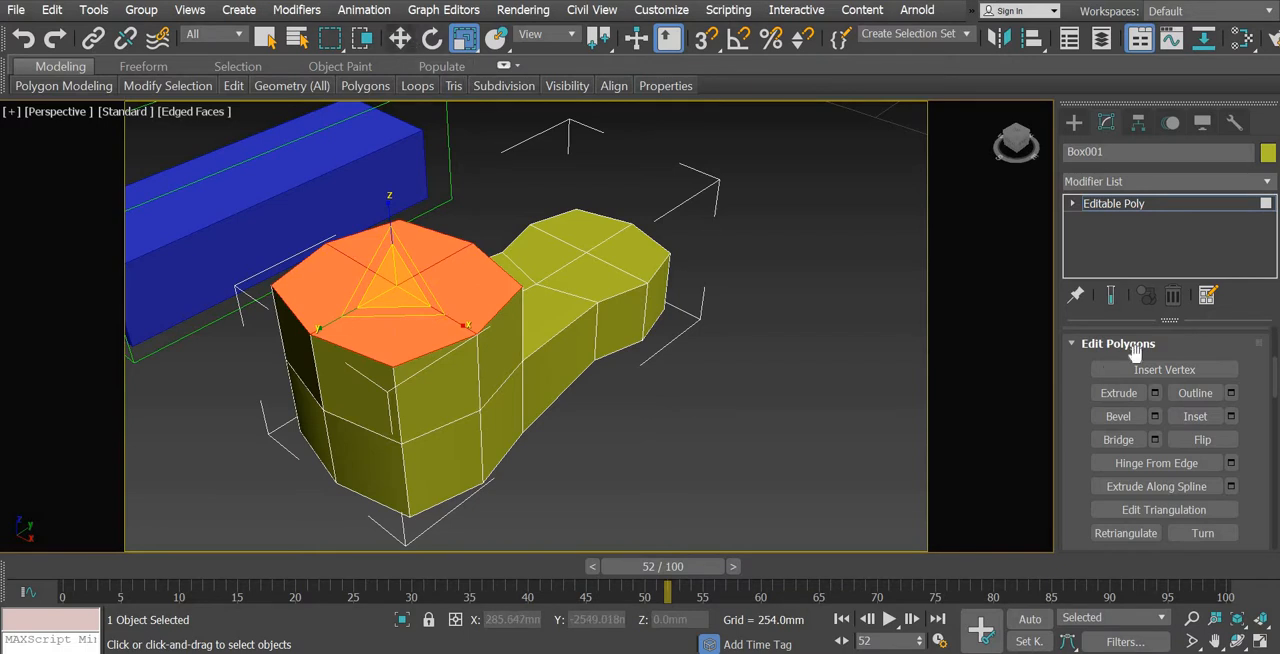
{"action": "left_click_drag", "start_coordinate": [1075, 389], "coordinate": [1068, 652]}
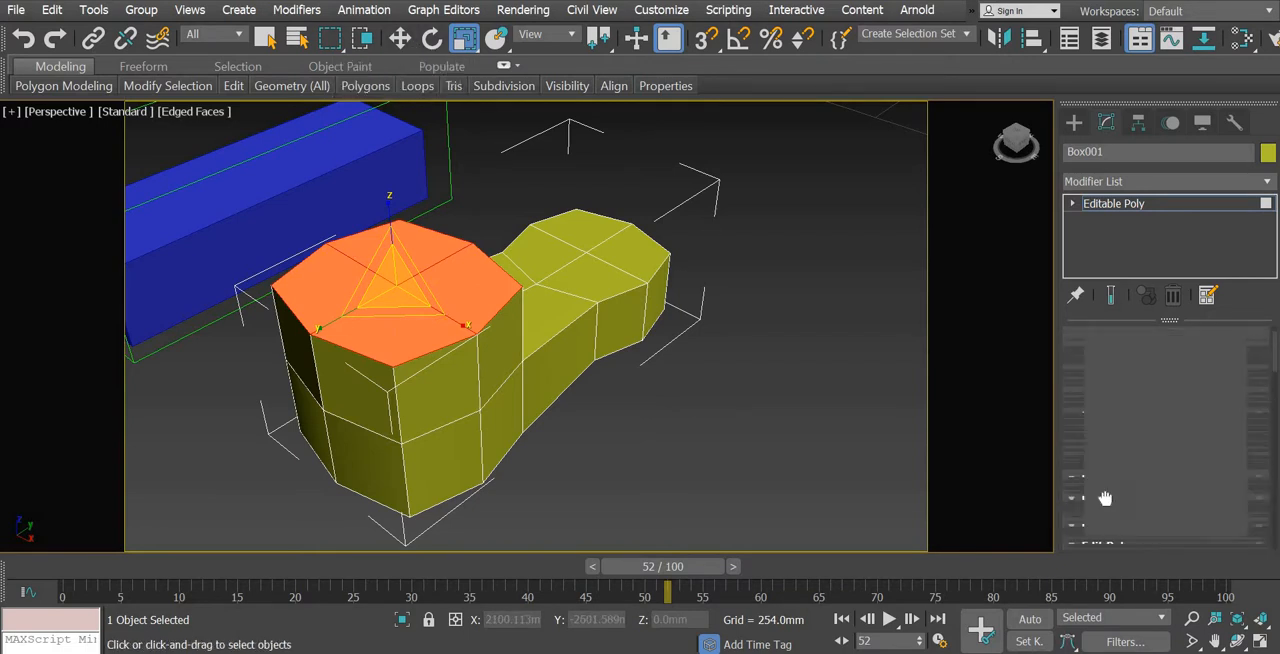
Raise the centre vertex of the toe block's top face about 72 mm along Z
{"action": "key", "text": "1"}
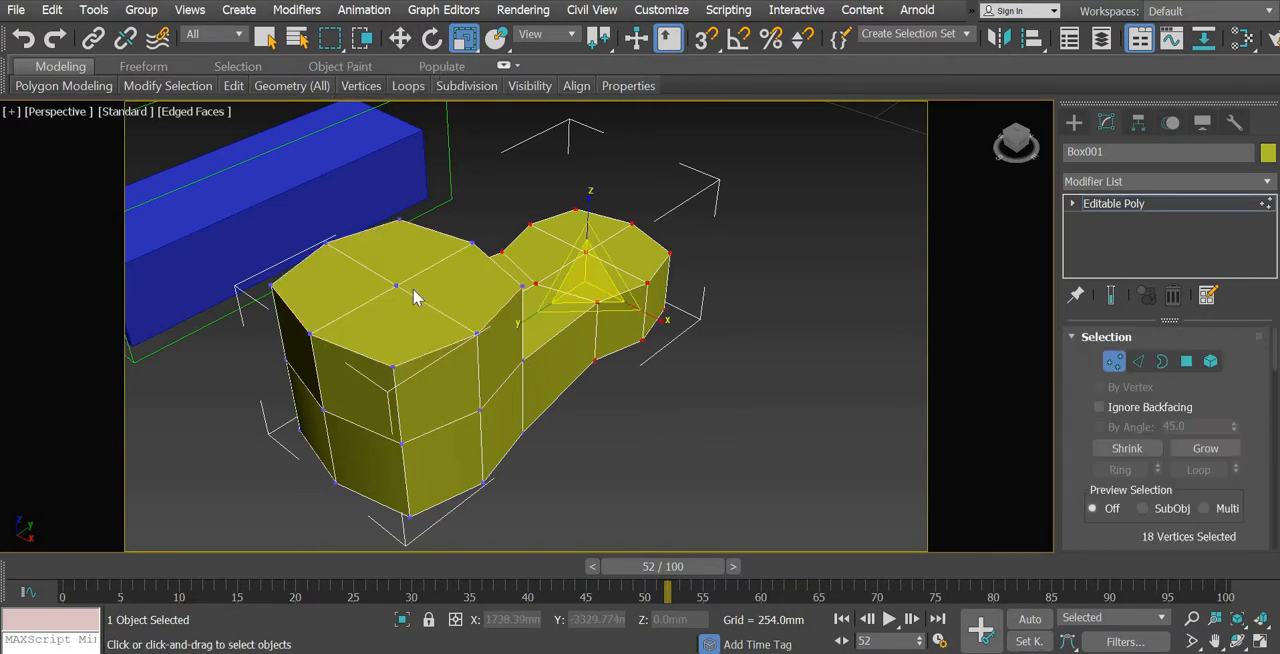
{"action": "left_click", "coordinate": [397, 285]}
{"action": "left_click", "coordinate": [391, 225]}
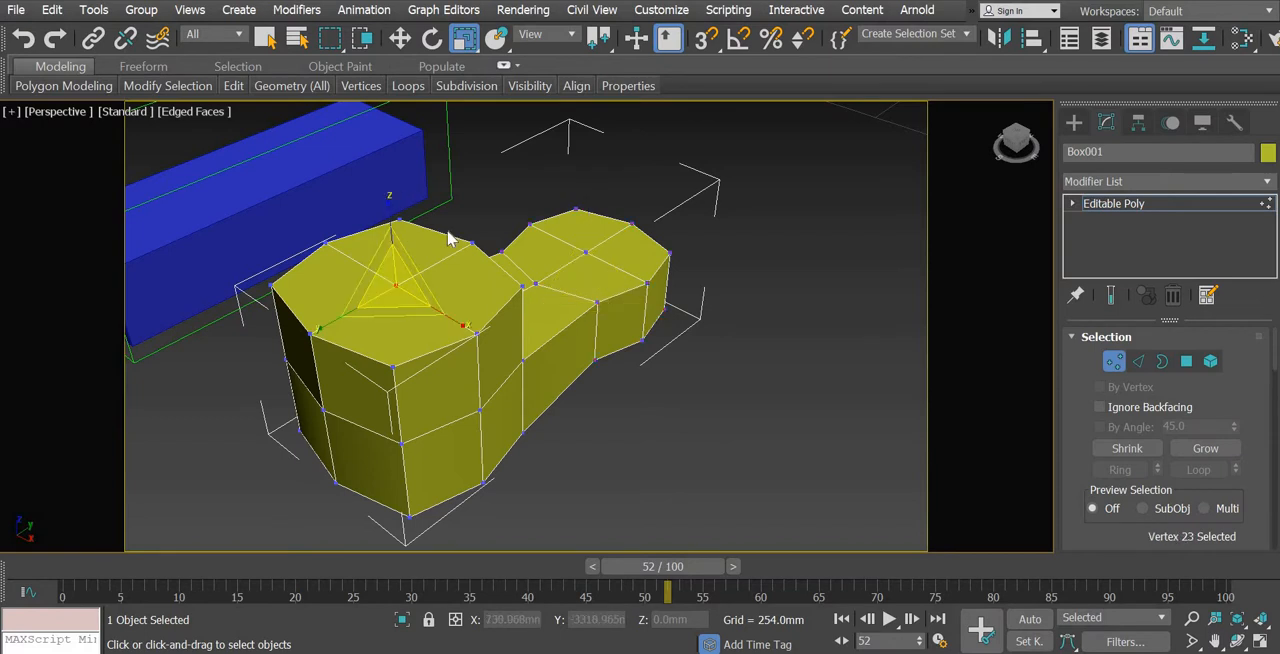
{"action": "key", "text": "w"}
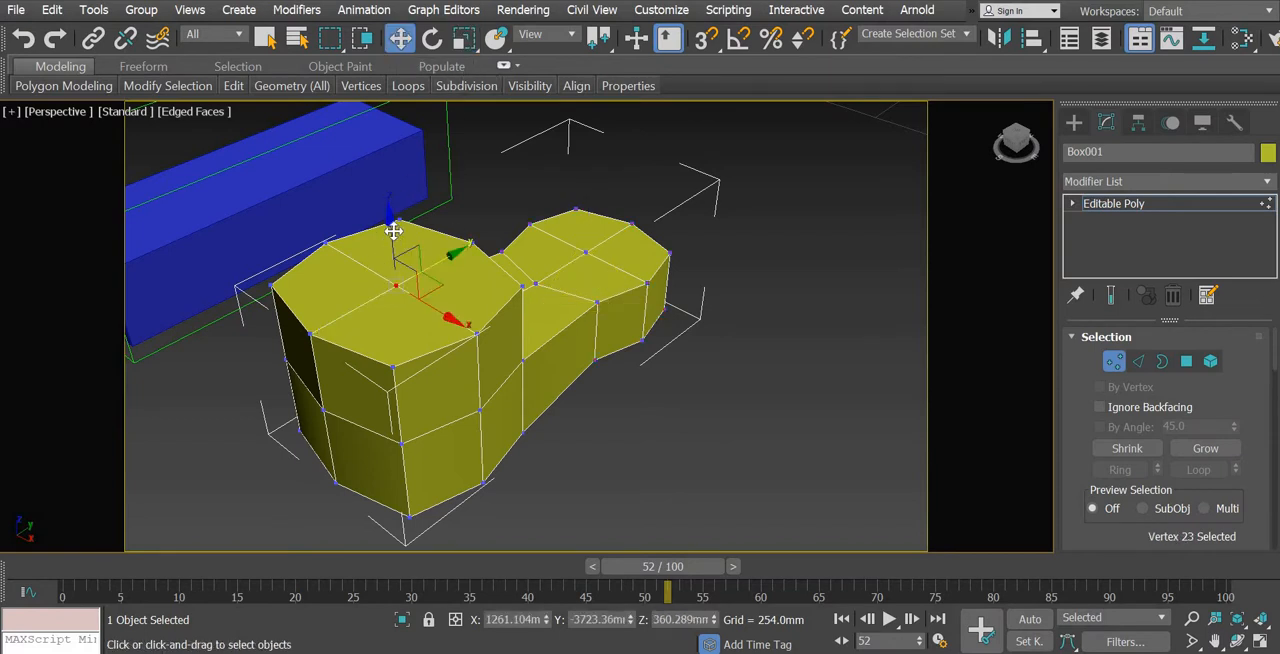
{"action": "left_click_drag", "start_coordinate": [394, 231], "coordinate": [389, 198]}
Select the four top polygons of the narrow heel end and extrude them upward 120.931 mm
{"action": "middle_click_drag", "start_coordinate": [502, 474], "coordinate": [466, 454], "text": "alt"}
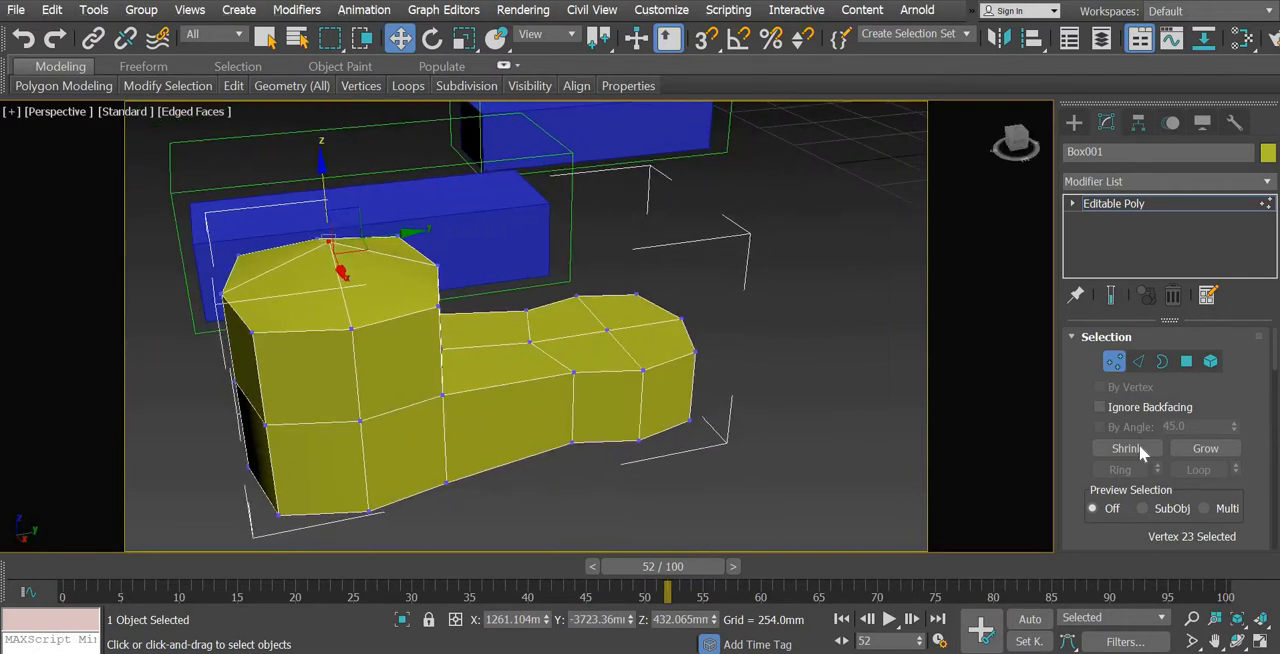
{"action": "left_click", "coordinate": [1186, 361]}
{"action": "left_click", "coordinate": [507, 330]}
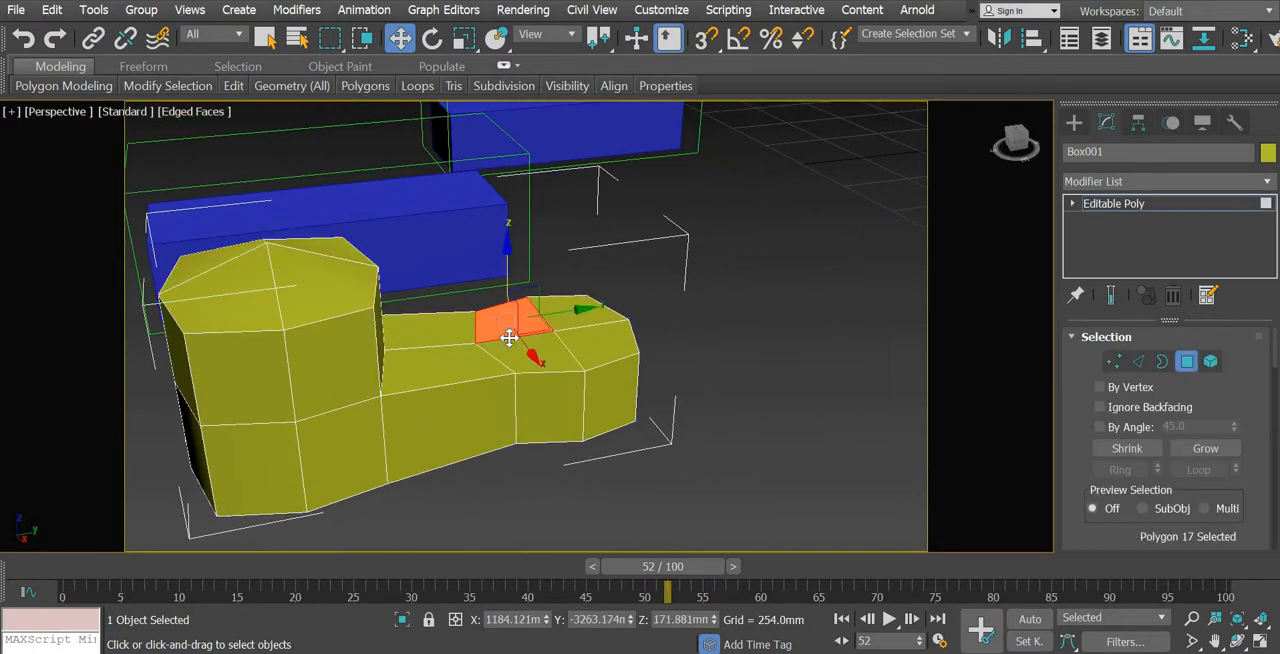
{"action": "left_click", "coordinate": [599, 335], "text": "ctrl"}
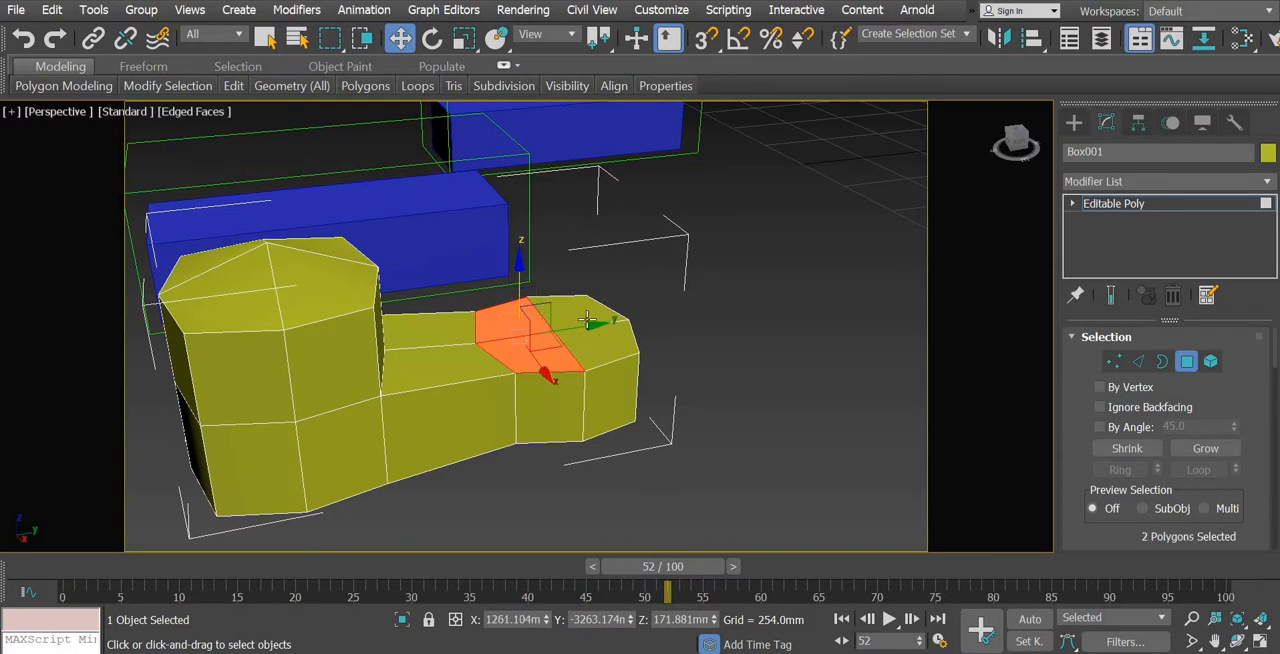
{"action": "left_click", "coordinate": [592, 331], "text": "ctrl"}
{"action": "left_click", "coordinate": [585, 317], "text": "ctrl"}
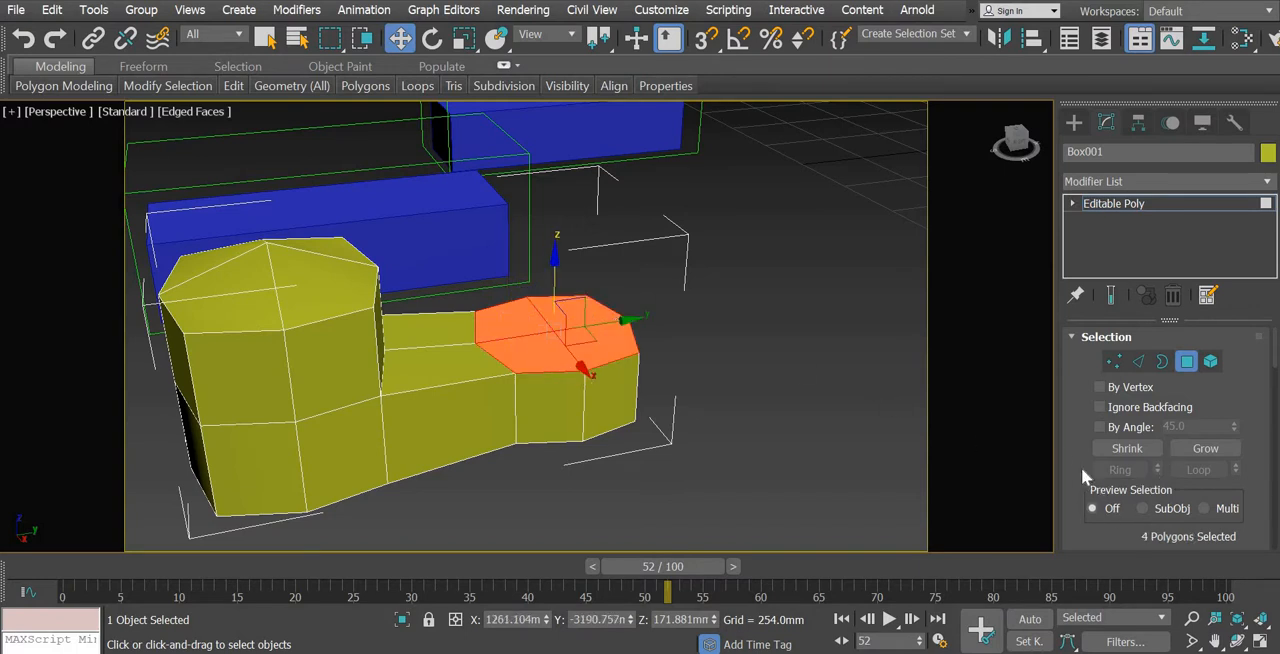
{"action": "scroll", "coordinate": [1158, 460], "scroll_direction": "down", "scroll_amount": 5}
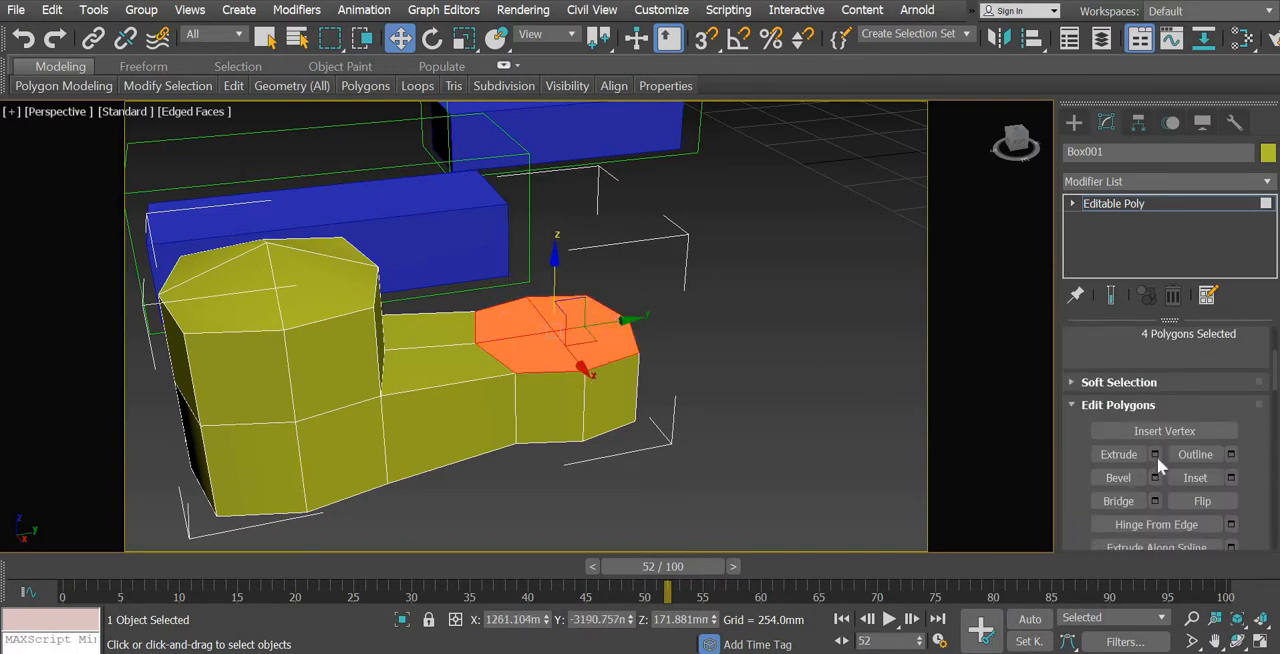
{"action": "left_click", "coordinate": [1155, 454]}
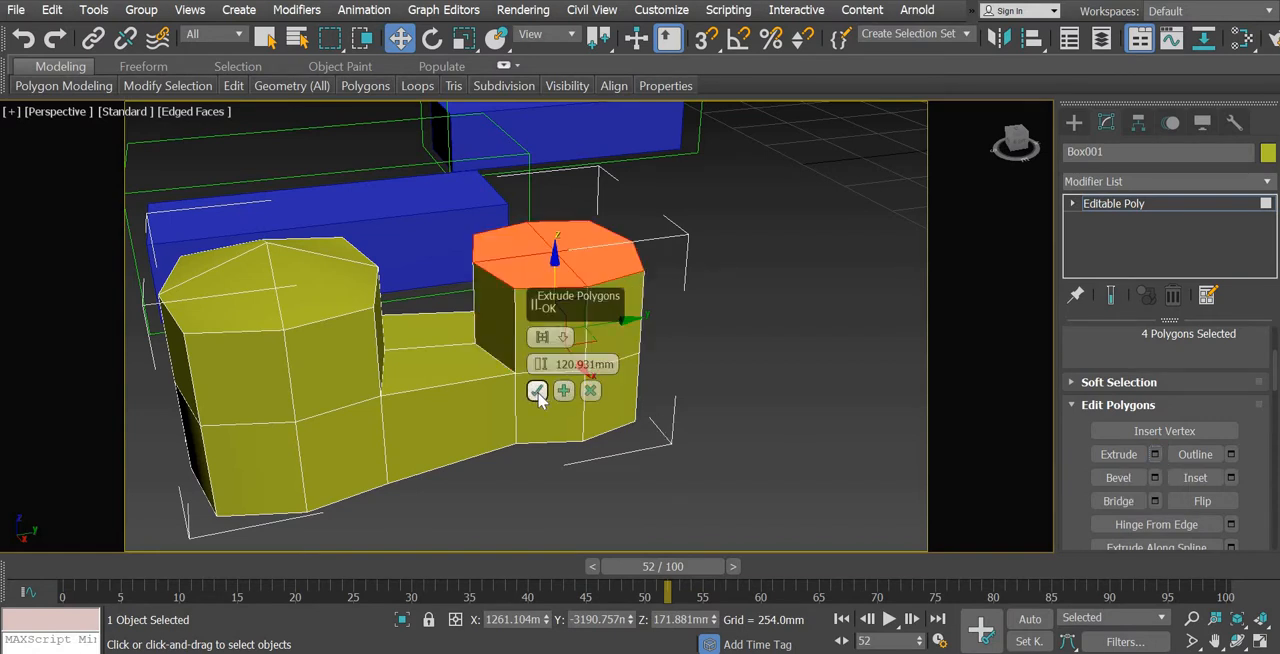
{"action": "left_click", "coordinate": [537, 390]}
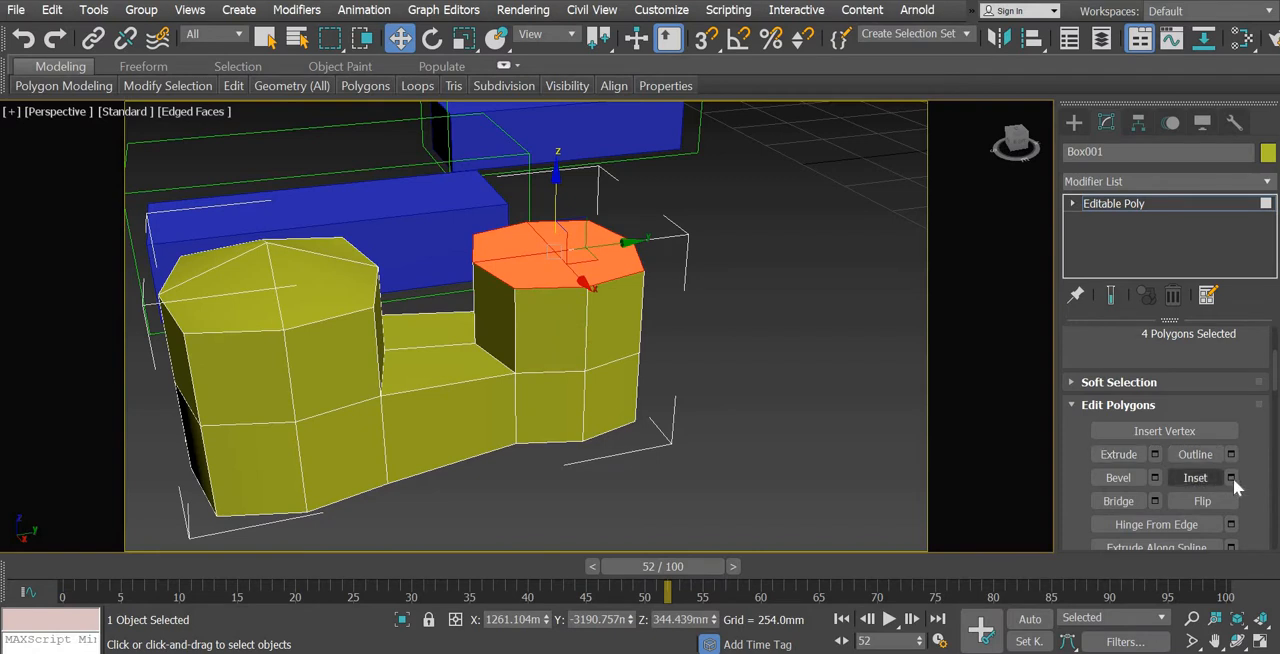
Inset the heel block's four top polygons by 39.407 mm and extrude them inward twice by -22.644 mm
{"action": "left_click", "coordinate": [1231, 477]}
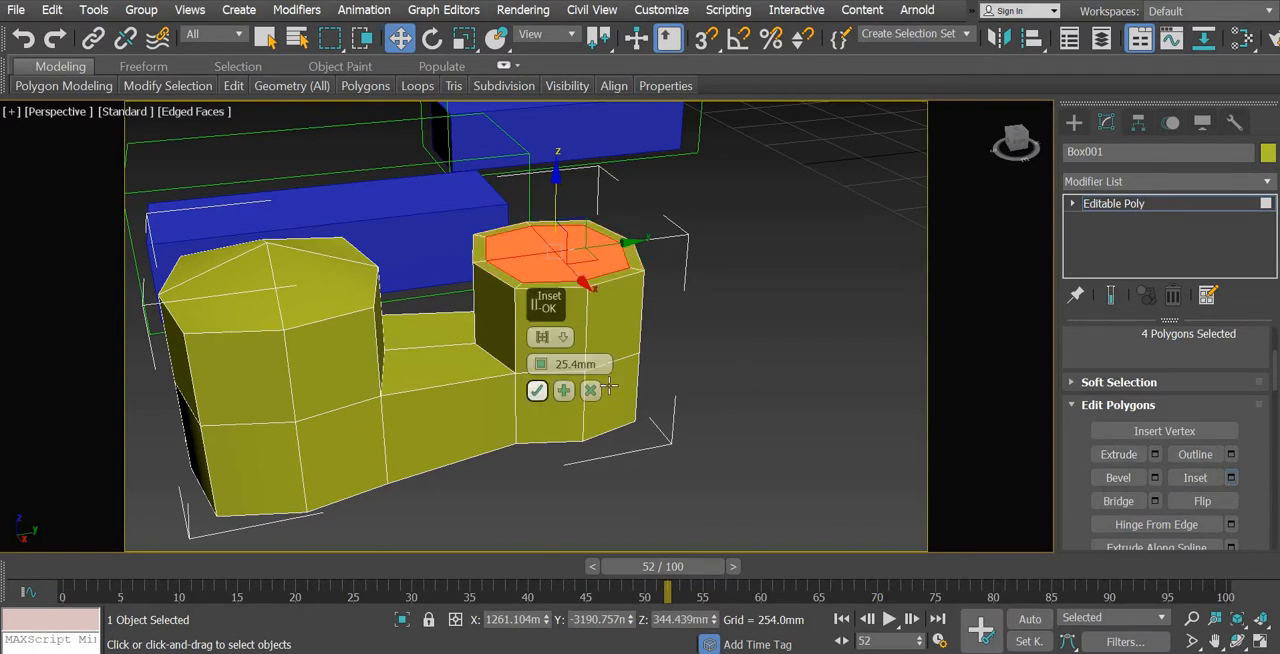
{"action": "left_click_drag", "start_coordinate": [541, 364], "coordinate": [557, 366]}
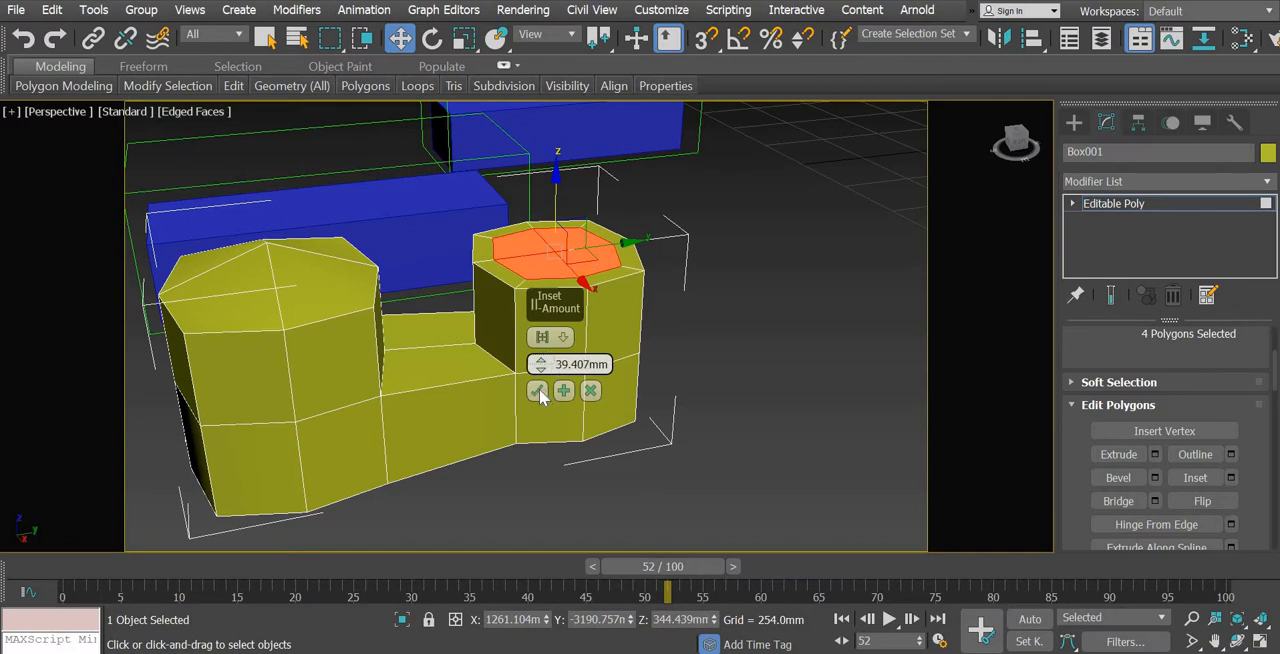
{"action": "left_click", "coordinate": [538, 391]}
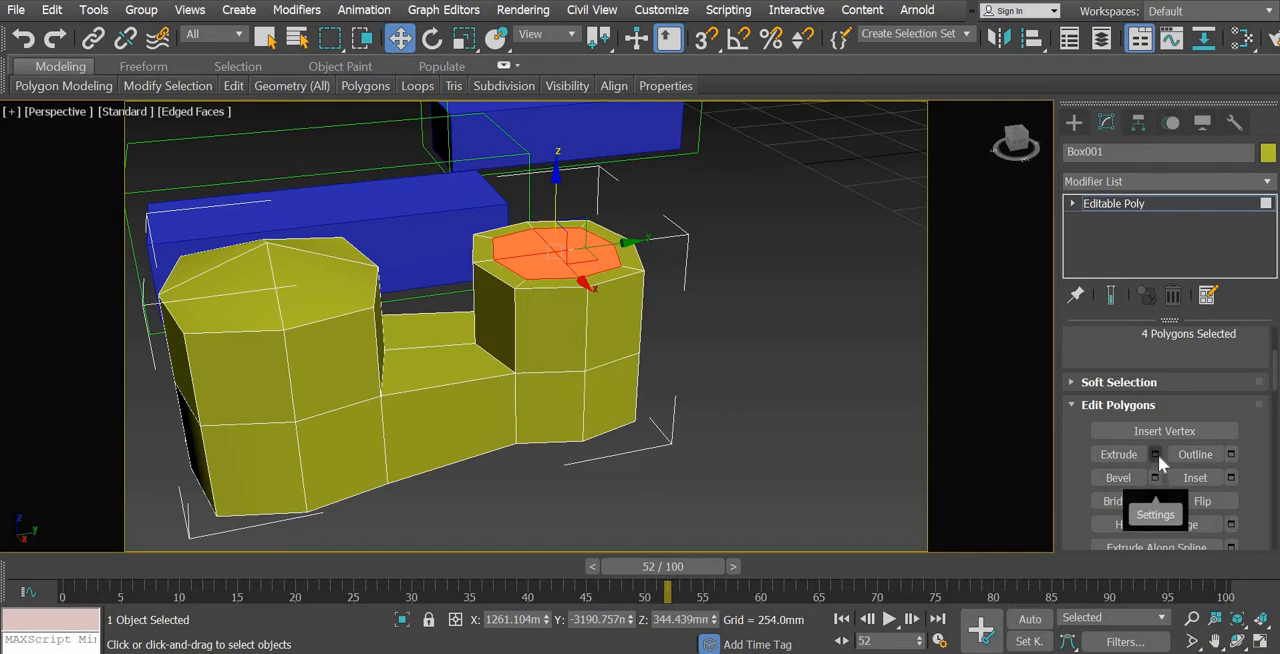
{"action": "left_click", "coordinate": [1157, 456]}
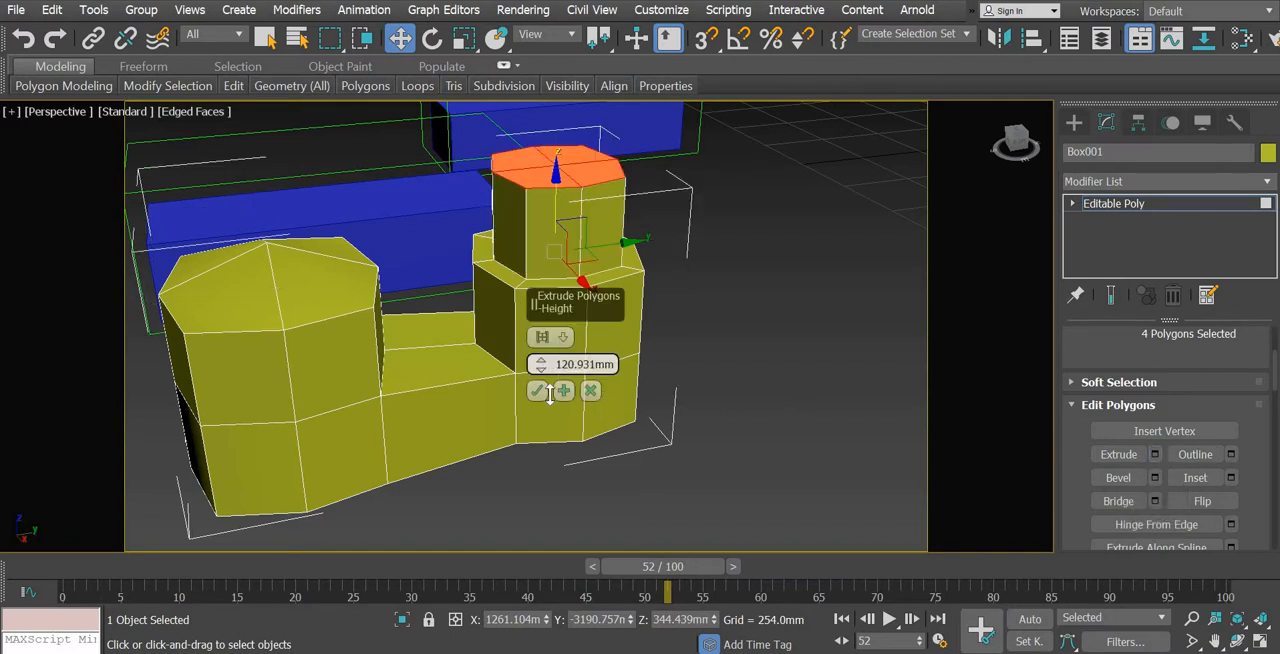
{"action": "left_click_drag", "start_coordinate": [549, 393], "coordinate": [541, 397]}
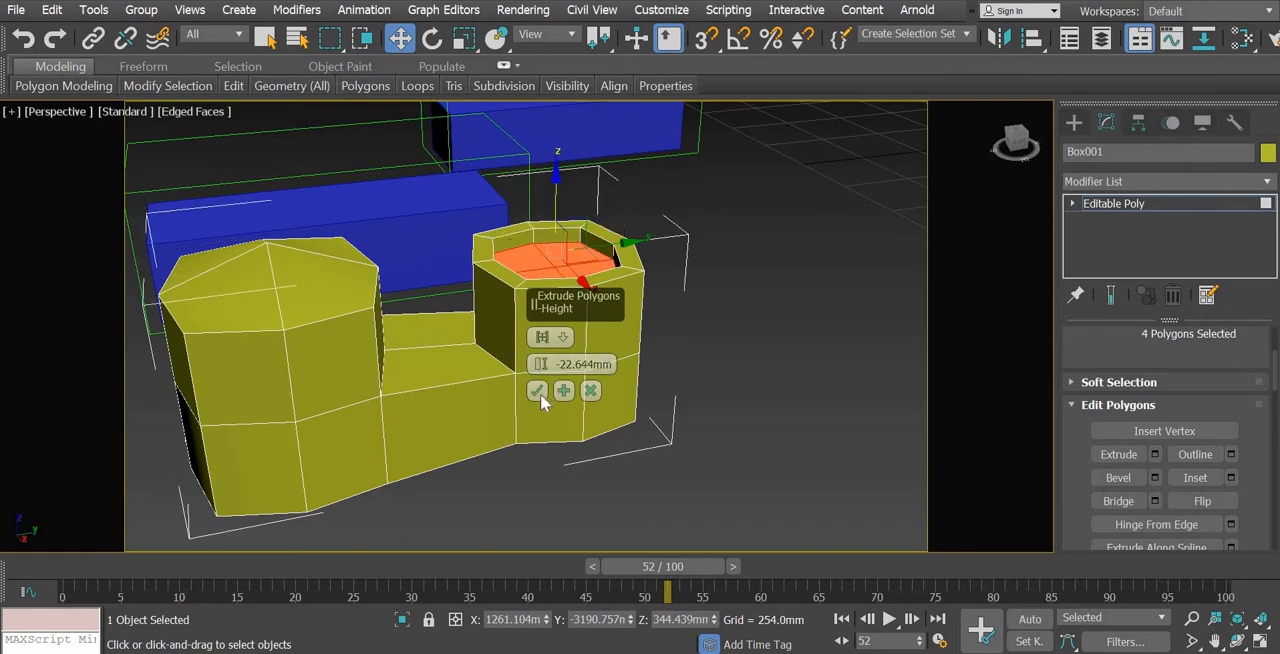
{"action": "left_click", "coordinate": [538, 391]}
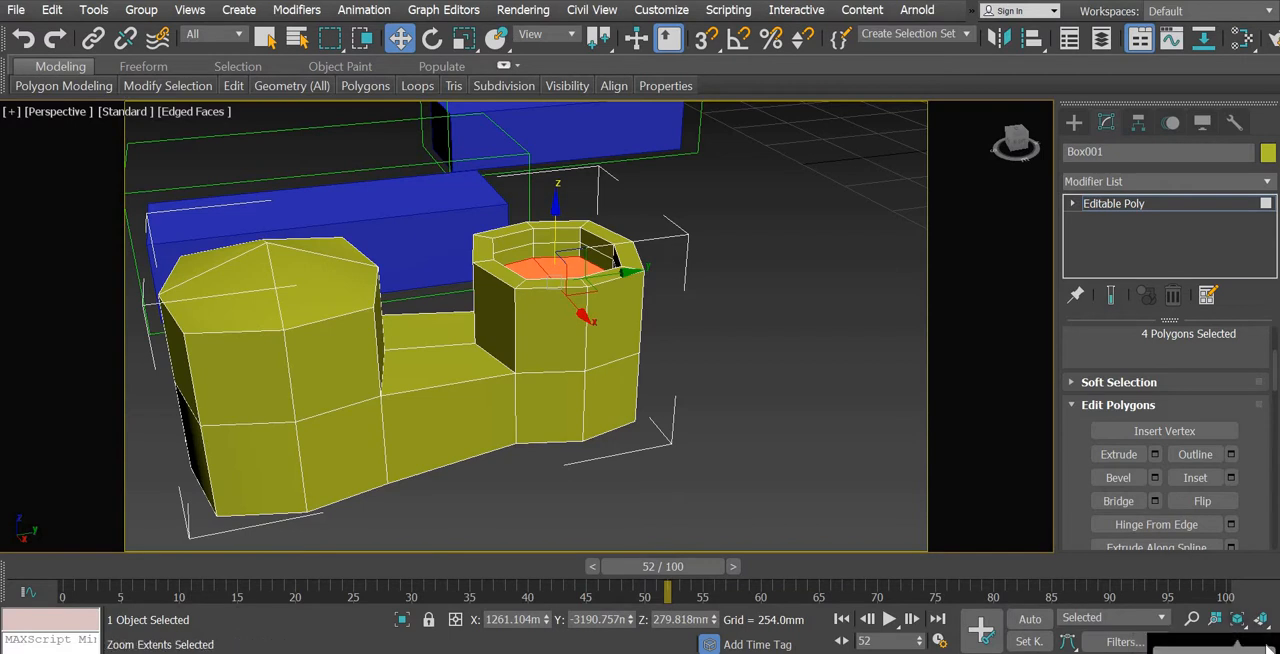
In the Front view, move the recessed heel polygons down about 170 mm to deepen the shoe's opening
{"action": "left_click", "coordinate": [1233, 617]}
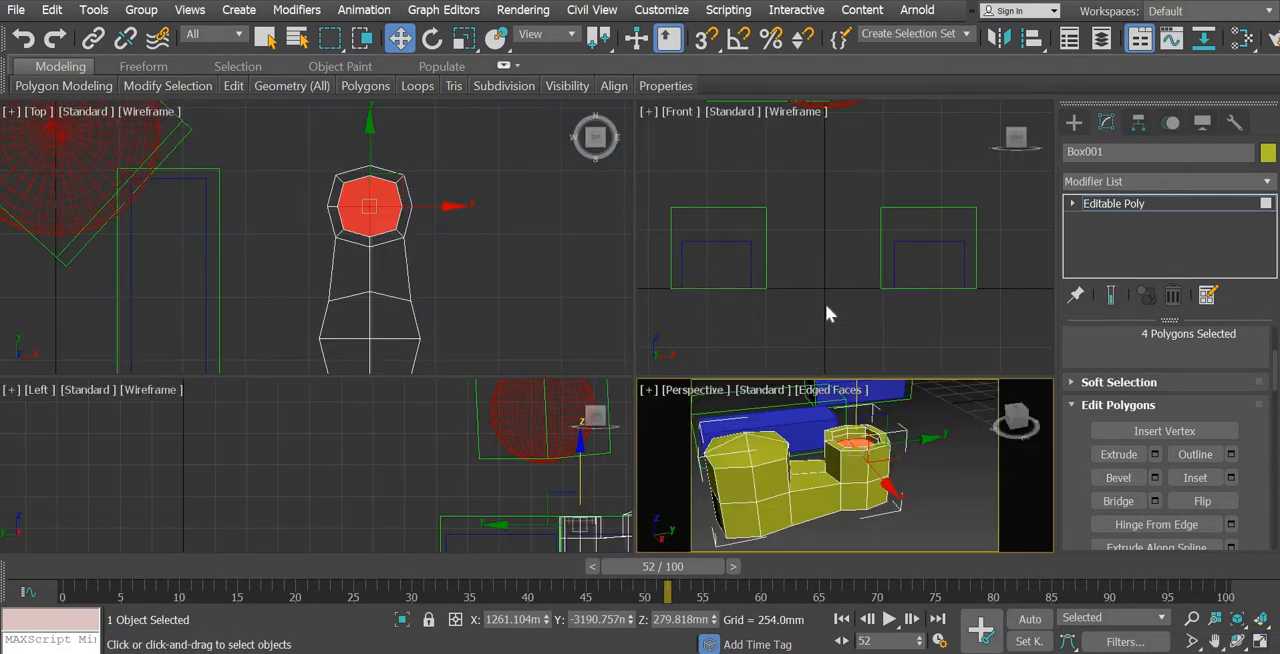
{"action": "middle_click_drag", "start_coordinate": [972, 247], "coordinate": [887, 347]}
{"action": "scroll", "coordinate": [914, 240], "scroll_direction": "up", "scroll_amount": 5}
{"action": "scroll", "coordinate": [900, 288], "scroll_direction": "up", "scroll_amount": 4}
{"action": "scroll", "coordinate": [848, 301], "scroll_direction": "up", "scroll_amount": 5}
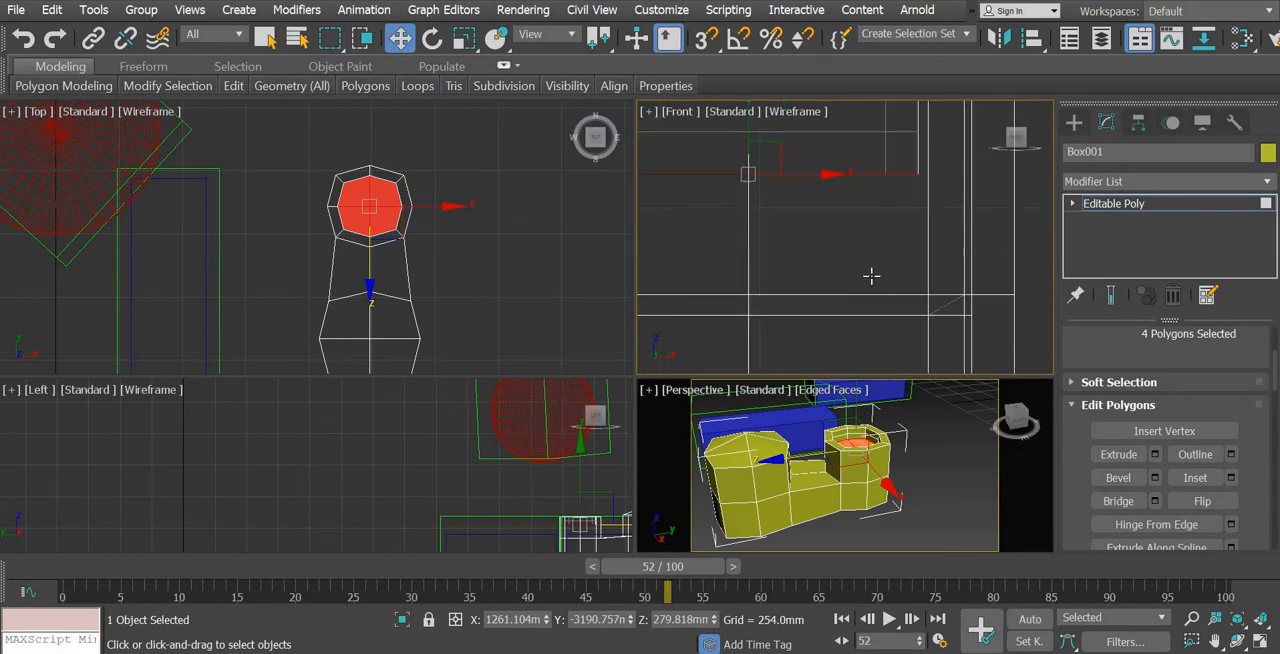
{"action": "scroll", "coordinate": [822, 163], "scroll_direction": "down", "scroll_amount": 3}
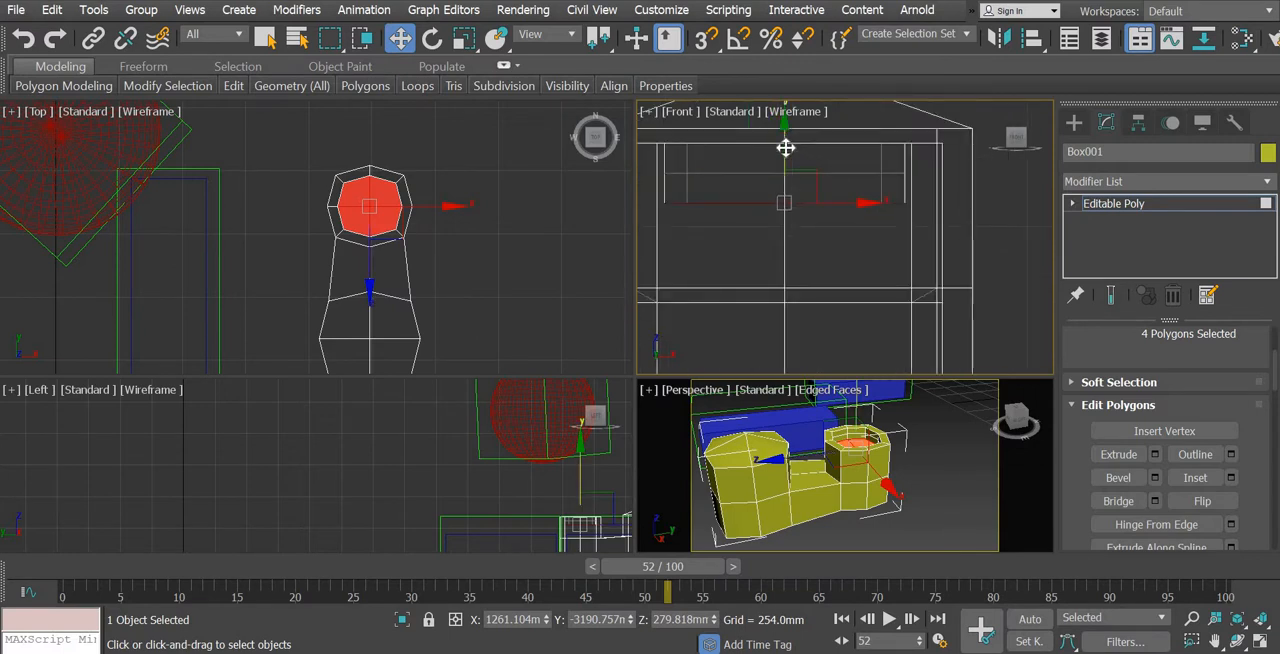
{"action": "left_click_drag", "start_coordinate": [785, 150], "coordinate": [813, 291]}
{"action": "scroll", "coordinate": [813, 291], "scroll_direction": "down", "scroll_amount": 4}
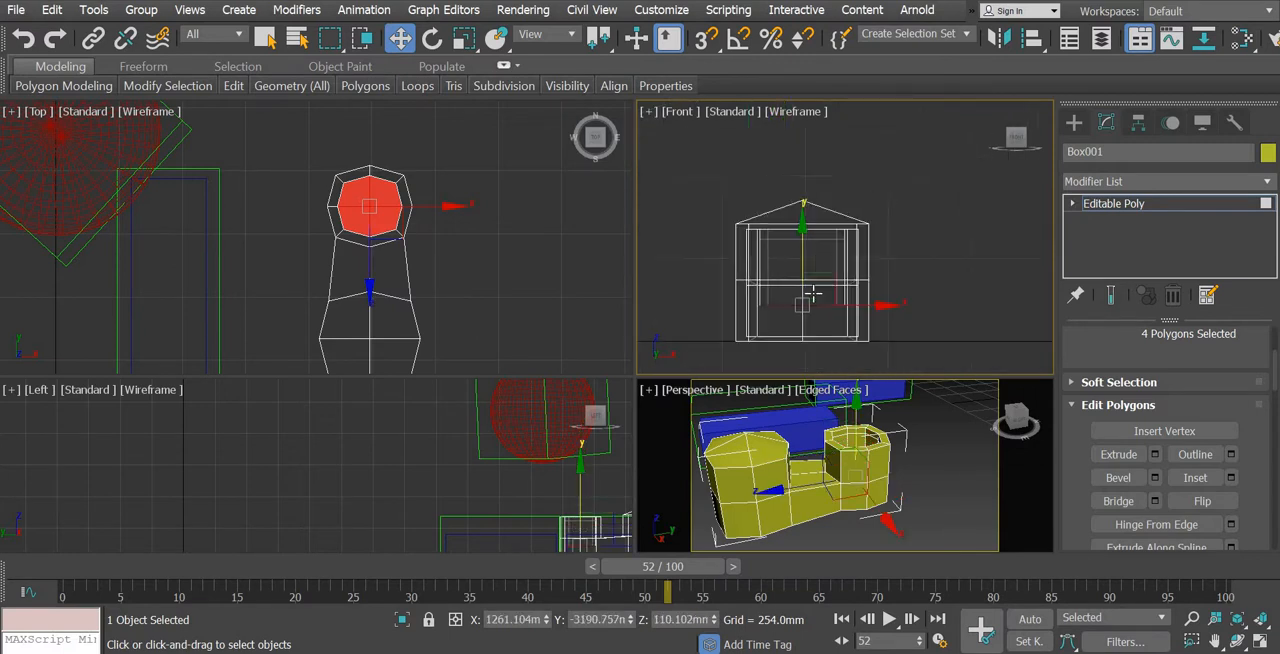
{"action": "middle_click_drag", "start_coordinate": [970, 484], "coordinate": [1275, 607], "text": "alt"}
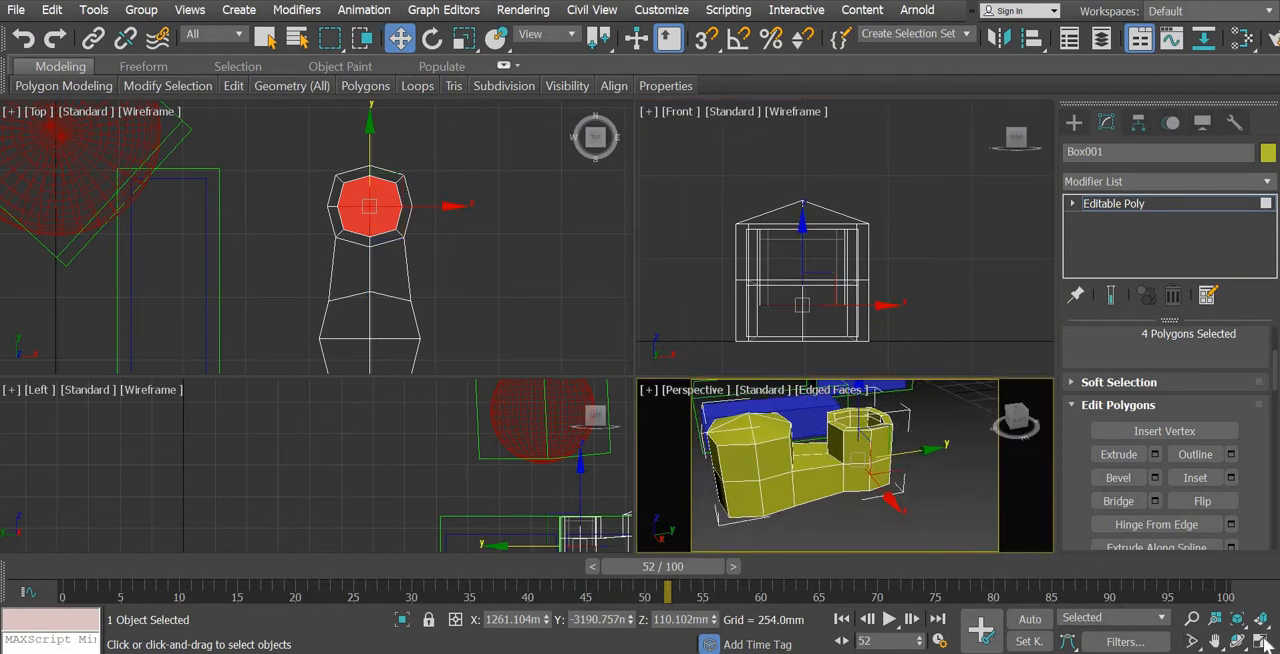
Maximise the Perspective view, leave polygon editing and move the shoe about 593 mm along X away from the blue box
{"action": "left_click", "coordinate": [1260, 640]}
{"action": "middle_click_drag", "start_coordinate": [611, 474], "coordinate": [760, 370], "text": "alt"}
{"action": "left_click", "coordinate": [1074, 122]}
{"action": "middle_click_drag", "start_coordinate": [708, 340], "coordinate": [708, 360]}
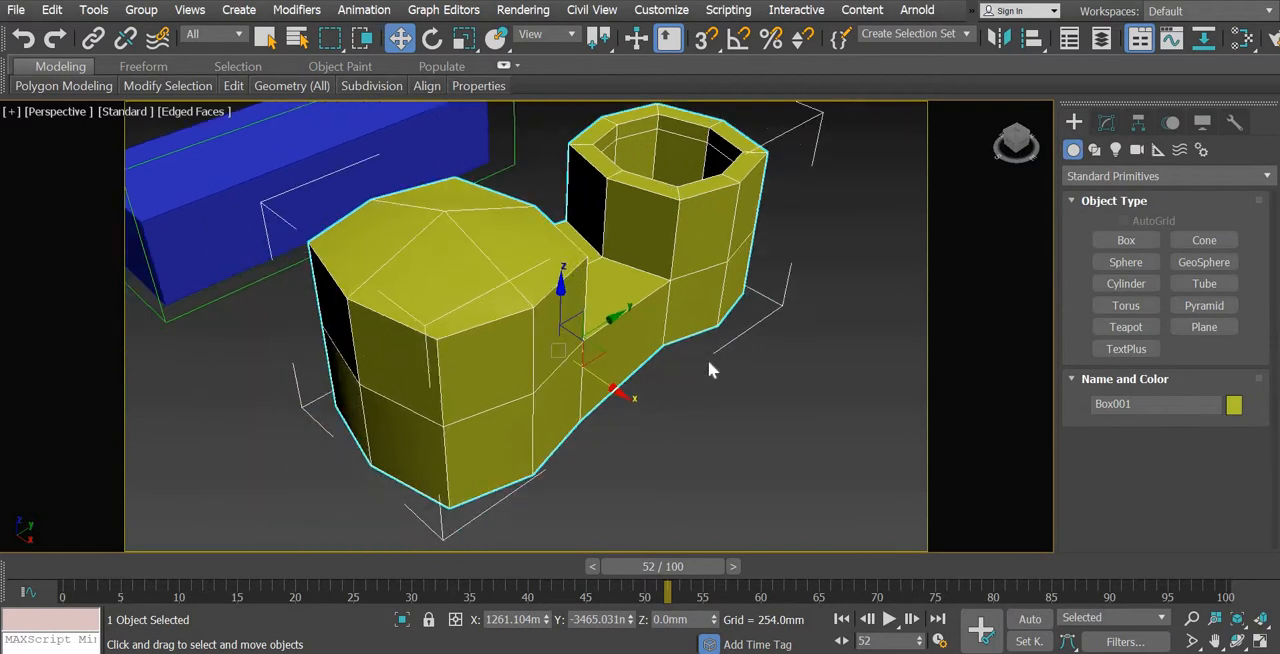
{"action": "scroll", "coordinate": [708, 362], "scroll_direction": "down", "scroll_amount": 3}
{"action": "left_click_drag", "start_coordinate": [672, 386], "coordinate": [806, 490]}
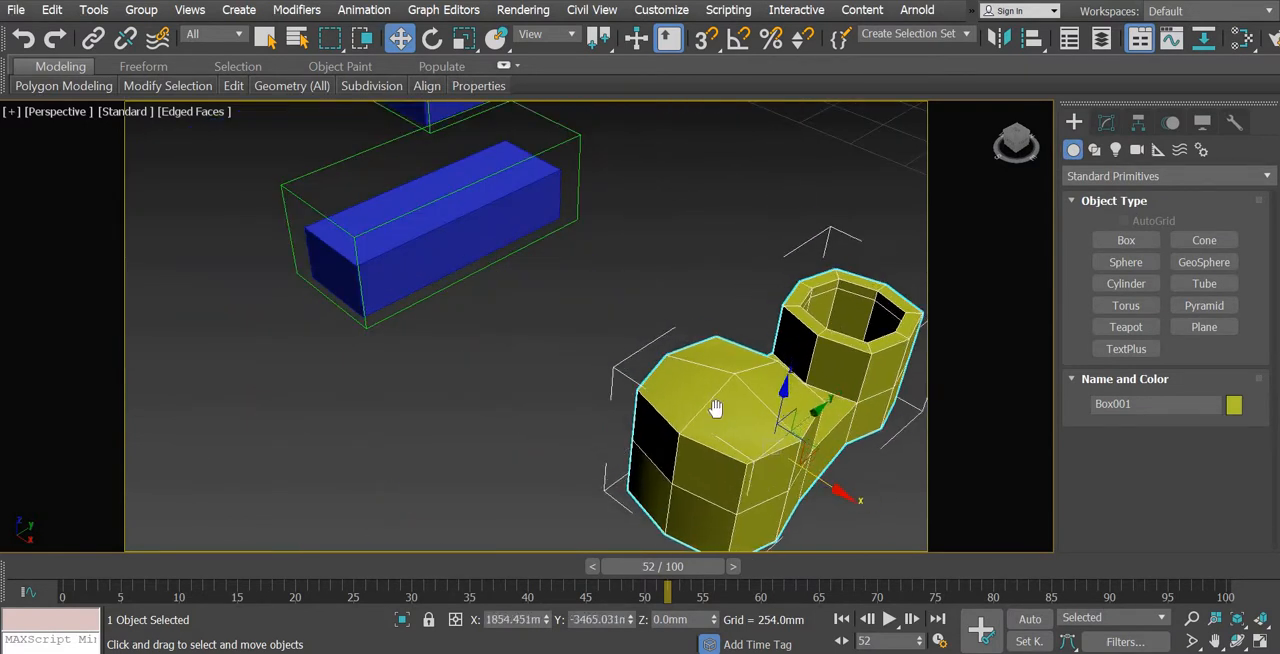
{"action": "middle_click_drag", "start_coordinate": [884, 504], "coordinate": [846, 430]}
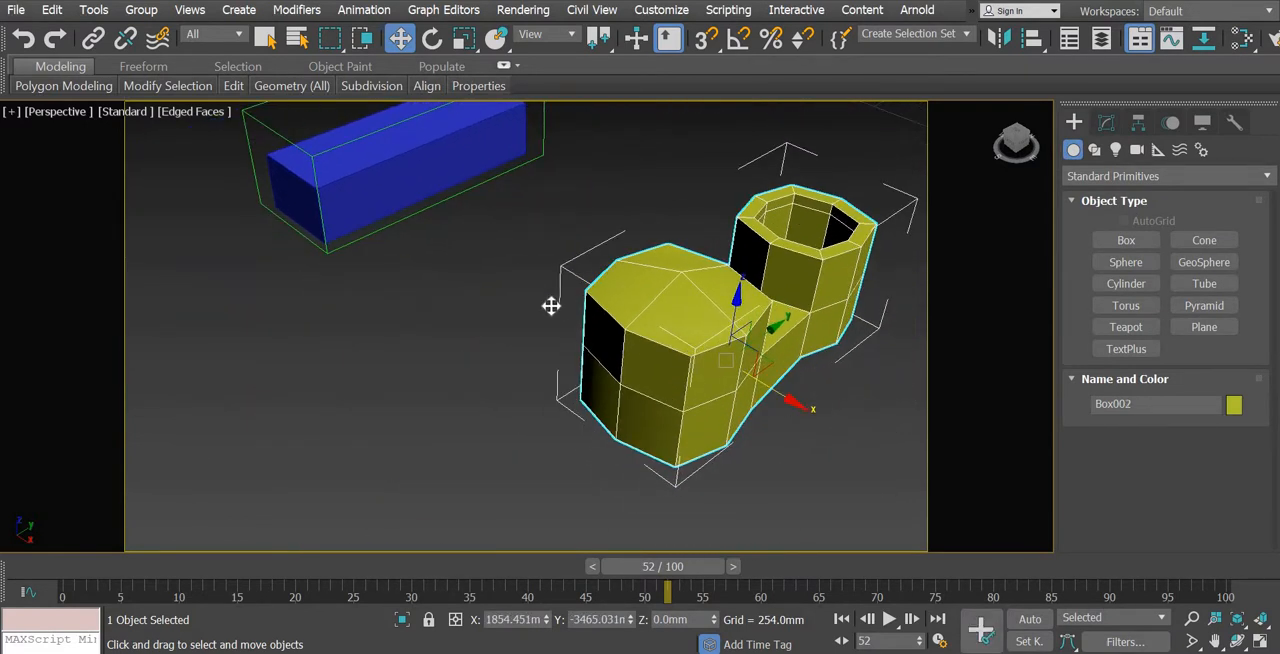
Clone the shoe once as a reference named Box002, offset about 877 mm back along X
{"action": "left_click_drag", "start_coordinate": [551, 303], "coordinate": [677, 453], "text": "shift"}
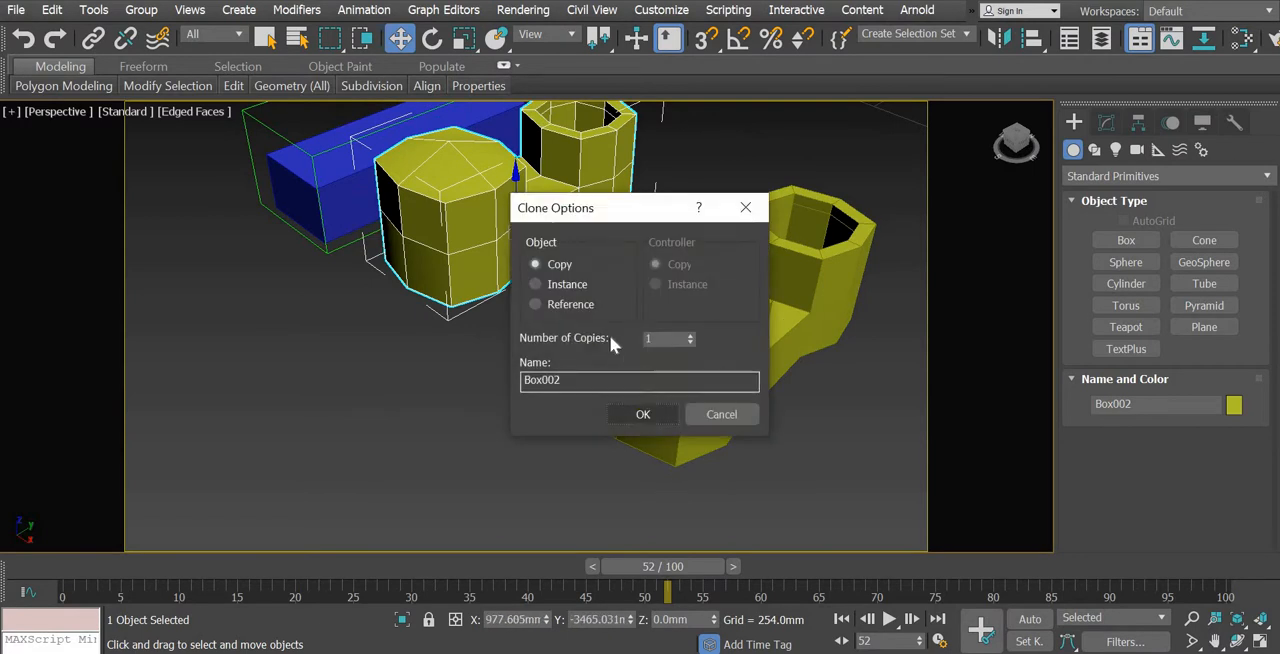
{"action": "left_click", "coordinate": [557, 304]}
{"action": "left_click", "coordinate": [643, 414]}
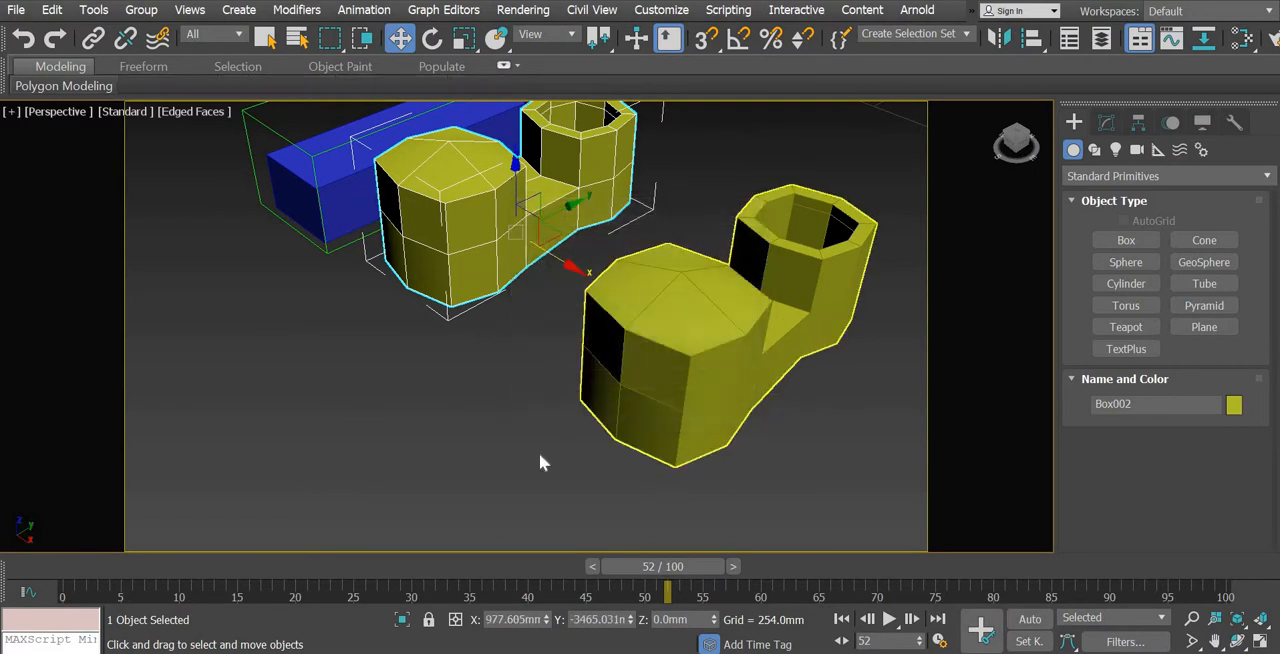
Shift both shoes along X clear of the blue boxes, placing the reference clone at about X 1873 mm
{"action": "mouse_move", "coordinate": [620, 503]}
{"action": "middle_mouse_down", "text": "alt"}
{"action": "mouse_move", "coordinate": [632, 464]}
{"action": "mouse_move", "coordinate": [570, 264]}
{"action": "middle_mouse_up", "text": "alt"}
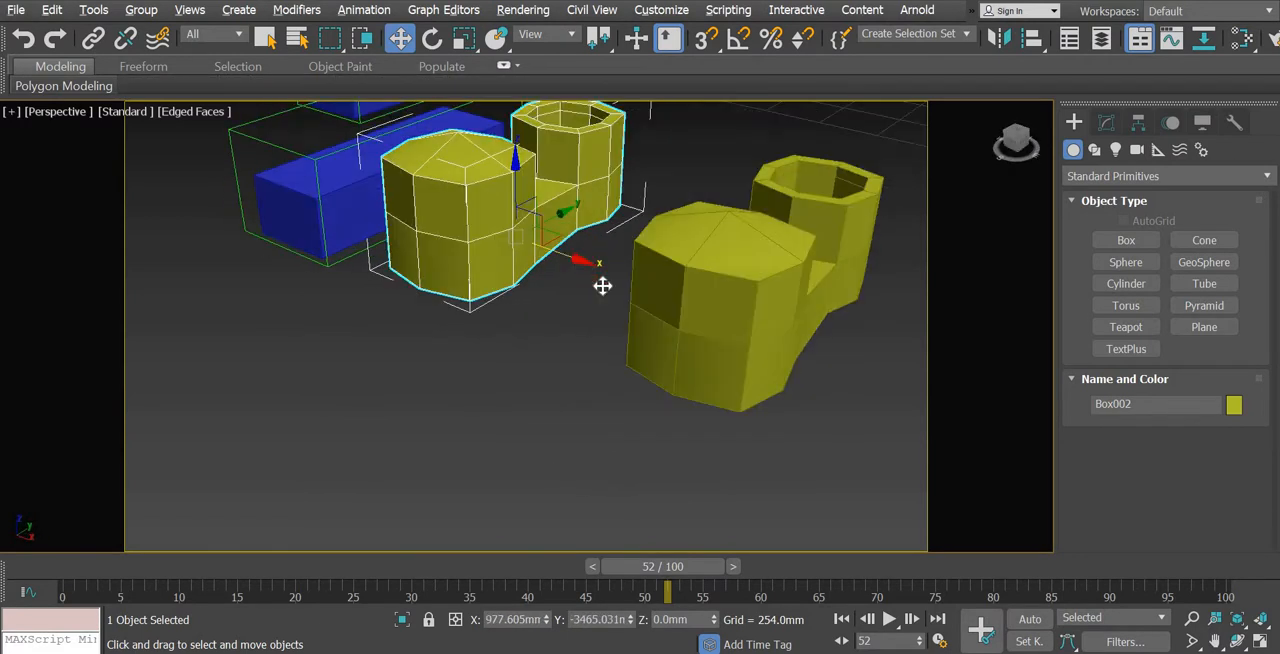
{"action": "left_click_drag", "start_coordinate": [605, 288], "coordinate": [665, 317]}
{"action": "left_click", "coordinate": [737, 394]}
{"action": "scroll", "coordinate": [781, 443], "scroll_direction": "down", "scroll_amount": 4}
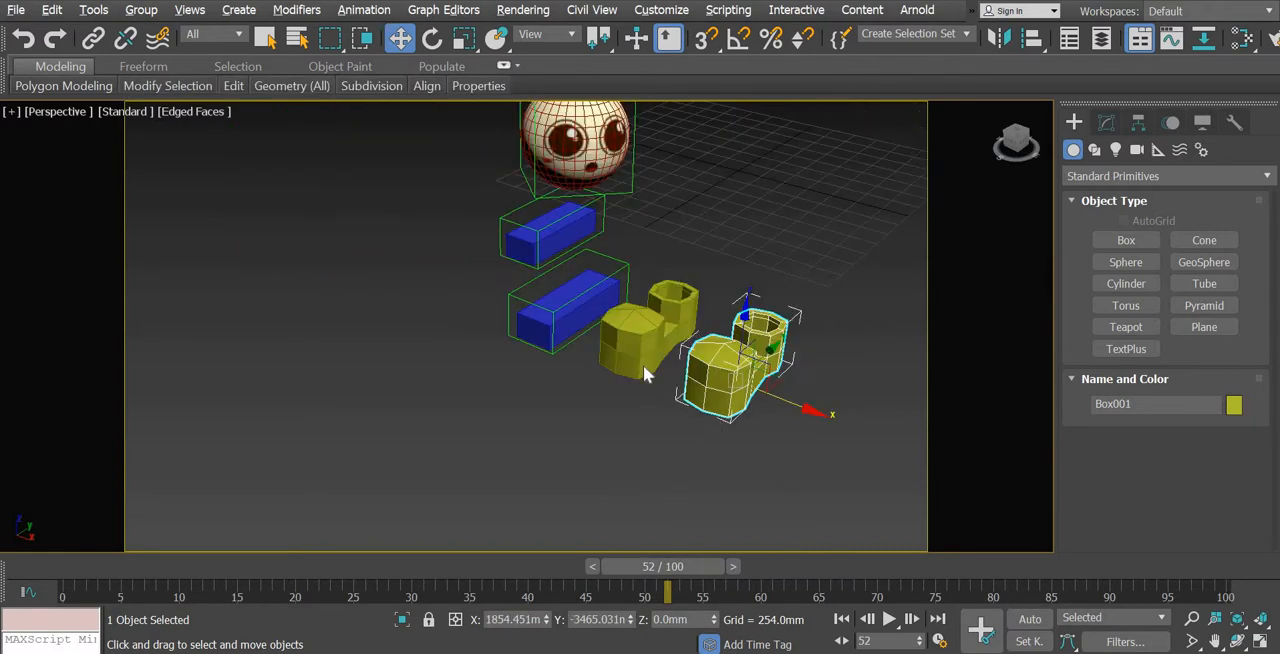
{"action": "left_click_drag", "start_coordinate": [785, 473], "coordinate": [640, 362]}
{"action": "left_click_drag", "start_coordinate": [763, 368], "coordinate": [846, 448]}
{"action": "middle_click_drag", "start_coordinate": [734, 461], "coordinate": [508, 441]}
{"action": "scroll", "coordinate": [508, 450], "scroll_direction": "up", "scroll_amount": 2}
{"action": "scroll", "coordinate": [600, 400], "scroll_direction": "up", "scroll_amount": 2}
Move the original shoe along X to about 3193 mm, widening the gap to its reference clone
{"action": "left_click", "coordinate": [672, 423]}
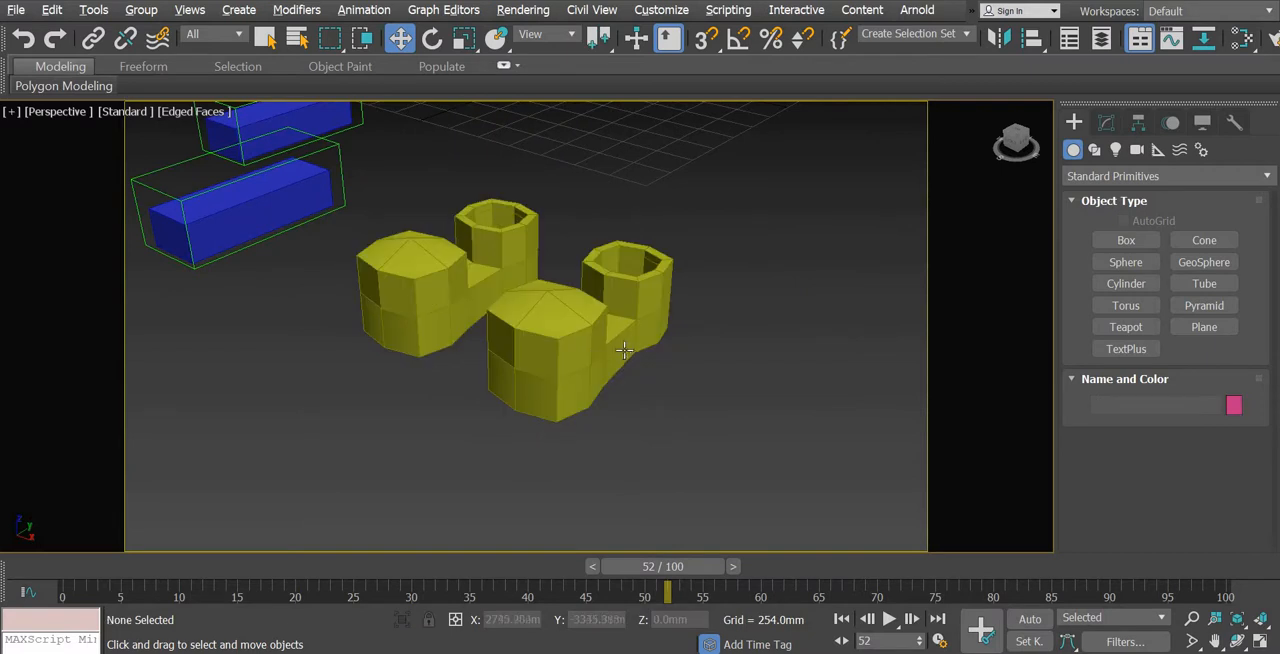
{"action": "left_click", "coordinate": [612, 362]}
{"action": "left_click_drag", "start_coordinate": [657, 391], "coordinate": [786, 487]}
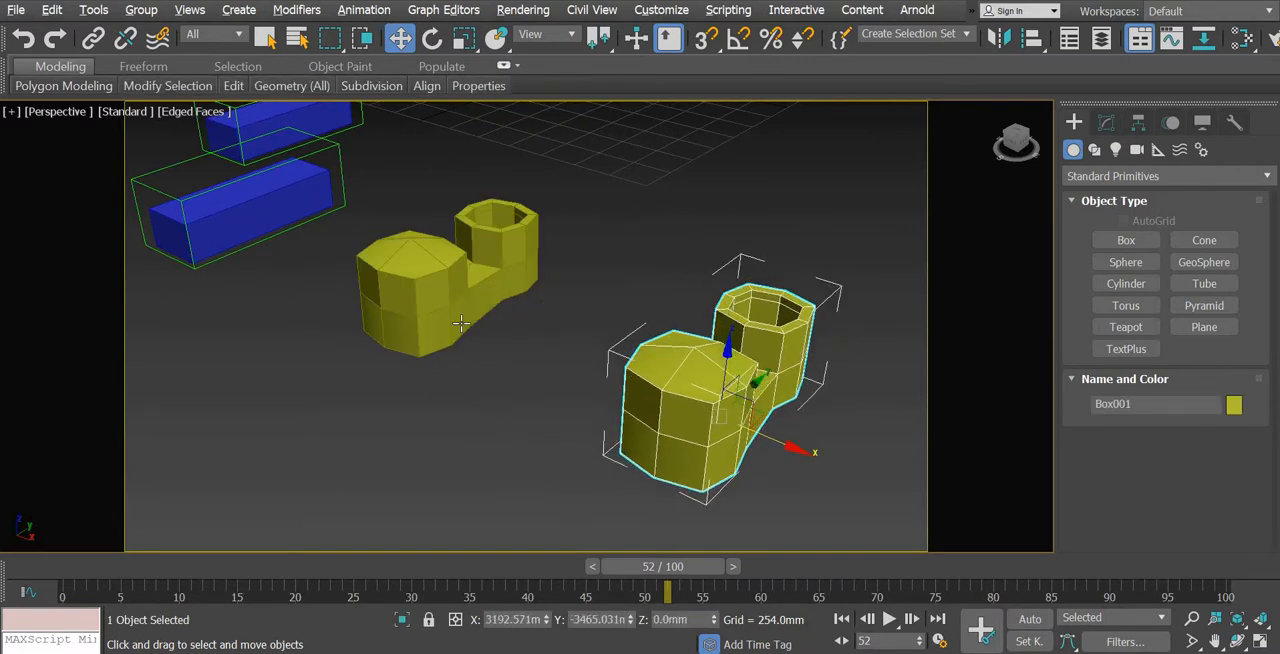
Apply a MeshSmooth modifier to the reference clone of the shoe and clear the selection
{"action": "left_click", "coordinate": [430, 290]}
{"action": "left_click", "coordinate": [1106, 122]}
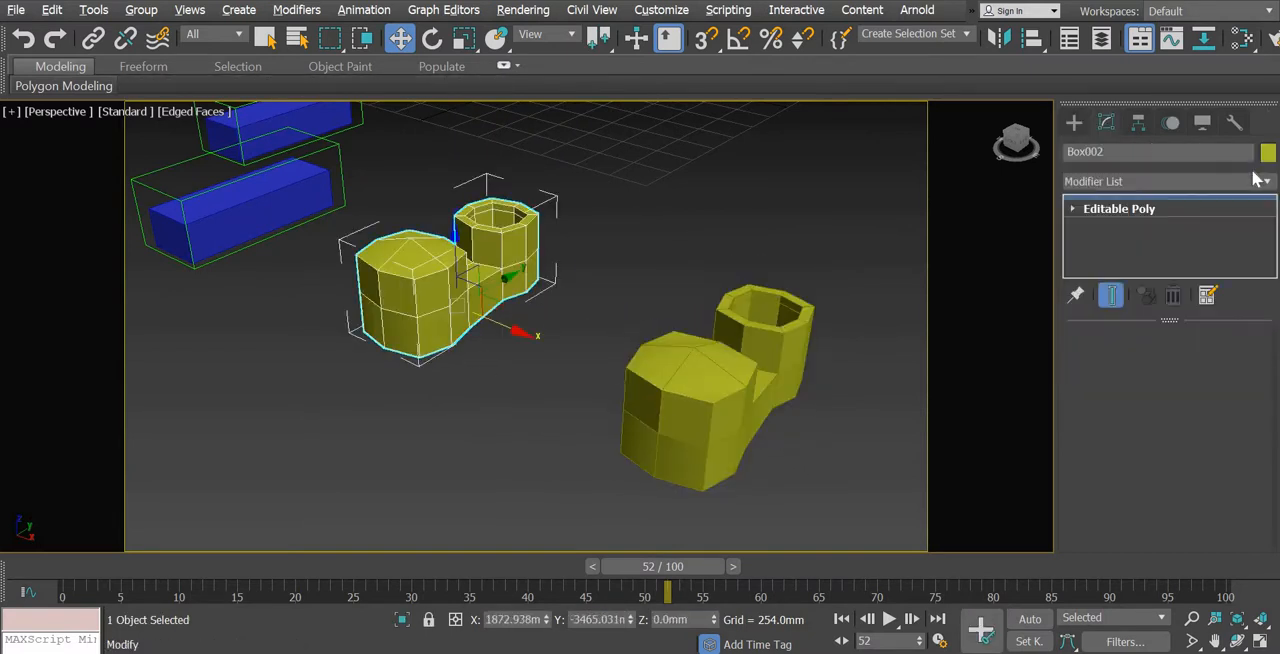
{"action": "left_click", "coordinate": [1267, 182]}
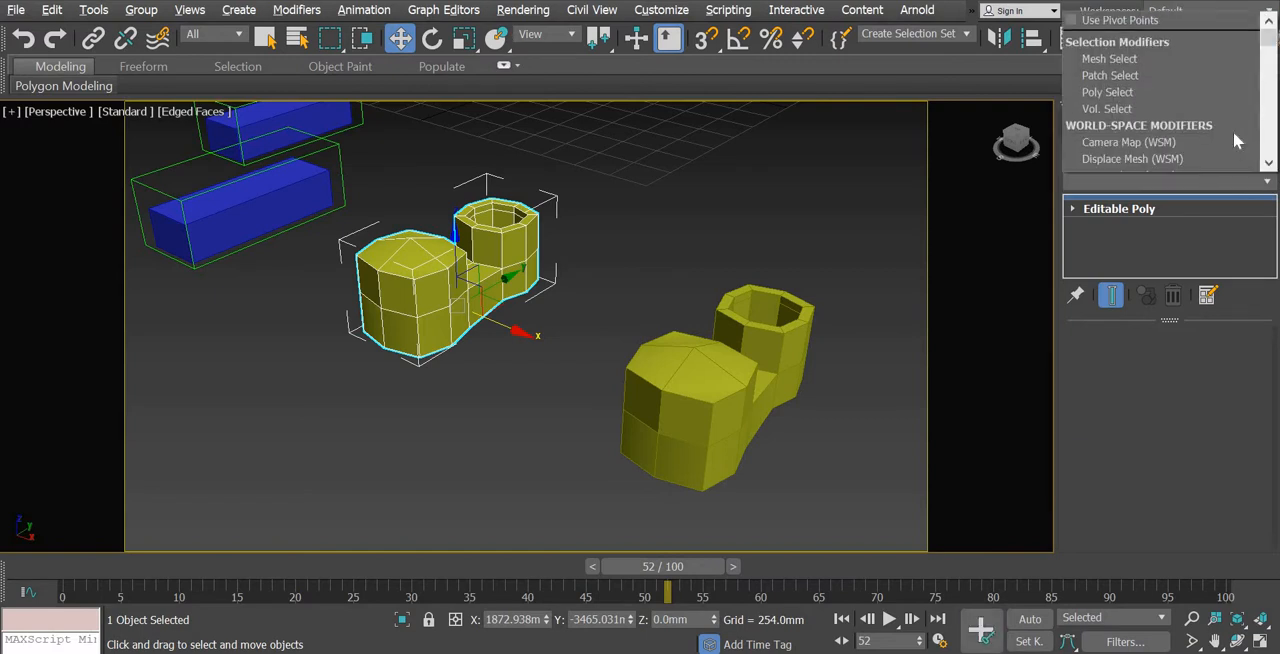
{"action": "scroll", "coordinate": [1210, 112], "scroll_direction": "down", "scroll_amount": 5}
{"action": "scroll", "coordinate": [1137, 99], "scroll_direction": "down", "scroll_amount": 12}
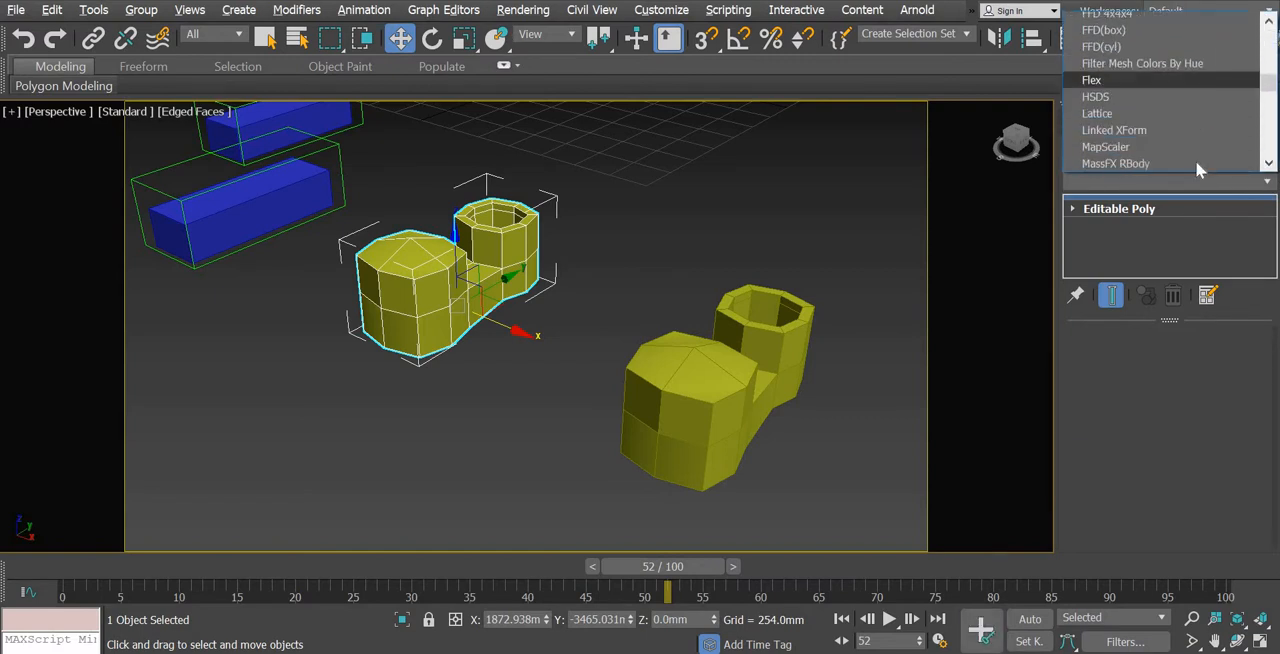
{"action": "scroll", "coordinate": [1137, 108], "scroll_direction": "down", "scroll_amount": 1}
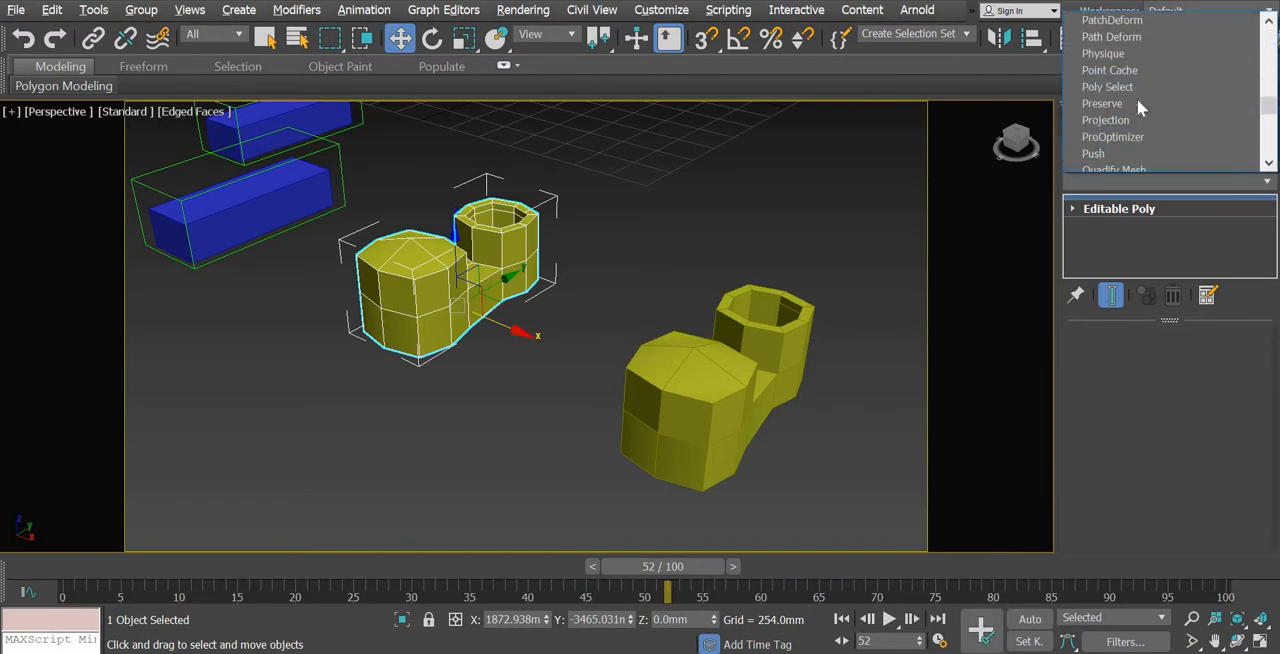
{"action": "key", "text": "m"}
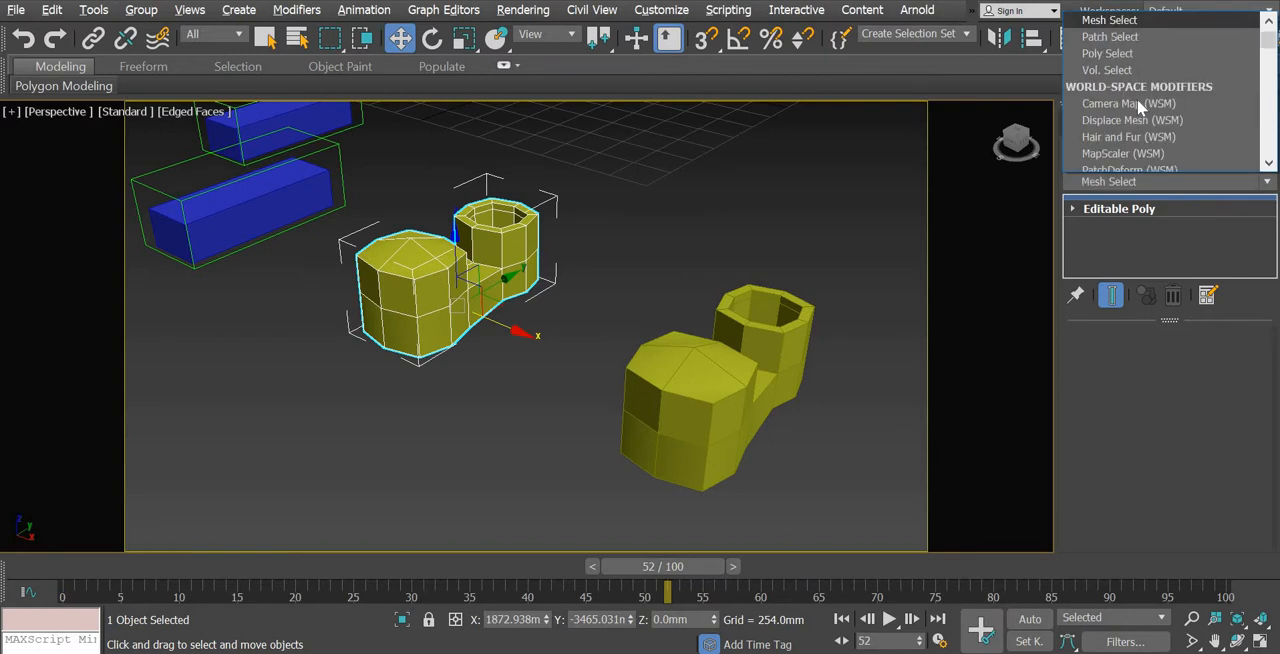
{"action": "key", "text": "s"}
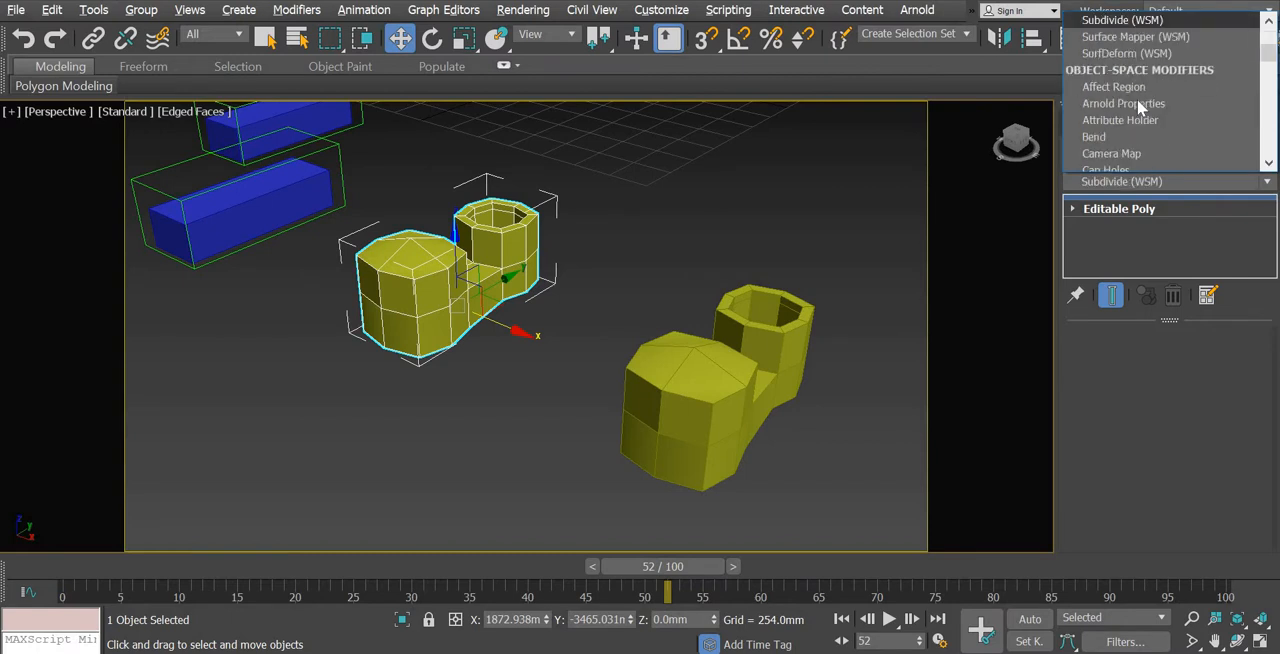
{"action": "key", "text": "m"}
{"action": "scroll", "coordinate": [1137, 99], "scroll_direction": "down", "scroll_amount": 1}
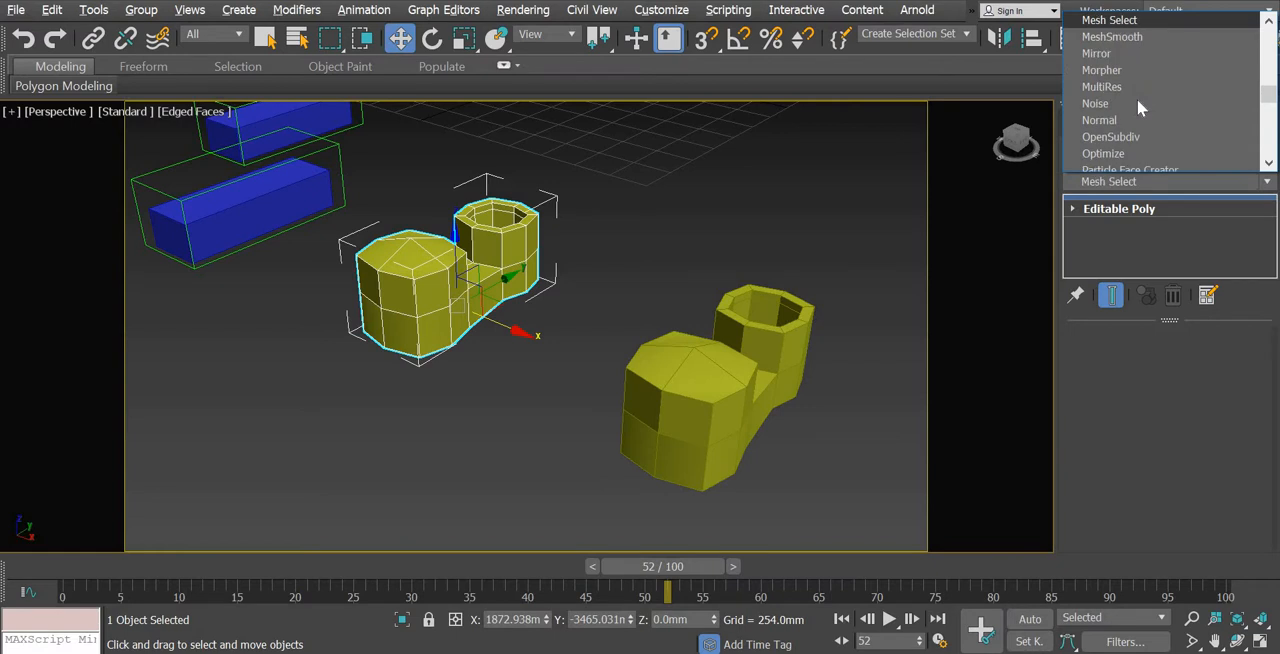
{"action": "left_click", "coordinate": [1127, 37]}
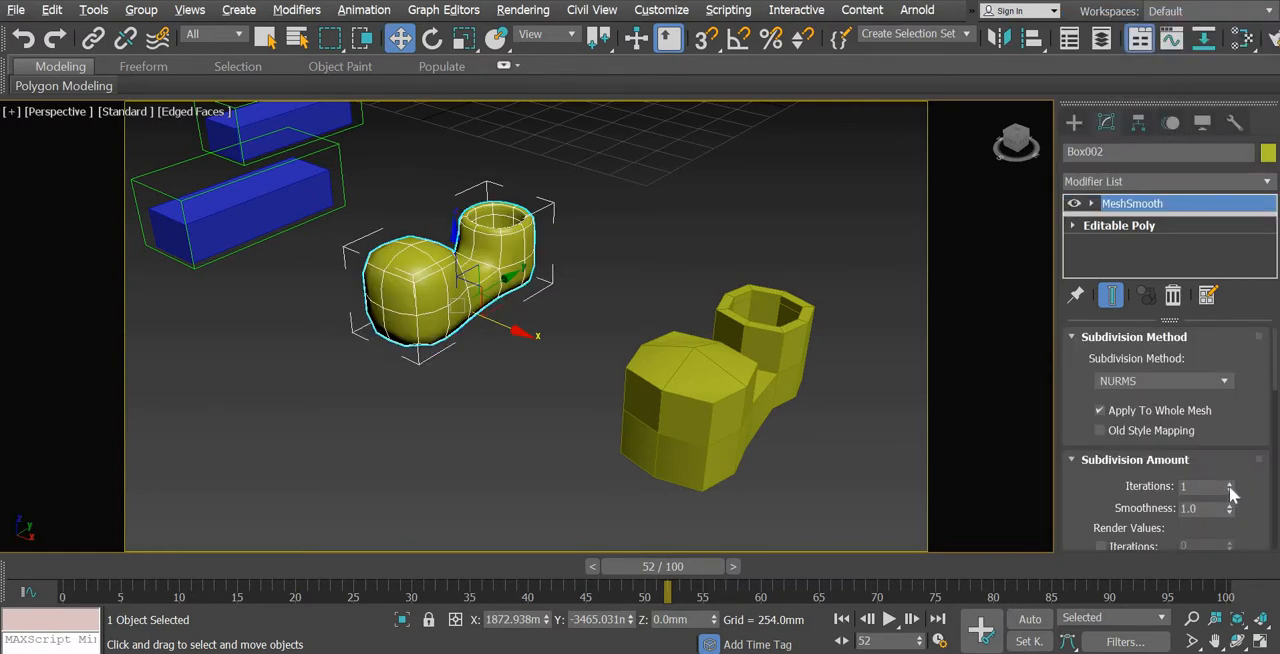
{"action": "left_click", "coordinate": [548, 412]}
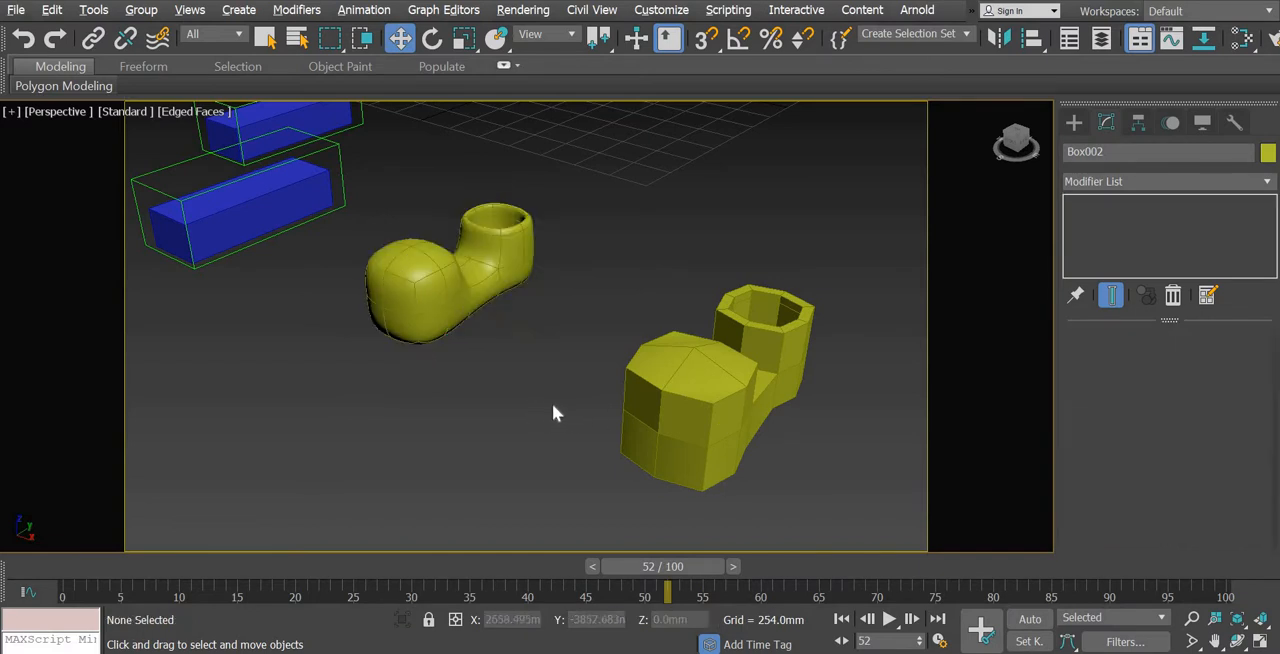
Move the original low-poly shoe back along X to about 2905 mm, closer to the smoothed clone
{"action": "middle_click_drag", "start_coordinate": [675, 387], "coordinate": [634, 365]}
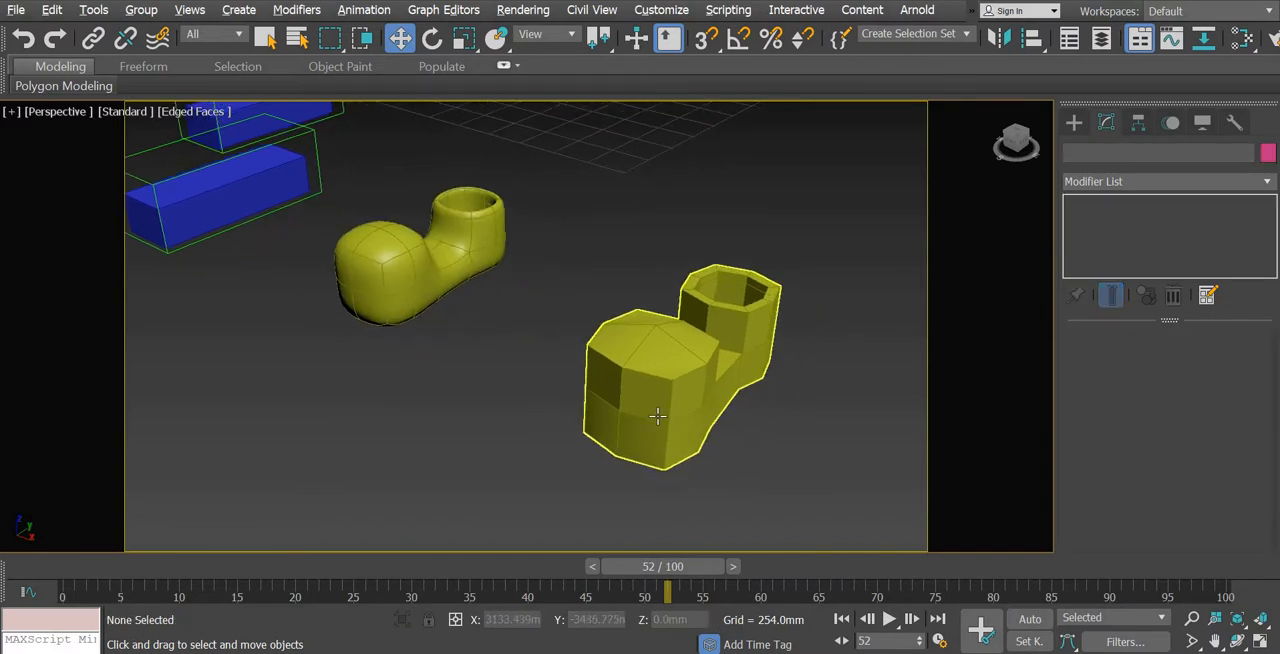
{"action": "middle_click_drag", "start_coordinate": [614, 425], "coordinate": [638, 442], "text": "alt"}
{"action": "middle_click_drag", "start_coordinate": [662, 390], "coordinate": [677, 348]}
{"action": "left_click", "coordinate": [658, 420]}
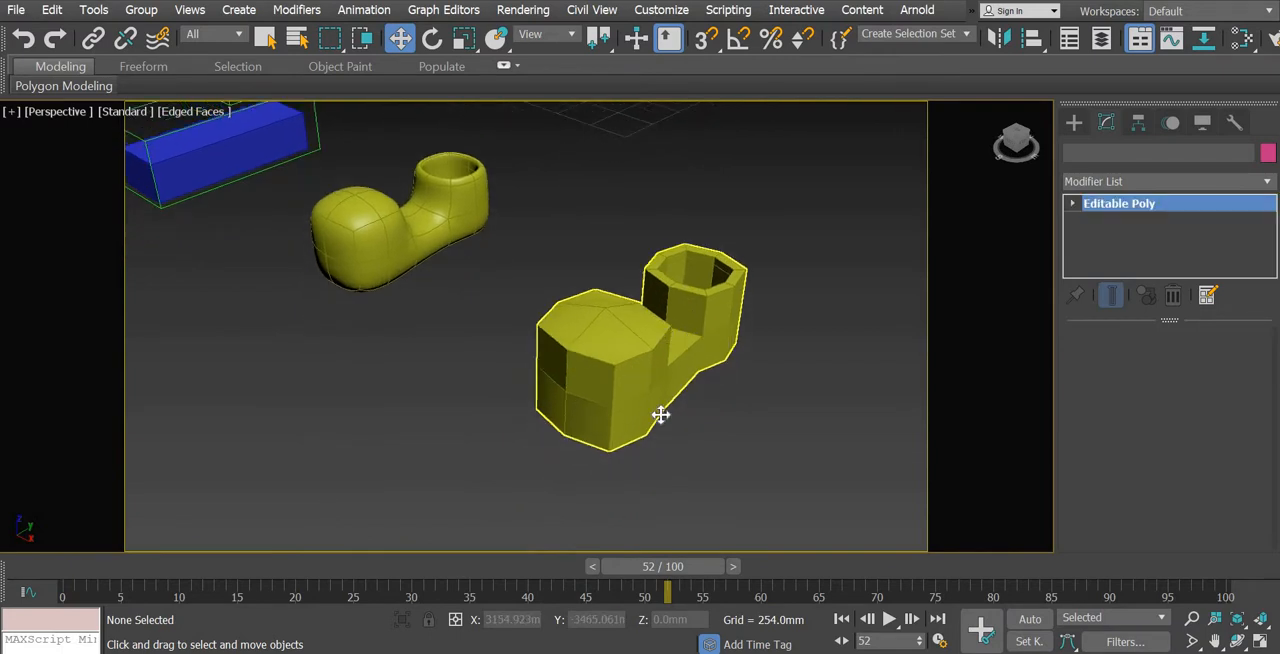
{"action": "middle_click_drag", "start_coordinate": [652, 425], "coordinate": [692, 403], "text": "alt"}
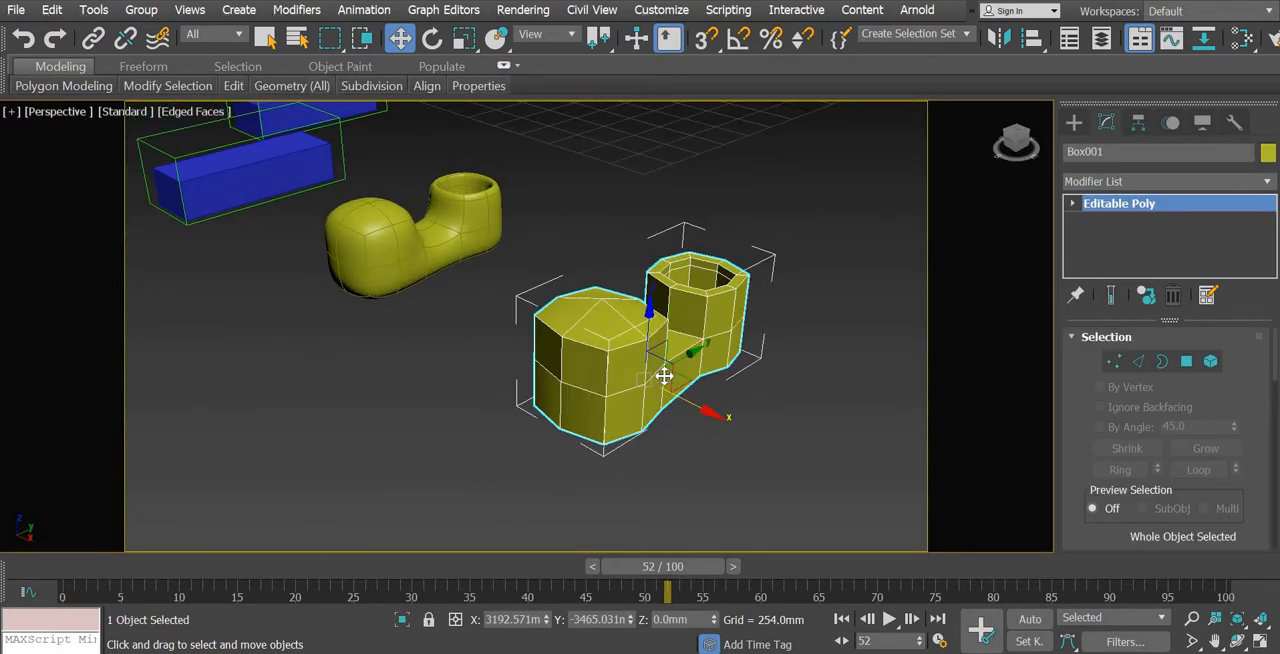
{"action": "left_click_drag", "start_coordinate": [664, 376], "coordinate": [619, 346]}
{"action": "middle_click_drag", "start_coordinate": [546, 436], "coordinate": [631, 448]}
{"action": "scroll", "coordinate": [631, 448], "scroll_direction": "up", "scroll_amount": 3}
{"action": "middle_click_drag", "start_coordinate": [630, 394], "coordinate": [651, 429]}
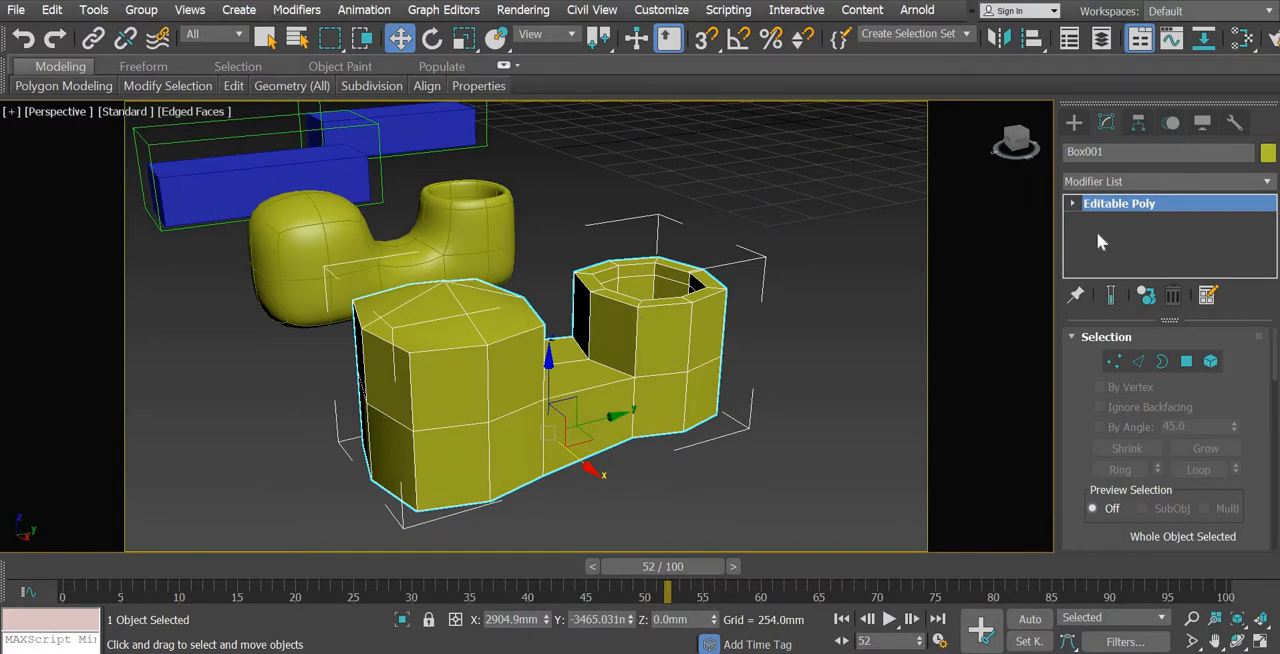
Ring-select the heel block's upper vertical edges and connect them with one segment, slid toward the top rim
{"action": "left_click", "coordinate": [1139, 360]}
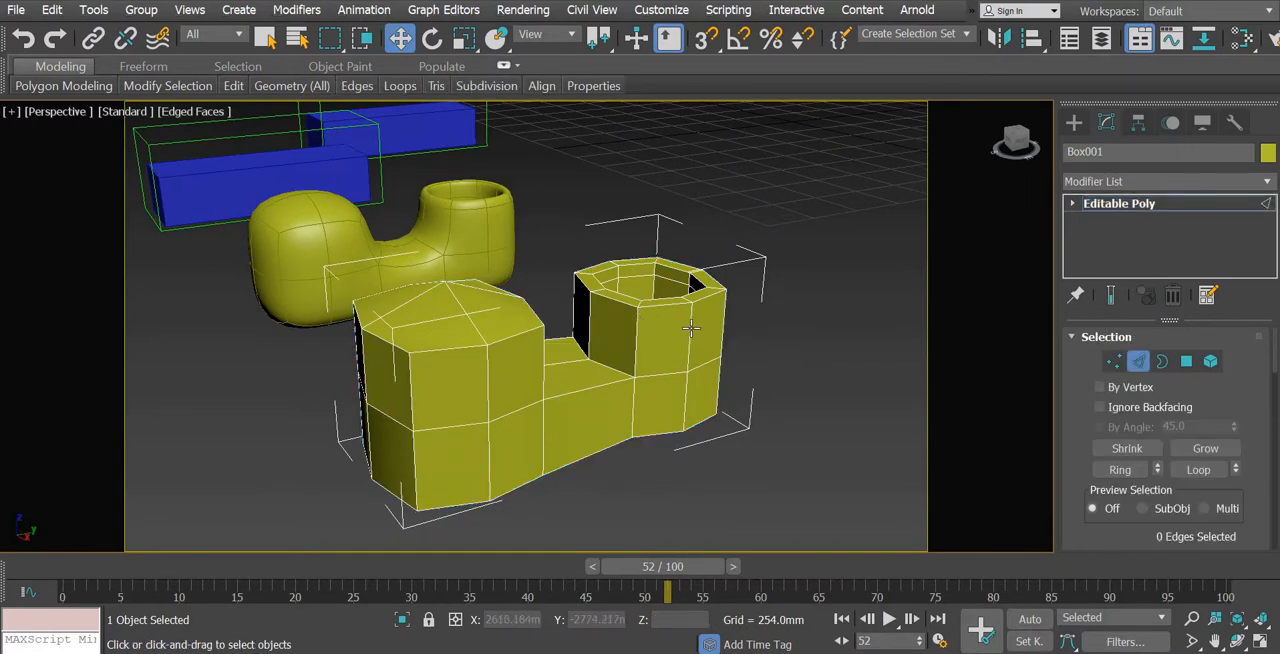
{"action": "left_click", "coordinate": [691, 328]}
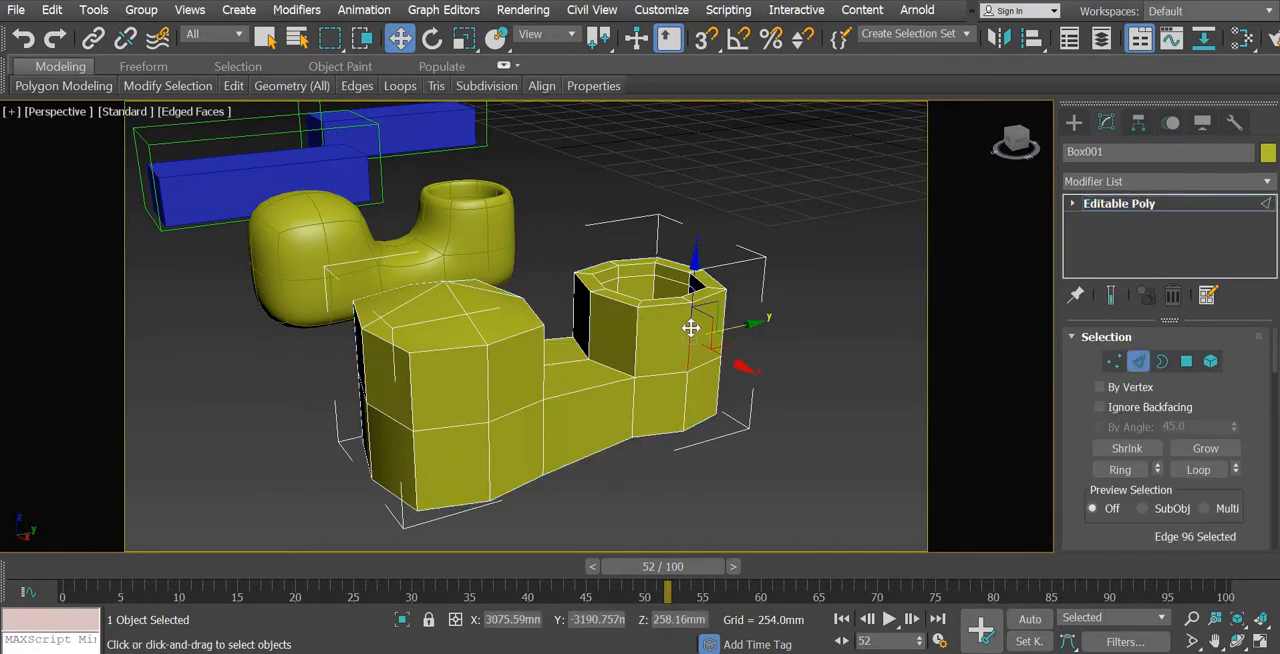
{"action": "left_click", "coordinate": [1130, 471]}
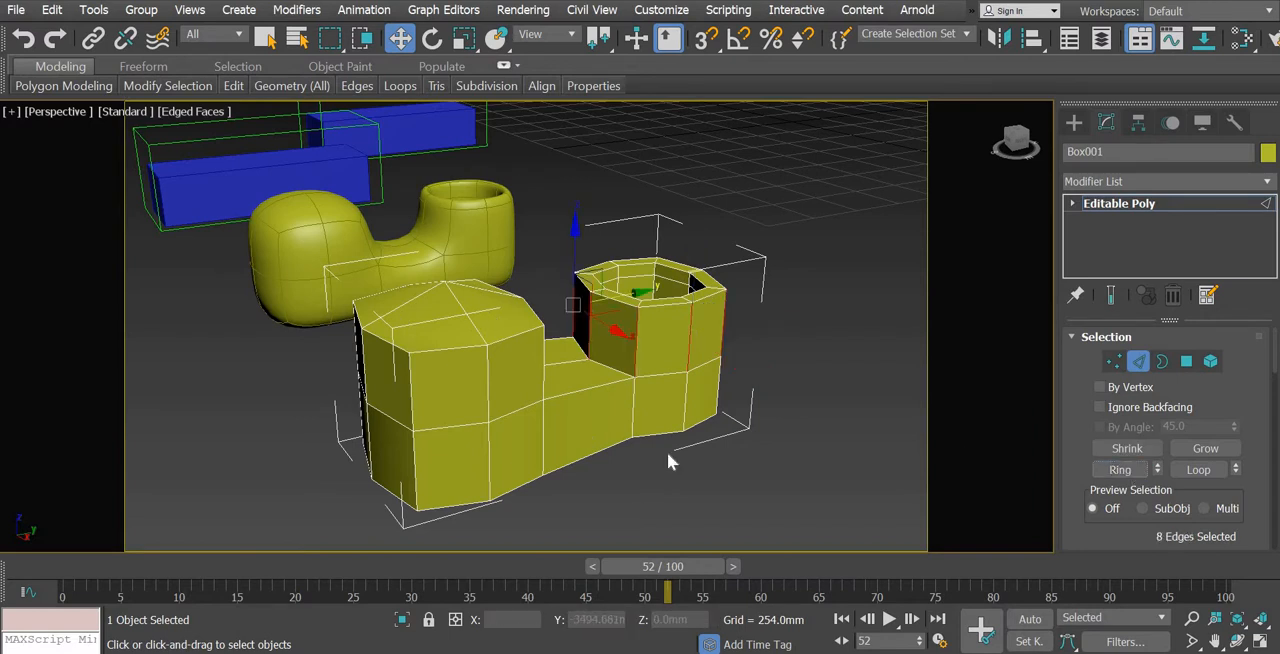
{"action": "middle_click_drag", "start_coordinate": [577, 480], "coordinate": [954, 490], "text": "alt"}
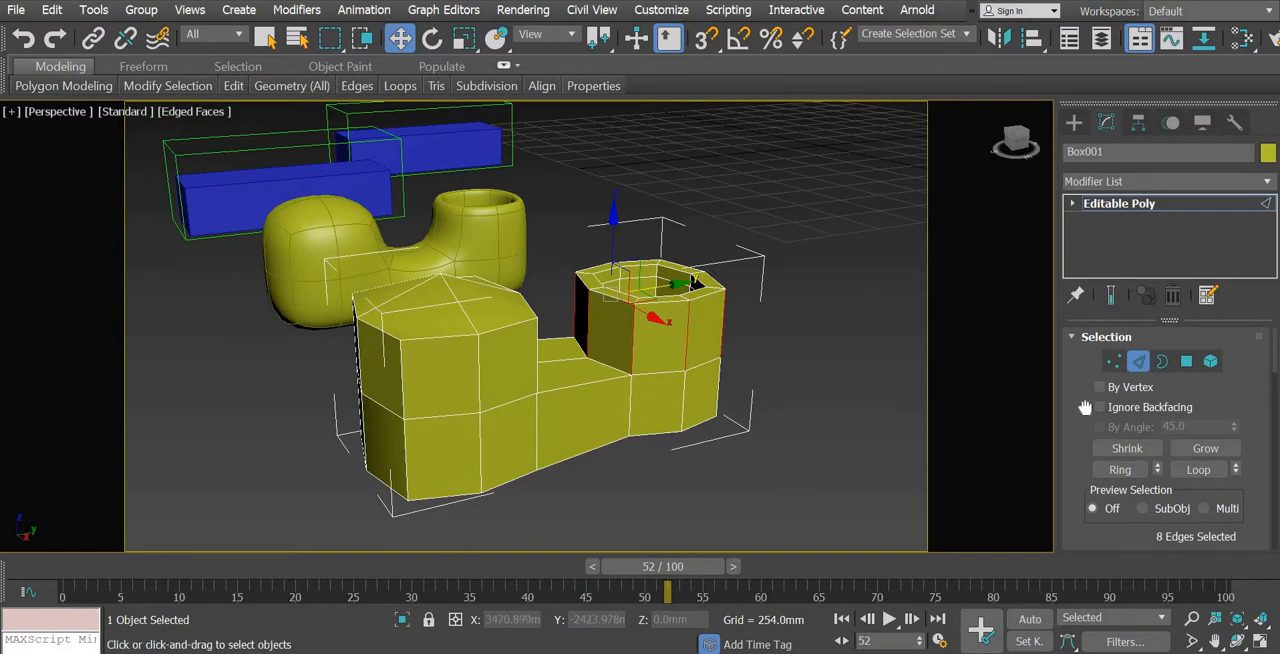
{"action": "scroll", "coordinate": [1085, 300], "scroll_direction": "down", "scroll_amount": 3}
{"action": "scroll", "coordinate": [1091, 244], "scroll_direction": "down", "scroll_amount": 2}
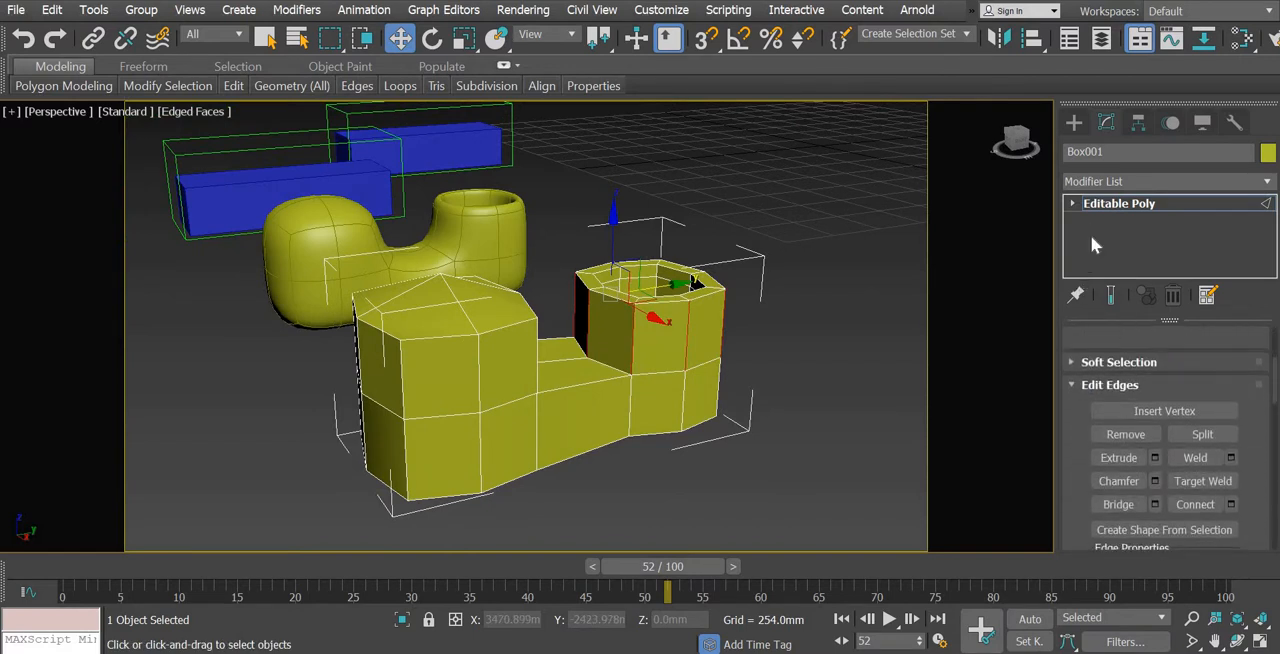
{"action": "left_click", "coordinate": [1231, 504]}
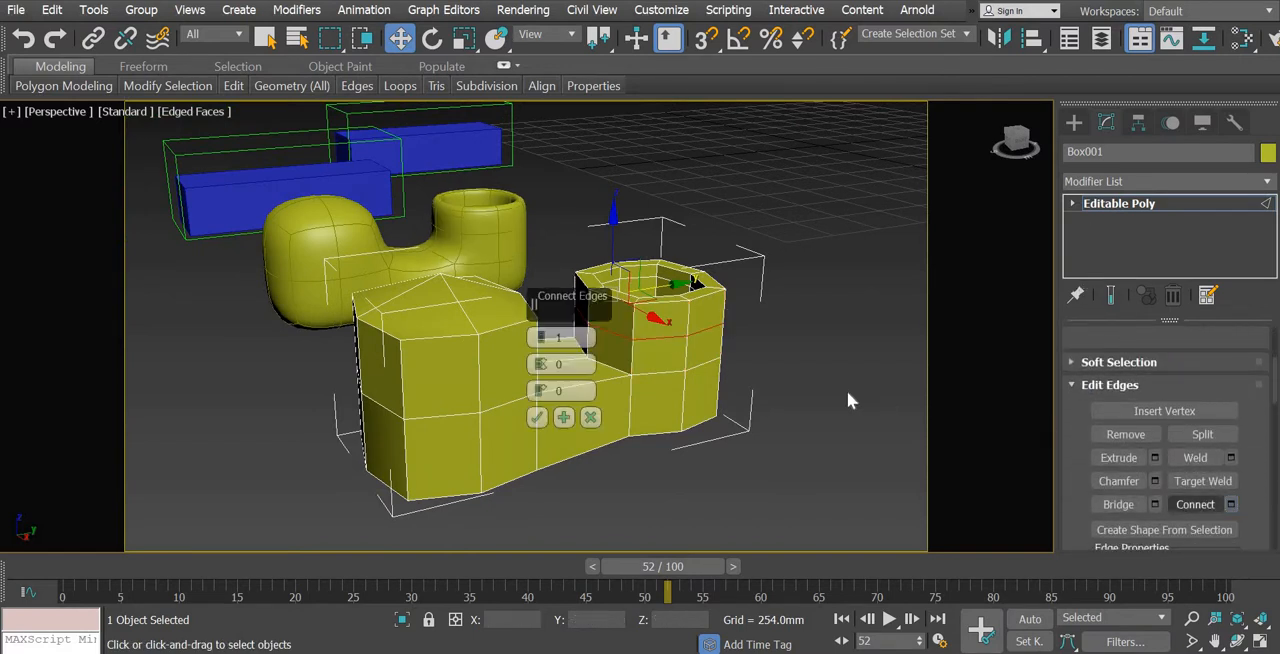
{"action": "left_click_drag", "start_coordinate": [537, 398], "coordinate": [552, 335]}
{"action": "left_click", "coordinate": [536, 420]}
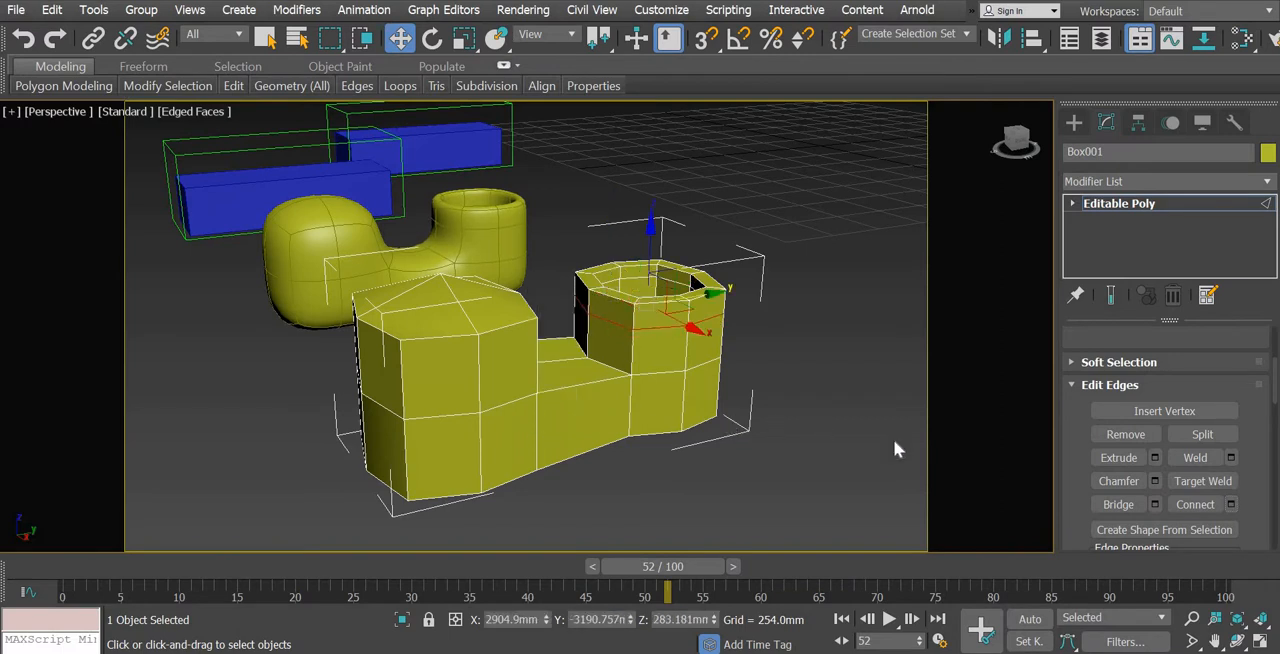
Select the full ring of narrow polygons around the outside of the ankle opening's top rim
{"action": "left_click", "coordinate": [1072, 204]}
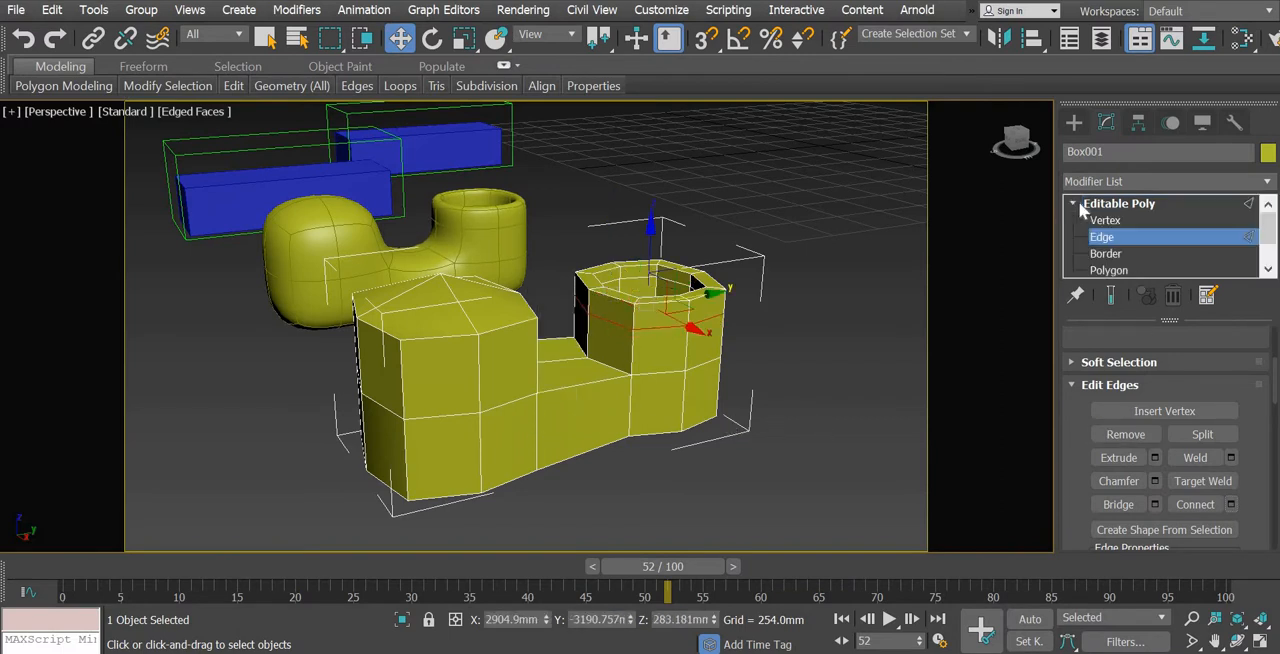
{"action": "key", "text": "4"}
{"action": "left_click", "coordinate": [667, 311]}
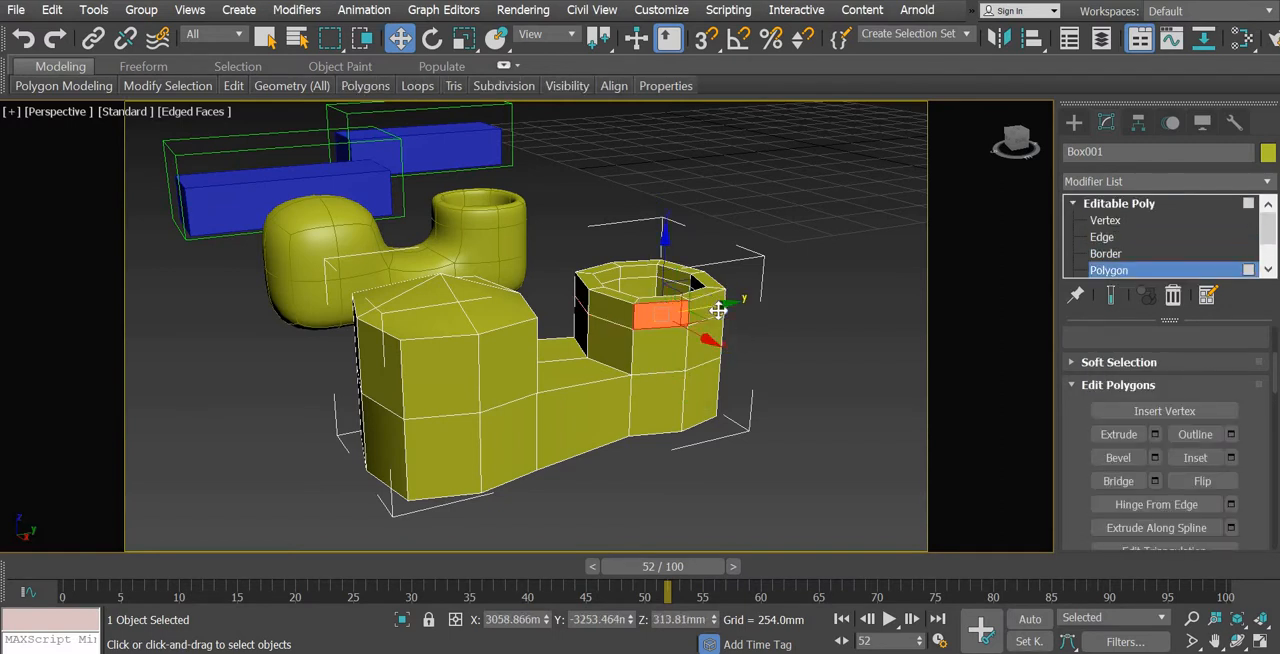
{"action": "left_click", "coordinate": [716, 308], "text": "ctrl"}
{"action": "middle_click_drag", "start_coordinate": [660, 407], "coordinate": [807, 321], "text": "alt"}
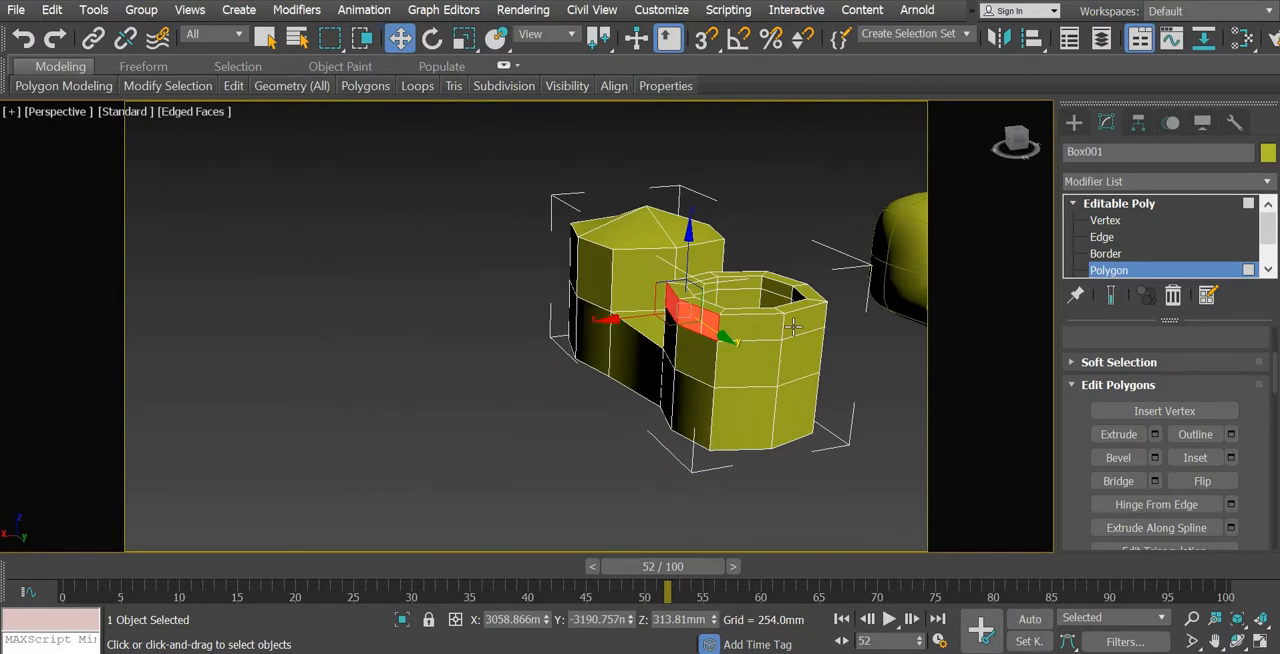
{"action": "middle_click_drag", "start_coordinate": [737, 409], "coordinate": [737, 340], "text": "alt"}
{"action": "left_click", "coordinate": [827, 344], "text": "ctrl"}
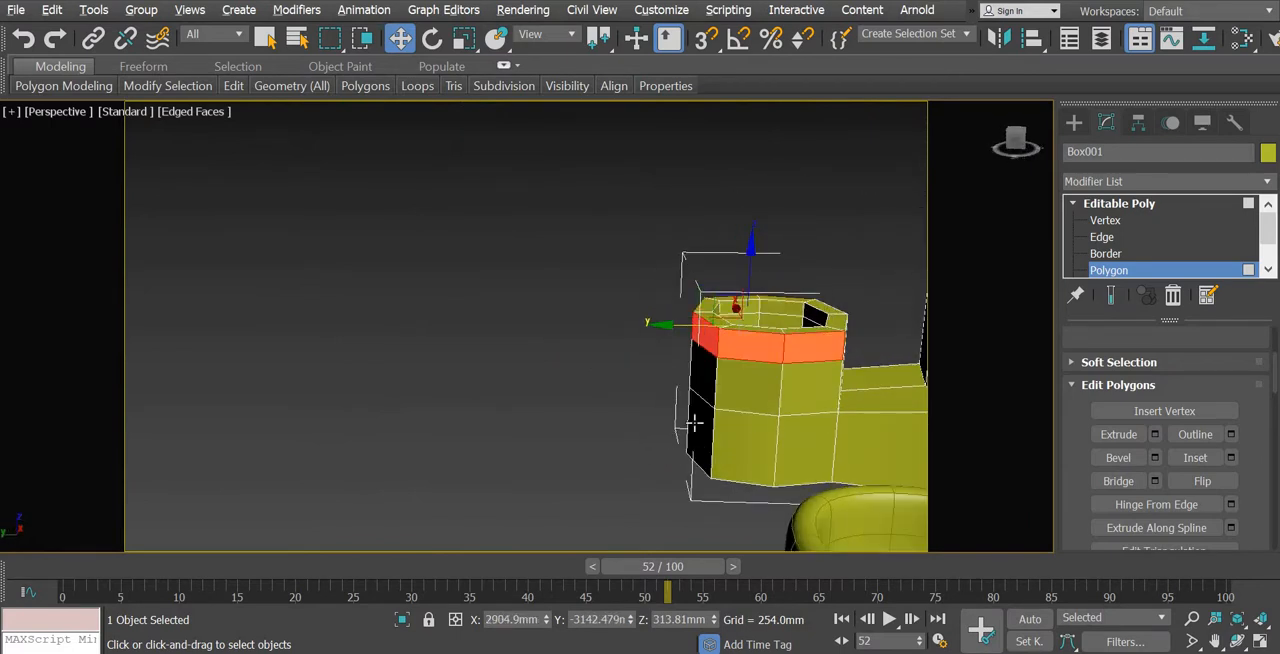
{"action": "middle_click_drag", "start_coordinate": [693, 424], "coordinate": [722, 343], "text": "alt"}
{"action": "left_click", "coordinate": [794, 349], "text": "ctrl"}
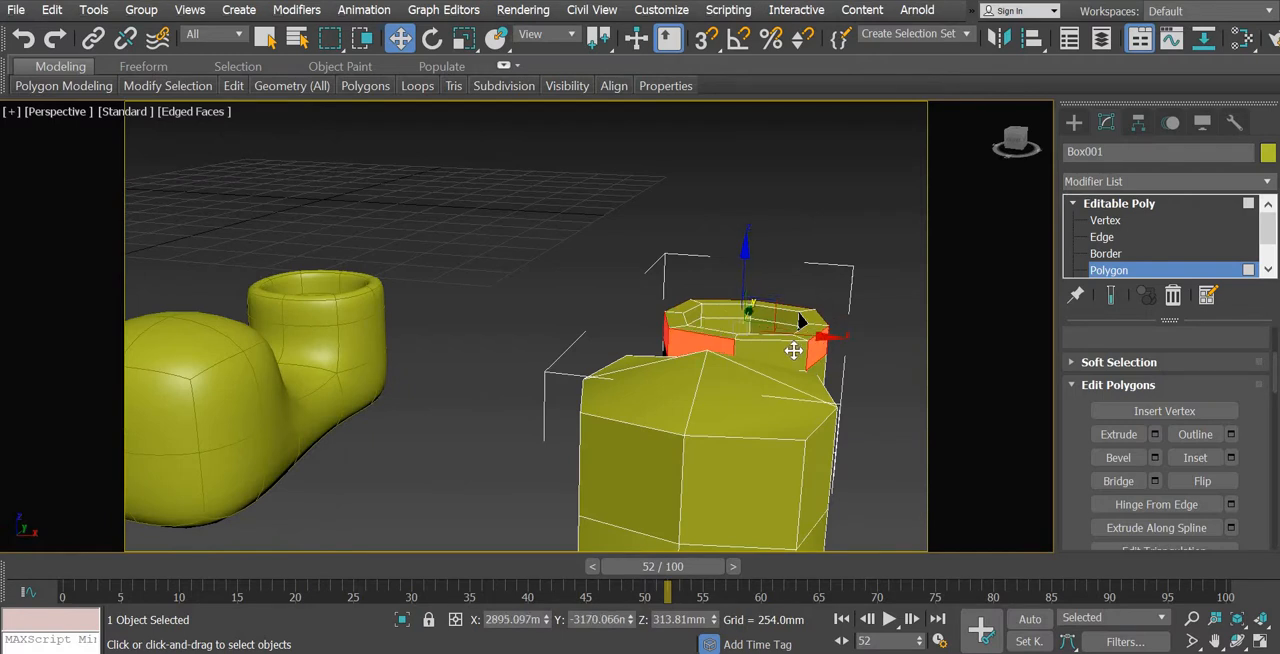
{"action": "middle_click_drag", "start_coordinate": [776, 434], "coordinate": [722, 448], "text": "alt"}
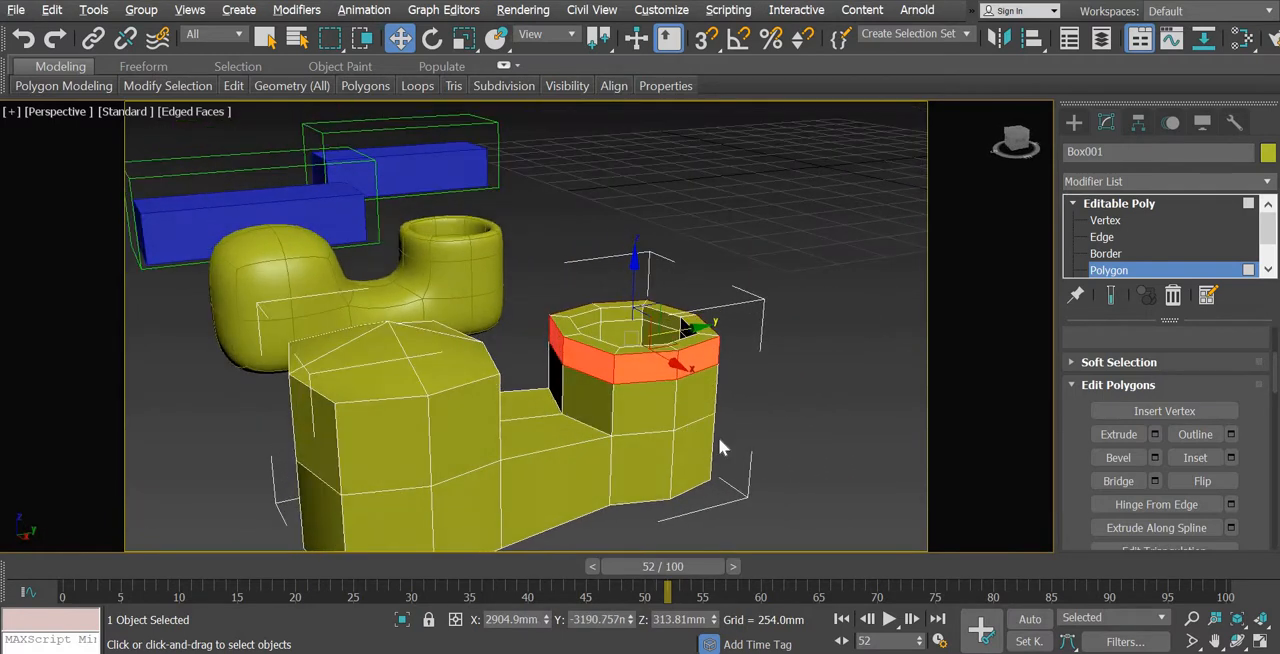
Extrude the selected rim polygons outward by Local Normal with a height of about 29.883 mm
{"action": "left_click", "coordinate": [1155, 434]}
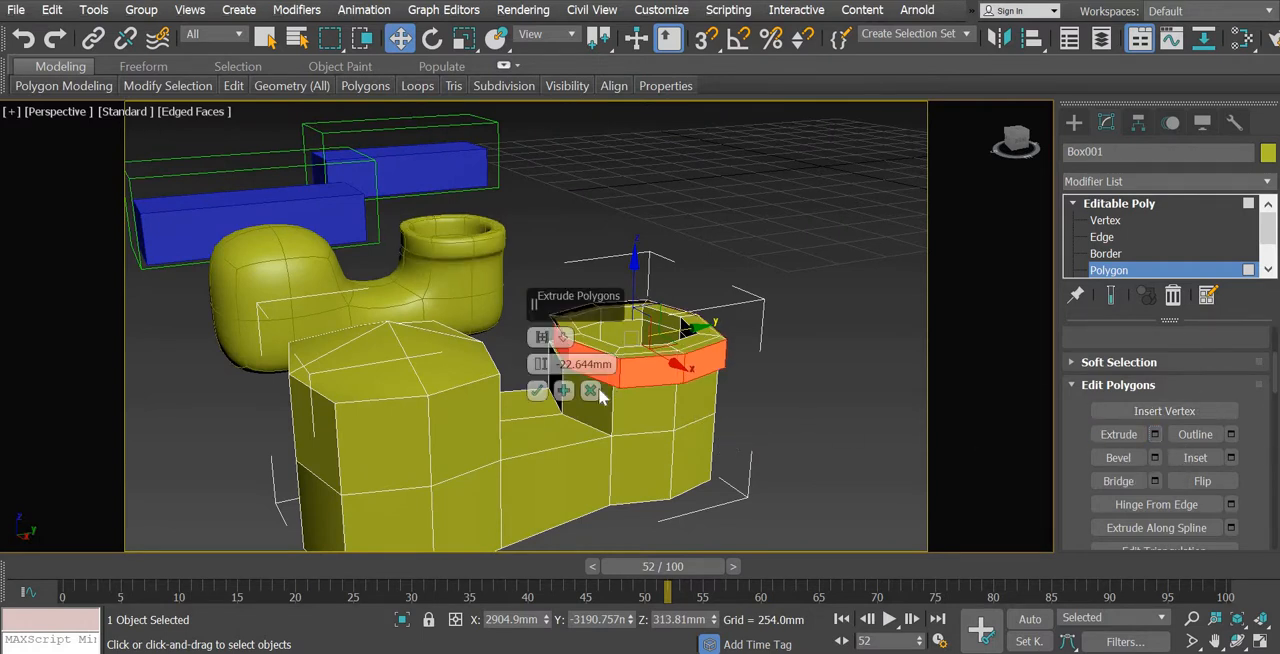
{"action": "left_click_drag", "start_coordinate": [541, 364], "coordinate": [545, 340]}
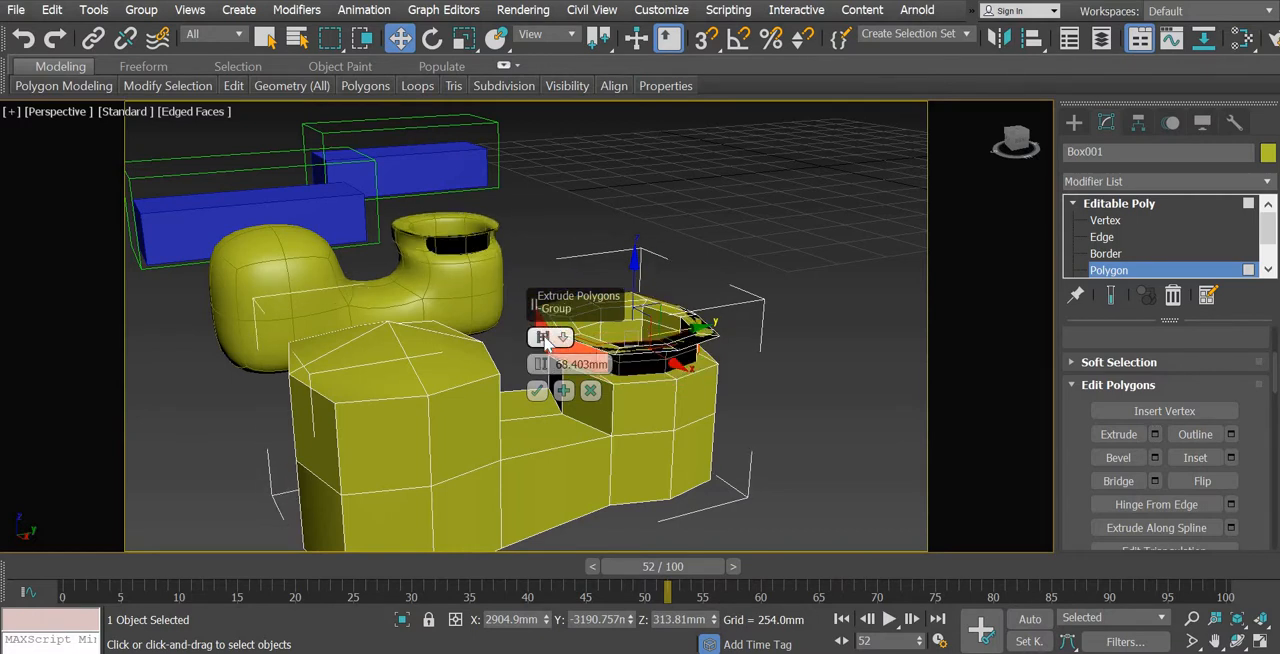
{"action": "left_click", "coordinate": [543, 338]}
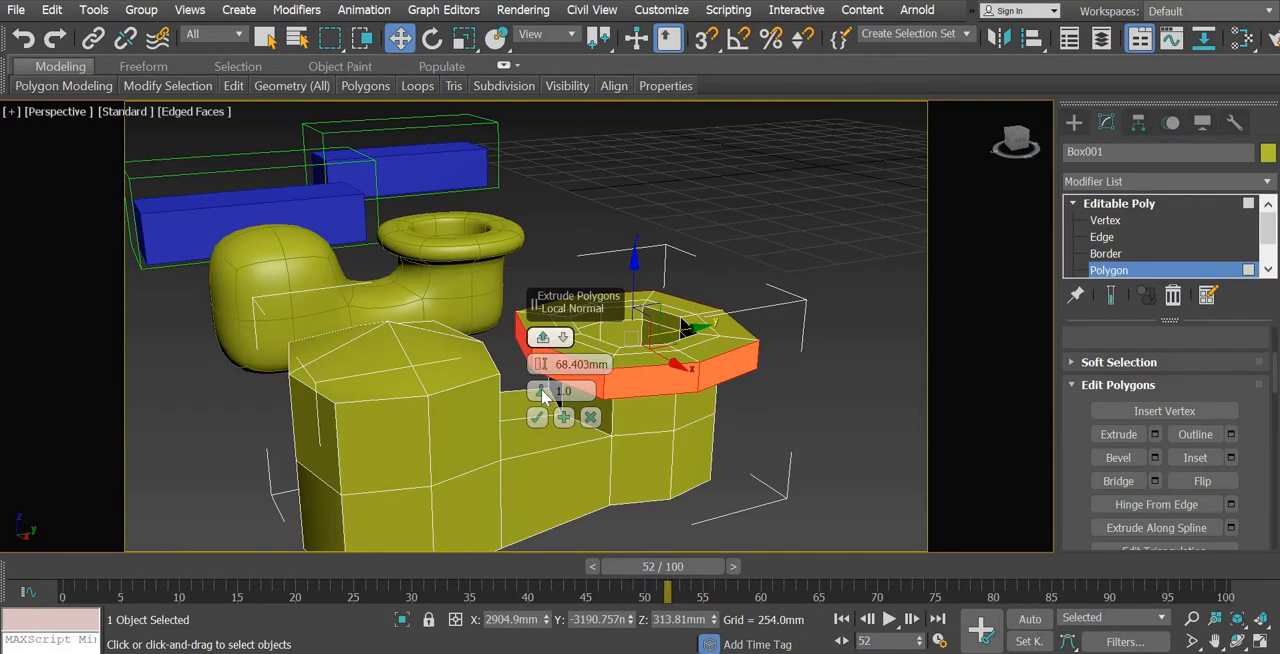
{"action": "left_click", "coordinate": [565, 340]}
{"action": "left_click", "coordinate": [611, 378]}
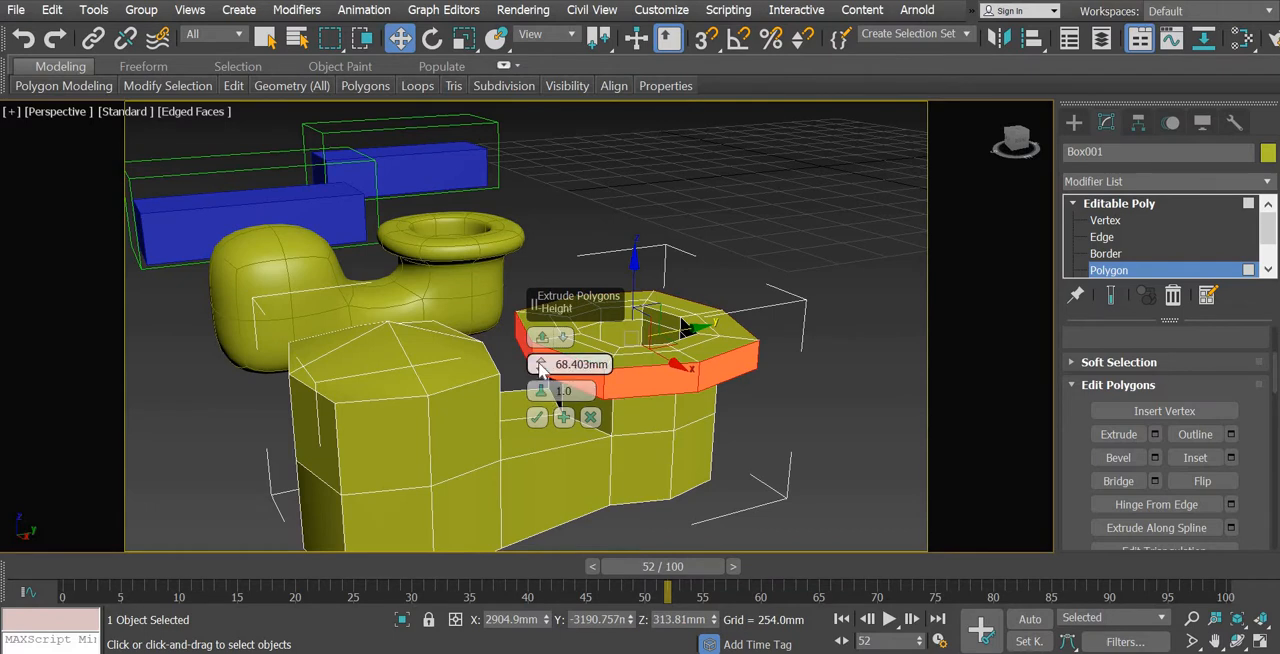
{"action": "left_click_drag", "start_coordinate": [539, 364], "coordinate": [539, 364]}
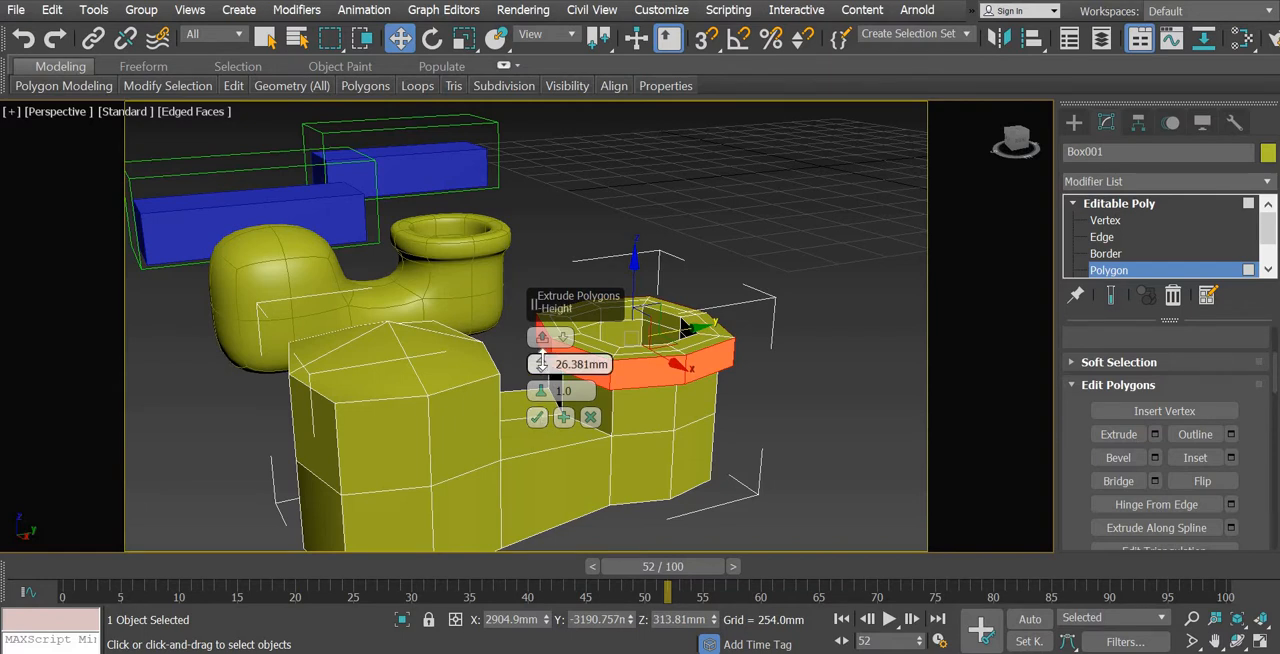
{"action": "mouse_move", "coordinate": [541, 363]}
{"action": "left_mouse_down"}
{"action": "mouse_move", "coordinate": [542, 380]}
{"action": "mouse_move", "coordinate": [542, 364]}
{"action": "left_mouse_up"}
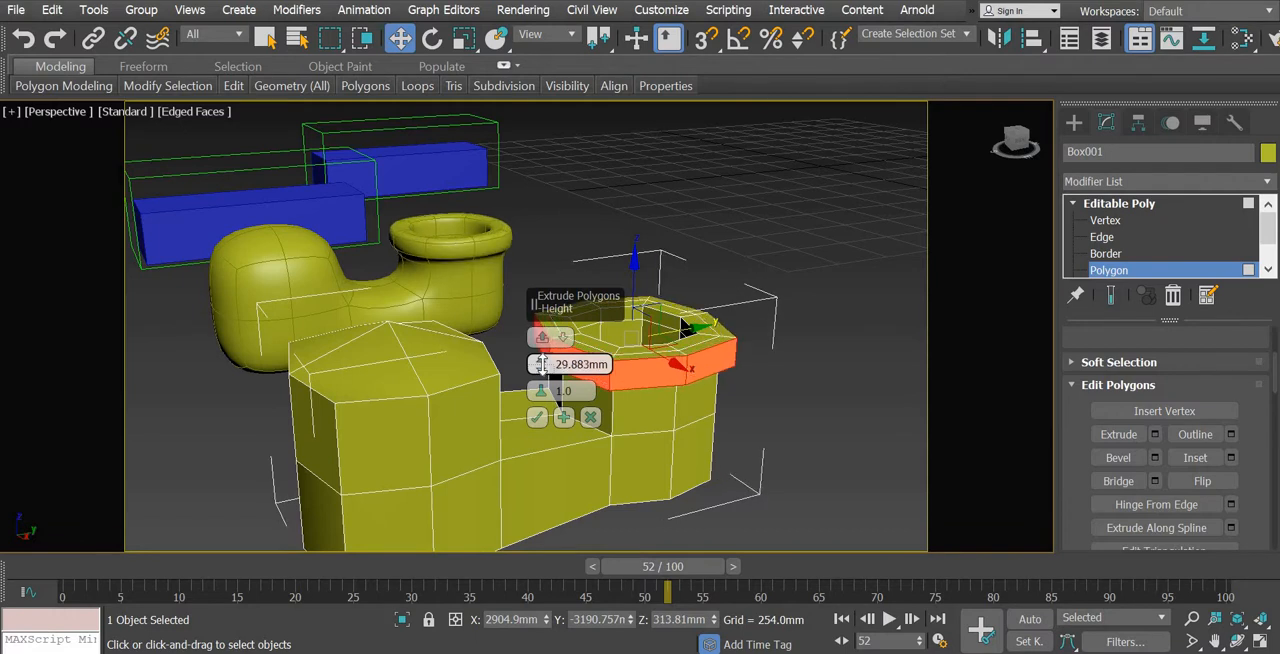
{"action": "left_click", "coordinate": [537, 417]}
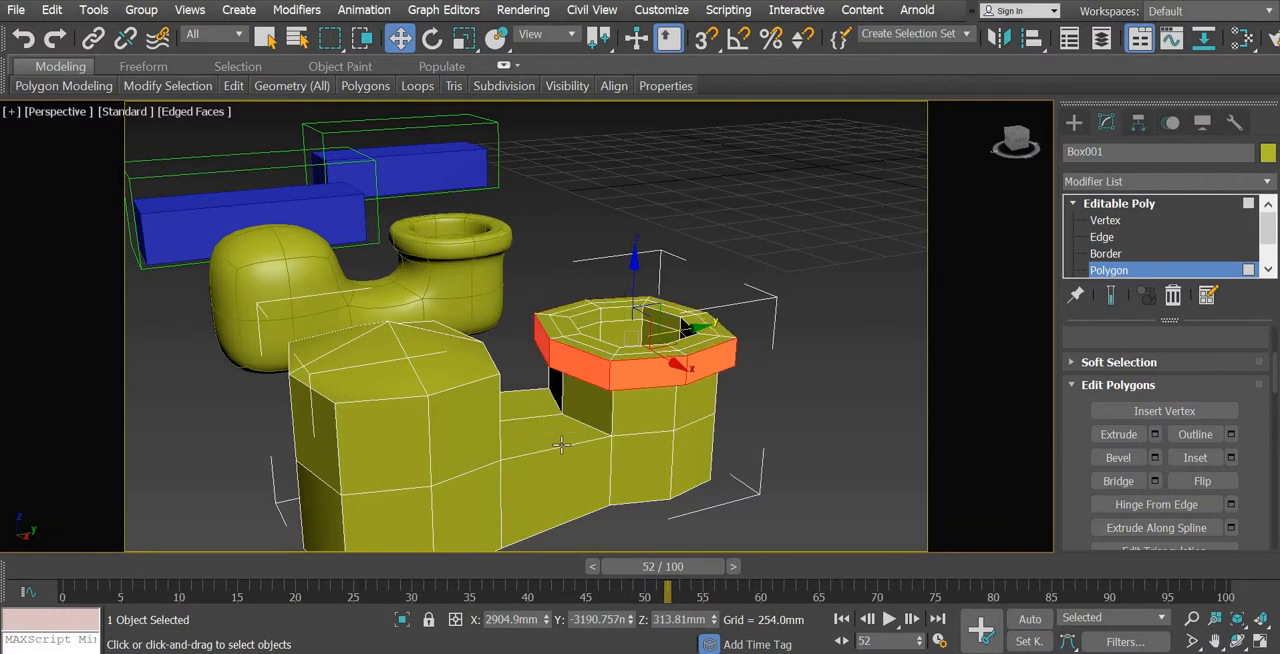
Examine the extruded collar's rounded shape on the smoothed reference clone
{"action": "middle_click_drag", "start_coordinate": [588, 453], "coordinate": [577, 451], "text": "alt"}
{"action": "middle_click_drag", "start_coordinate": [670, 450], "coordinate": [670, 430]}
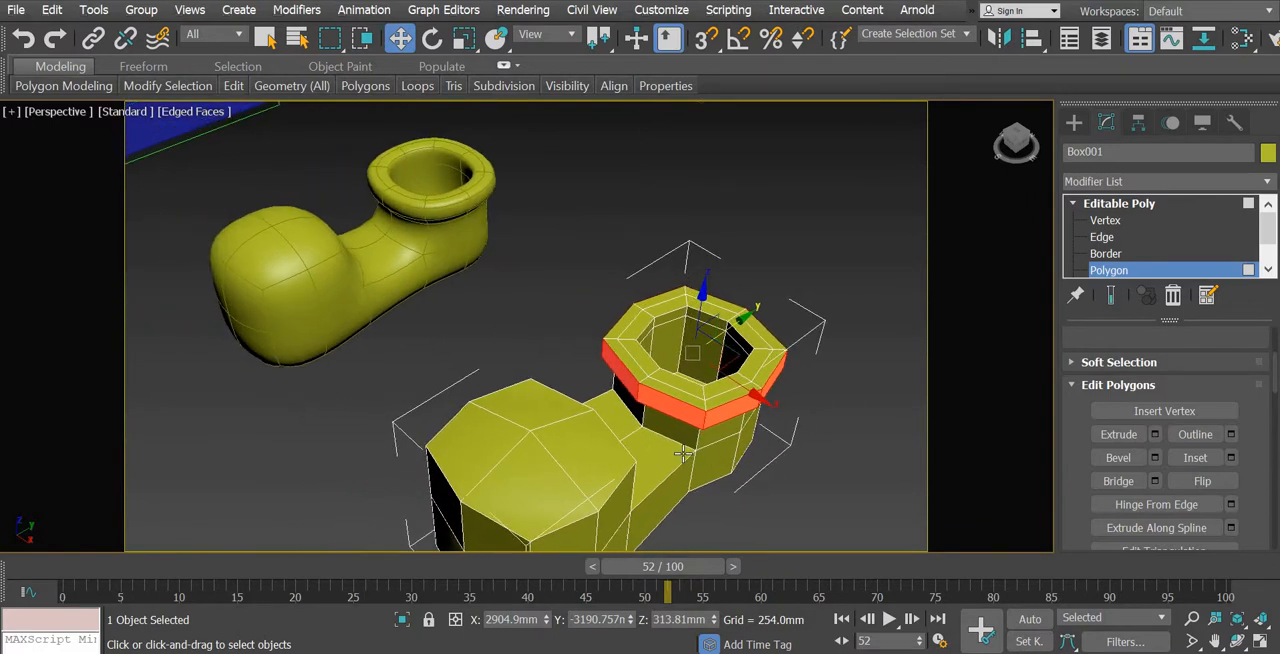
{"action": "middle_click_drag", "start_coordinate": [453, 195], "coordinate": [540, 266]}
{"action": "scroll", "coordinate": [540, 266], "scroll_direction": "up", "scroll_amount": 3}
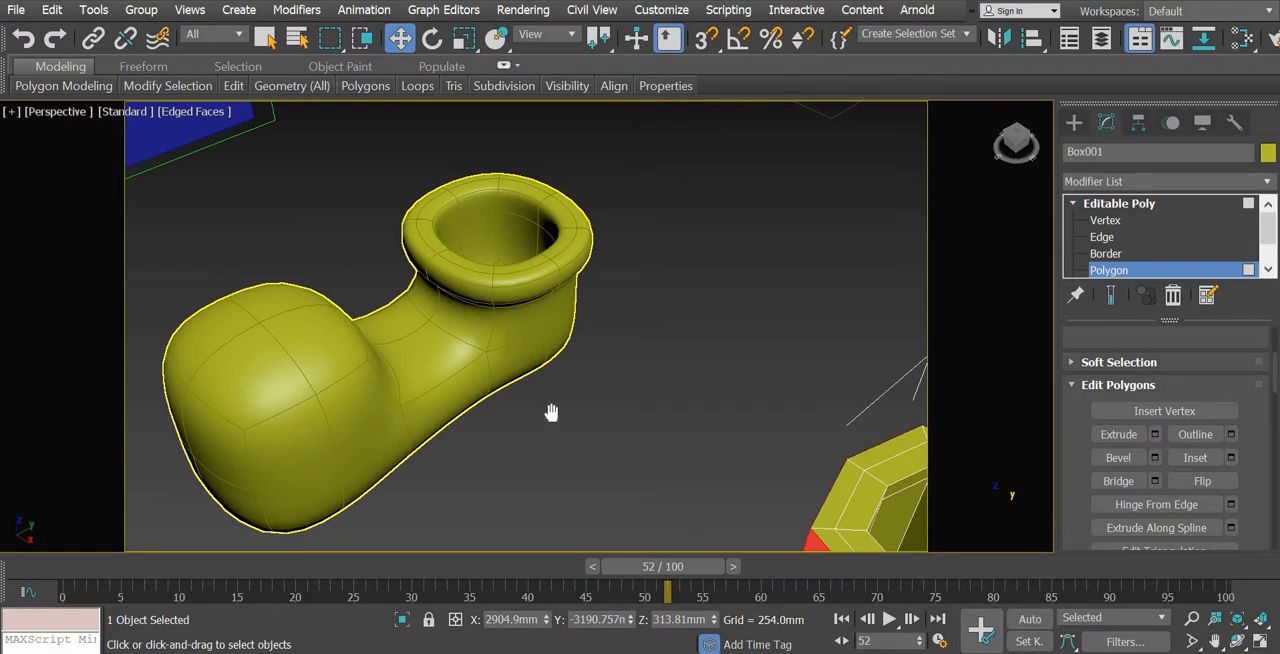
{"action": "middle_click_drag", "start_coordinate": [551, 413], "coordinate": [465, 328]}
{"action": "scroll", "coordinate": [597, 451], "scroll_direction": "down", "scroll_amount": 3}
{"action": "middle_click_drag", "start_coordinate": [670, 490], "coordinate": [654, 425], "text": "alt"}
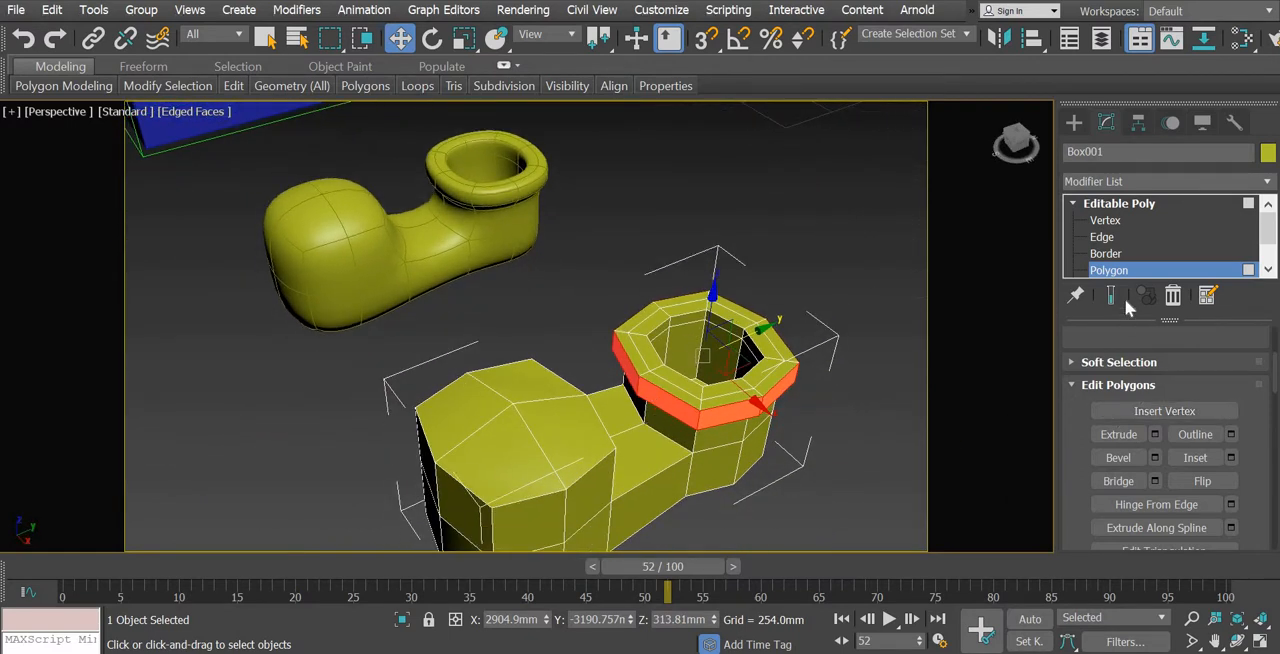
Loop-select the two inner edge loops of the ankle opening and scale them uniformly to about 75%, narrowing the hole
{"action": "key", "text": "2"}
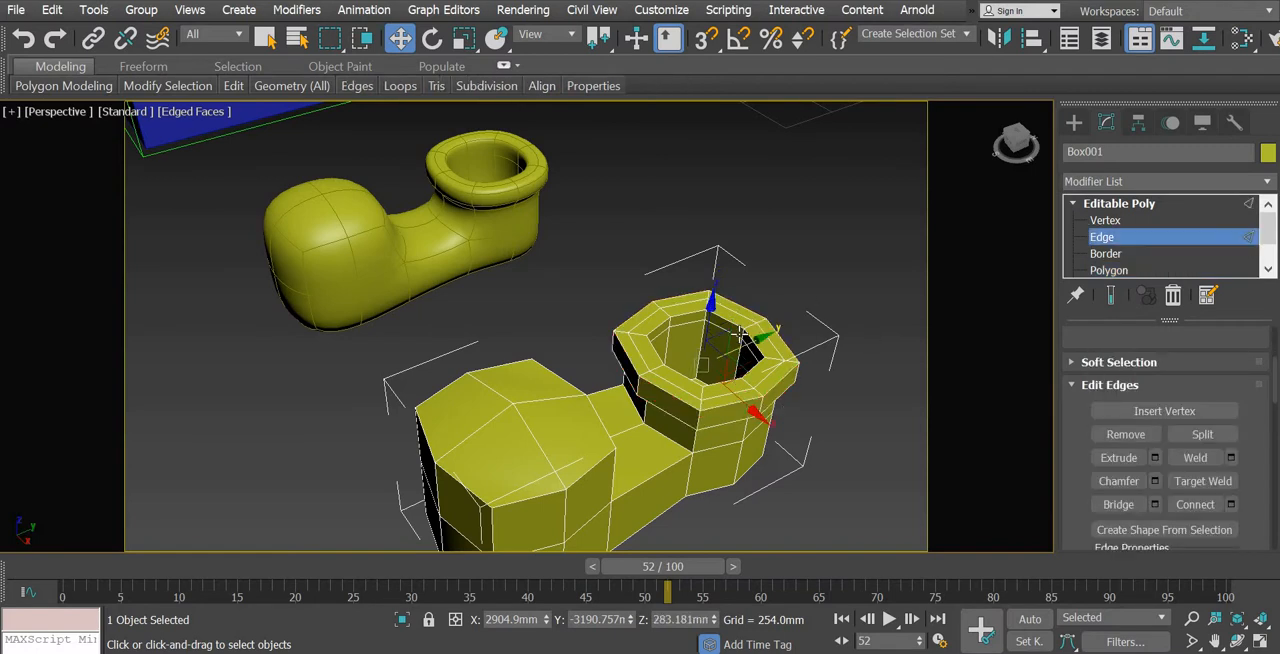
{"action": "scroll", "coordinate": [741, 334], "scroll_direction": "up", "scroll_amount": 4}
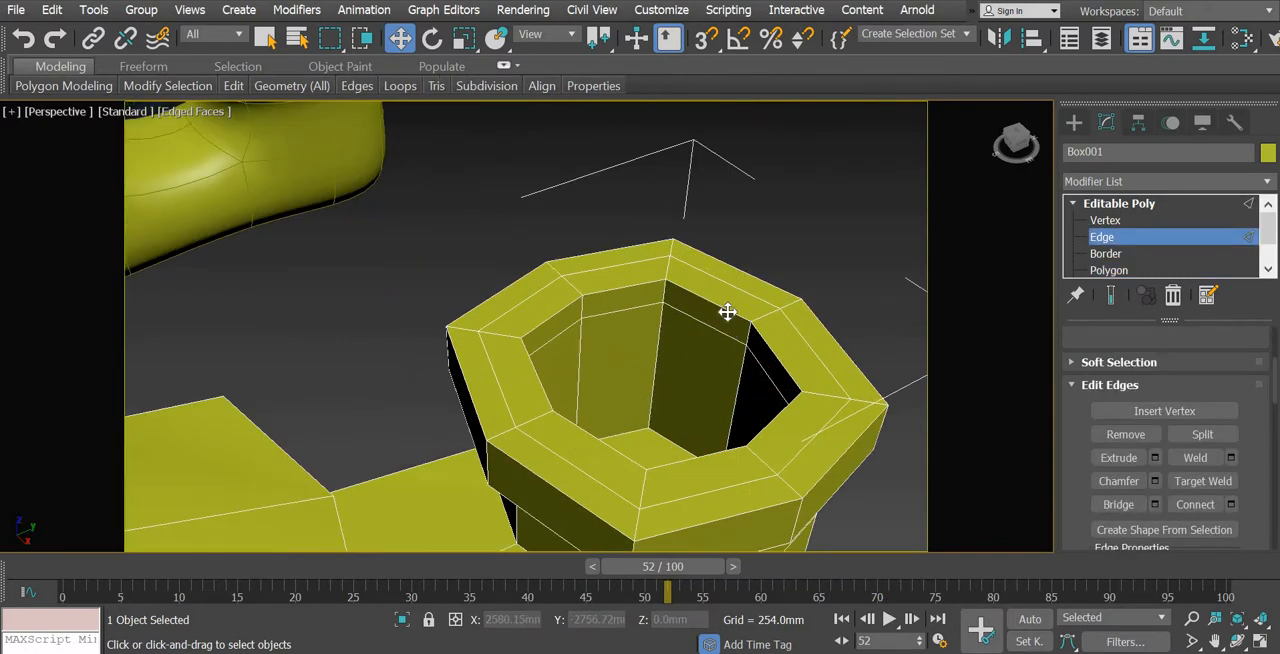
{"action": "left_click", "coordinate": [723, 316]}
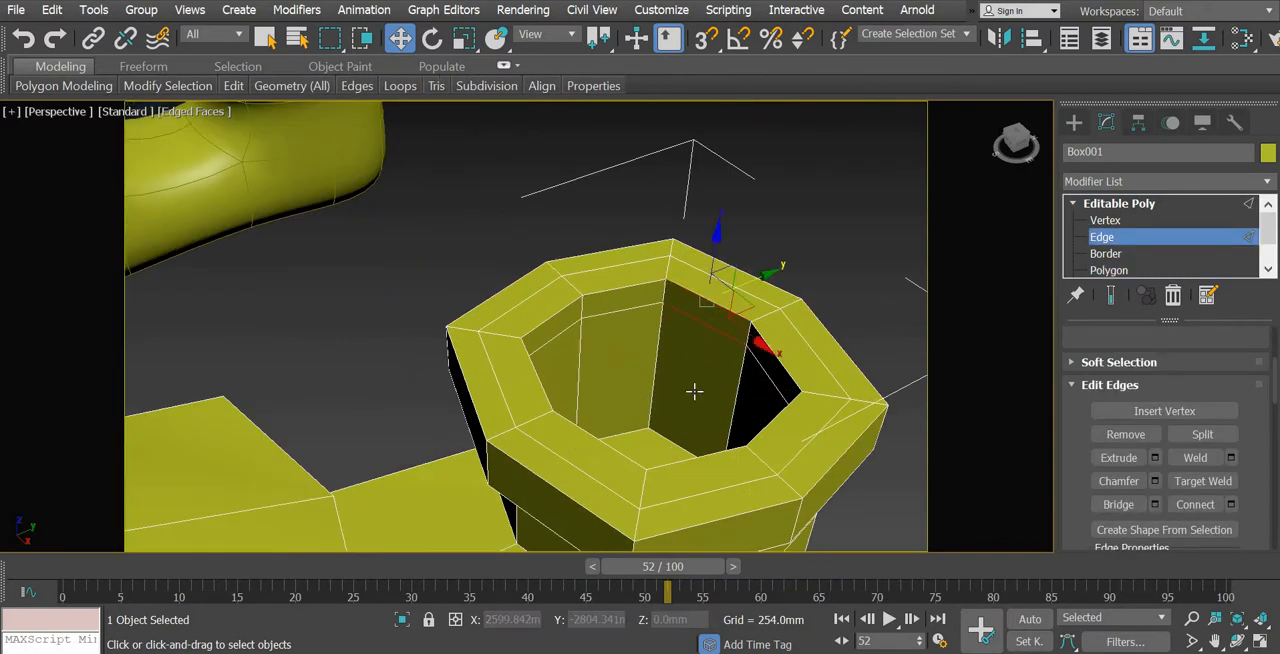
{"action": "scroll", "coordinate": [694, 392], "scroll_direction": "down", "scroll_amount": 2}
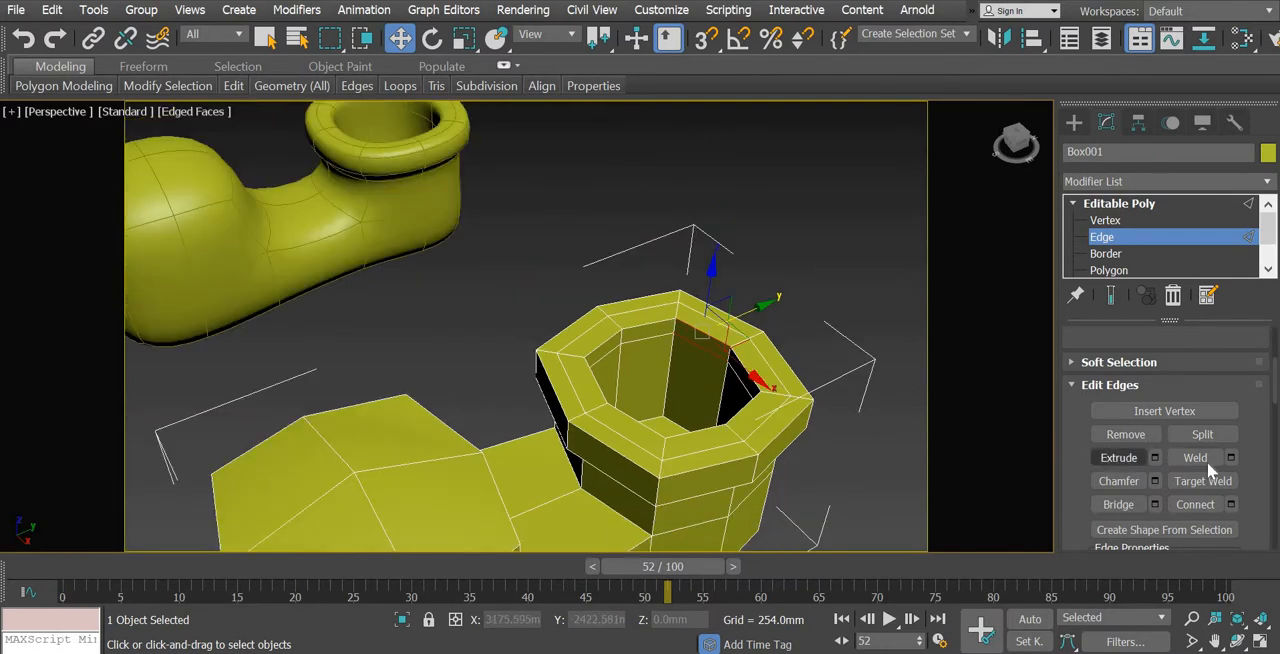
{"action": "scroll", "coordinate": [1186, 481], "scroll_direction": "up", "scroll_amount": 3}
{"action": "left_click_drag", "start_coordinate": [1186, 481], "coordinate": [1186, 484]}
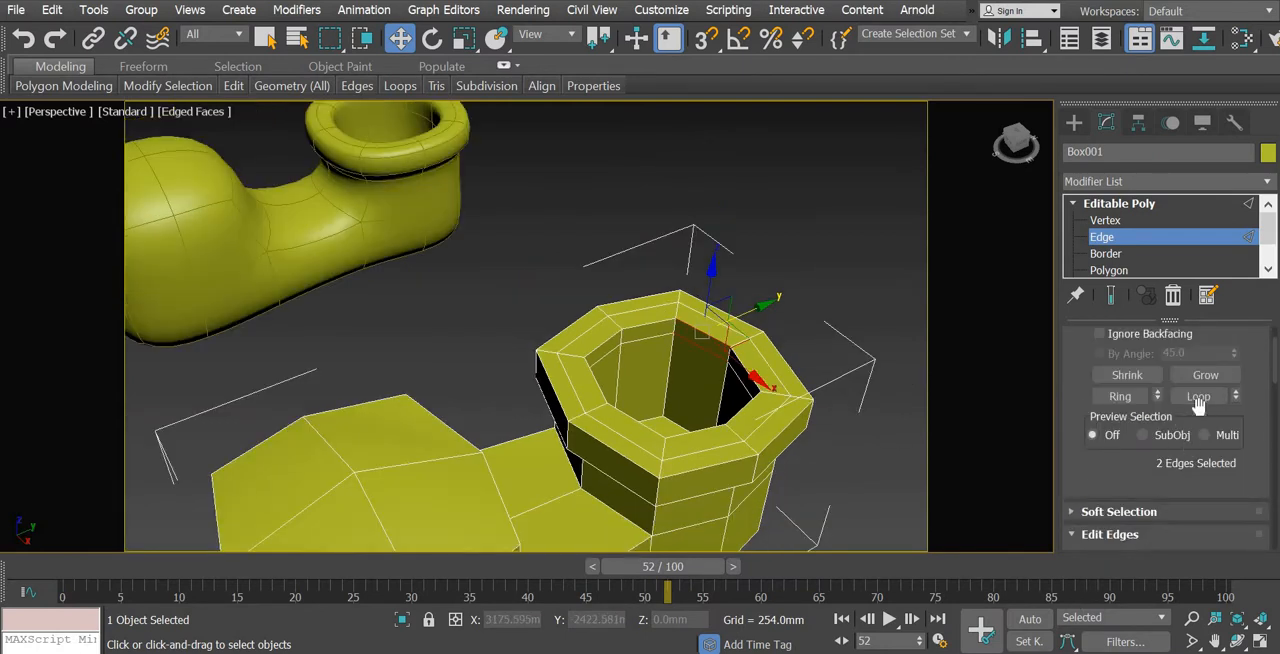
{"action": "left_click", "coordinate": [1205, 401]}
{"action": "middle_click_drag", "start_coordinate": [557, 315], "coordinate": [562, 272], "text": "alt"}
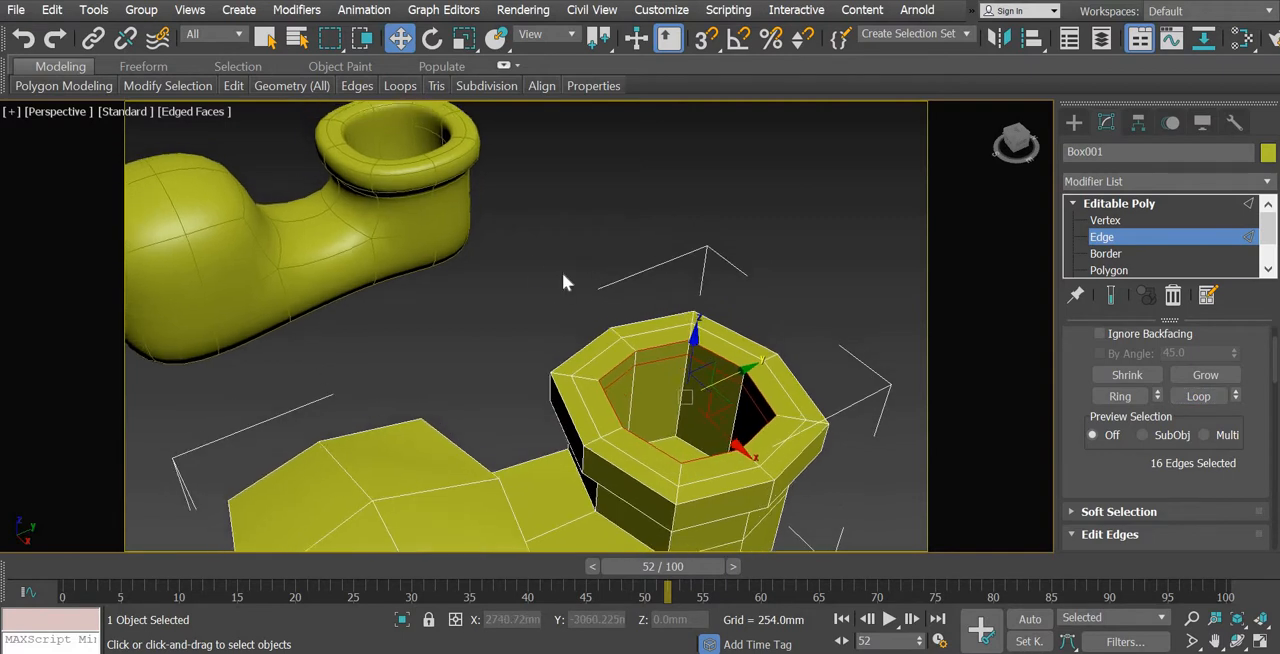
{"action": "key", "text": "r"}
{"action": "left_click_drag", "start_coordinate": [688, 398], "coordinate": [654, 423]}
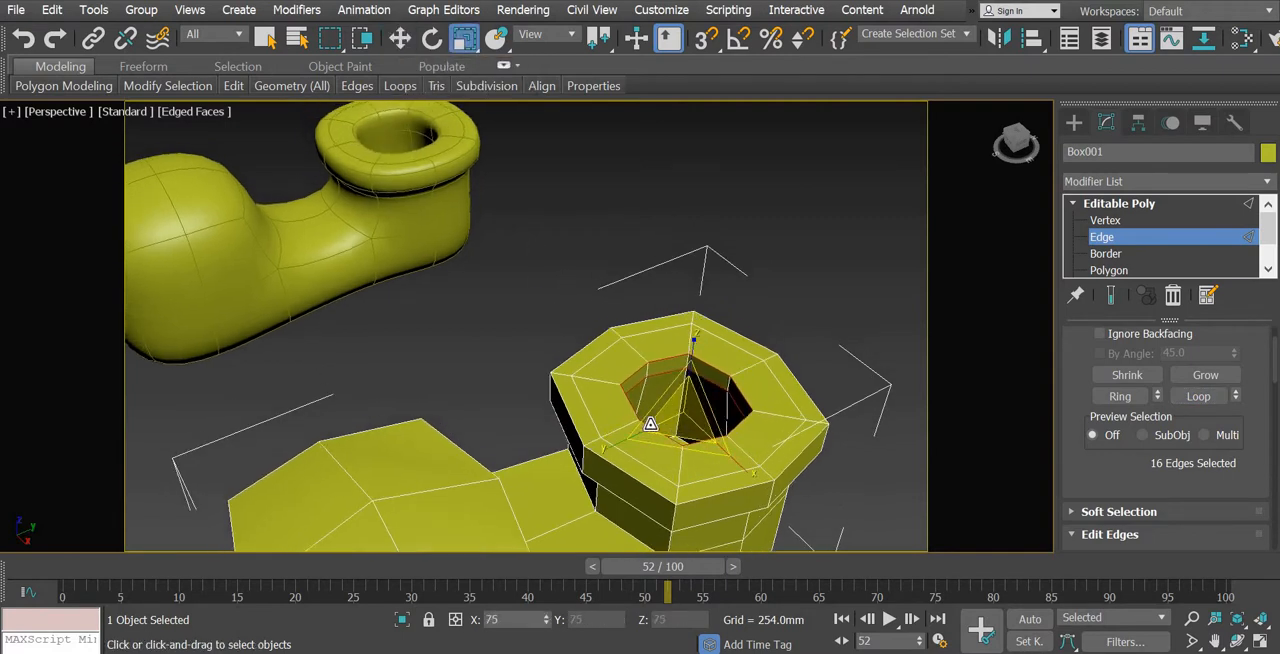
{"action": "middle_click_drag", "start_coordinate": [457, 333], "coordinate": [461, 300], "text": "alt"}
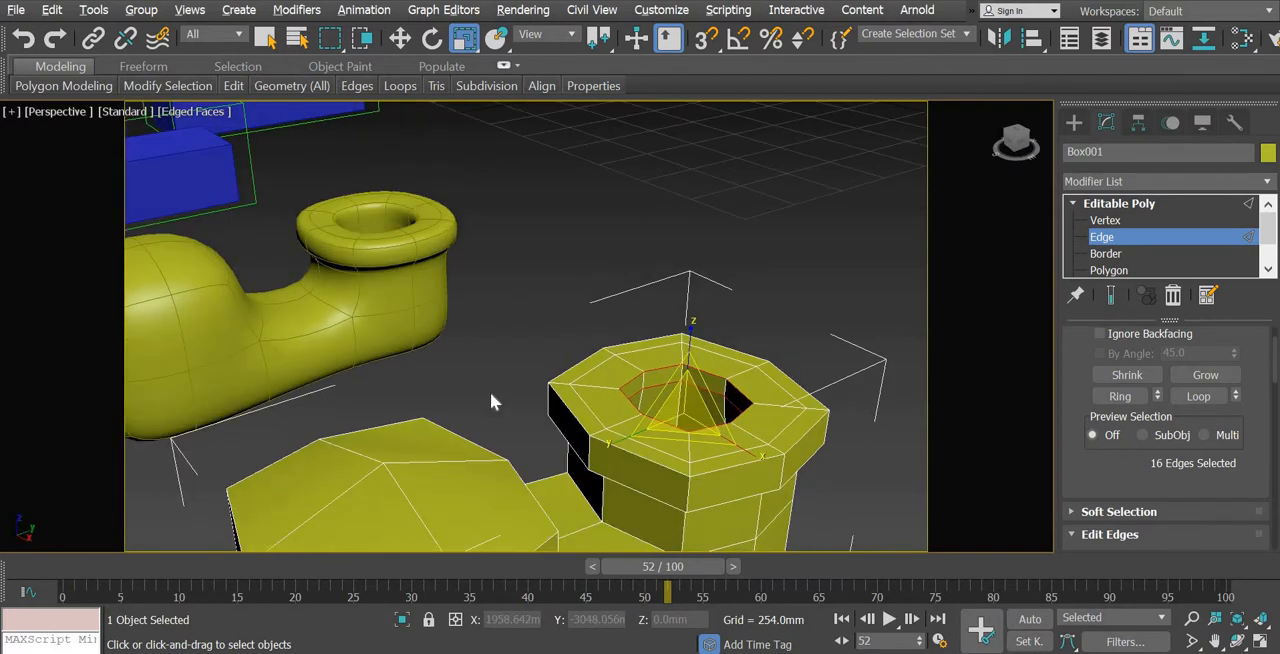
{"action": "middle_click_drag", "start_coordinate": [442, 365], "coordinate": [384, 331]}
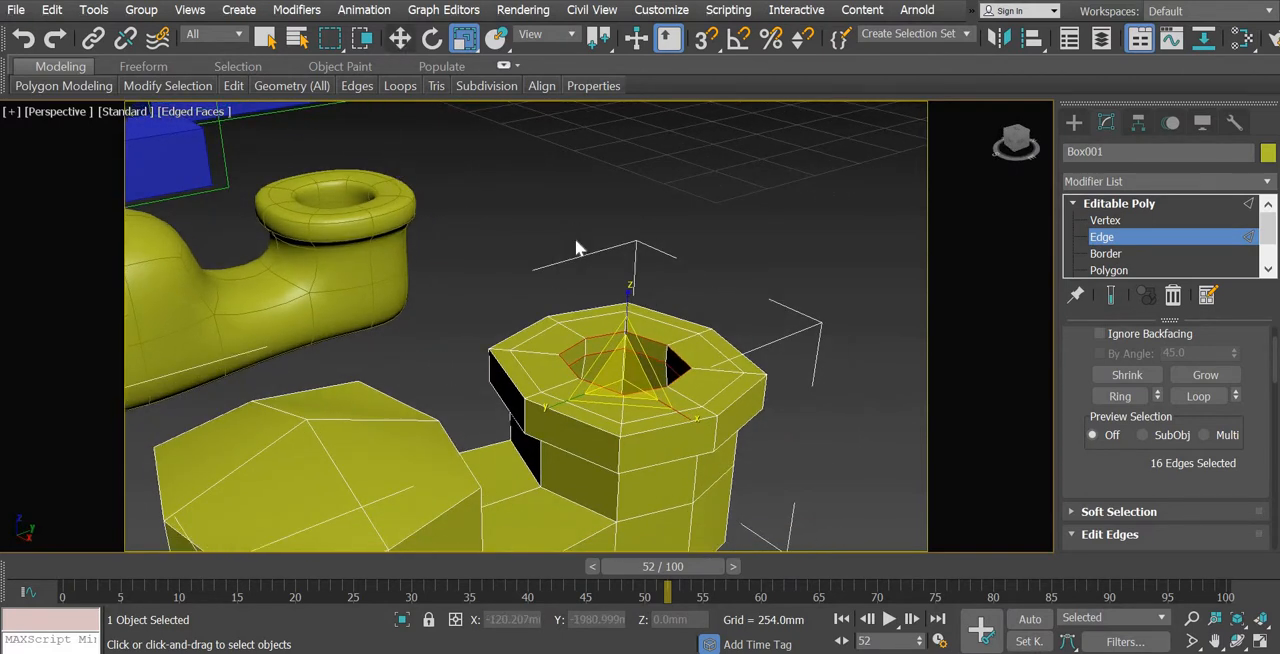
Loop-select the middle edge loop on the collar's top face and raise it about 20 mm along Z
{"action": "key", "text": "w"}
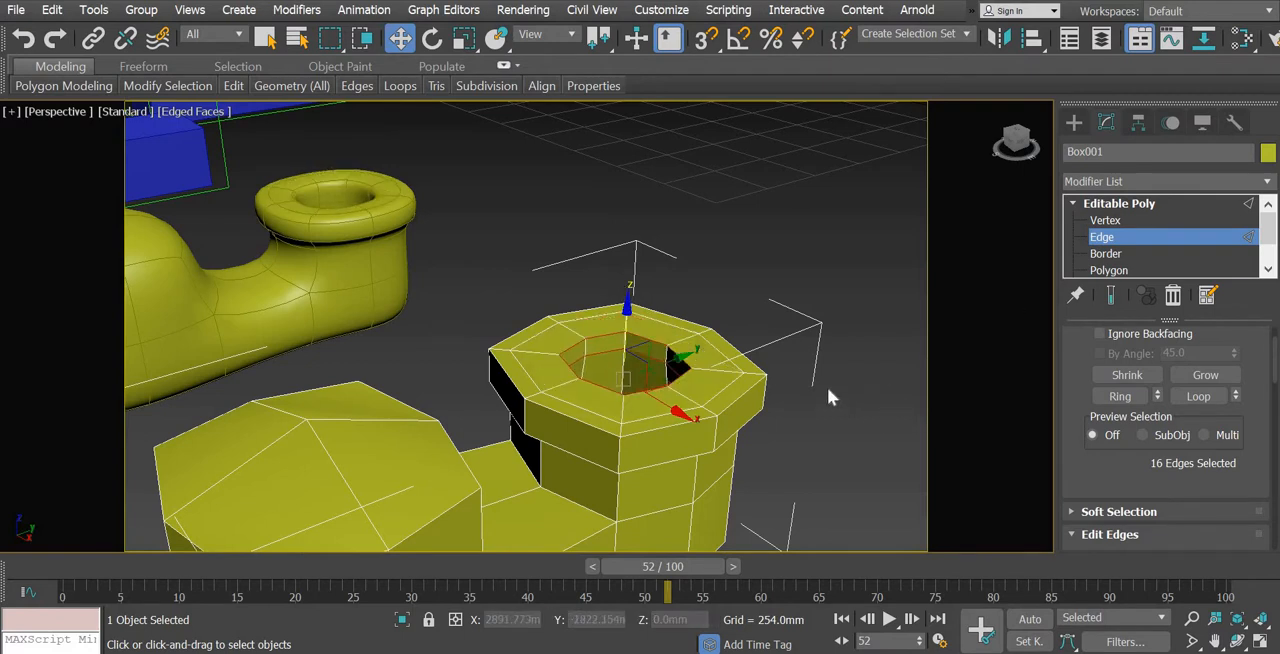
{"action": "left_click", "coordinate": [718, 392]}
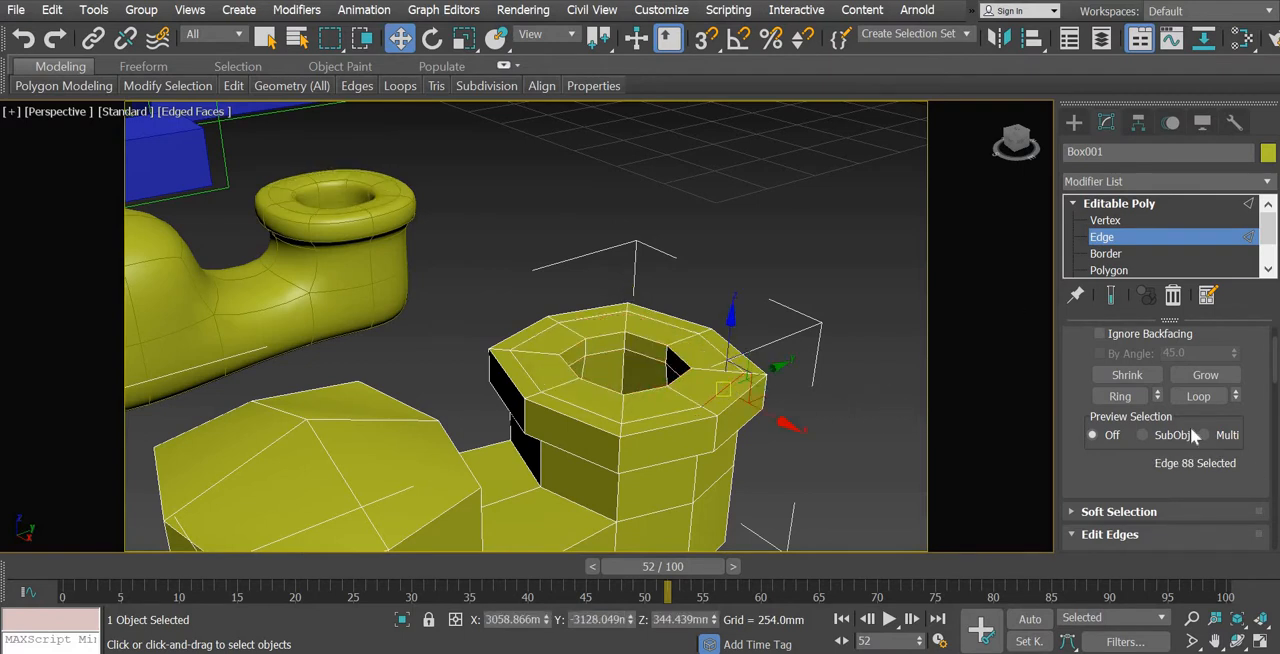
{"action": "left_click", "coordinate": [1196, 397]}
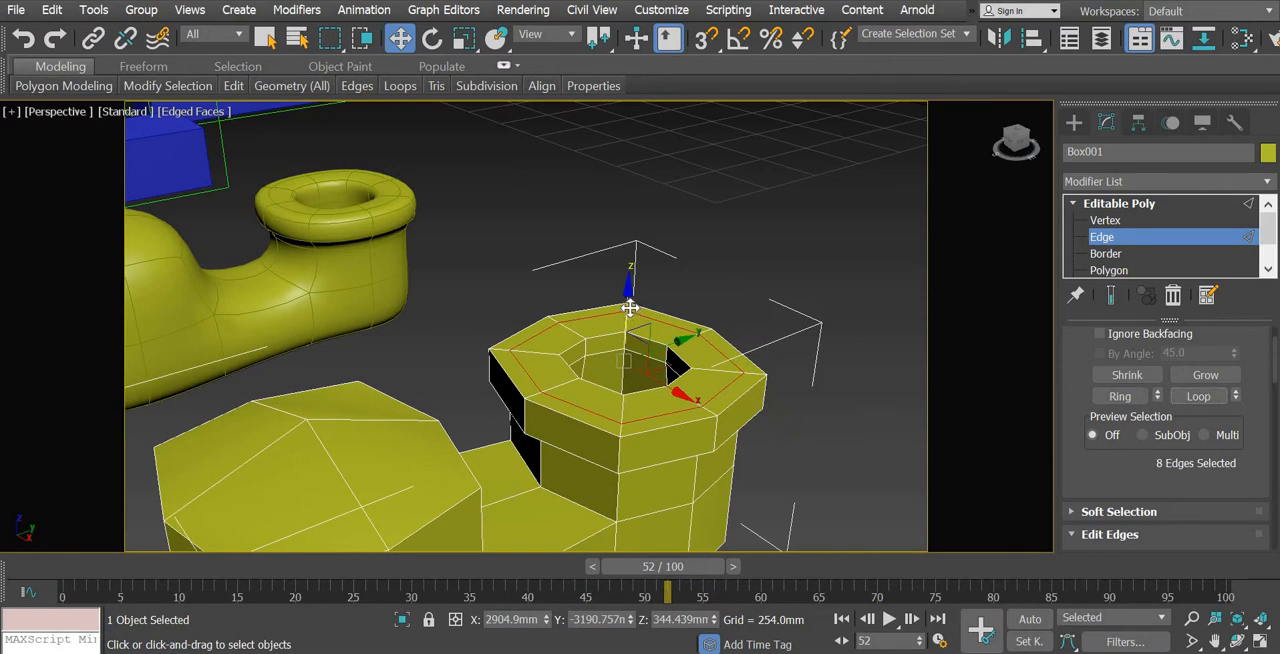
{"action": "left_click_drag", "start_coordinate": [625, 289], "coordinate": [625, 295]}
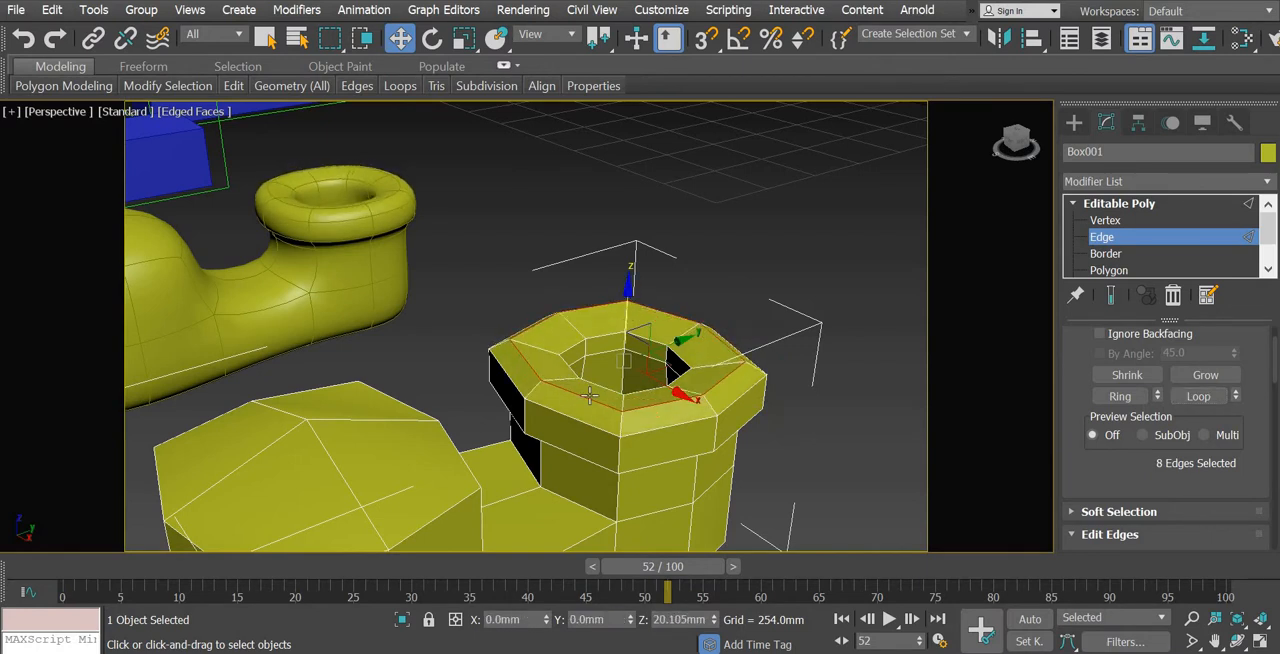
{"action": "middle_click_drag", "start_coordinate": [533, 423], "coordinate": [706, 486], "text": "alt"}
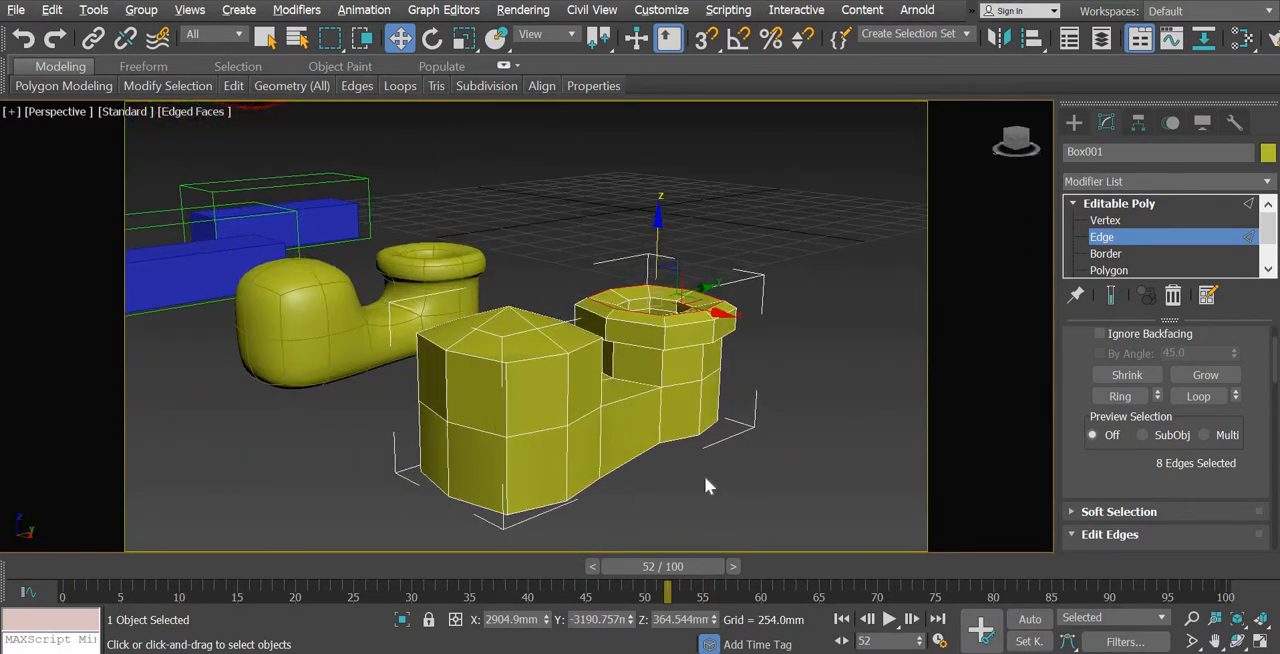
In the Left view, select the nine vertices forming the toe block's peaked top and lower them along Z to about 296 mm
{"action": "key", "text": "alt+w"}
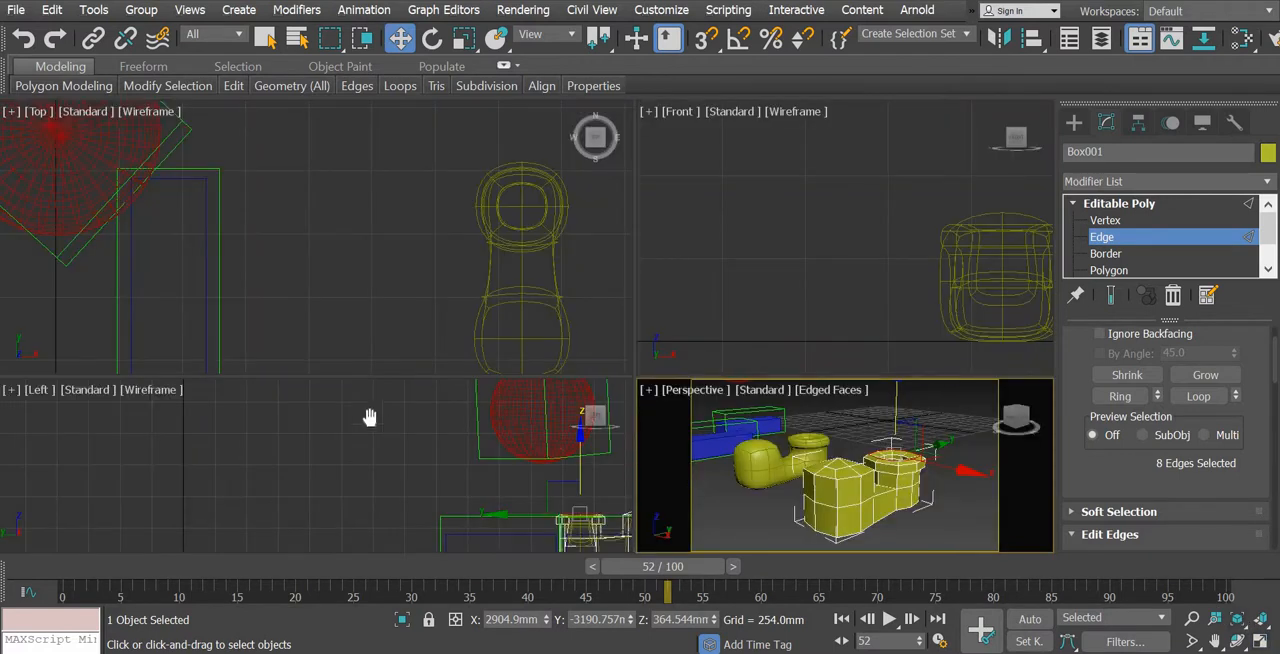
{"action": "middle_click_drag", "start_coordinate": [370, 417], "coordinate": [194, 382]}
{"action": "middle_click_drag", "start_coordinate": [505, 495], "coordinate": [441, 408]}
{"action": "scroll", "coordinate": [497, 507], "scroll_direction": "down", "scroll_amount": 2}
{"action": "scroll", "coordinate": [490, 470], "scroll_direction": "up", "scroll_amount": 8}
{"action": "left_click", "coordinate": [400, 408]}
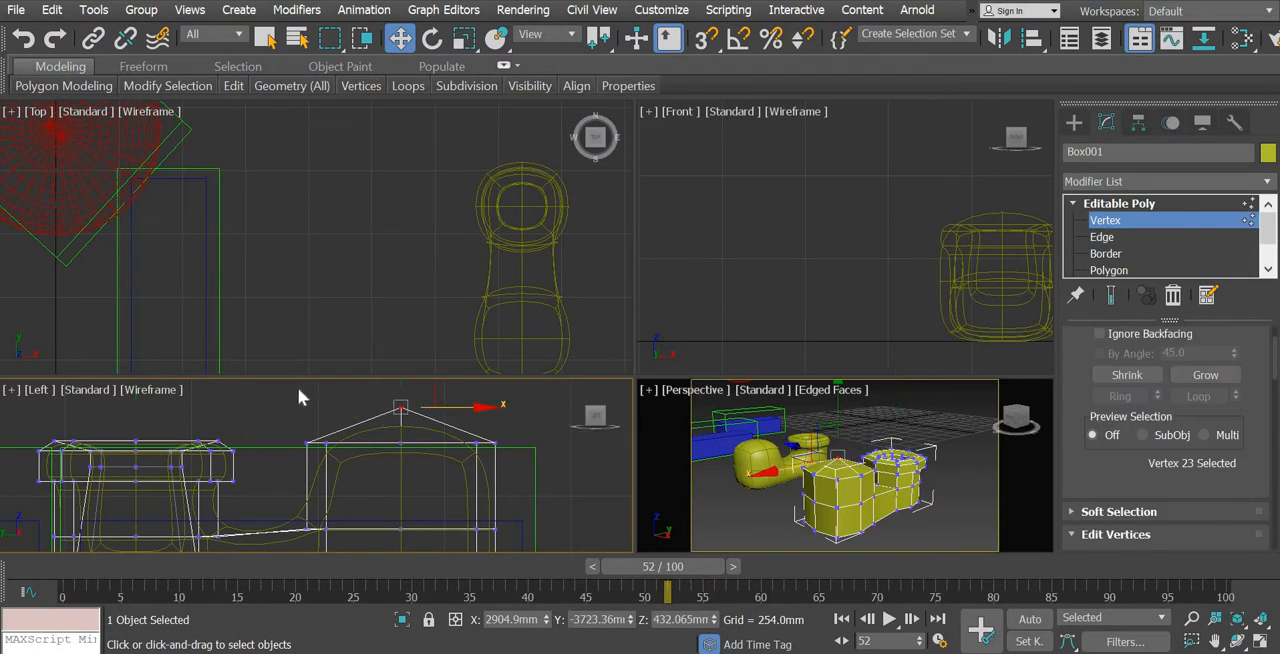
{"action": "left_click_drag", "start_coordinate": [562, 467], "coordinate": [565, 468]}
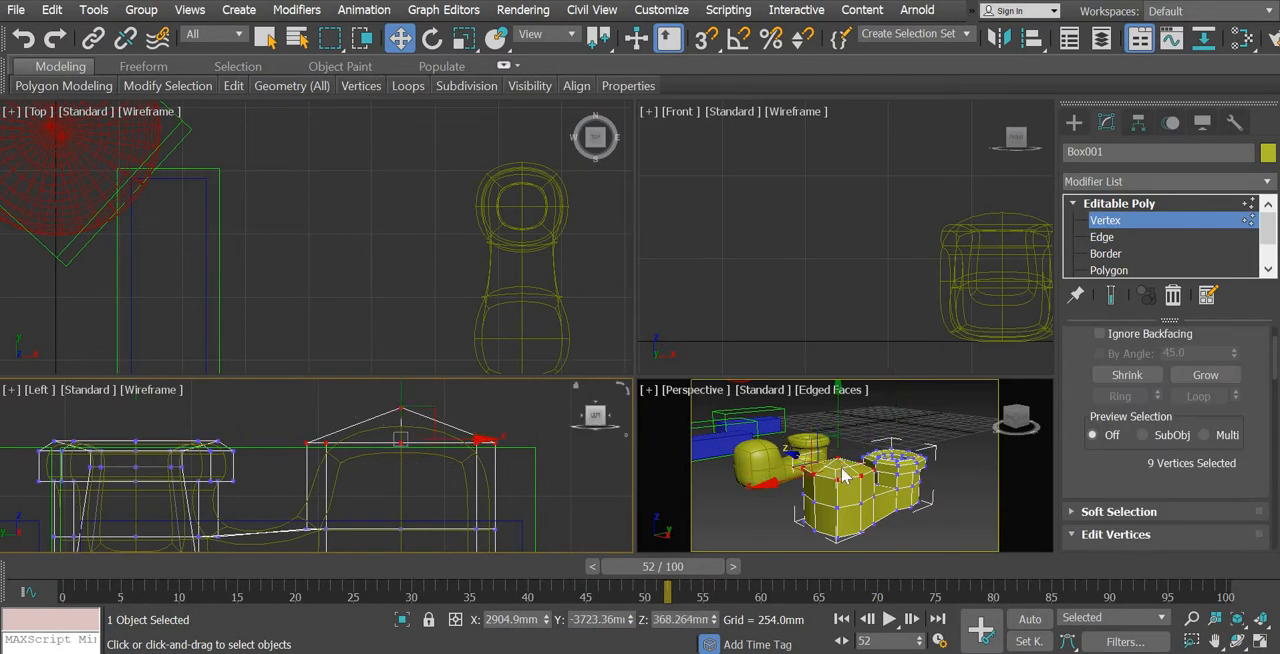
{"action": "scroll", "coordinate": [420, 423], "scroll_direction": "down", "scroll_amount": 3}
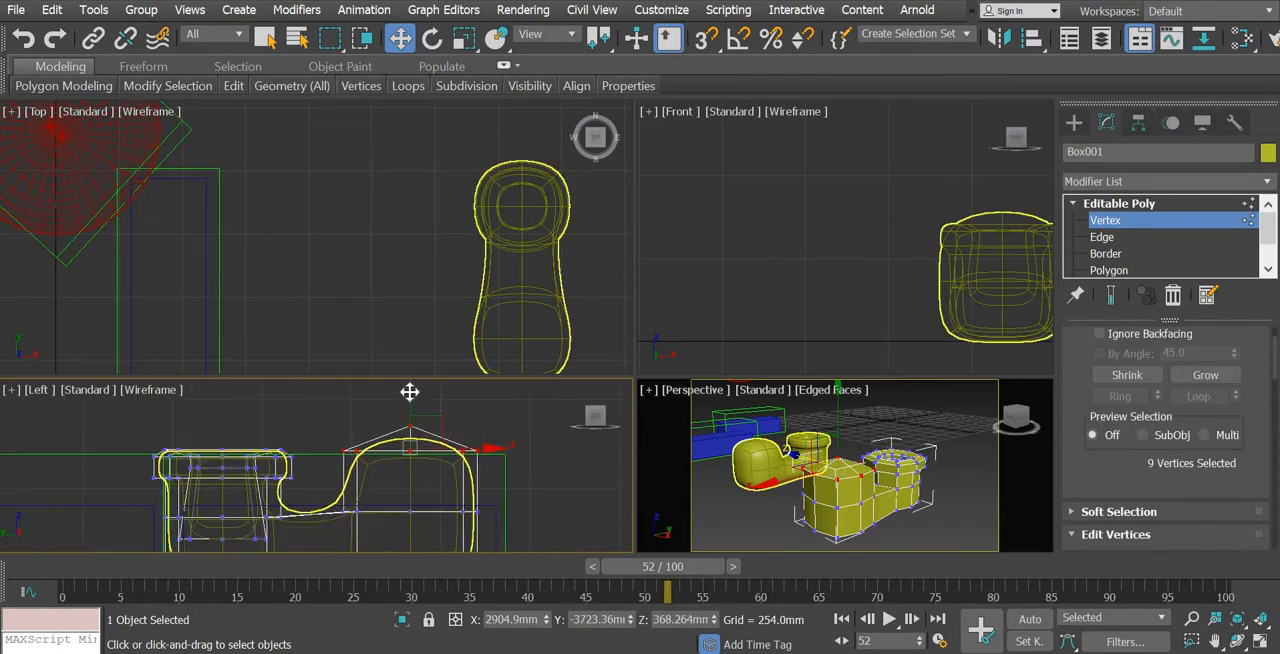
{"action": "left_click_drag", "start_coordinate": [409, 409], "coordinate": [431, 426]}
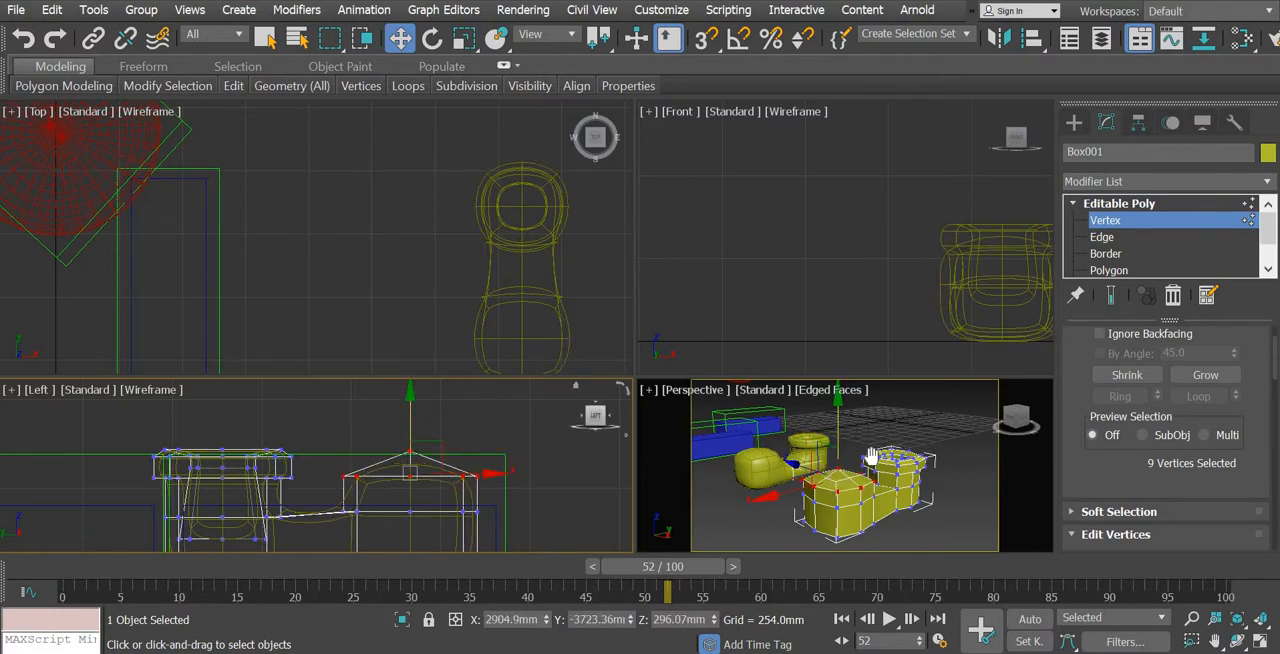
Select the two edges where the instep meets the front of the ankle and lower them along Z to about 143 mm
{"action": "right_click", "coordinate": [871, 450]}
{"action": "left_click", "coordinate": [1264, 643]}
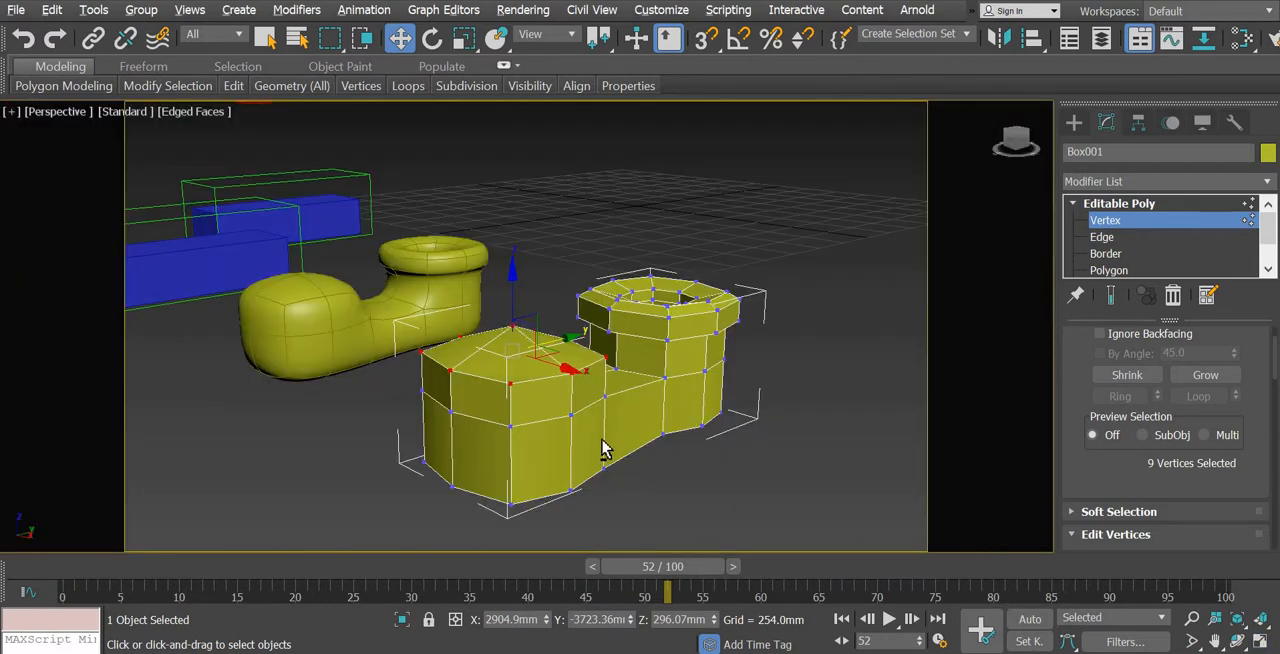
{"action": "middle_click_drag", "start_coordinate": [603, 449], "coordinate": [562, 473], "text": "alt"}
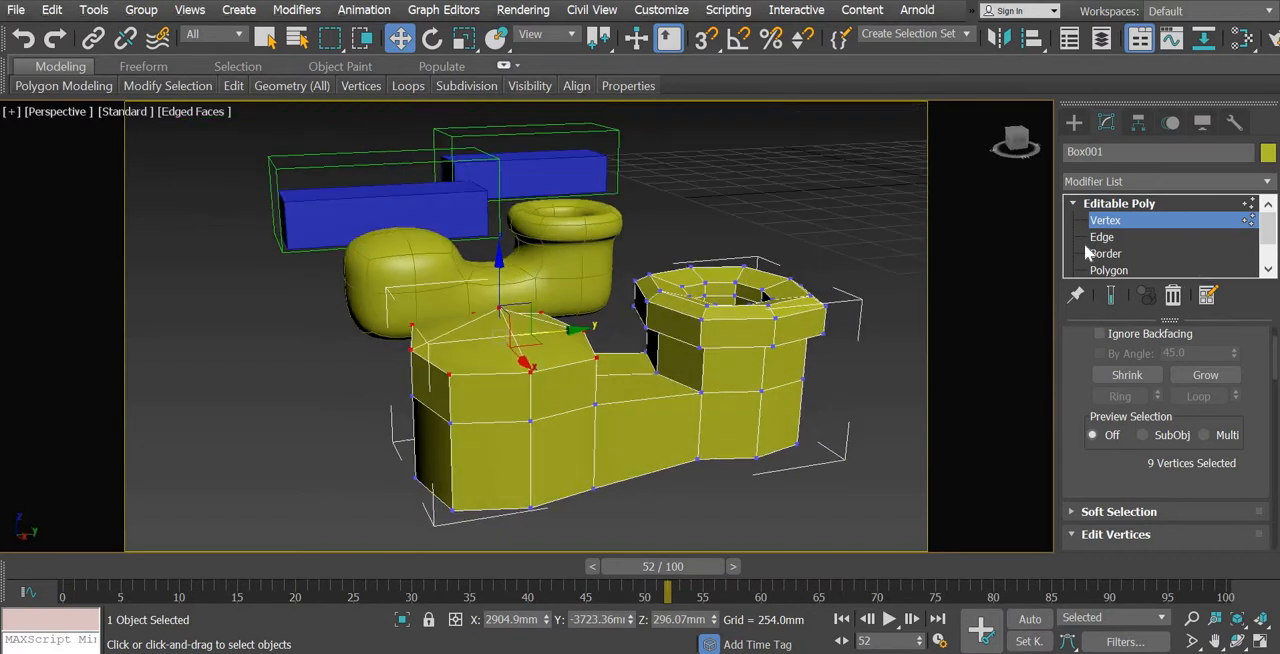
{"action": "key", "text": "2"}
{"action": "left_click", "coordinate": [705, 405]}
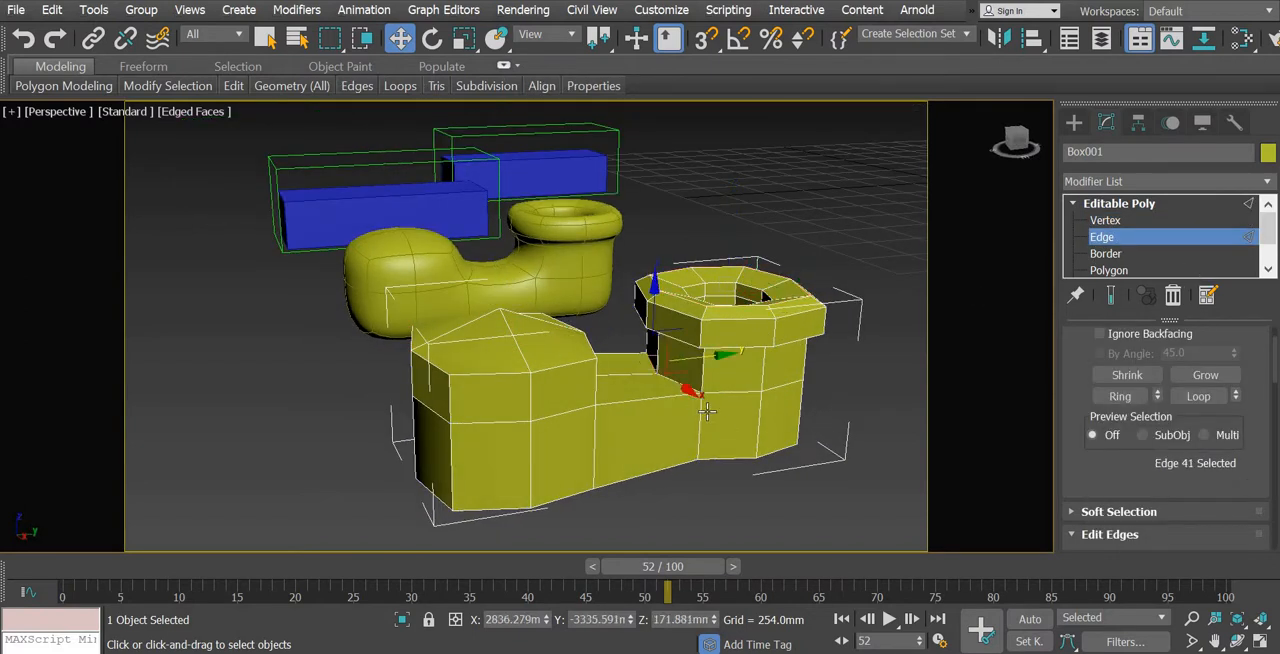
{"action": "middle_click_drag", "start_coordinate": [733, 440], "coordinate": [683, 392], "text": "alt"}
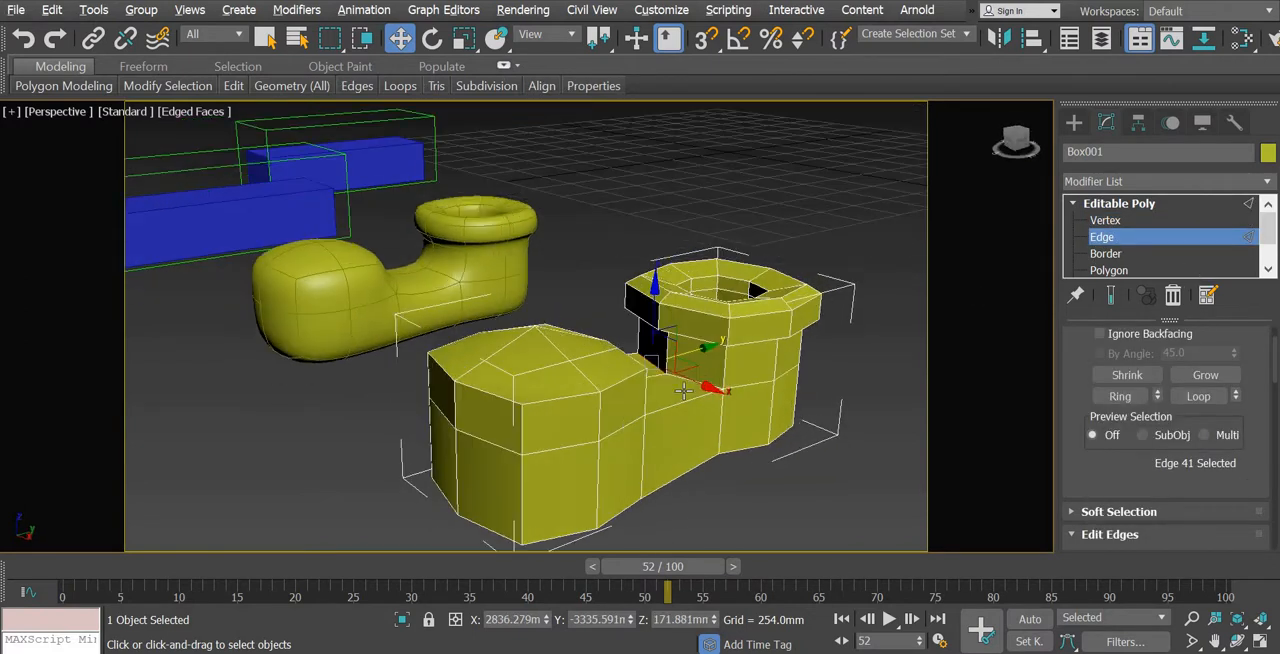
{"action": "left_click", "coordinate": [680, 318], "text": "ctrl"}
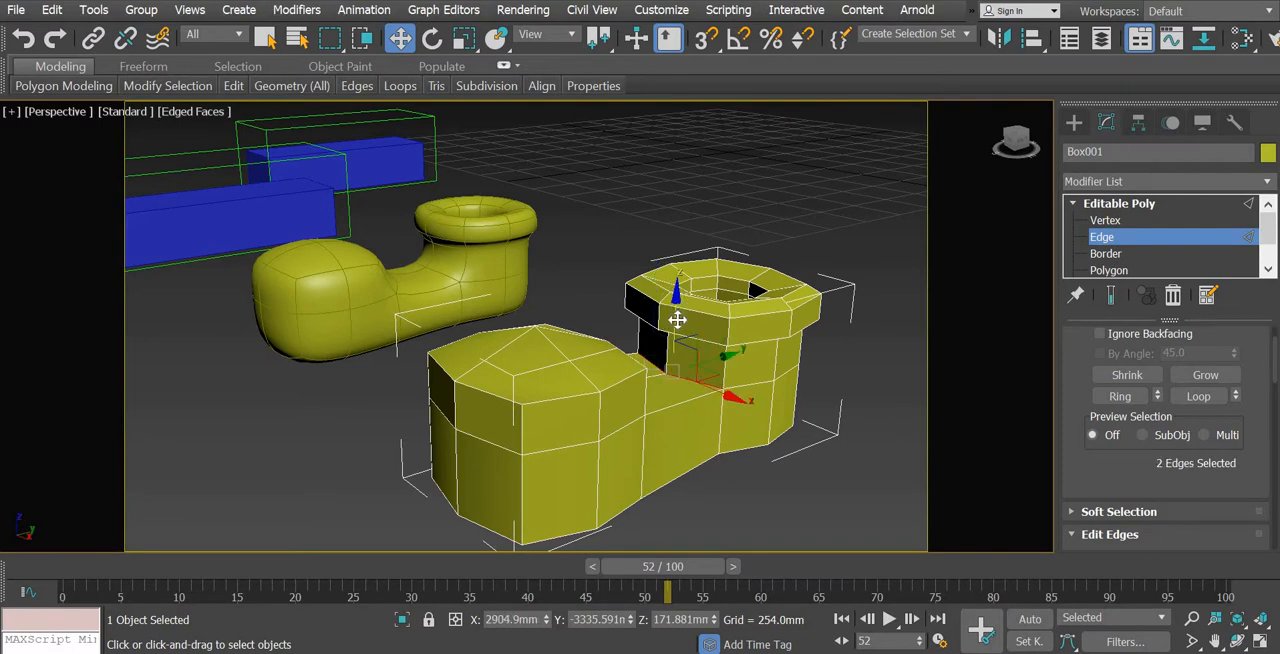
Select the two edges where the instep meets the toe block and move them about 28 mm along Y toward the ankle
{"action": "middle_click_drag", "start_coordinate": [709, 474], "coordinate": [603, 323], "text": "alt"}
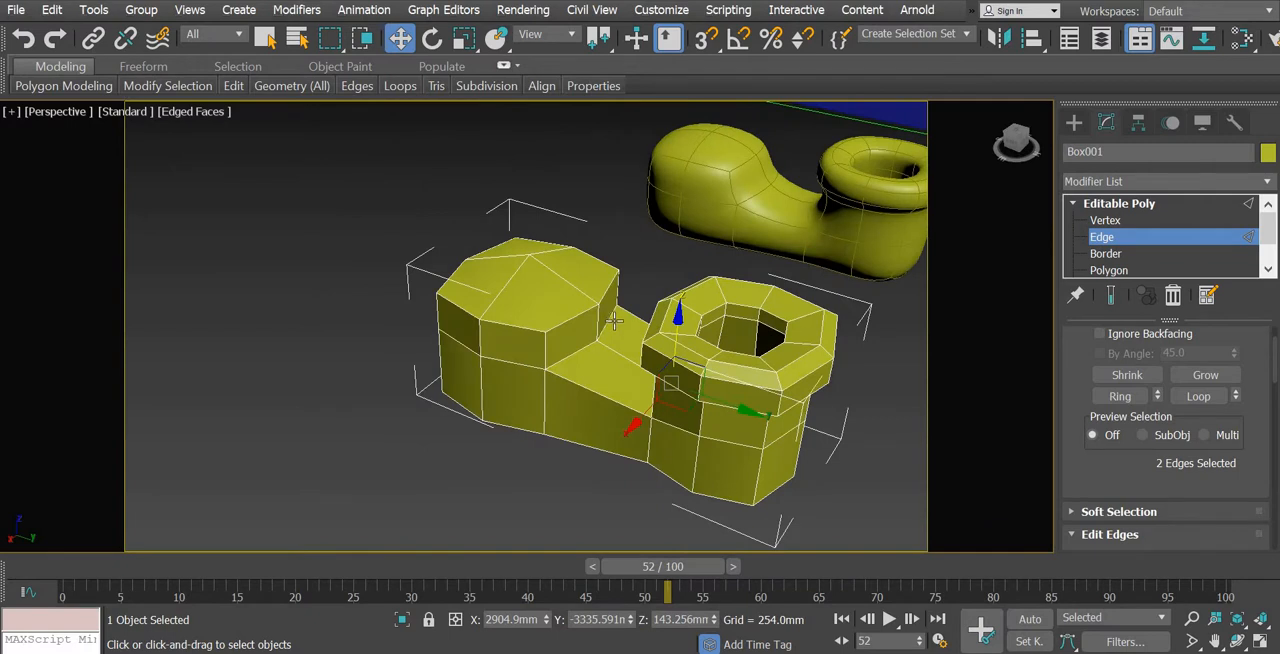
{"action": "left_click", "coordinate": [608, 322]}
{"action": "left_click", "coordinate": [568, 356], "text": "ctrl"}
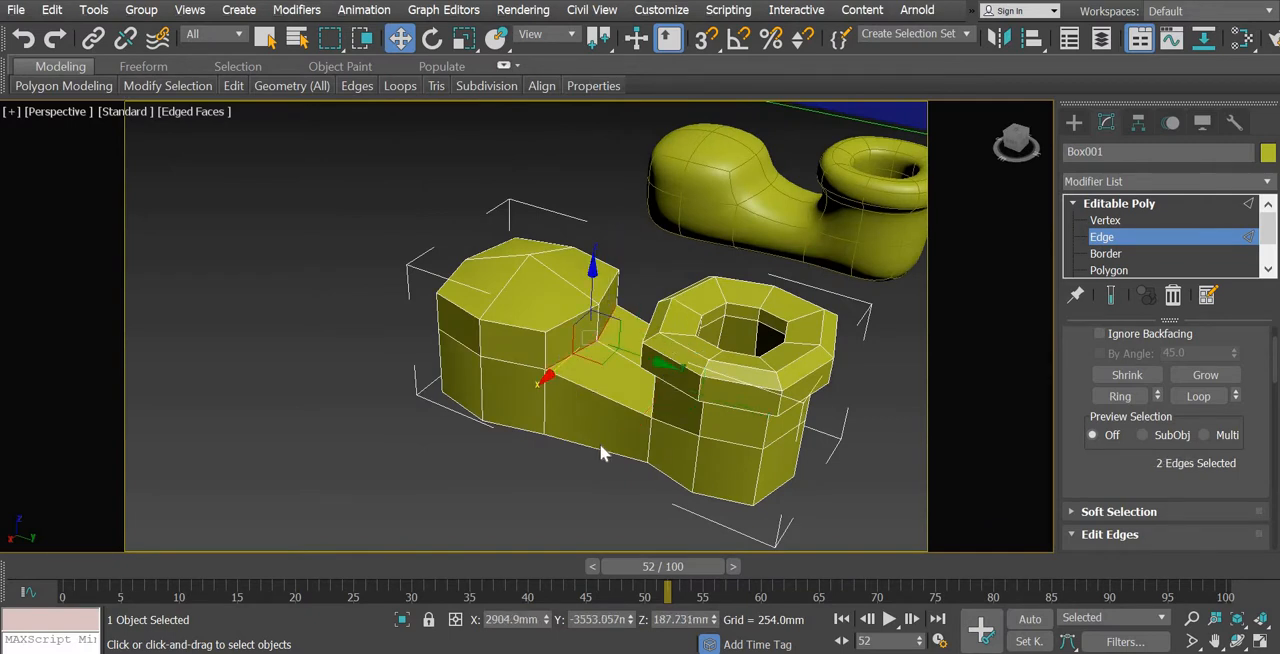
{"action": "middle_click_drag", "start_coordinate": [651, 429], "coordinate": [665, 330], "text": "alt"}
{"action": "left_click_drag", "start_coordinate": [668, 341], "coordinate": [680, 342]}
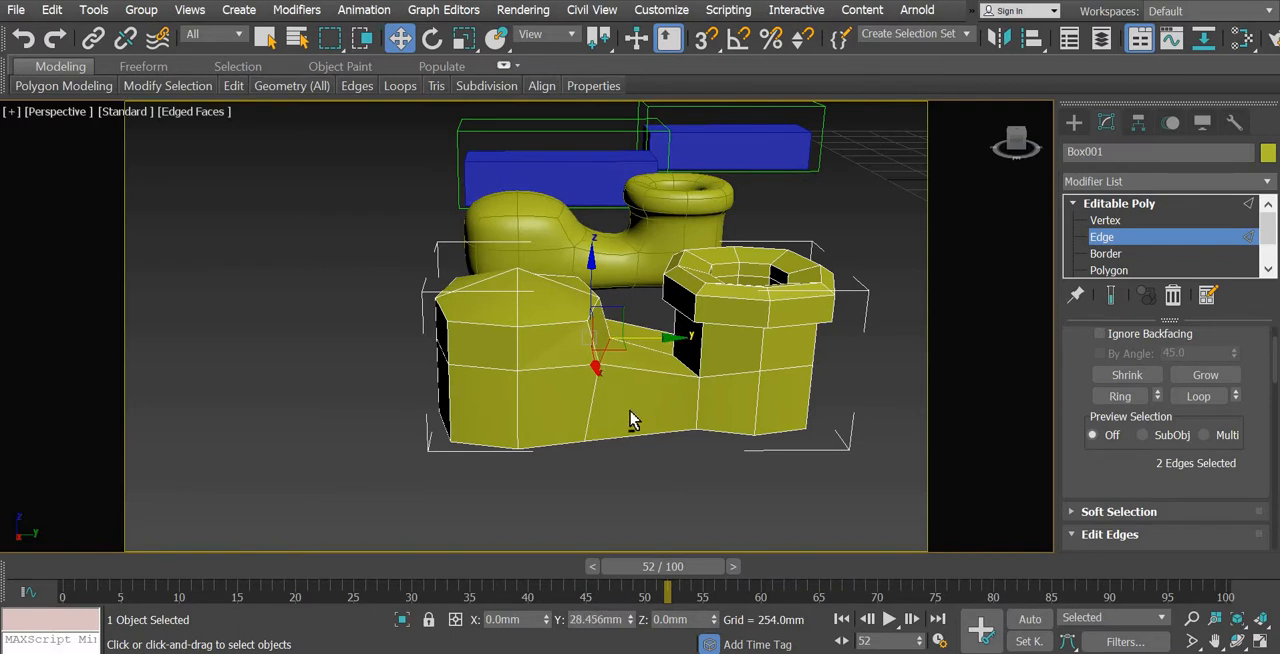
Examine the rounded toe and instep on the smoothed reference clone from several angles
{"action": "middle_click_drag", "start_coordinate": [635, 420], "coordinate": [755, 540], "text": "alt"}
{"action": "scroll", "coordinate": [625, 459], "scroll_direction": "down", "scroll_amount": 5}
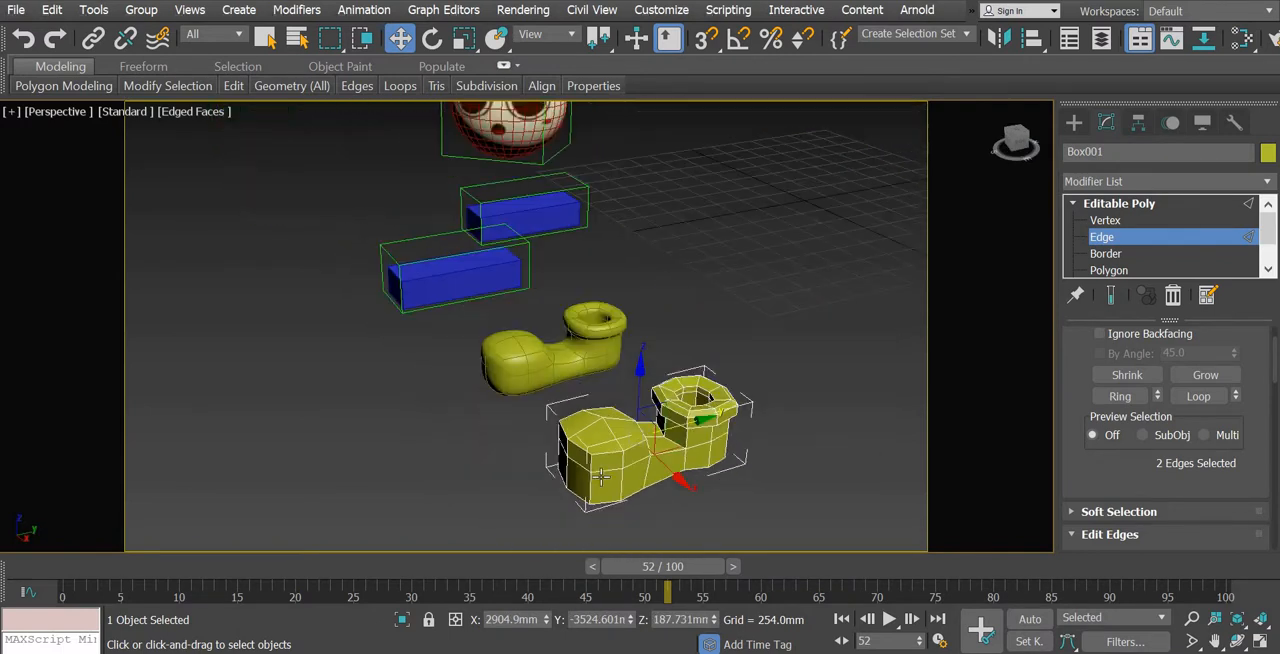
{"action": "middle_click_drag", "start_coordinate": [702, 490], "coordinate": [607, 404], "text": "alt"}
{"action": "scroll", "coordinate": [607, 404], "scroll_direction": "up", "scroll_amount": 4}
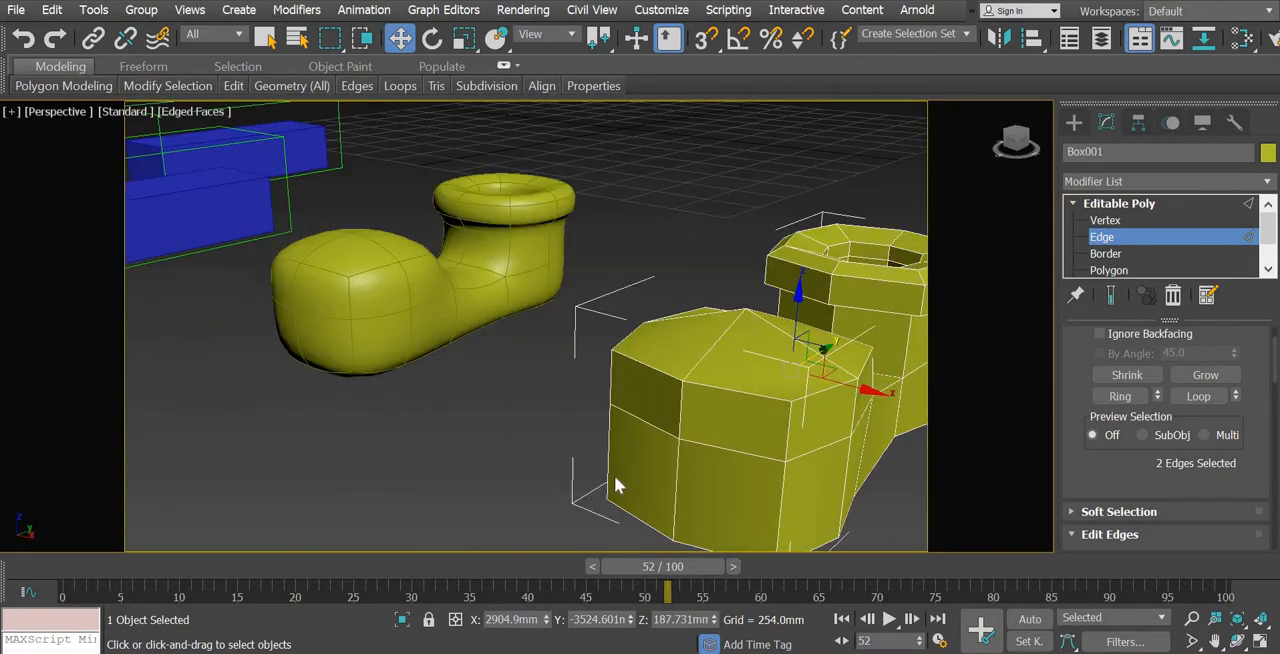
{"action": "scroll", "coordinate": [616, 486], "scroll_direction": "down", "scroll_amount": 4}
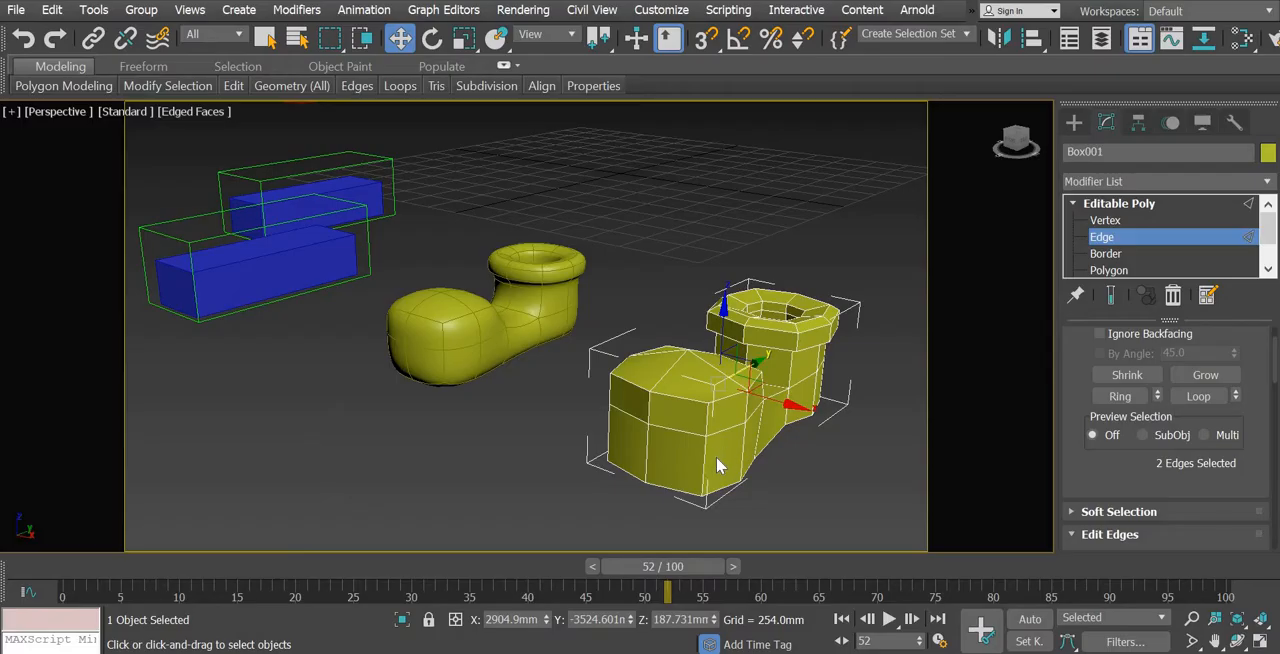
{"action": "middle_click_drag", "start_coordinate": [700, 455], "coordinate": [502, 453]}
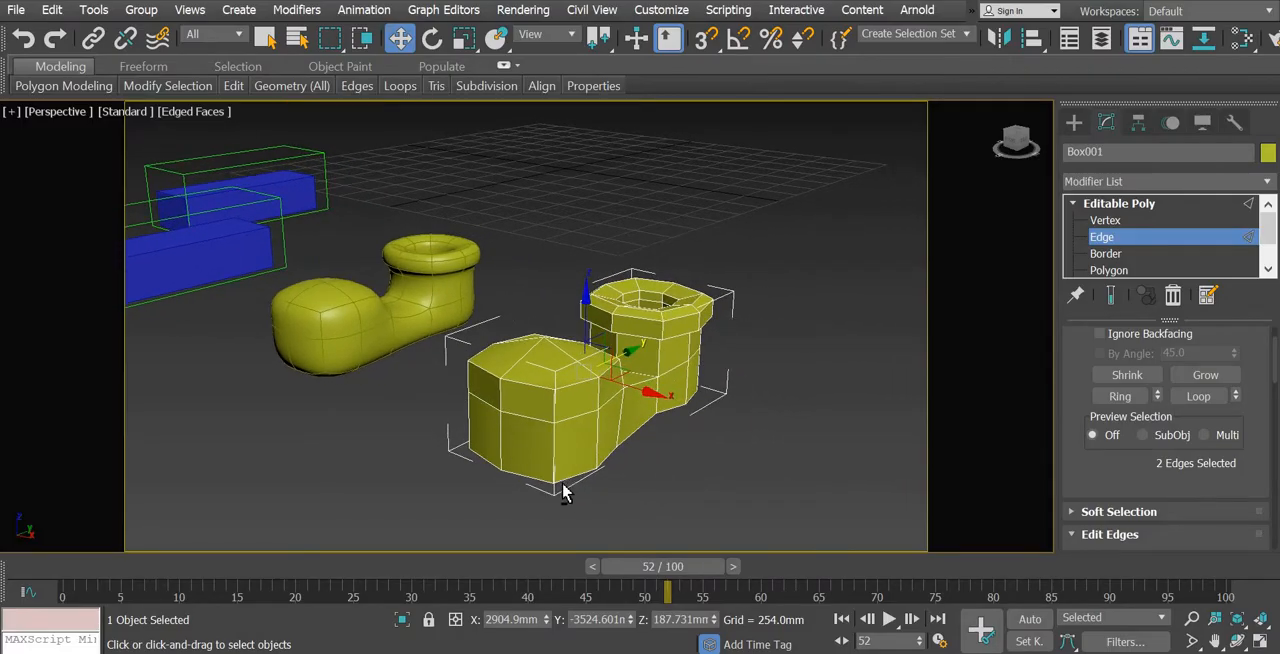
{"action": "middle_click_drag", "start_coordinate": [563, 492], "coordinate": [670, 463], "text": "alt"}
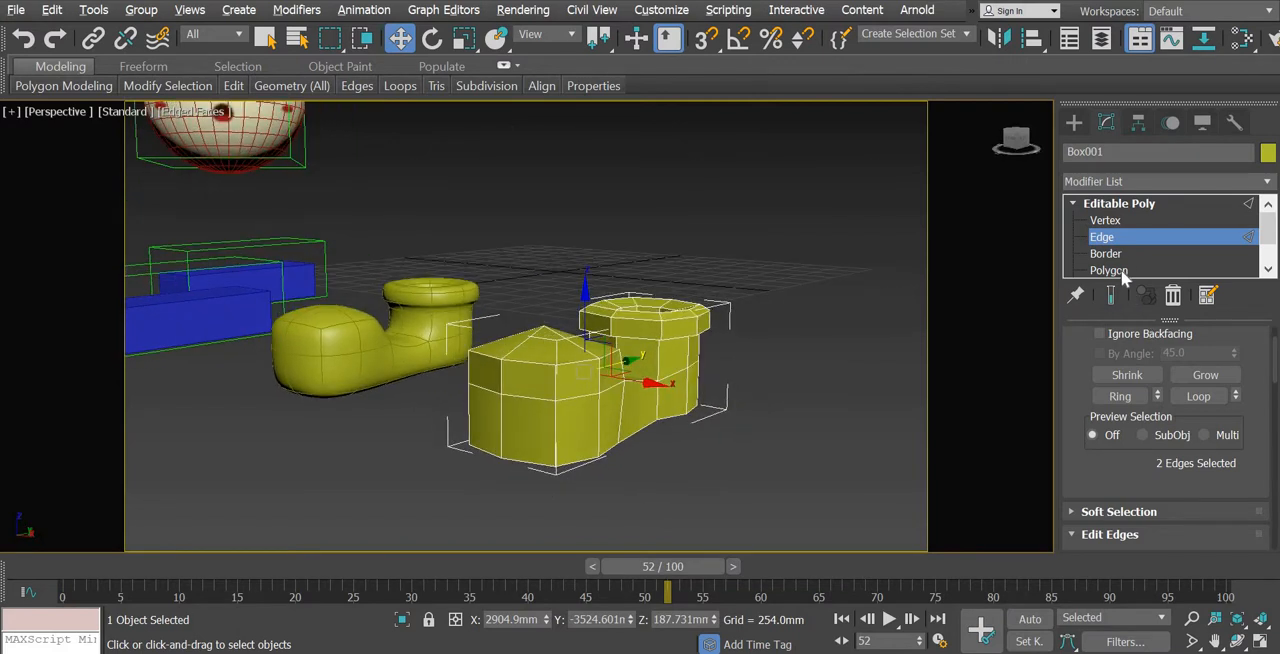
Ring-select the vertical edges around the shoe's lower sides and connect them with one segment and a slide of -7
{"action": "left_click", "coordinate": [599, 430]}
{"action": "left_click", "coordinate": [1200, 396]}
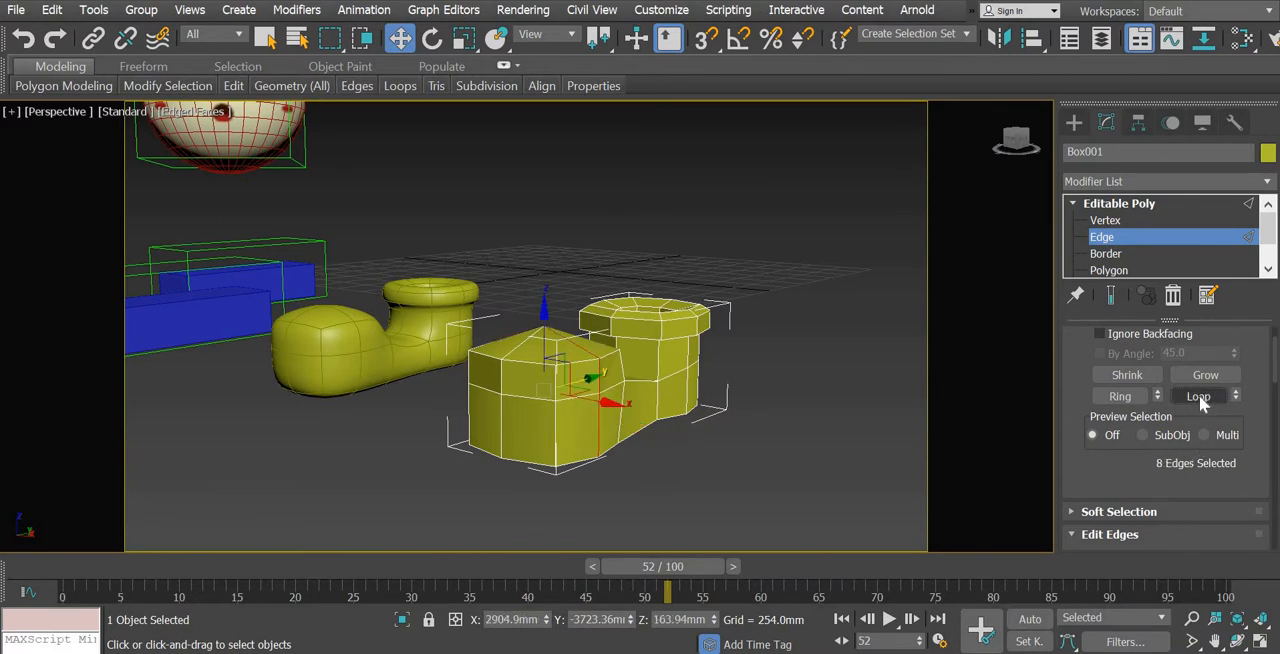
{"action": "key", "text": "ctrl+z"}
{"action": "left_click", "coordinate": [1122, 396]}
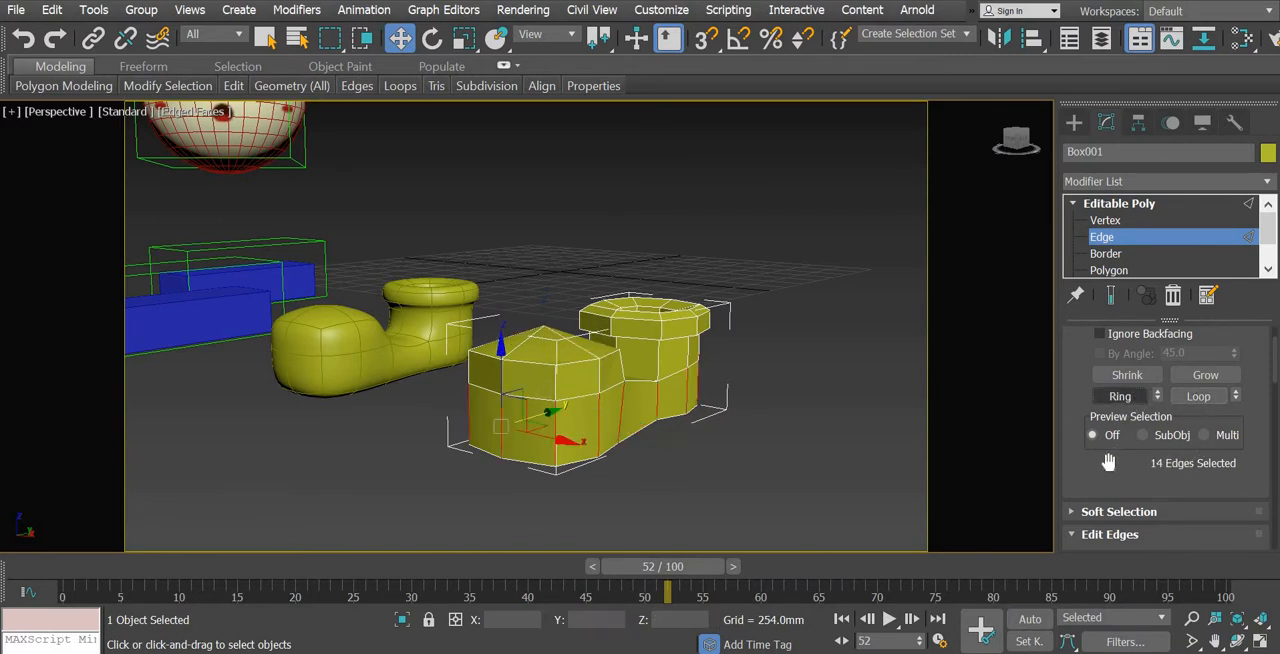
{"action": "scroll", "coordinate": [1115, 330], "scroll_direction": "down", "scroll_amount": 5}
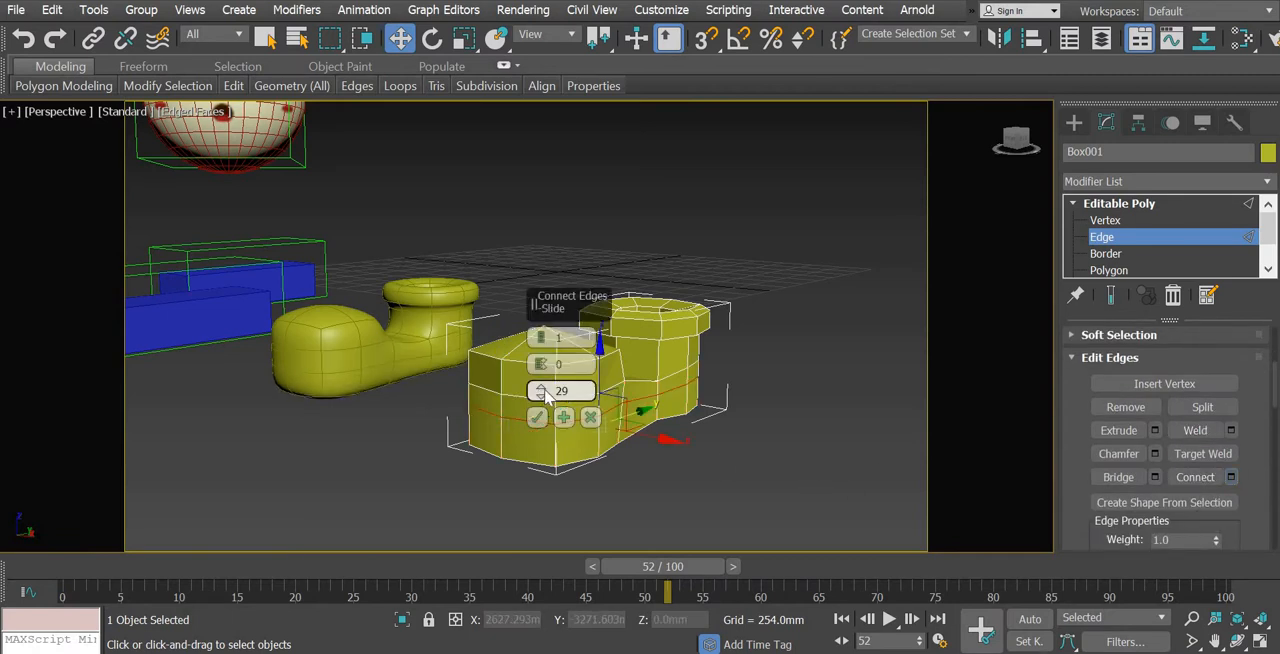
{"action": "left_click_drag", "start_coordinate": [540, 390], "coordinate": [543, 652]}
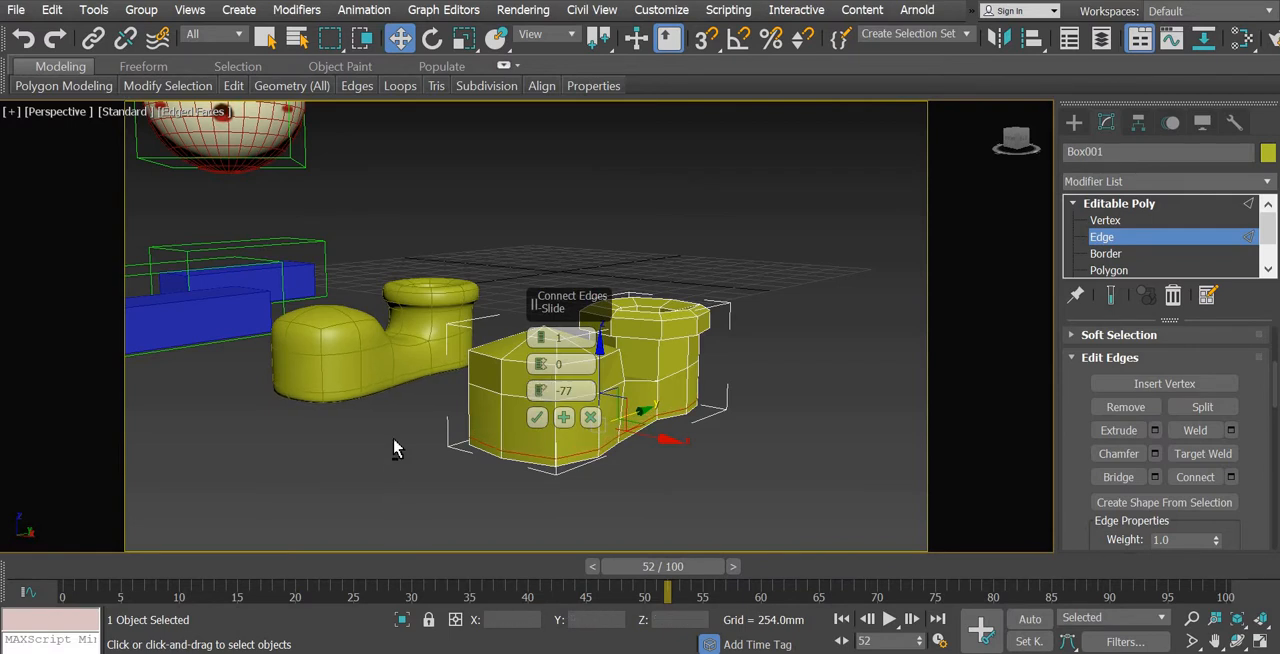
{"action": "middle_click_drag", "start_coordinate": [416, 501], "coordinate": [531, 539], "text": "alt"}
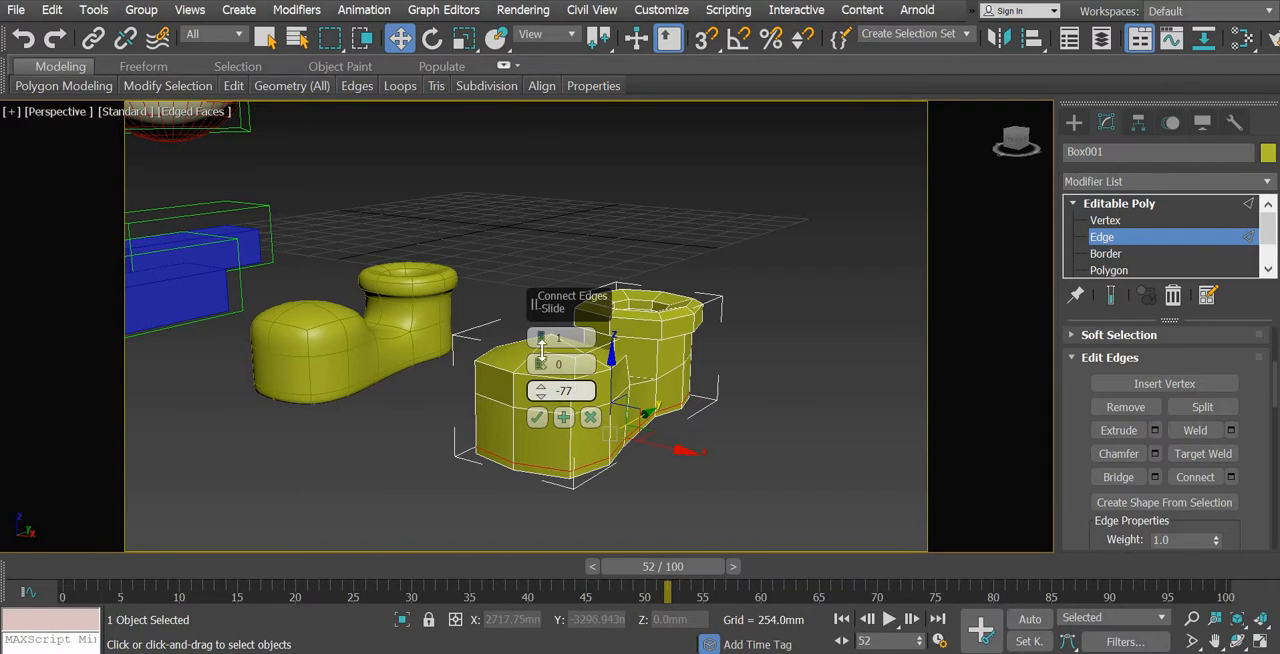
{"action": "left_click_drag", "start_coordinate": [541, 348], "coordinate": [571, 457]}
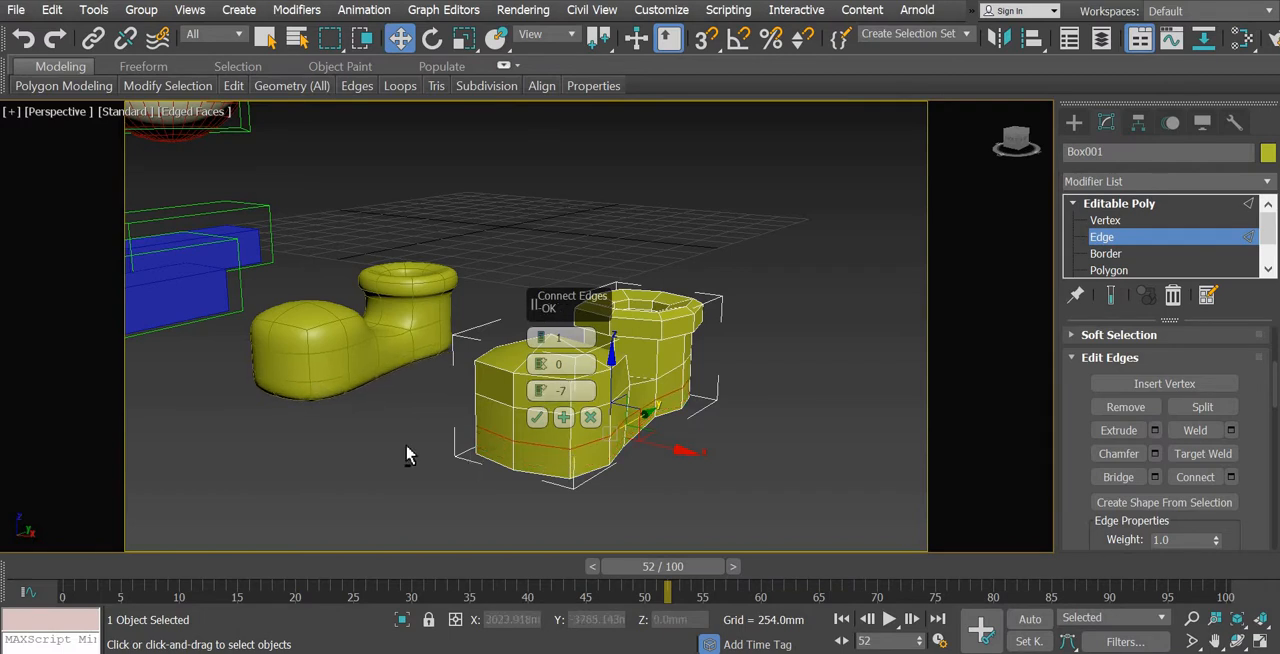
{"action": "middle_click_drag", "start_coordinate": [389, 416], "coordinate": [382, 449], "text": "alt"}
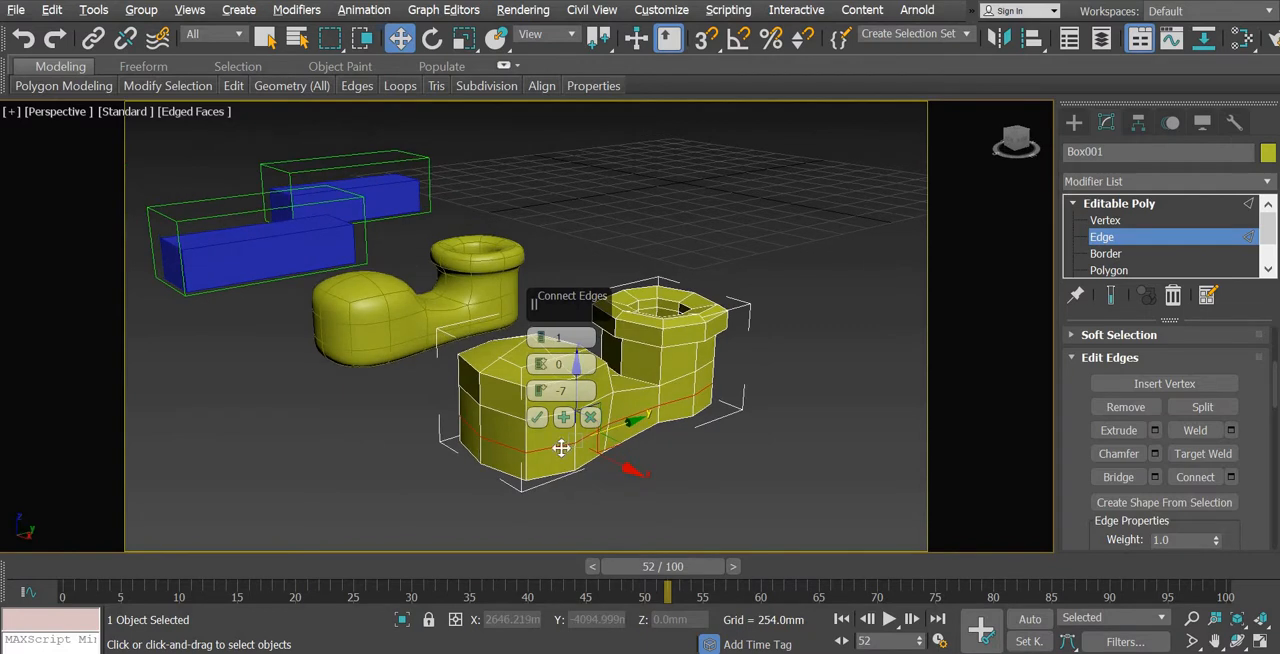
{"action": "left_click", "coordinate": [537, 417]}
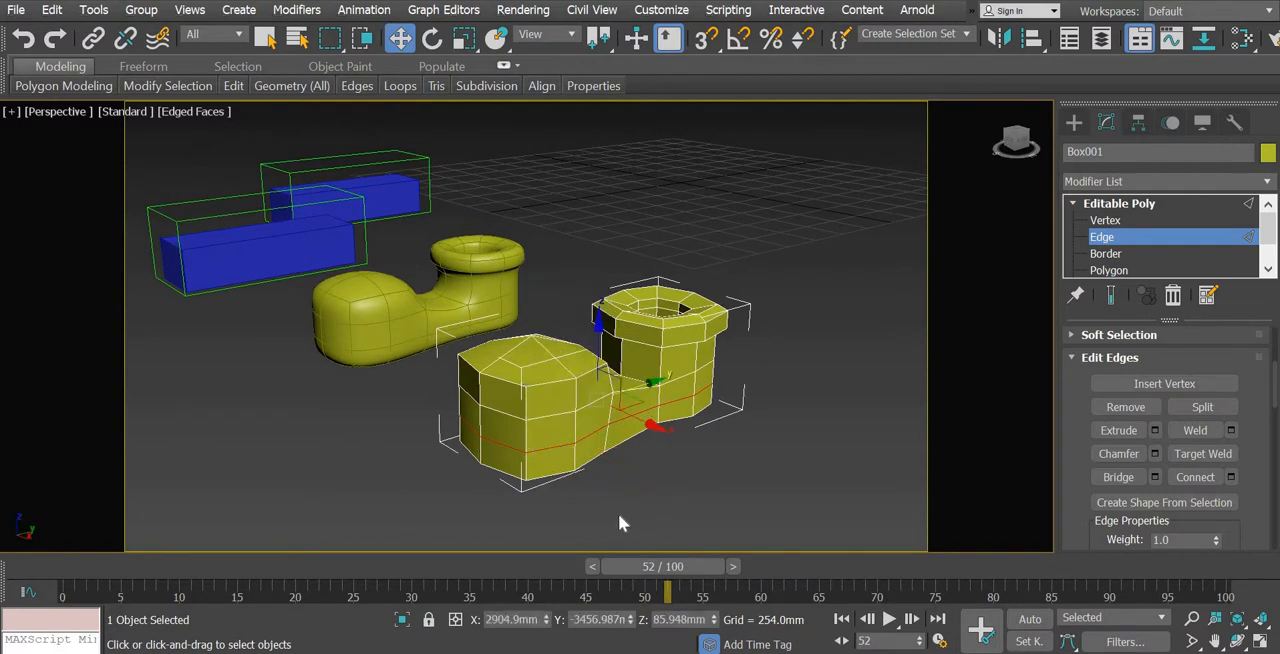
Undo the edge connection around the lower sides and compare the sole's roundness on the smoothed clone
{"action": "middle_click_drag", "start_coordinate": [686, 491], "coordinate": [702, 497]}
{"action": "scroll", "coordinate": [703, 495], "scroll_direction": "up", "scroll_amount": 3}
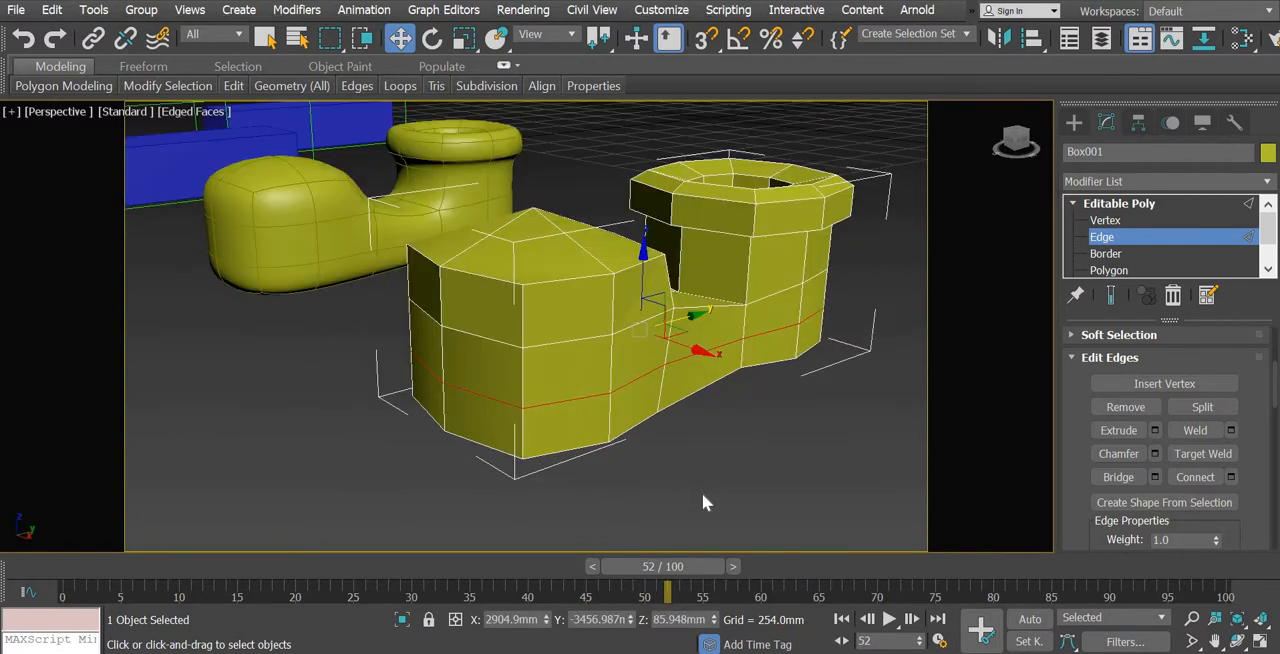
{"action": "scroll", "coordinate": [703, 502], "scroll_direction": "down", "scroll_amount": 3}
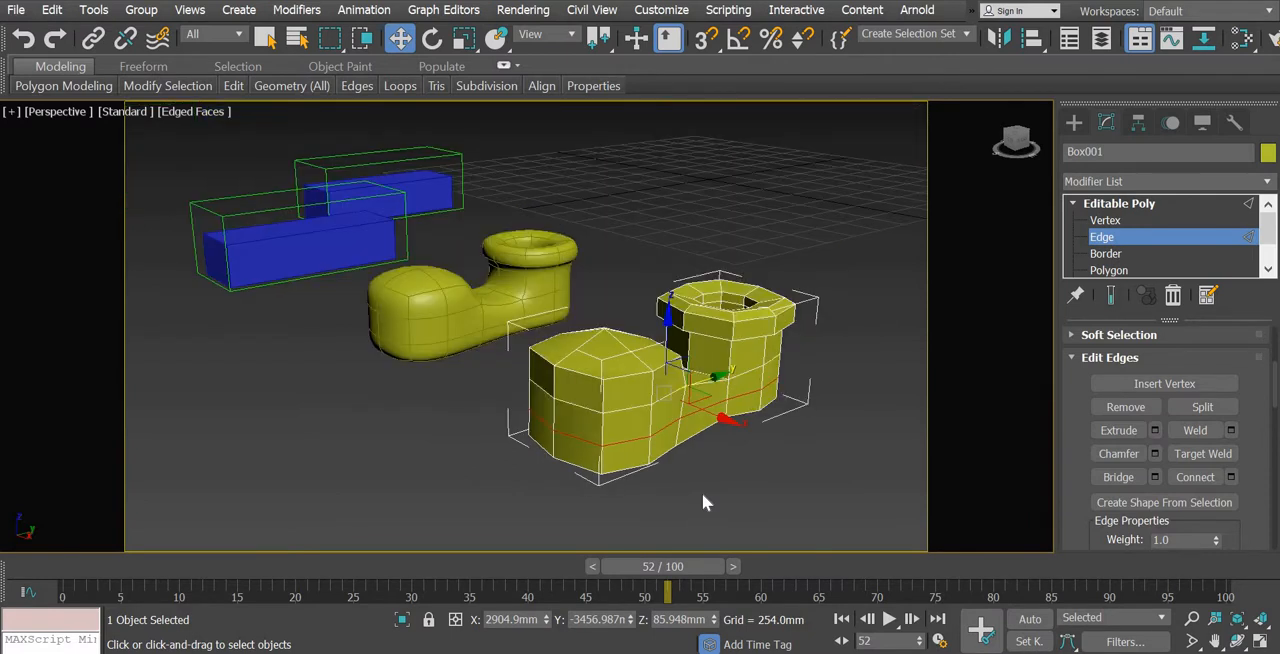
{"action": "scroll", "coordinate": [703, 502], "scroll_direction": "up", "scroll_amount": 3}
{"action": "key", "text": "alt+r"}
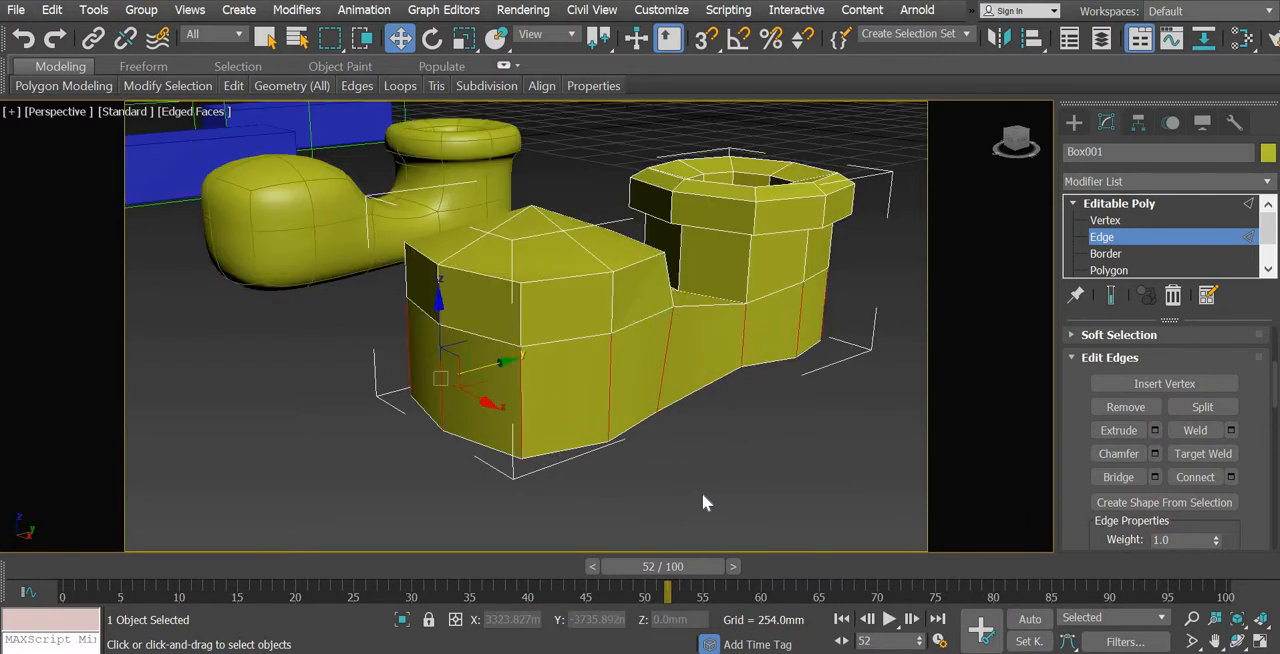
{"action": "scroll", "coordinate": [702, 493], "scroll_direction": "down", "scroll_amount": 4}
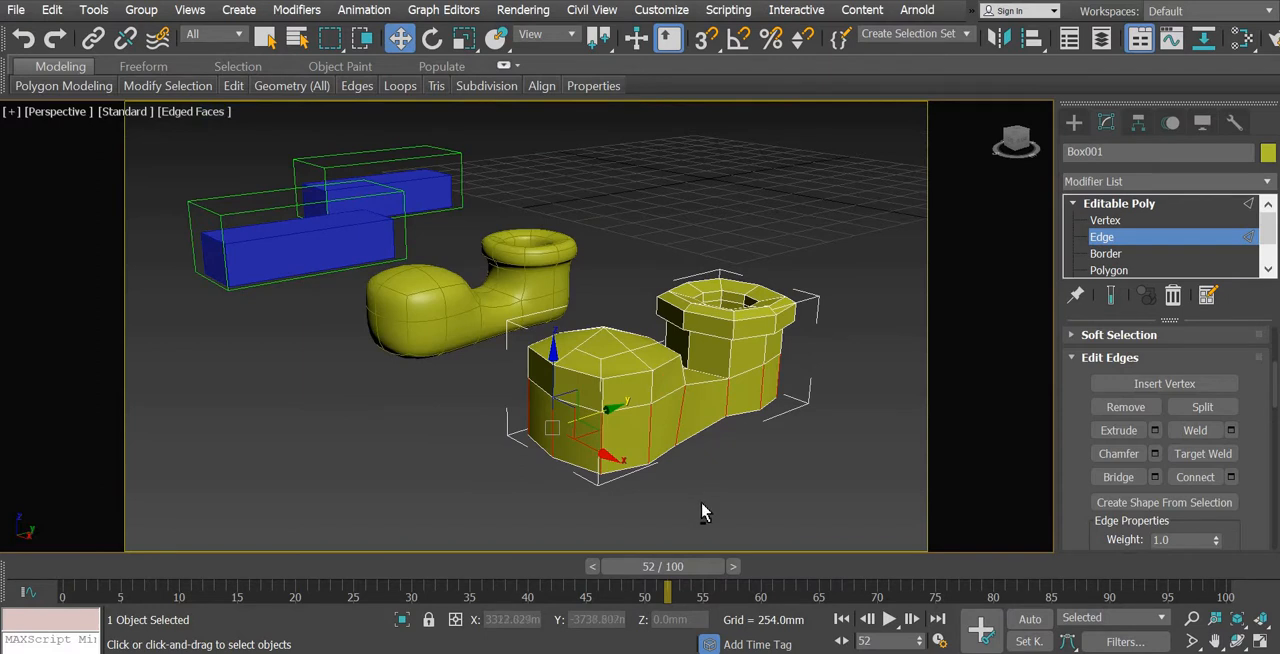
{"action": "scroll", "coordinate": [700, 500], "scroll_direction": "up", "scroll_amount": 2}
{"action": "scroll", "coordinate": [703, 514], "scroll_direction": "up", "scroll_amount": 2}
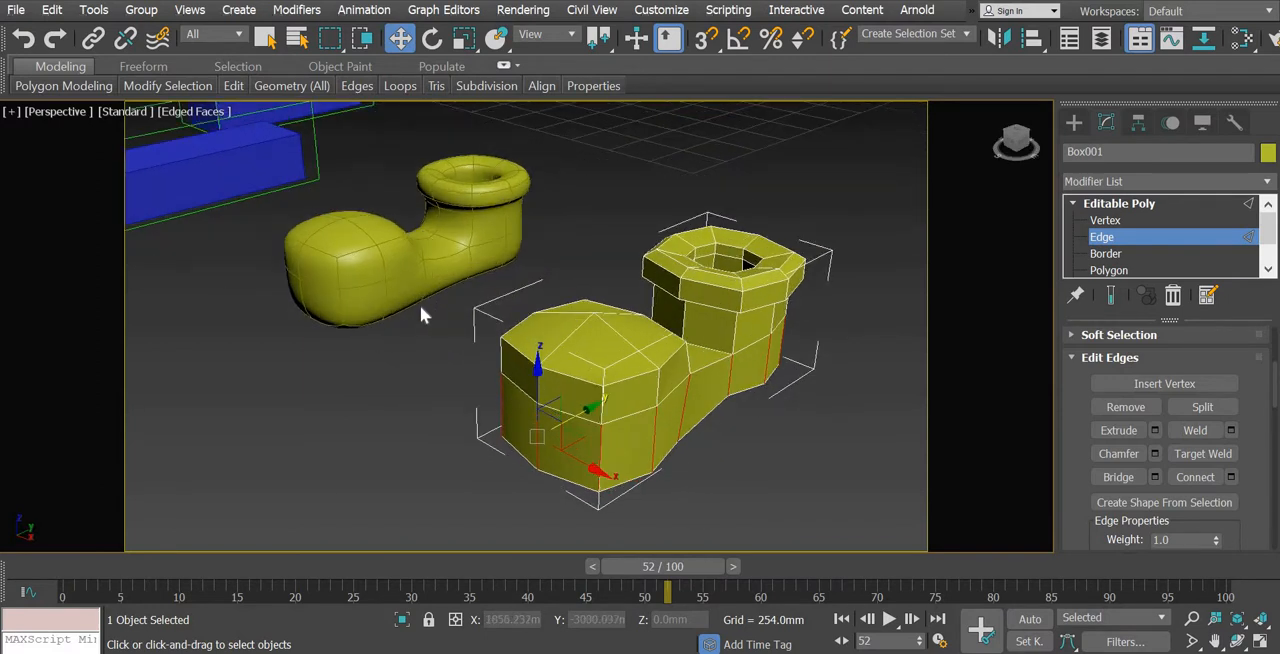
Connect the lower side edges again with one segment and a slide of -7, and undo the connection
{"action": "left_click", "coordinate": [1198, 477]}
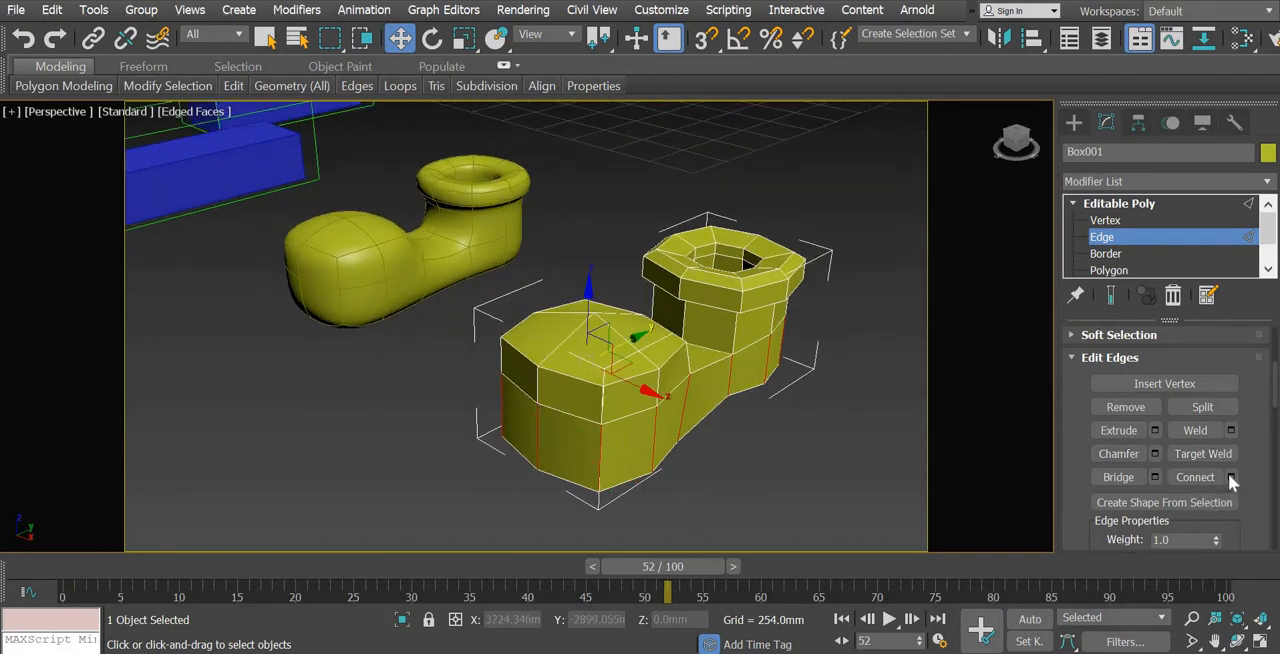
{"action": "left_click", "coordinate": [1231, 479]}
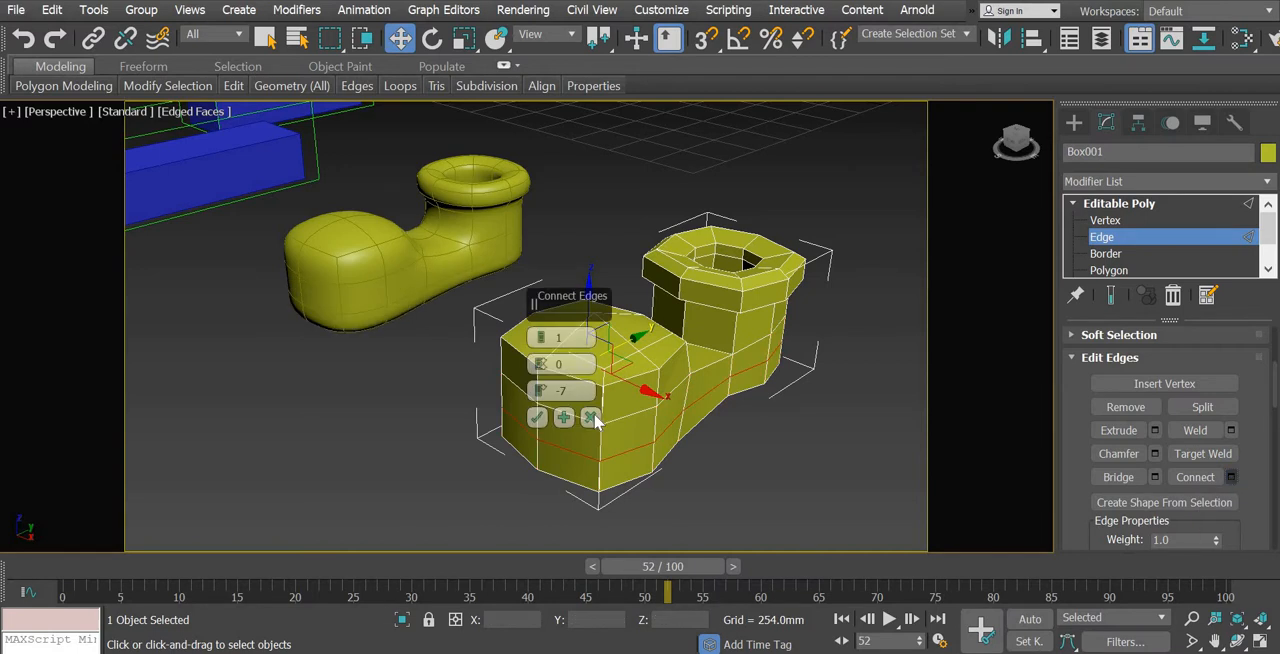
{"action": "left_click", "coordinate": [535, 419]}
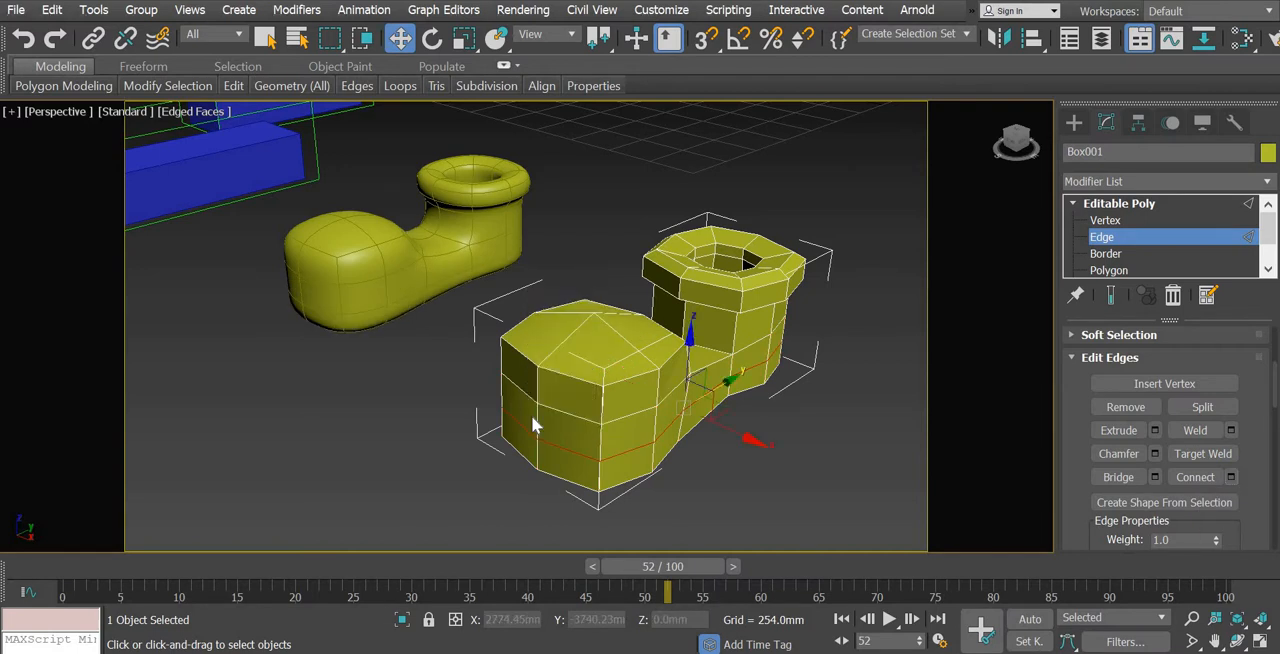
{"action": "key", "text": "alt+r"}
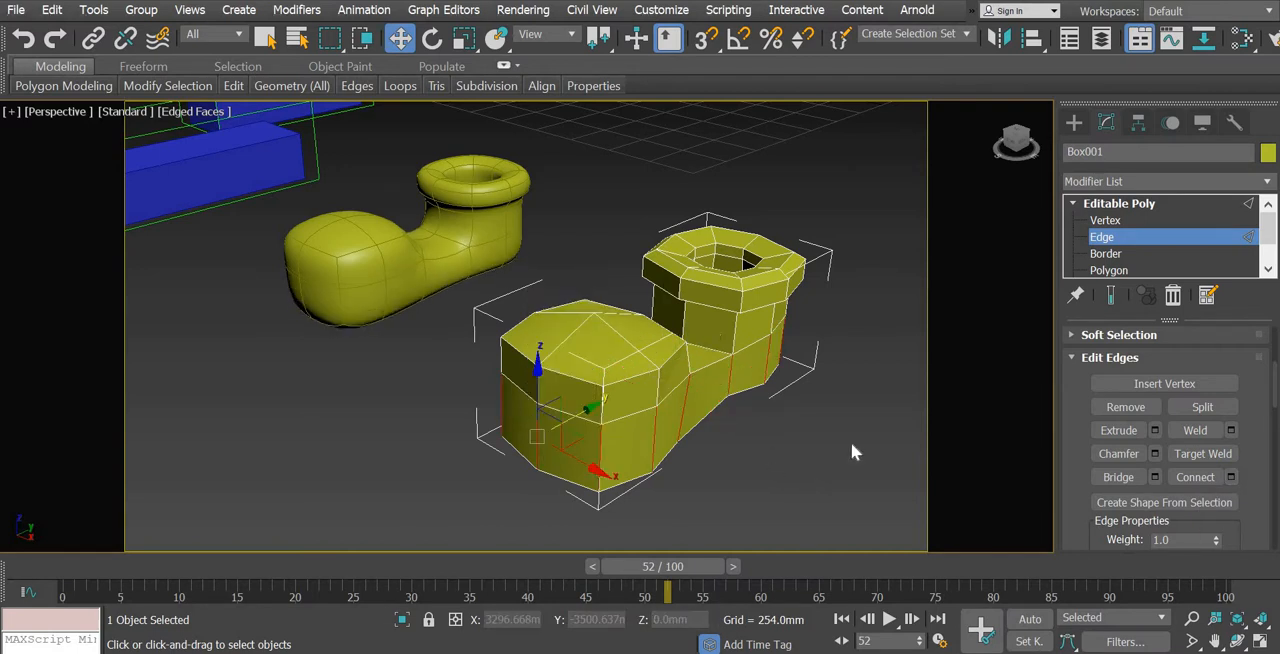
Try deleting the low-poly original to keep only the smoothed clone, and undo the deletion
{"action": "left_click", "coordinate": [1076, 122]}
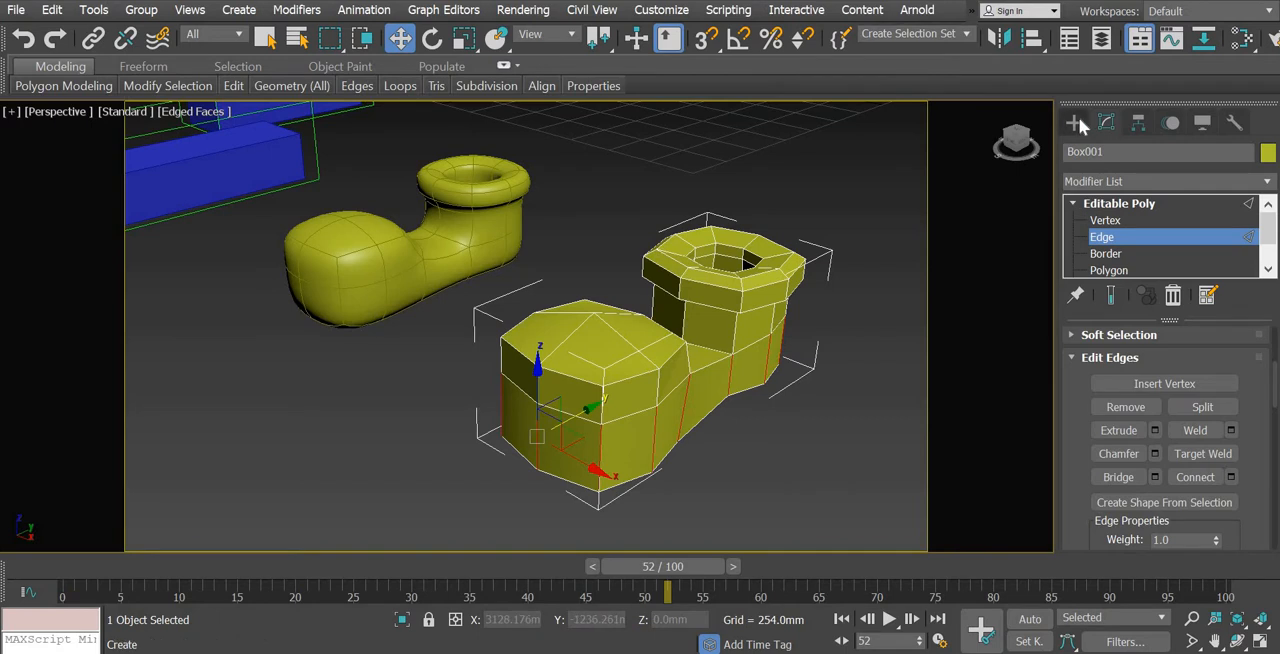
{"action": "left_click", "coordinate": [772, 428]}
{"action": "mouse_move", "coordinate": [604, 455]}
{"action": "middle_mouse_down", "text": "alt"}
{"action": "mouse_move", "coordinate": [709, 423]}
{"action": "mouse_move", "coordinate": [749, 391]}
{"action": "mouse_move", "coordinate": [654, 454]}
{"action": "mouse_move", "coordinate": [589, 432]}
{"action": "mouse_move", "coordinate": [581, 403]}
{"action": "middle_mouse_up", "text": "alt"}
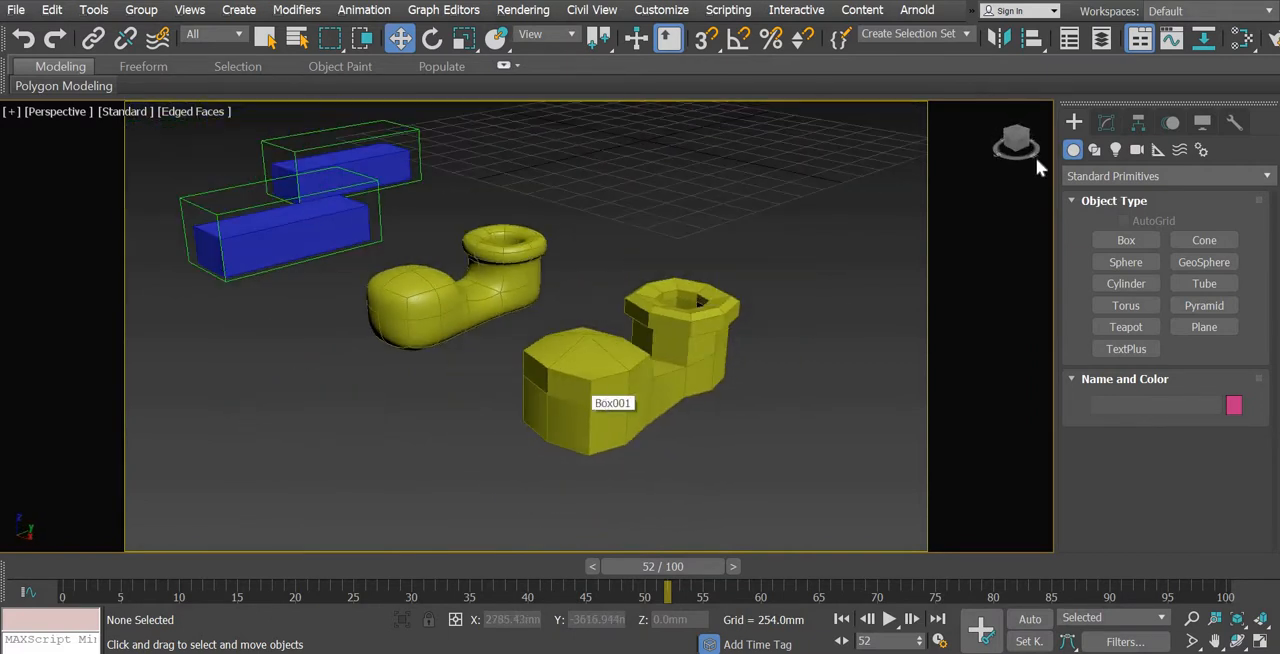
{"action": "left_click", "coordinate": [706, 349]}
{"action": "key", "text": "Delete"}
{"action": "left_click", "coordinate": [468, 316]}
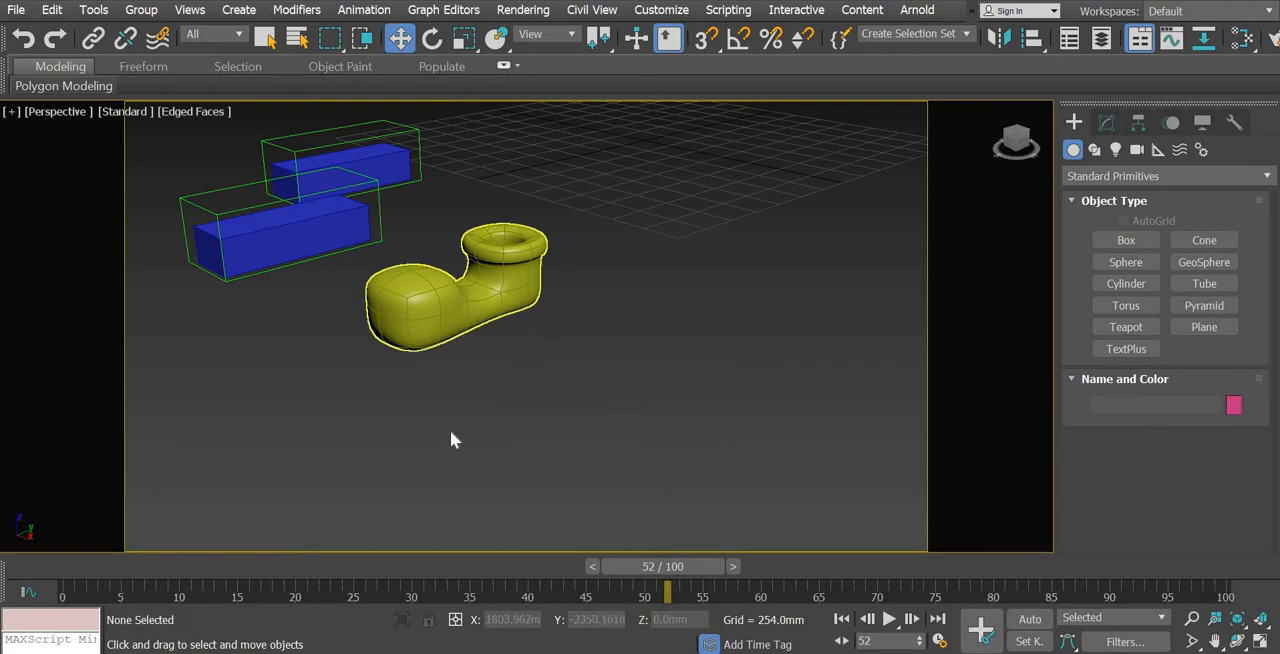
{"action": "middle_click_drag", "start_coordinate": [450, 430], "coordinate": [603, 451]}
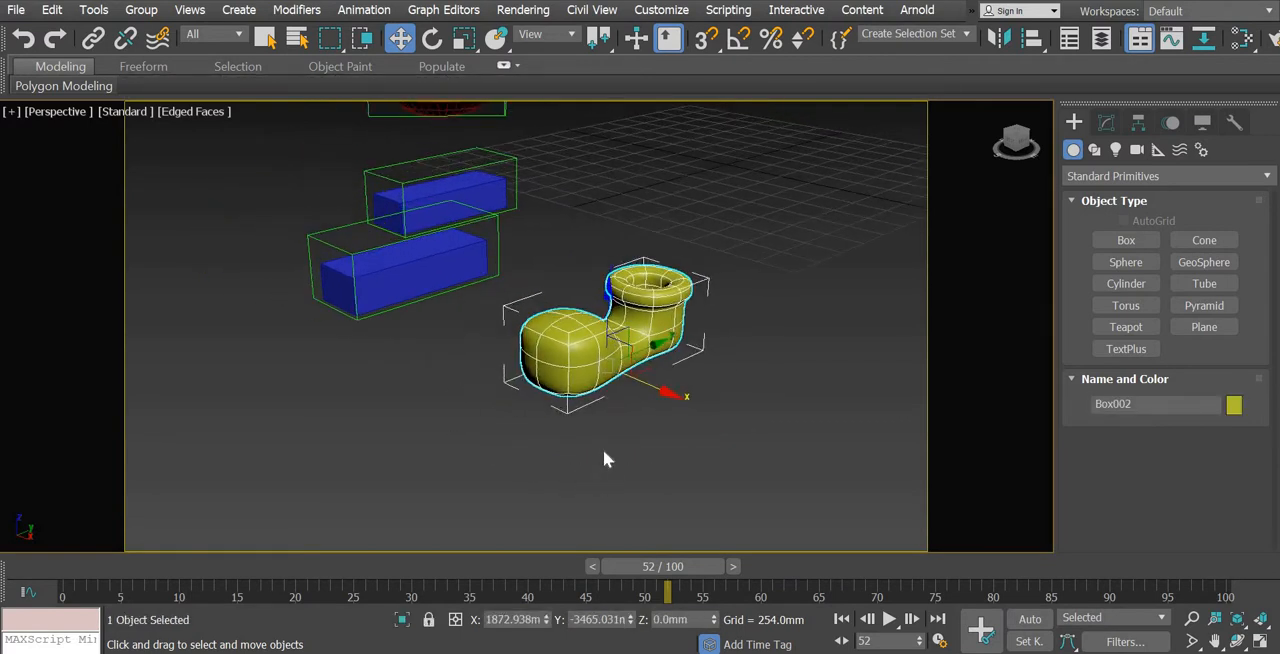
{"action": "key", "text": "ctrl+z"}
{"action": "key", "text": "ctrl+z"}
Move the vertices on the right side of the low-poly original's toe about 32 mm outward along X
{"action": "middle_click_drag", "start_coordinate": [697, 528], "coordinate": [660, 440], "text": "alt"}
{"action": "left_click", "coordinate": [1106, 122]}
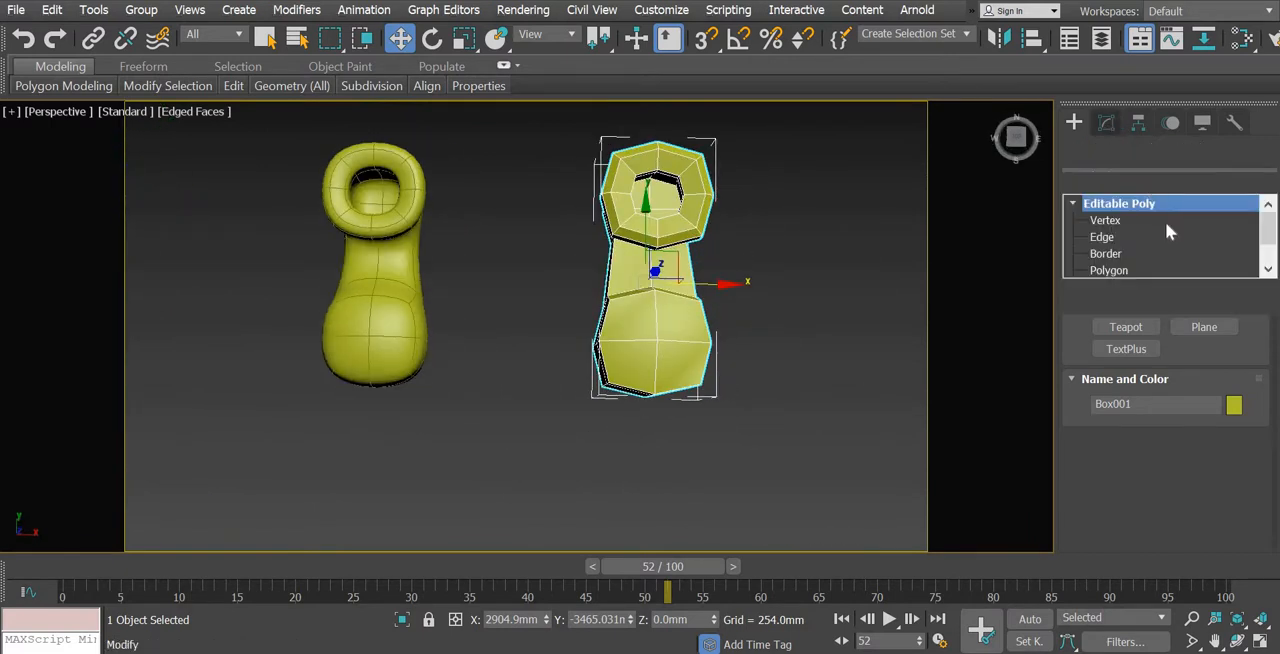
{"action": "left_click", "coordinate": [1105, 220]}
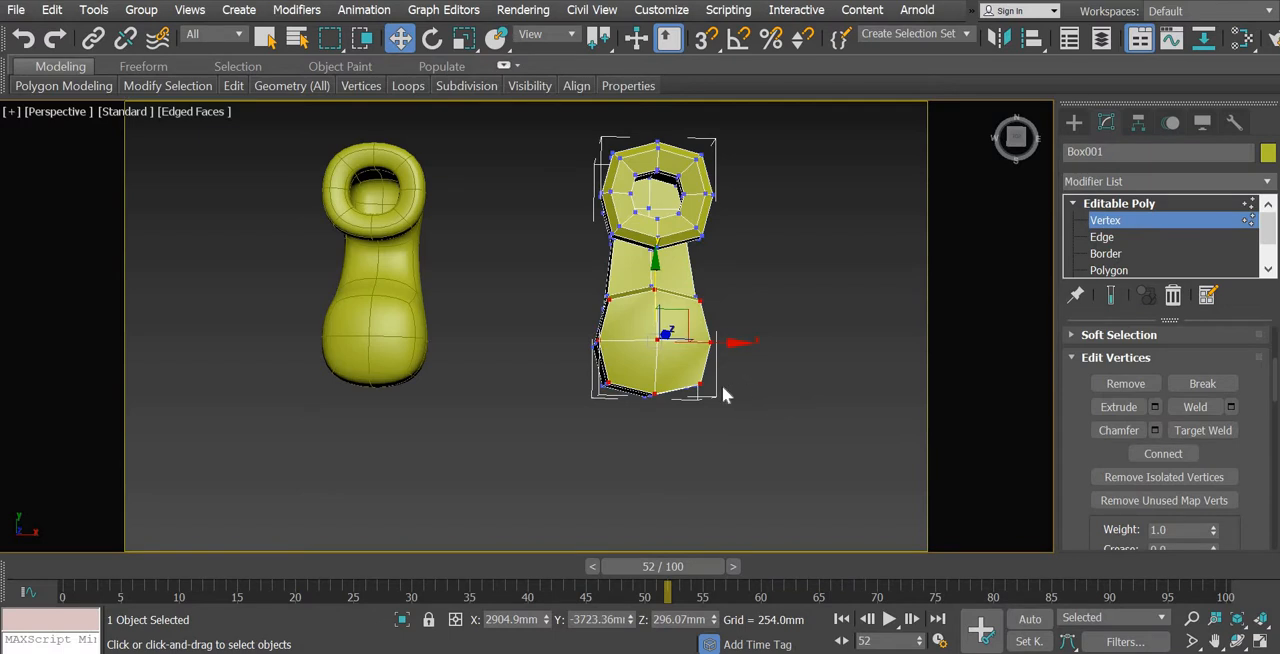
{"action": "left_click", "coordinate": [598, 372]}
{"action": "left_click_drag", "start_coordinate": [563, 286], "coordinate": [632, 448]}
{"action": "left_click_drag", "start_coordinate": [658, 345], "coordinate": [661, 343]}
{"action": "left_click_drag", "start_coordinate": [692, 428], "coordinate": [761, 281]}
{"action": "left_click_drag", "start_coordinate": [778, 346], "coordinate": [788, 346]}
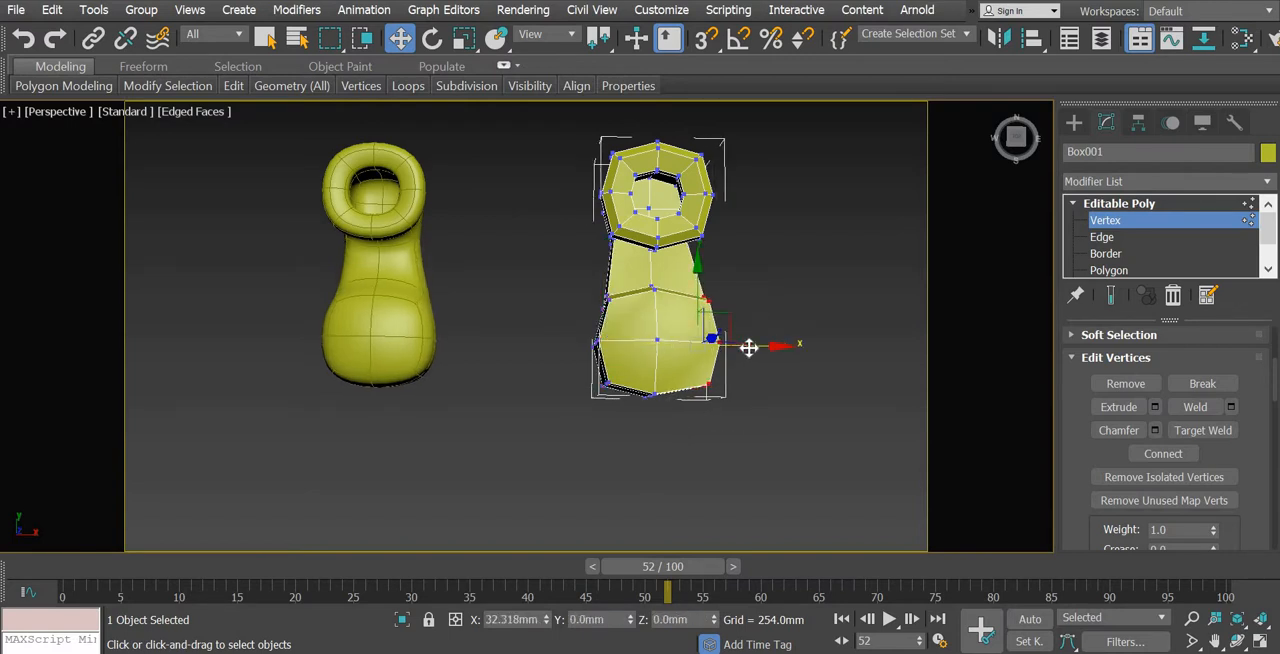
Shift the toe's left-side vertices about 20 mm and its middle vertices about 22 mm along X, easing the right side slightly inward
{"action": "left_click_drag", "start_coordinate": [558, 420], "coordinate": [617, 278]}
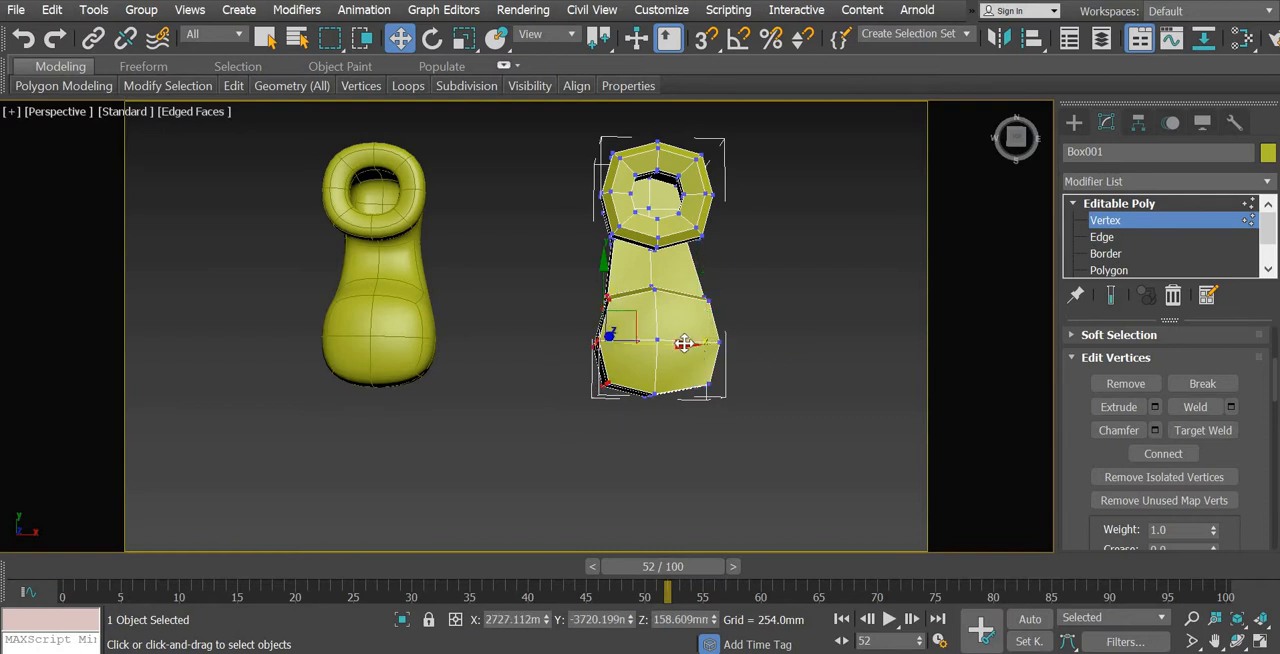
{"action": "left_click_drag", "start_coordinate": [688, 343], "coordinate": [694, 344]}
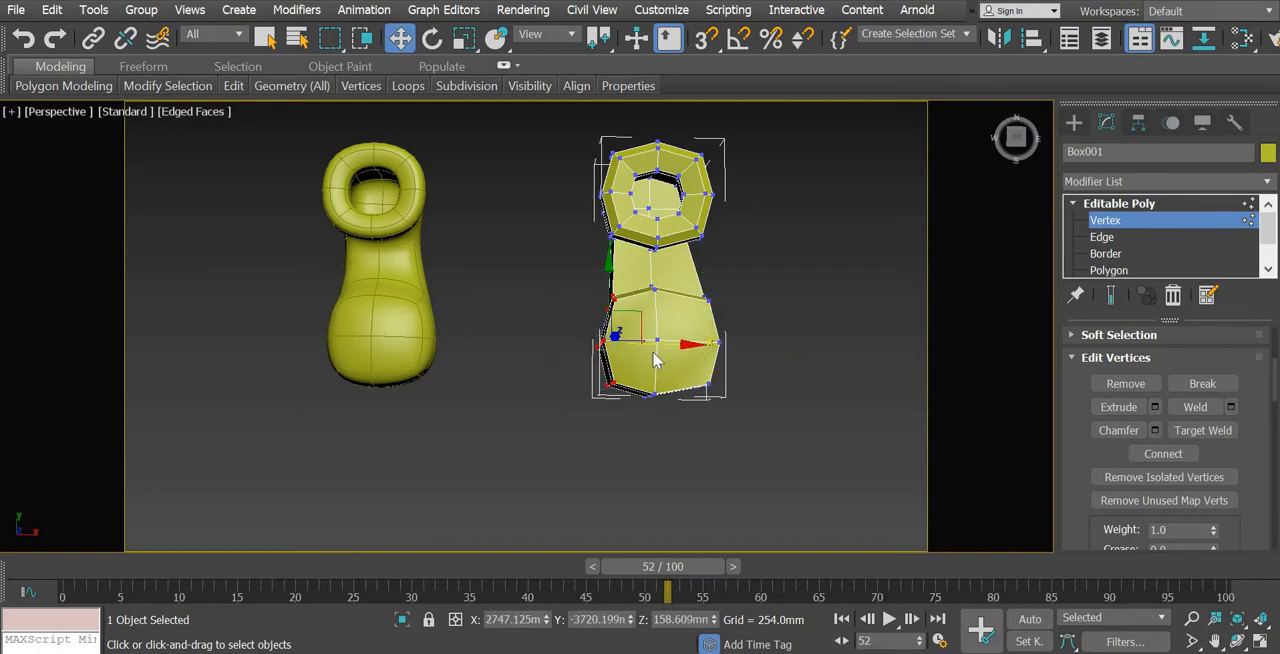
{"action": "left_click_drag", "start_coordinate": [674, 444], "coordinate": [675, 444]}
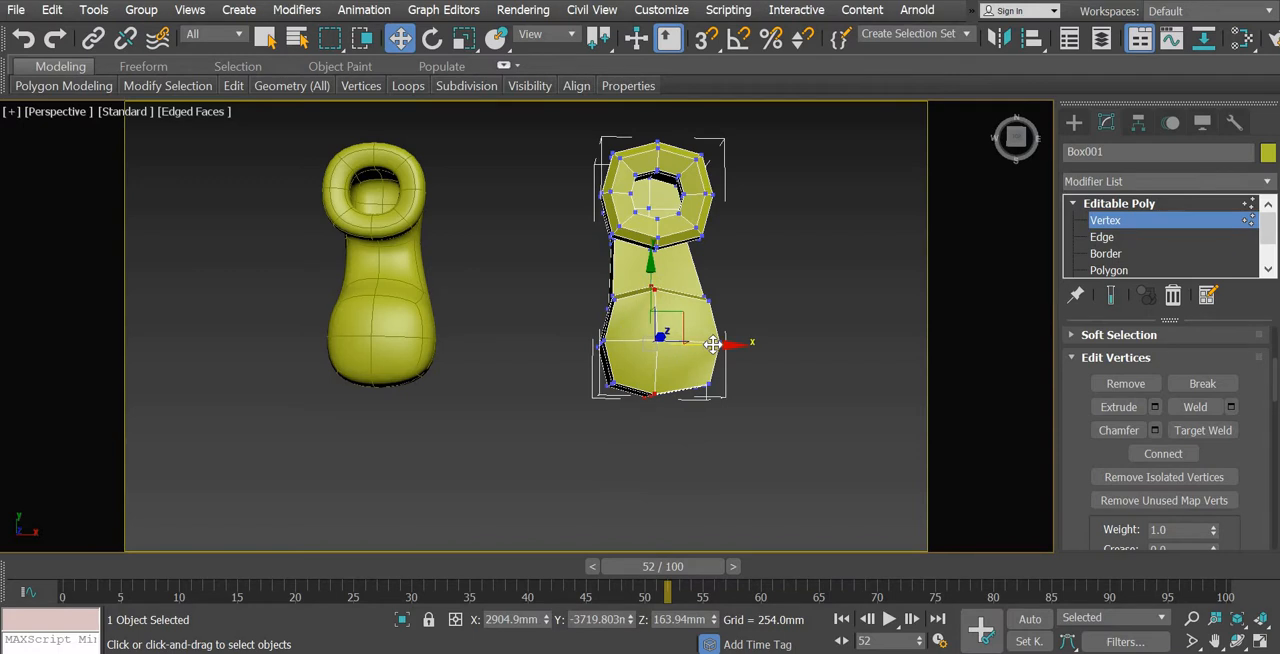
{"action": "left_click_drag", "start_coordinate": [712, 343], "coordinate": [719, 343]}
{"action": "mouse_move", "coordinate": [529, 416]}
{"action": "middle_mouse_down", "text": "alt"}
{"action": "mouse_move", "coordinate": [523, 364]}
{"action": "mouse_move", "coordinate": [533, 432]}
{"action": "middle_mouse_up", "text": "alt"}
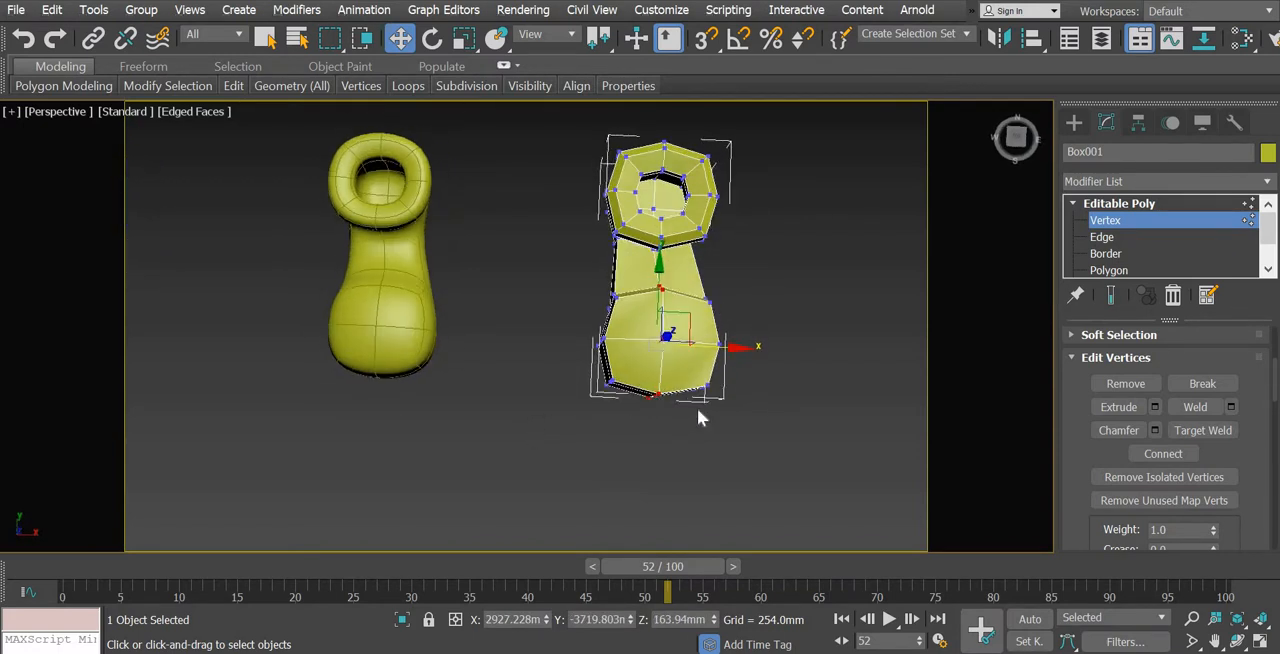
{"action": "left_click_drag", "start_coordinate": [765, 358], "coordinate": [728, 315]}
Try moving the toe's front-left corner vertices about 25 mm forward along Y, and undo the move
{"action": "left_click_drag", "start_coordinate": [627, 408], "coordinate": [609, 345]}
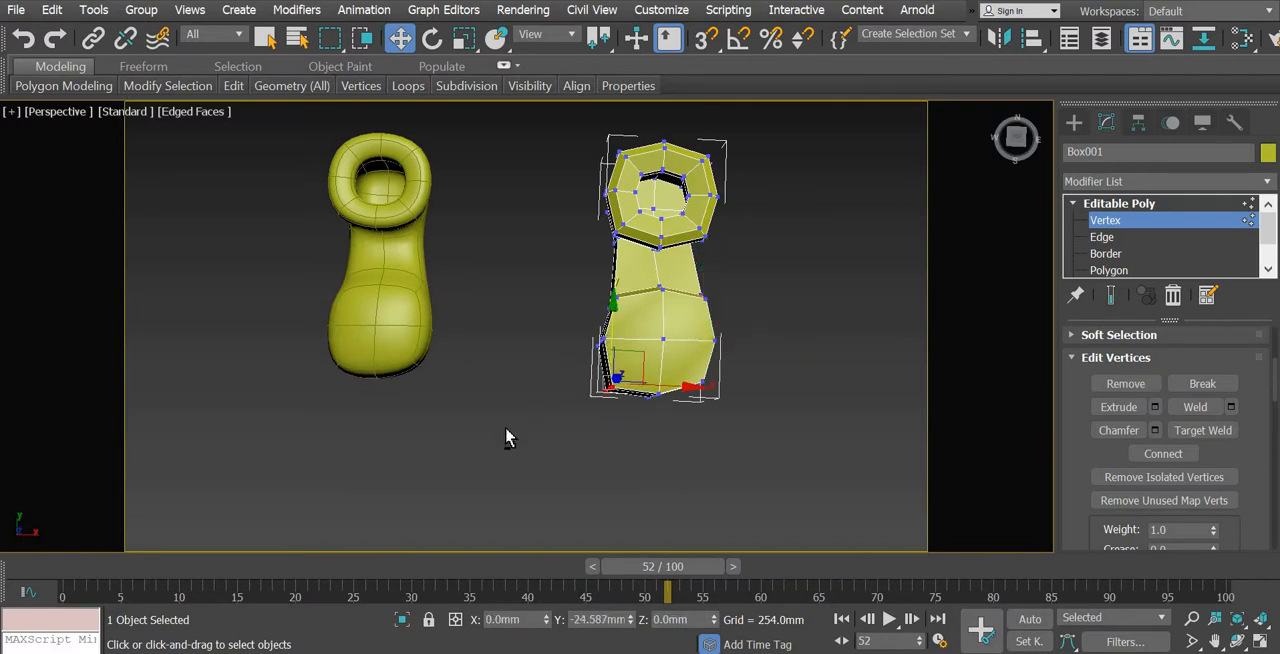
{"action": "middle_click_drag", "start_coordinate": [500, 383], "coordinate": [506, 420], "text": "alt"}
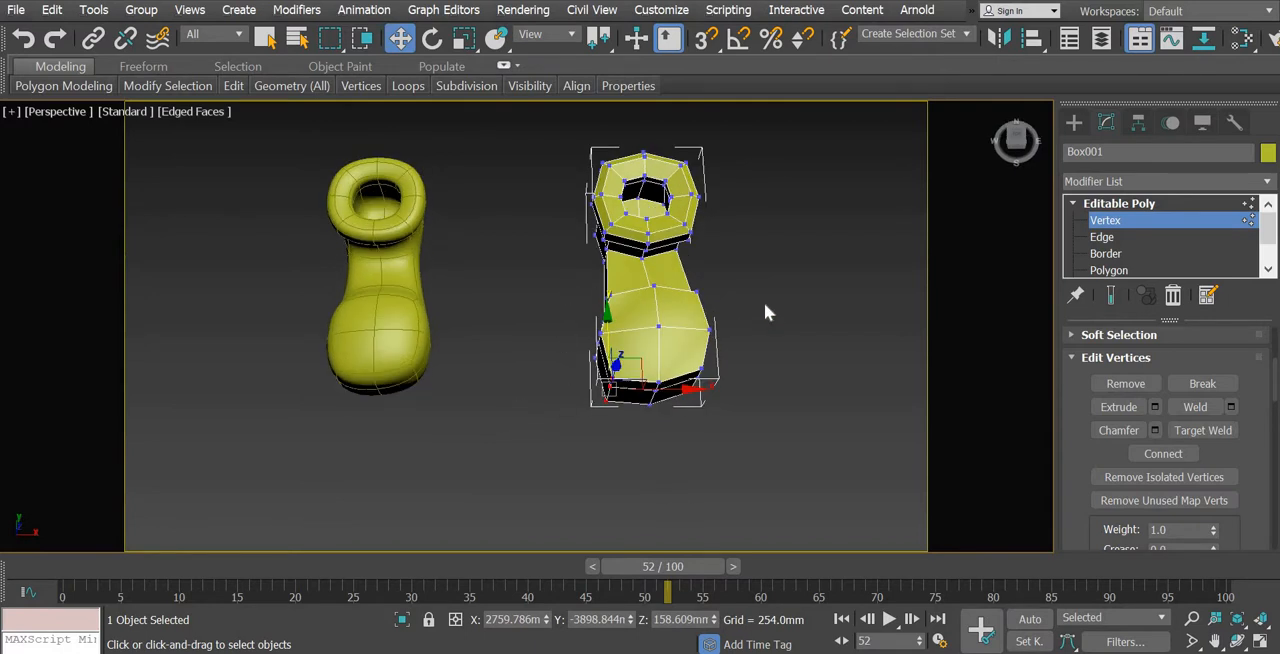
{"action": "left_click", "coordinate": [866, 385]}
{"action": "key", "text": "ctrl+z"}
Move the toe's front-right corner vertices forward to about Y -3903 mm and leave vertex editing
{"action": "left_click_drag", "start_coordinate": [730, 393], "coordinate": [670, 364]}
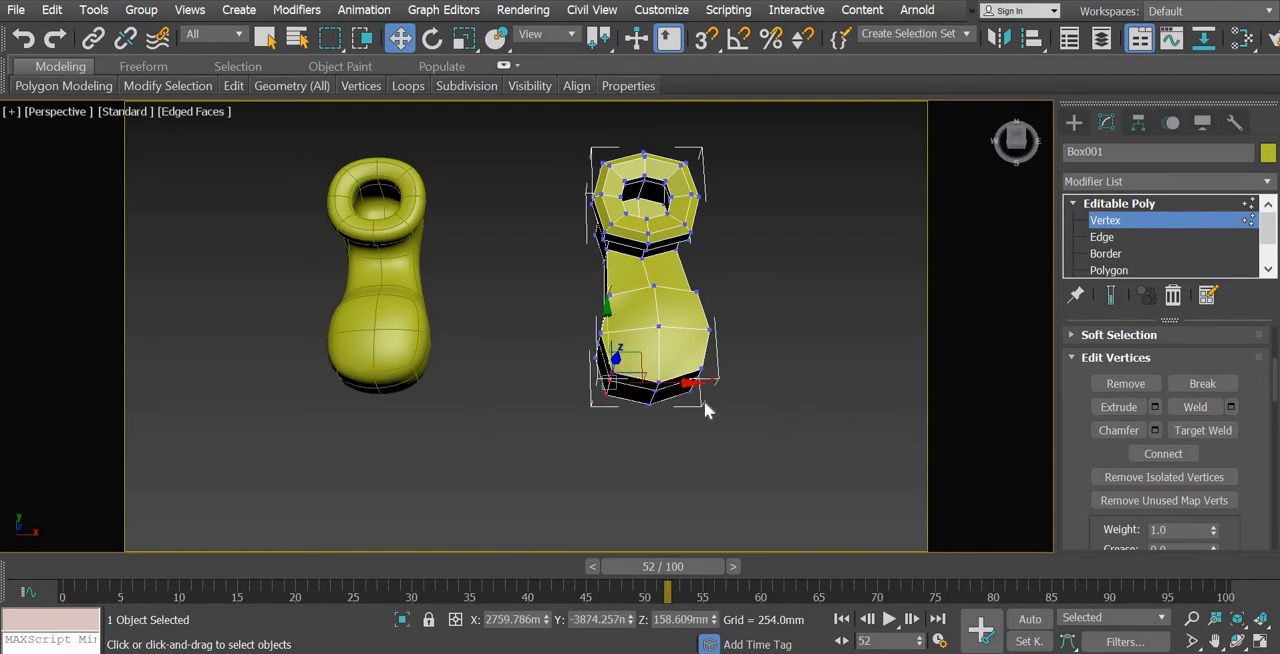
{"action": "left_click_drag", "start_coordinate": [688, 360], "coordinate": [693, 323]}
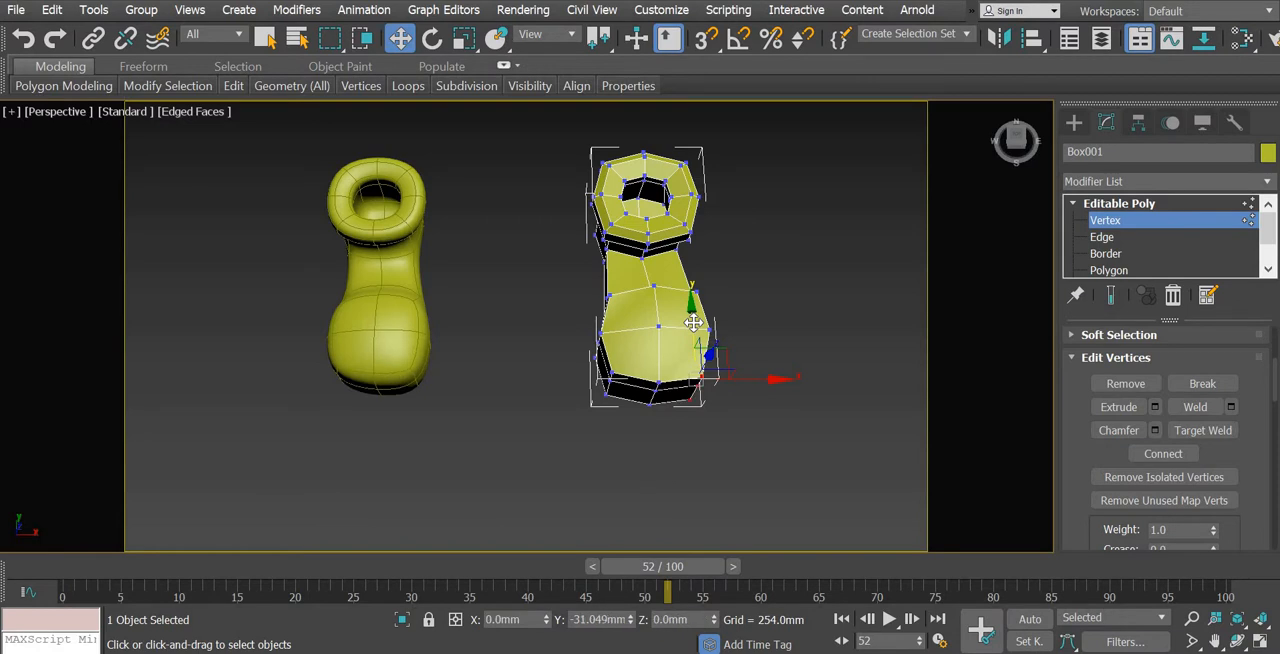
{"action": "middle_click_drag", "start_coordinate": [615, 437], "coordinate": [662, 437], "text": "alt"}
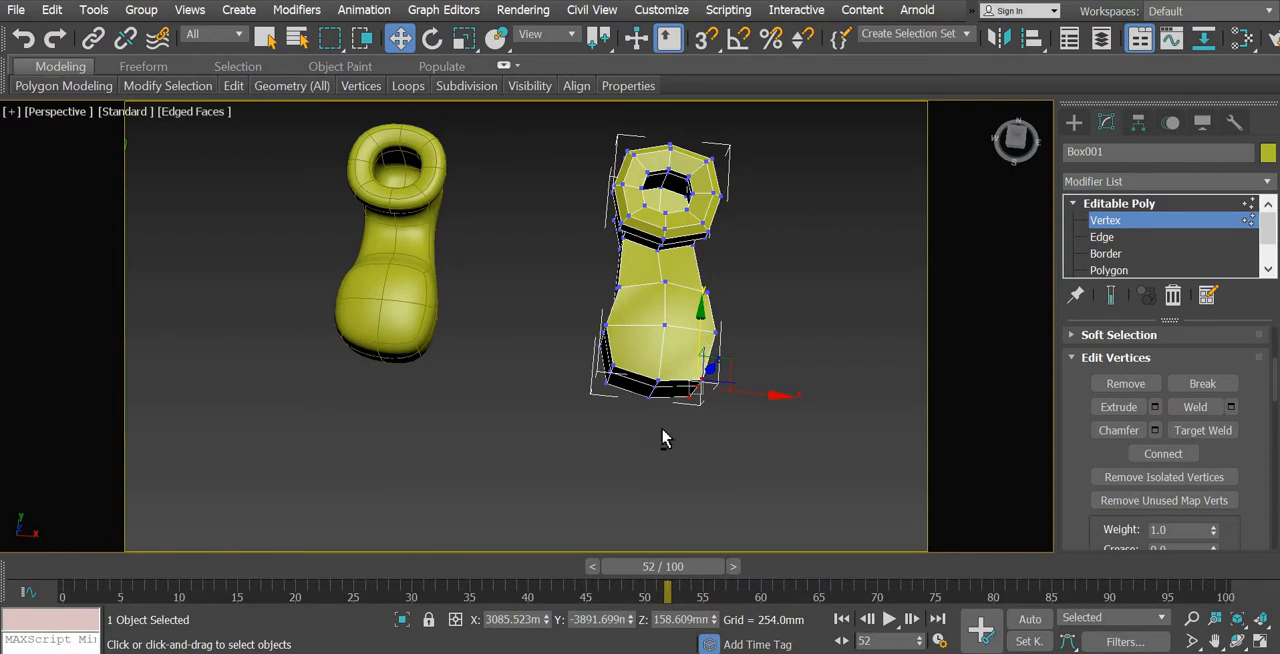
{"action": "middle_click_drag", "start_coordinate": [680, 383], "coordinate": [682, 376], "text": "alt"}
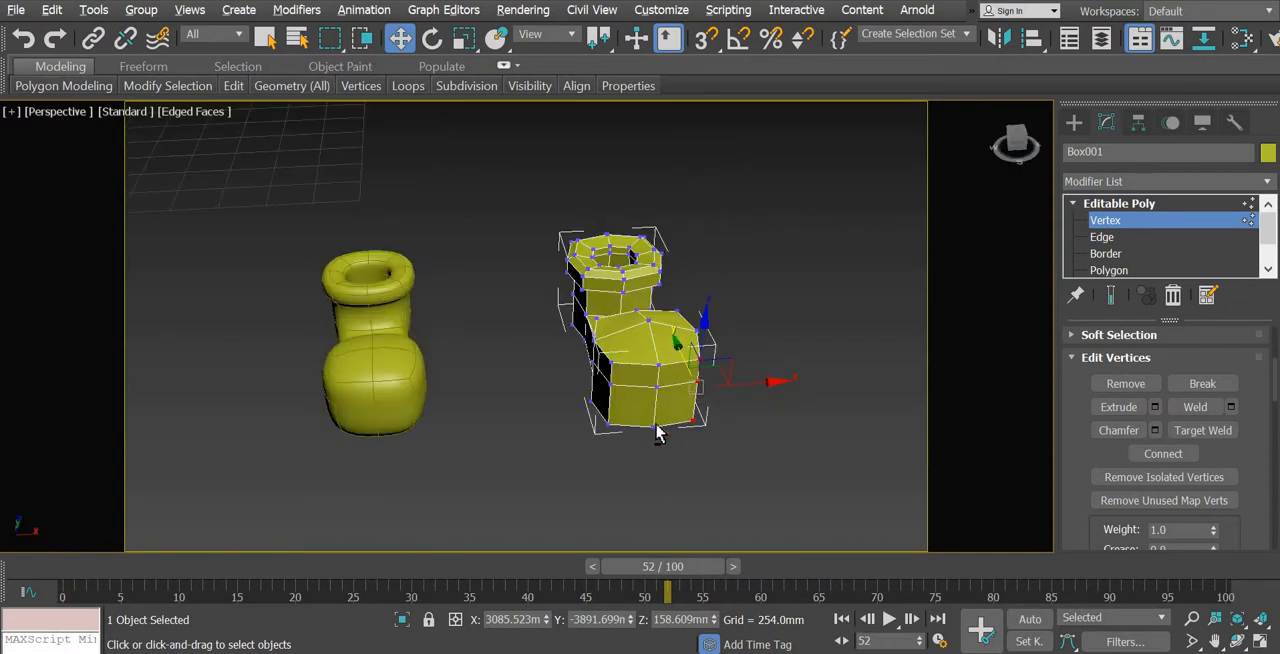
{"action": "middle_click_drag", "start_coordinate": [657, 433], "coordinate": [700, 345], "text": "alt"}
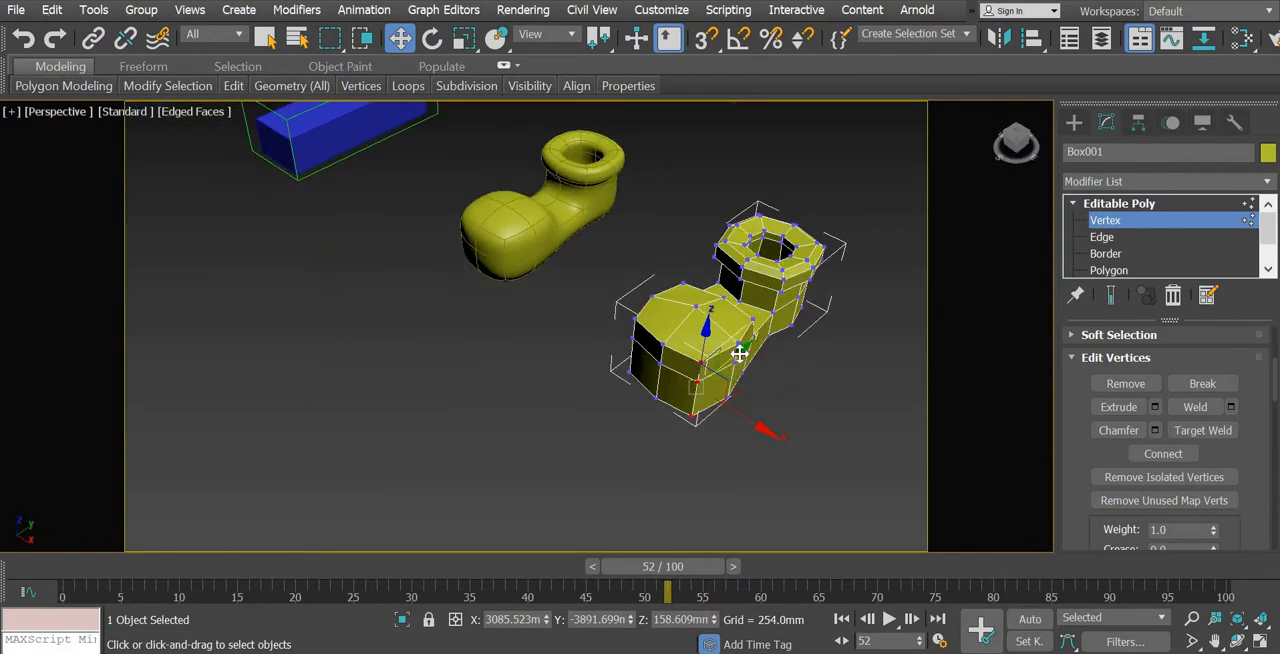
{"action": "left_click_drag", "start_coordinate": [737, 354], "coordinate": [734, 356]}
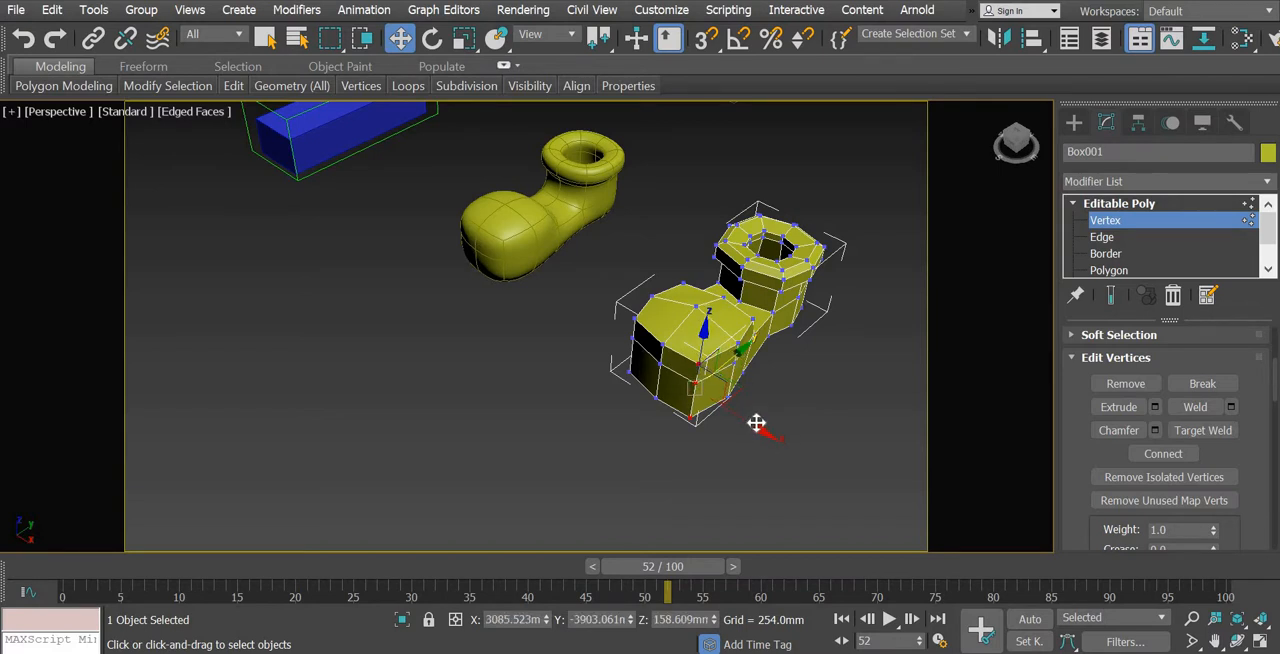
{"action": "left_click_drag", "start_coordinate": [761, 421], "coordinate": [763, 423]}
{"action": "middle_click_drag", "start_coordinate": [546, 403], "coordinate": [592, 403], "text": "alt"}
{"action": "left_click", "coordinate": [1074, 122]}
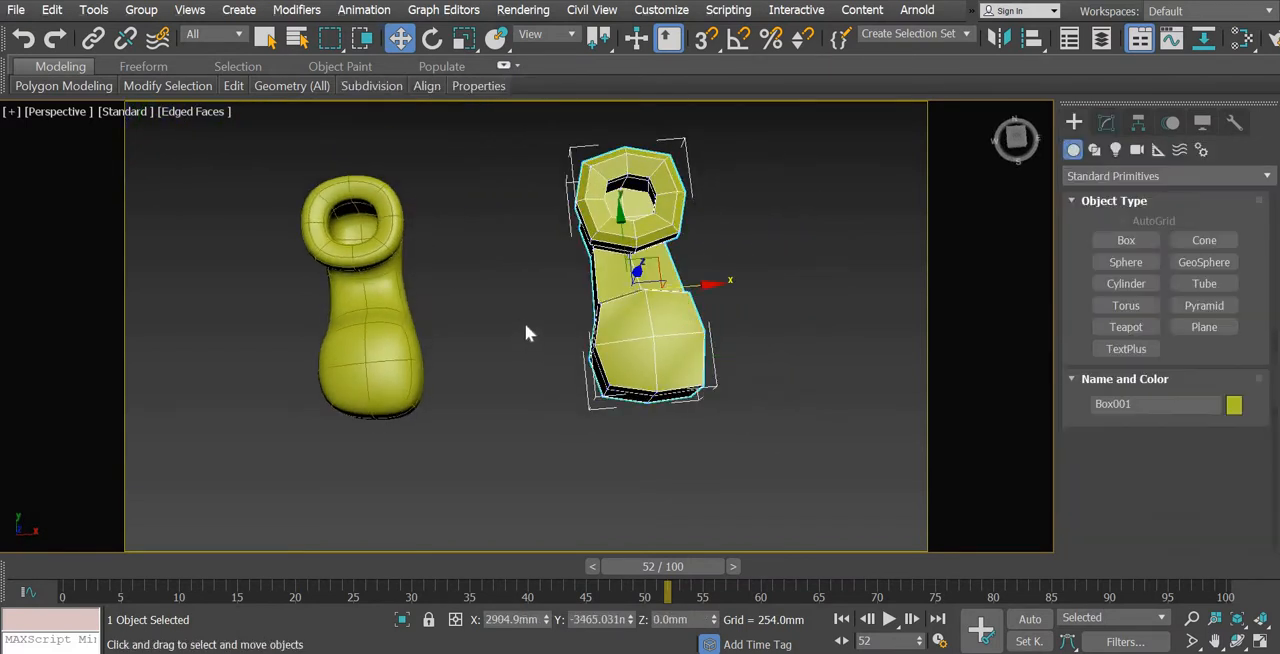
Delete the low-poly original shoe, keeping only the smoothed clone
{"action": "left_click", "coordinate": [454, 430]}
{"action": "middle_click_drag", "start_coordinate": [454, 392], "coordinate": [371, 309], "text": "alt"}
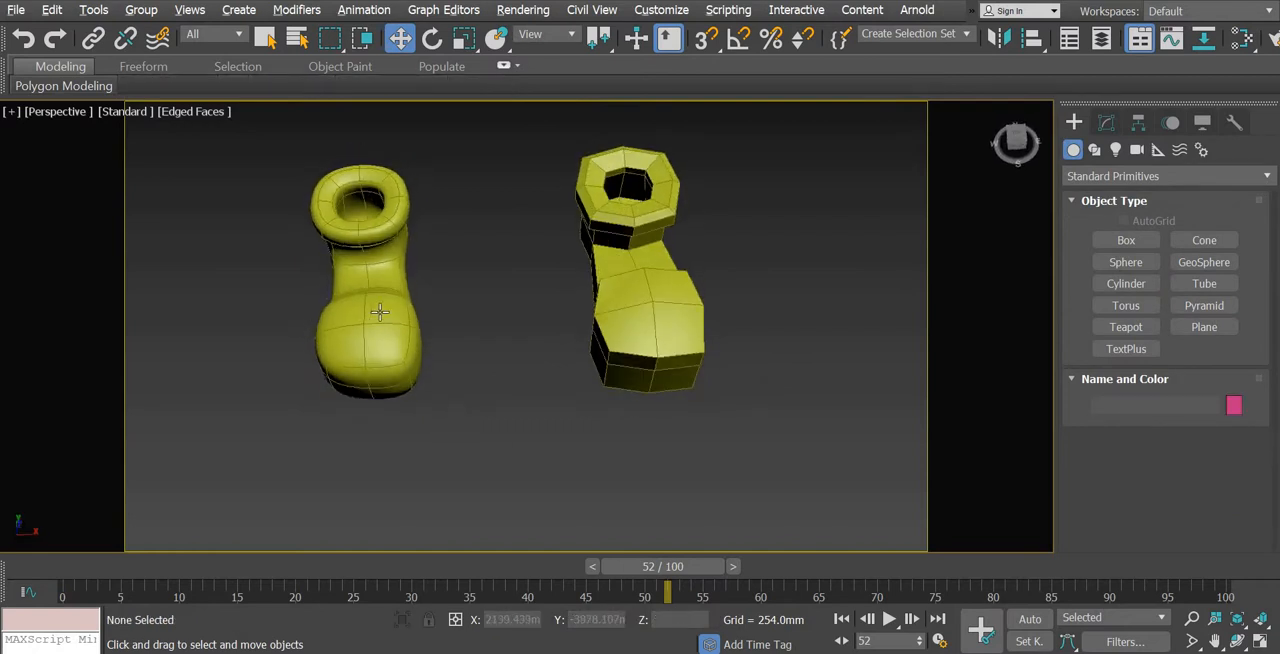
{"action": "left_click", "coordinate": [668, 340]}
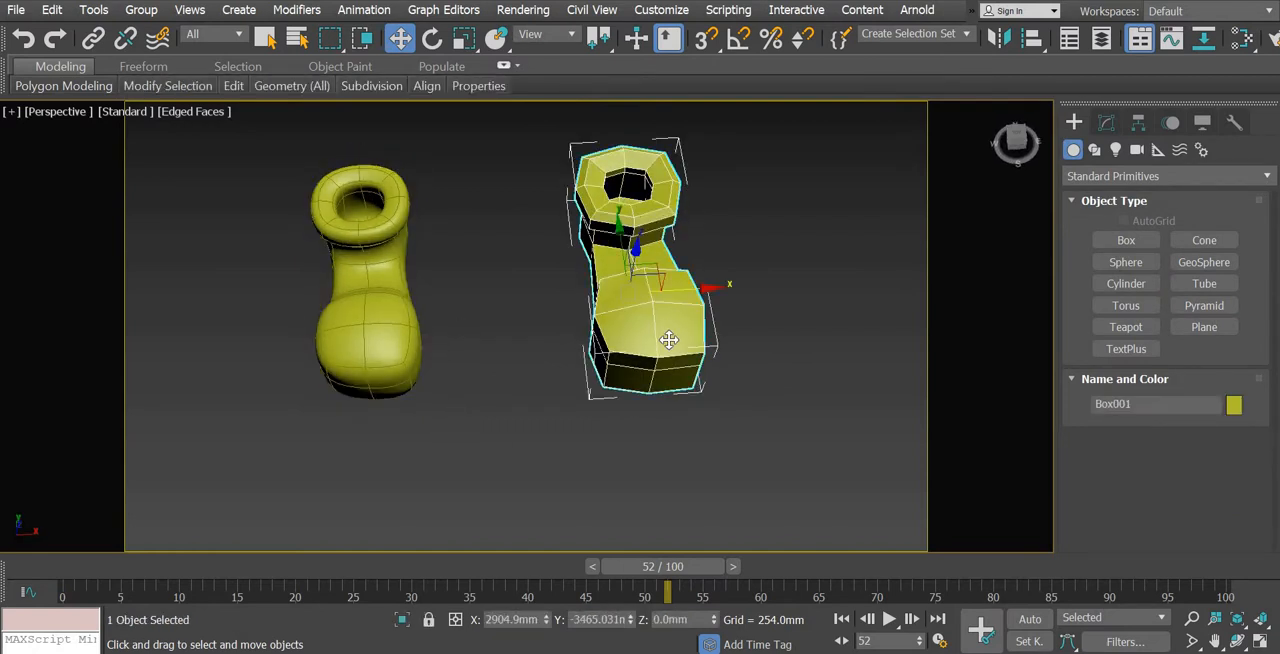
{"action": "key", "text": "Delete"}
Mirror the smoothed shoe across X as a copy and move the copy beside it to about X 2517 mm
{"action": "left_click", "coordinate": [400, 348]}
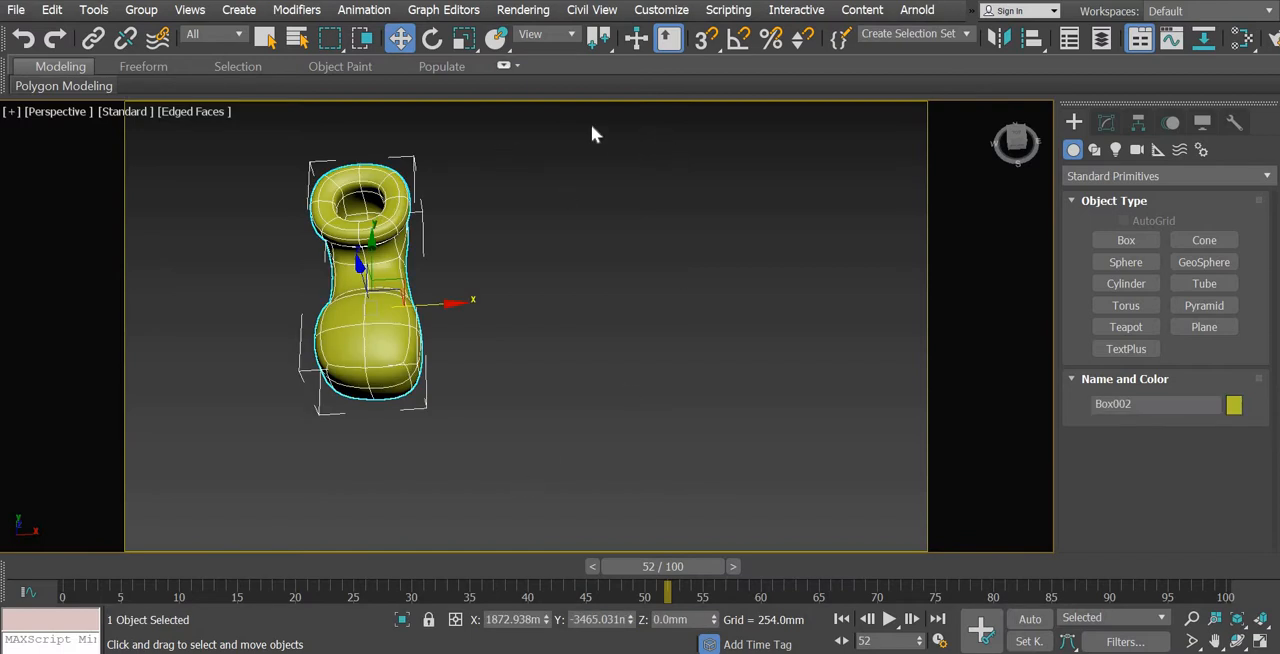
{"action": "left_click", "coordinate": [1001, 42]}
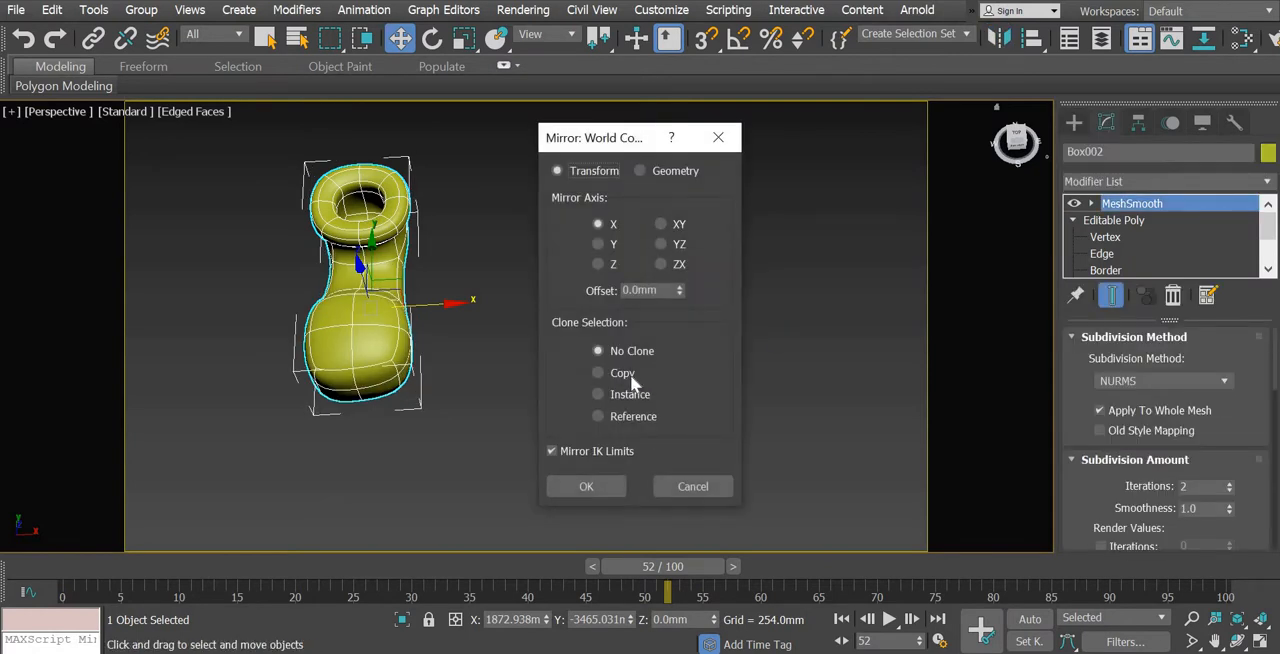
{"action": "left_click", "coordinate": [624, 374]}
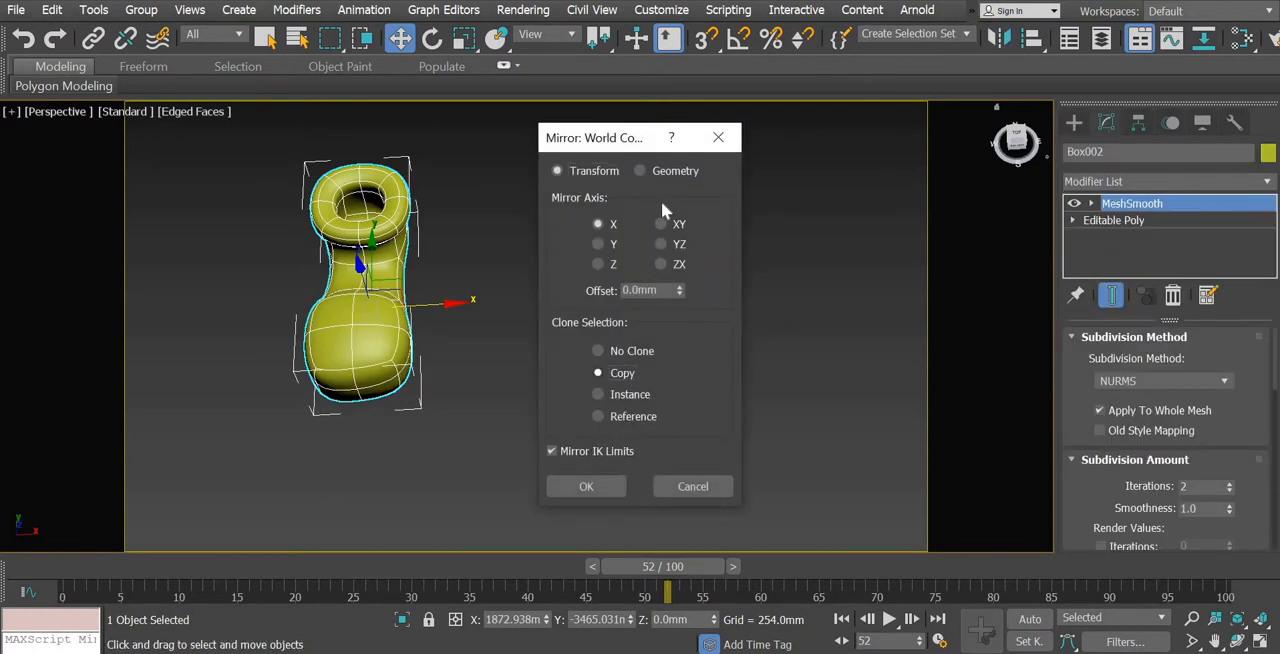
{"action": "left_click", "coordinate": [597, 244]}
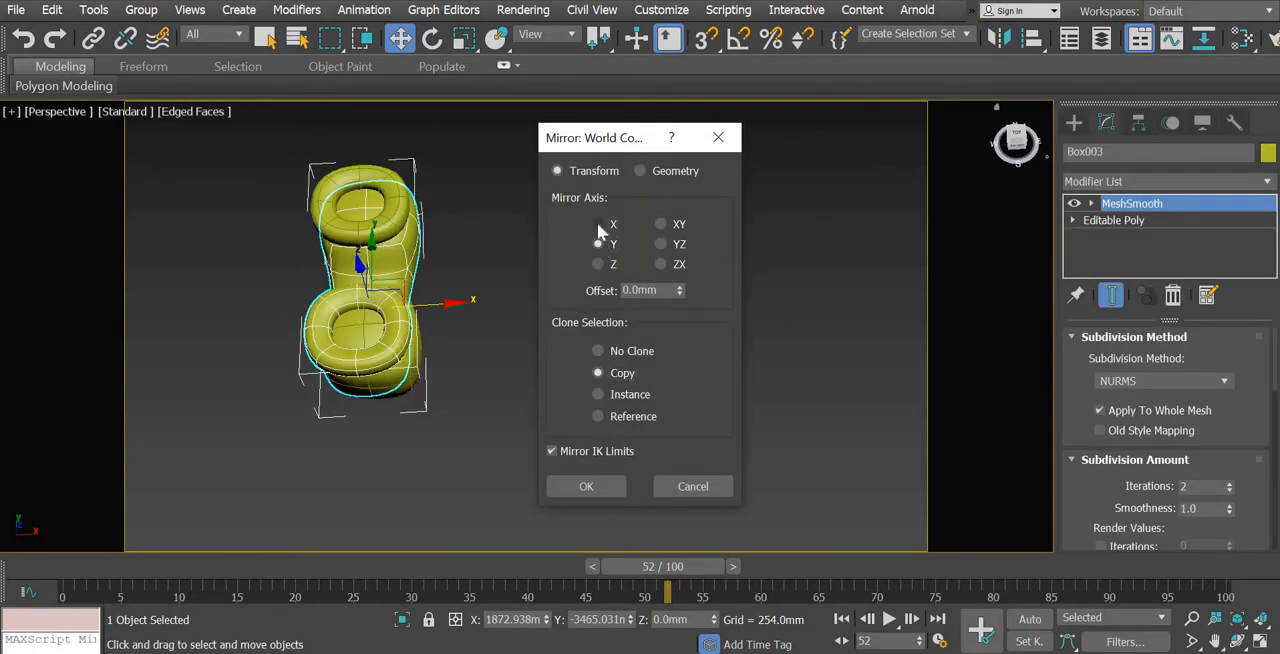
{"action": "left_click", "coordinate": [598, 225]}
{"action": "left_click", "coordinate": [586, 487]}
{"action": "left_click_drag", "start_coordinate": [466, 304], "coordinate": [634, 327]}
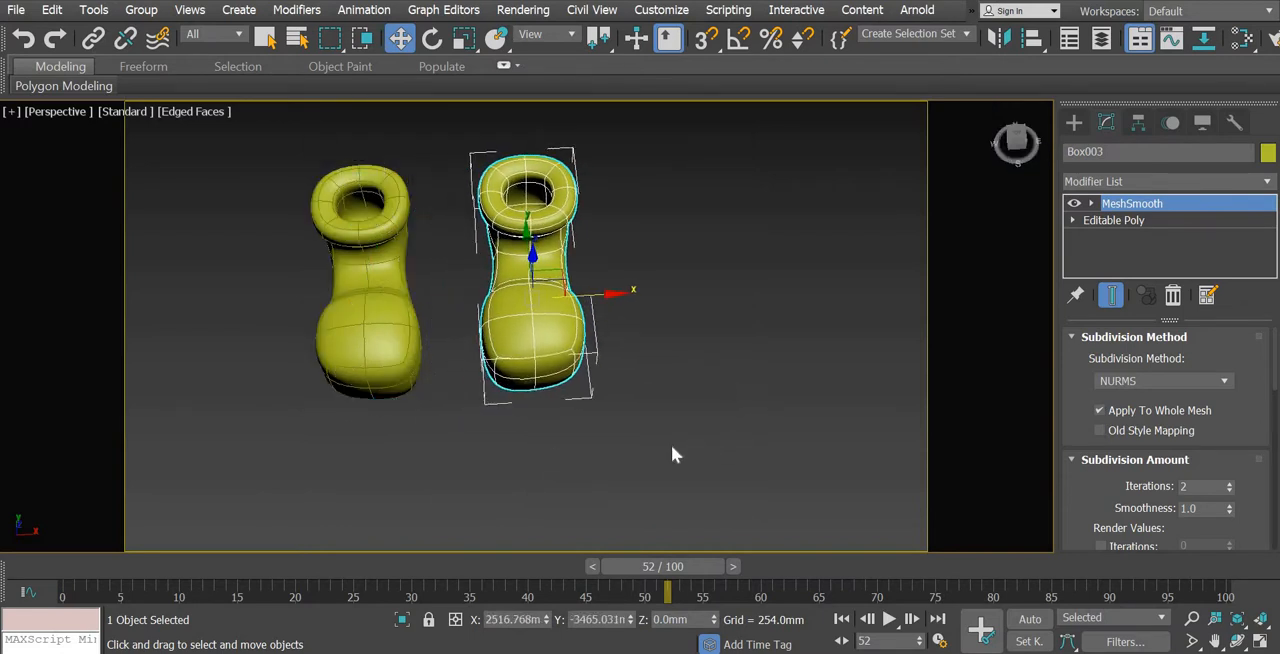
Select both smoothed shoes and change their object color to dark blue from the 3ds Max palette
{"action": "left_click", "coordinate": [636, 482]}
{"action": "scroll", "coordinate": [605, 437], "scroll_direction": "down", "scroll_amount": 5}
{"action": "middle_click_drag", "start_coordinate": [602, 441], "coordinate": [690, 452], "text": "alt"}
{"action": "scroll", "coordinate": [690, 452], "scroll_direction": "up", "scroll_amount": 5}
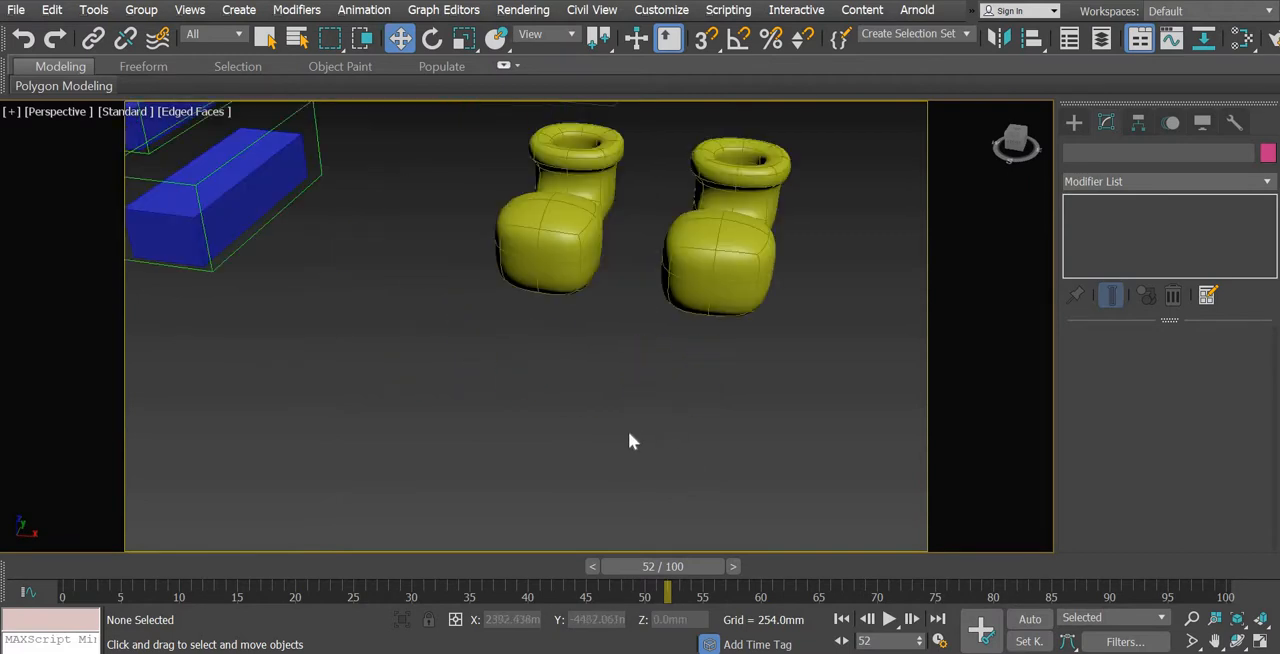
{"action": "scroll", "coordinate": [695, 468], "scroll_direction": "down", "scroll_amount": 5}
{"action": "scroll", "coordinate": [695, 468], "scroll_direction": "up", "scroll_amount": 4}
{"action": "scroll", "coordinate": [718, 466], "scroll_direction": "down", "scroll_amount": 2}
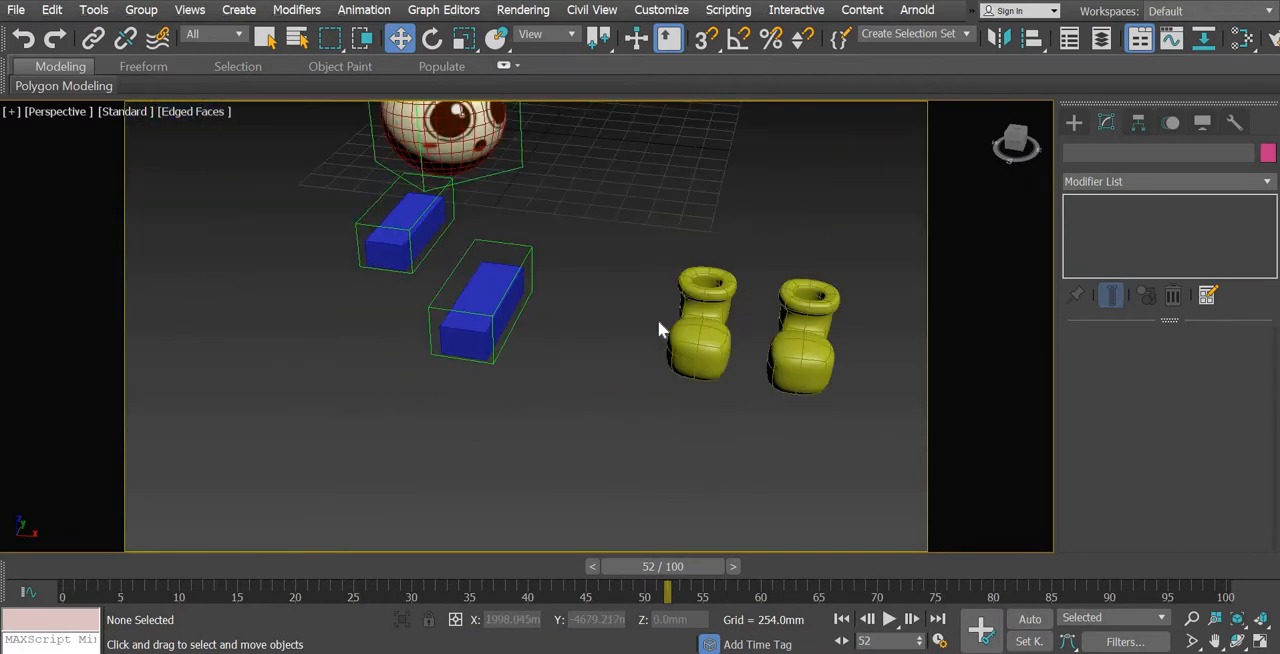
{"action": "left_click_drag", "start_coordinate": [659, 324], "coordinate": [1273, 340]}
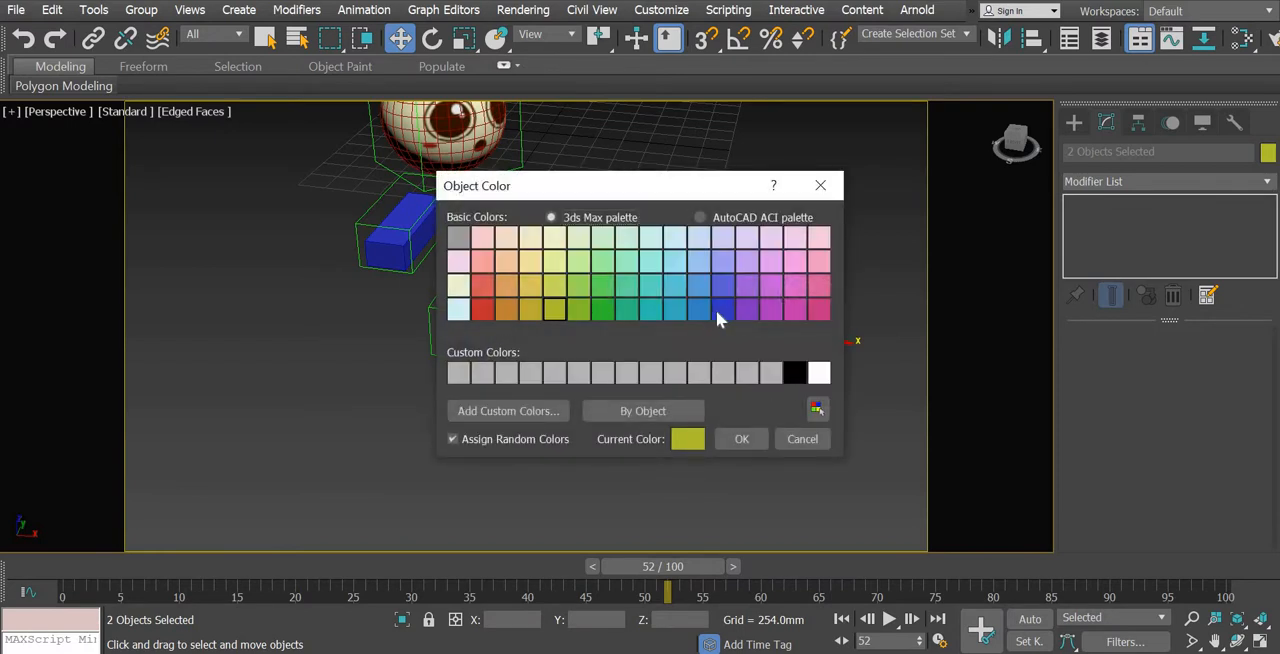
{"action": "left_click", "coordinate": [722, 309]}
{"action": "left_click", "coordinate": [741, 439]}
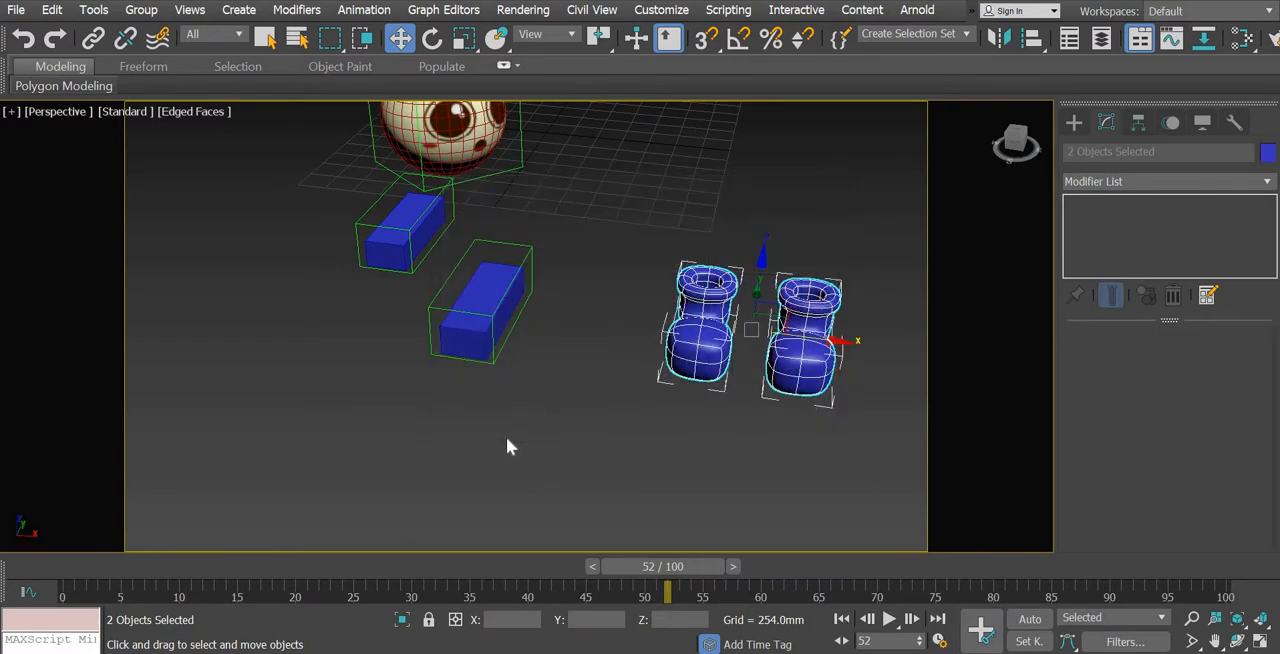
Select both blue shoes and move them together about 277 mm along X toward the character's box feet
{"action": "left_click", "coordinate": [506, 437]}
{"action": "middle_click_drag", "start_coordinate": [519, 403], "coordinate": [494, 479]}
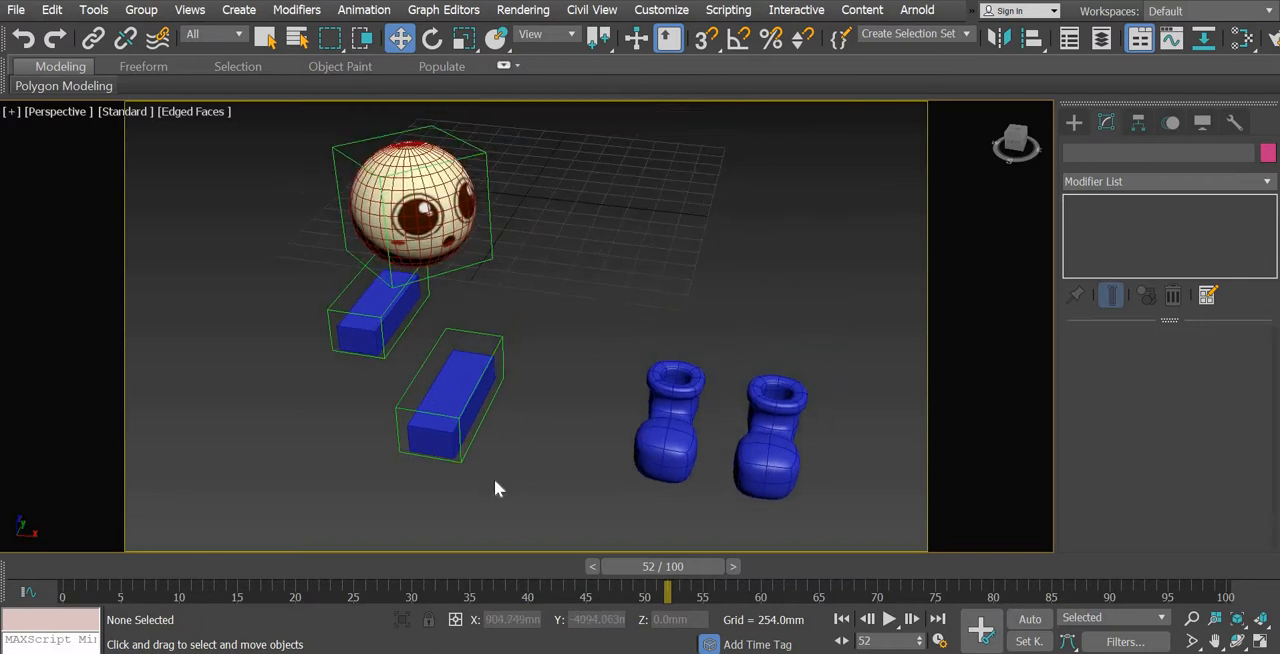
{"action": "left_click", "coordinate": [657, 452]}
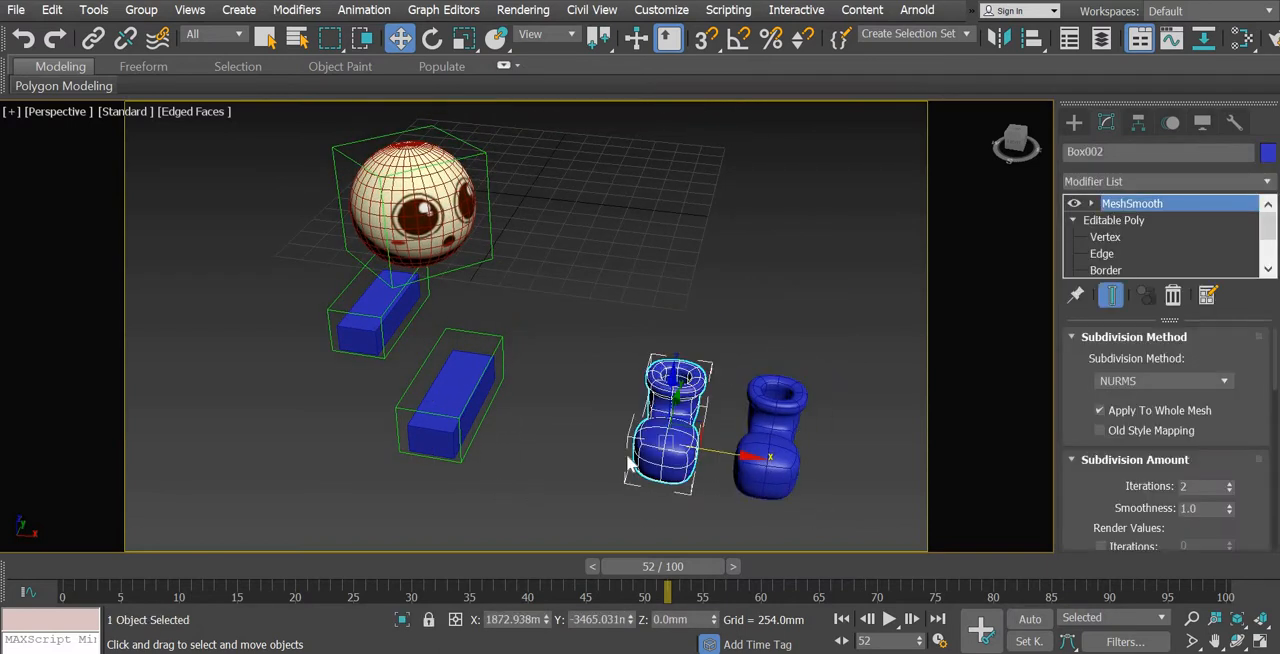
{"action": "left_click", "coordinate": [797, 457], "text": "ctrl"}
{"action": "left_click_drag", "start_coordinate": [566, 389], "coordinate": [700, 440]}
{"action": "key", "text": "ctrl+z"}
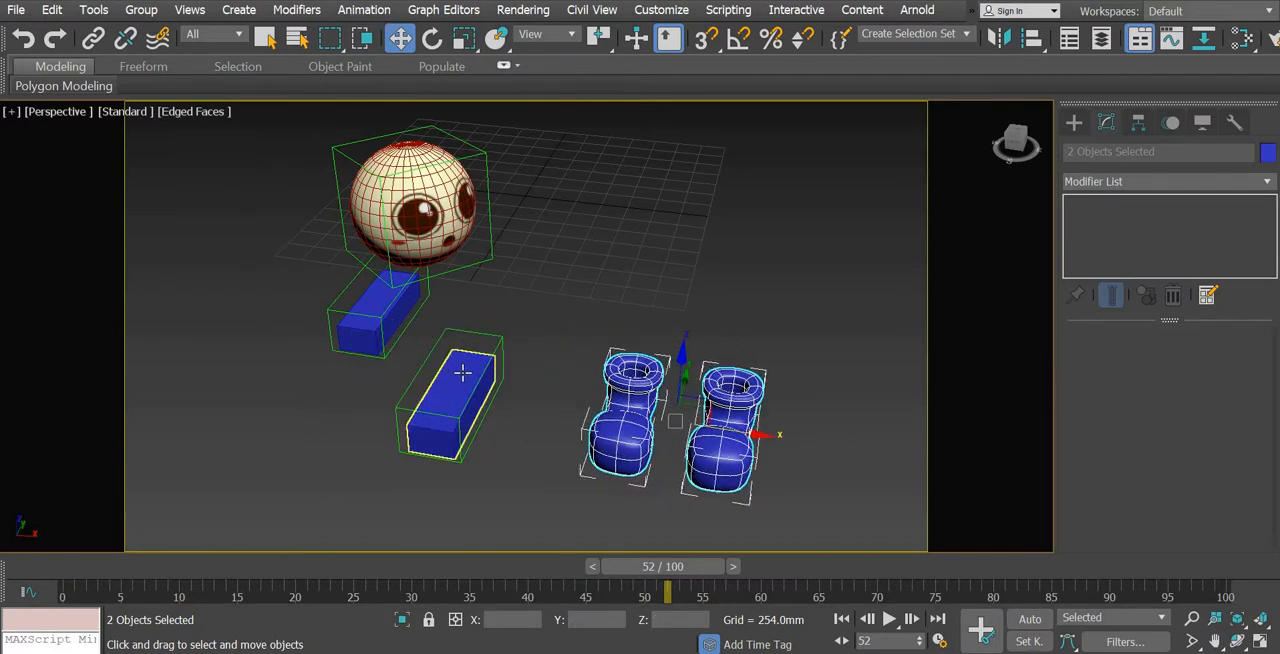
Delete the two blue placeholder boxes used as the character's feet, keeping their green control outlines
{"action": "left_click", "coordinate": [463, 372]}
{"action": "left_click", "coordinate": [395, 325]}
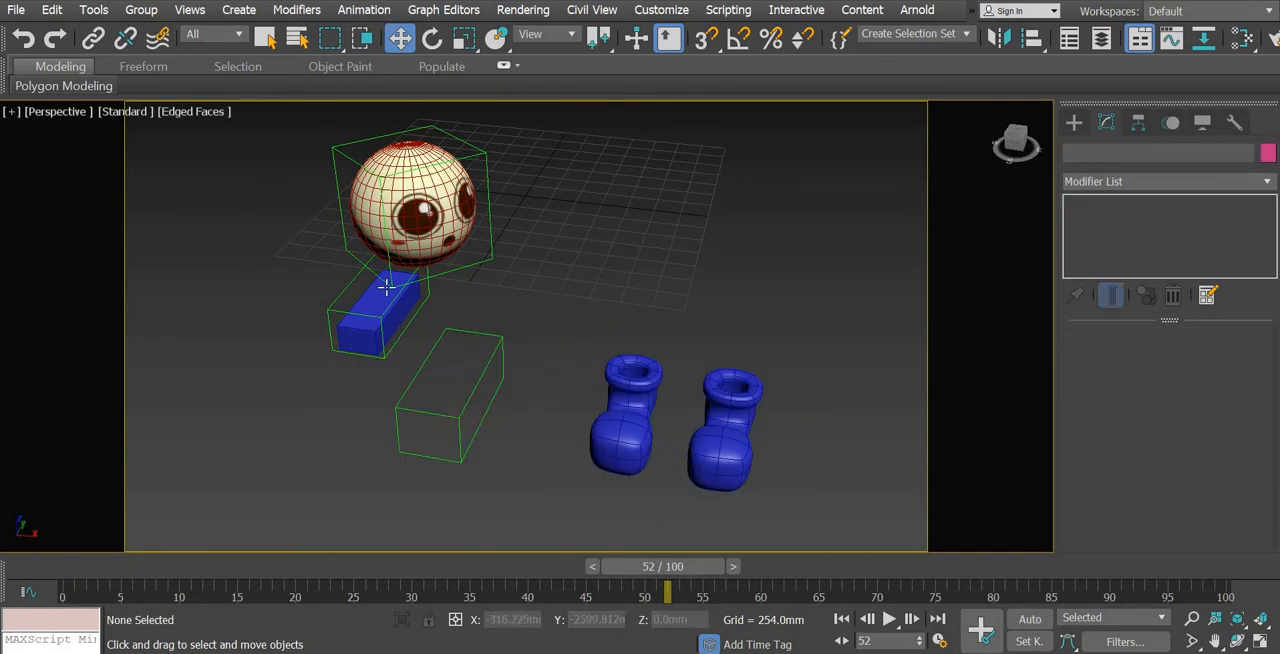
{"action": "left_click", "coordinate": [380, 307]}
{"action": "left_click", "coordinate": [782, 338]}
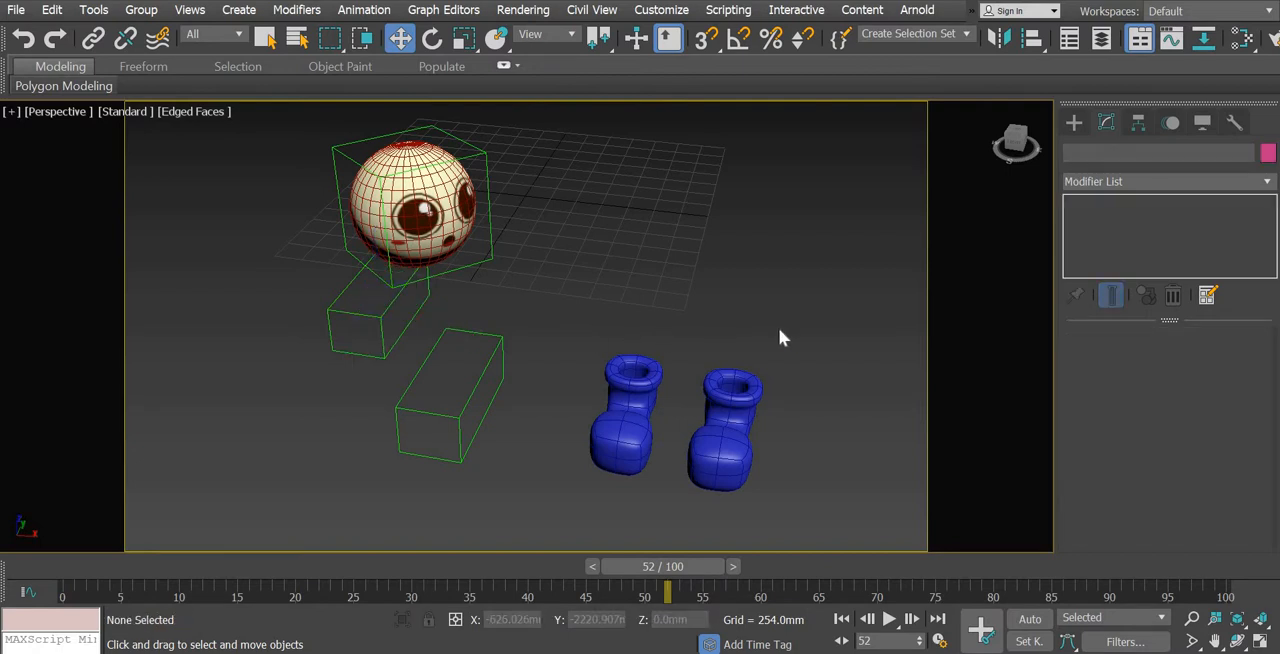
Move the outer blue shoe into the nearer green foot control and center it inside the outline, at about X 467 mm, Y -3526 mm
{"action": "left_click", "coordinate": [722, 410]}
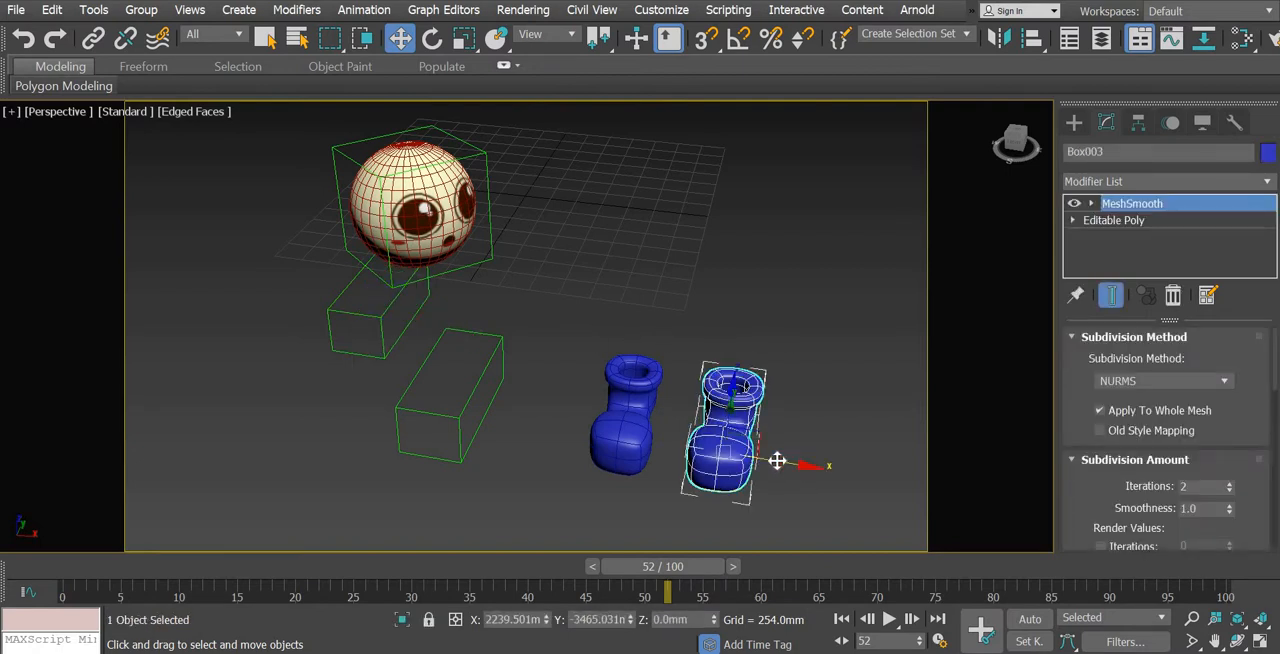
{"action": "left_click_drag", "start_coordinate": [777, 461], "coordinate": [531, 422]}
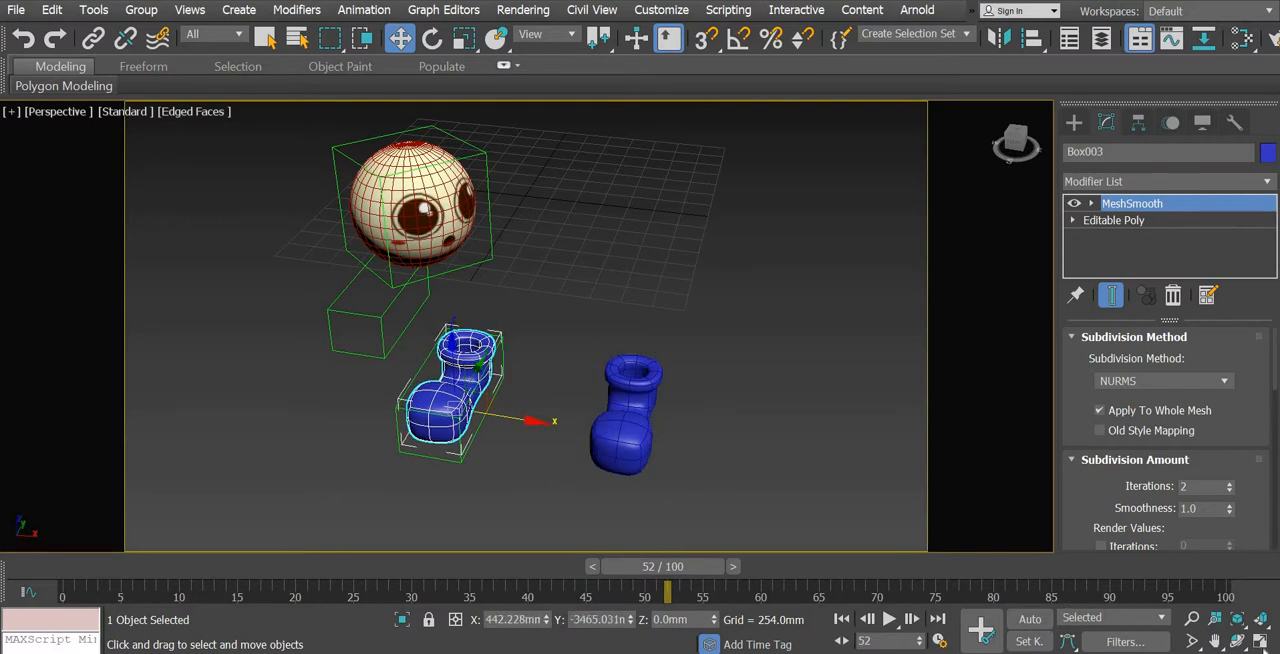
{"action": "left_click", "coordinate": [1262, 642]}
{"action": "middle_click_drag", "start_coordinate": [501, 428], "coordinate": [510, 349]}
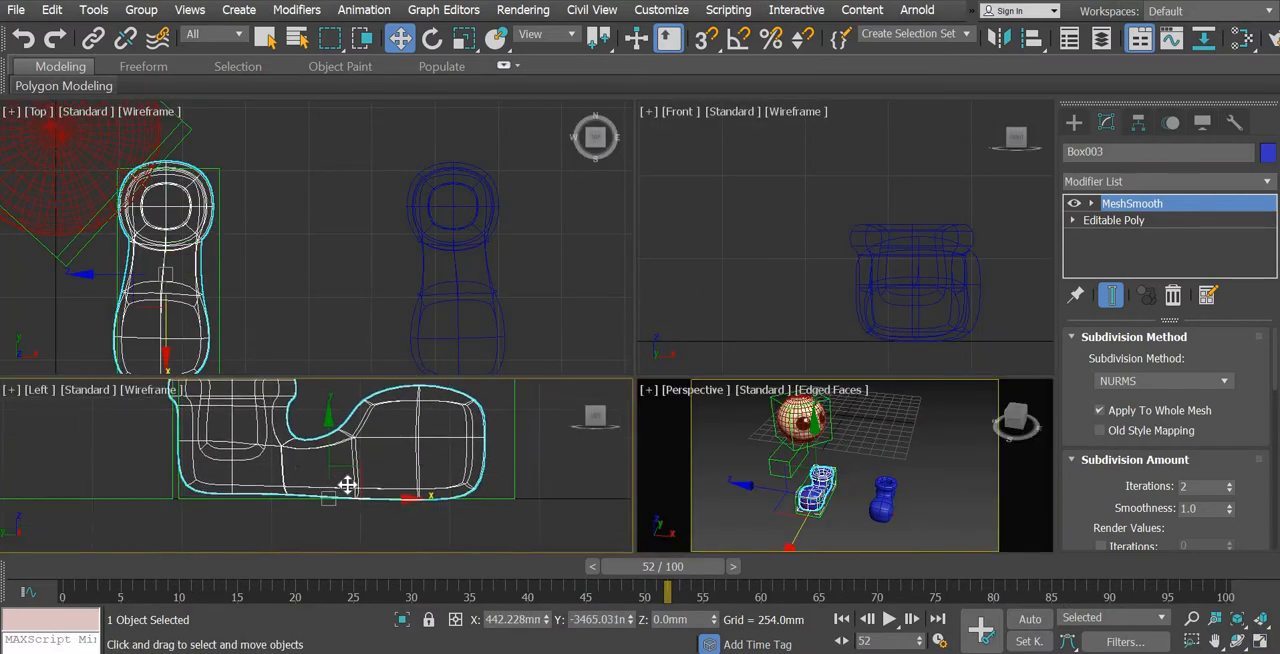
{"action": "left_click_drag", "start_coordinate": [406, 502], "coordinate": [423, 500]}
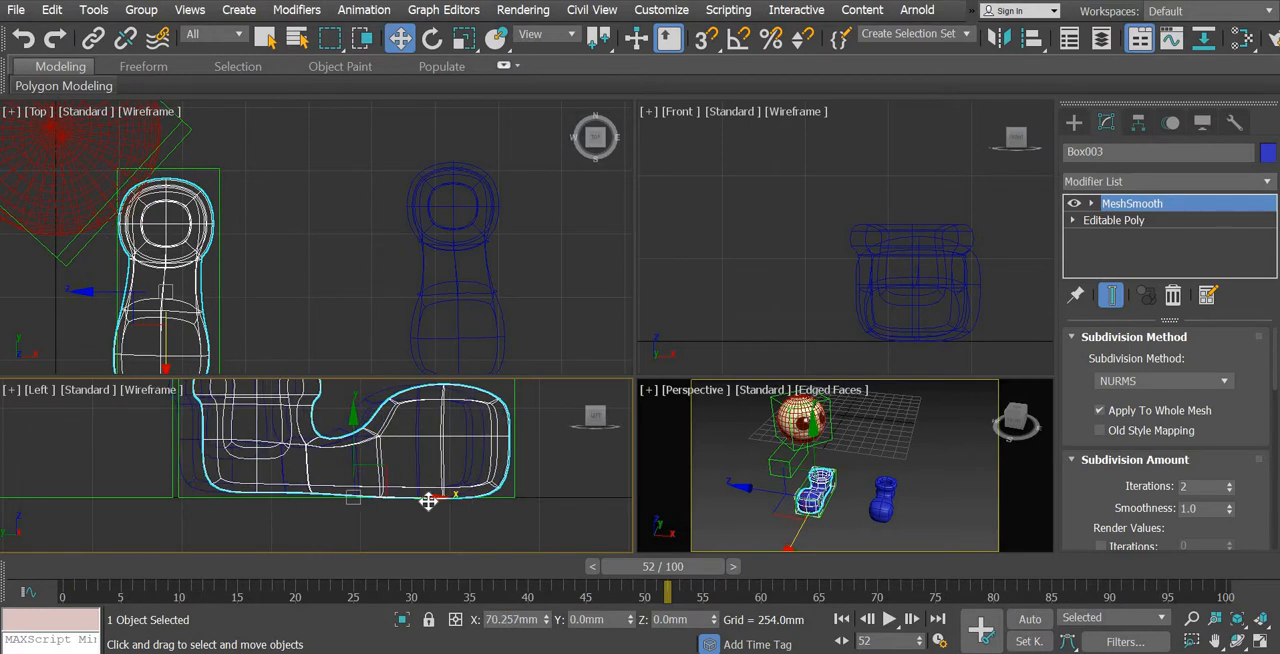
{"action": "middle_click_drag", "start_coordinate": [378, 482], "coordinate": [371, 529]}
{"action": "middle_click_drag", "start_coordinate": [242, 288], "coordinate": [314, 216]}
{"action": "left_click_drag", "start_coordinate": [318, 215], "coordinate": [325, 215]}
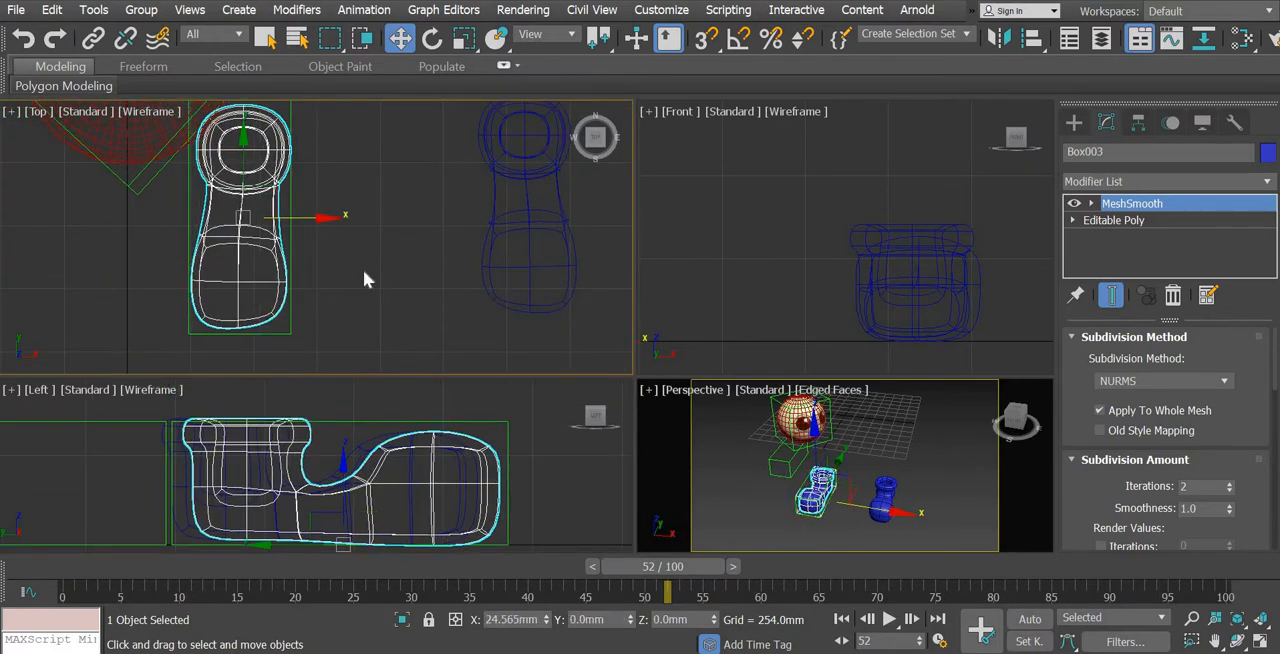
{"action": "scroll", "coordinate": [477, 333], "scroll_direction": "down", "scroll_amount": 2}
{"action": "middle_click_drag", "start_coordinate": [369, 219], "coordinate": [447, 263]}
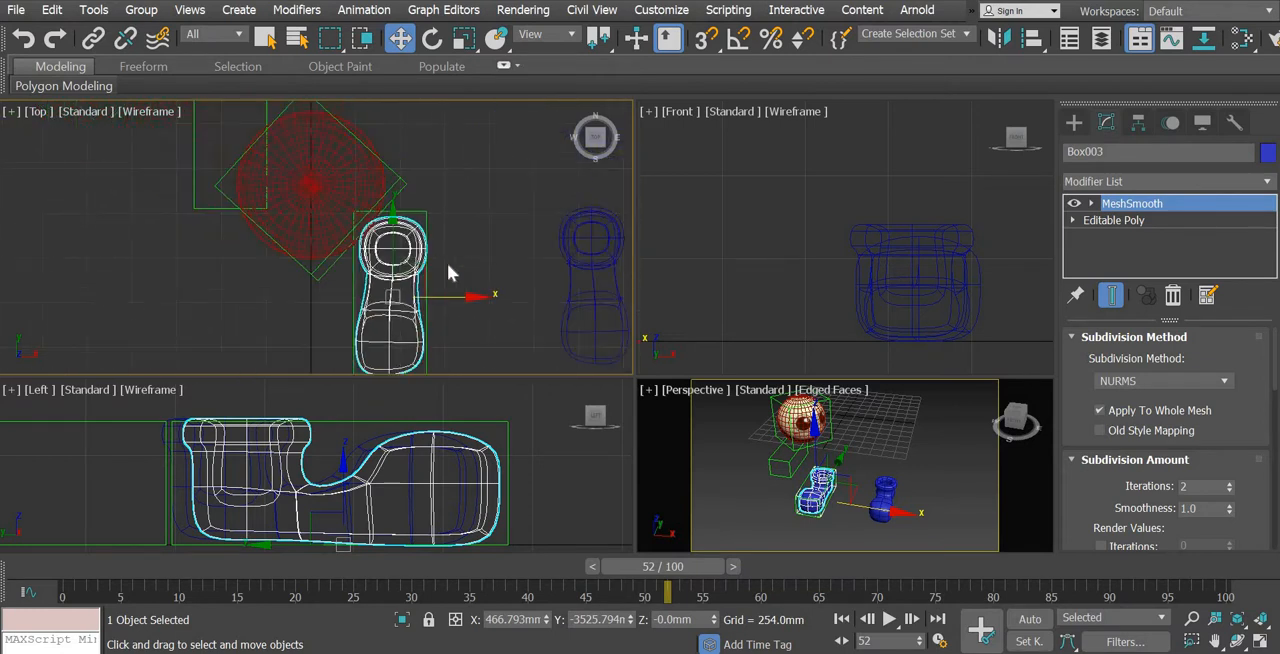
{"action": "left_click_drag", "start_coordinate": [426, 259], "coordinate": [267, 89]}
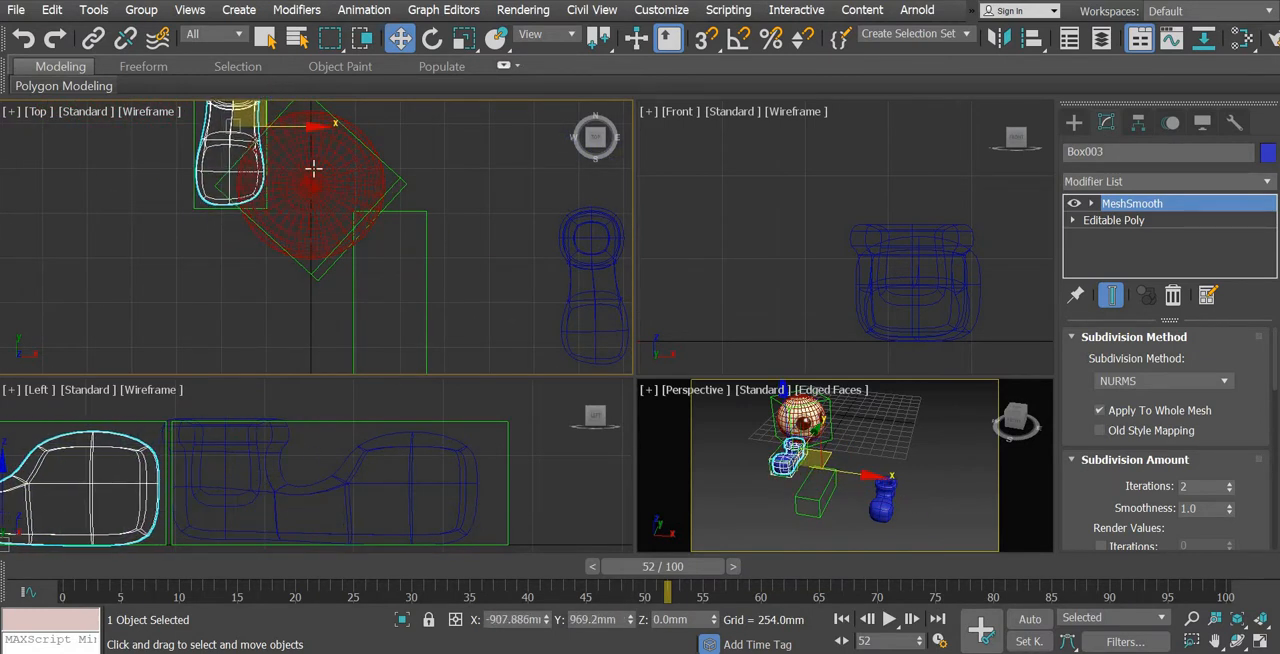
{"action": "key", "text": "ctrl+z"}
{"action": "key", "text": "shift+z"}
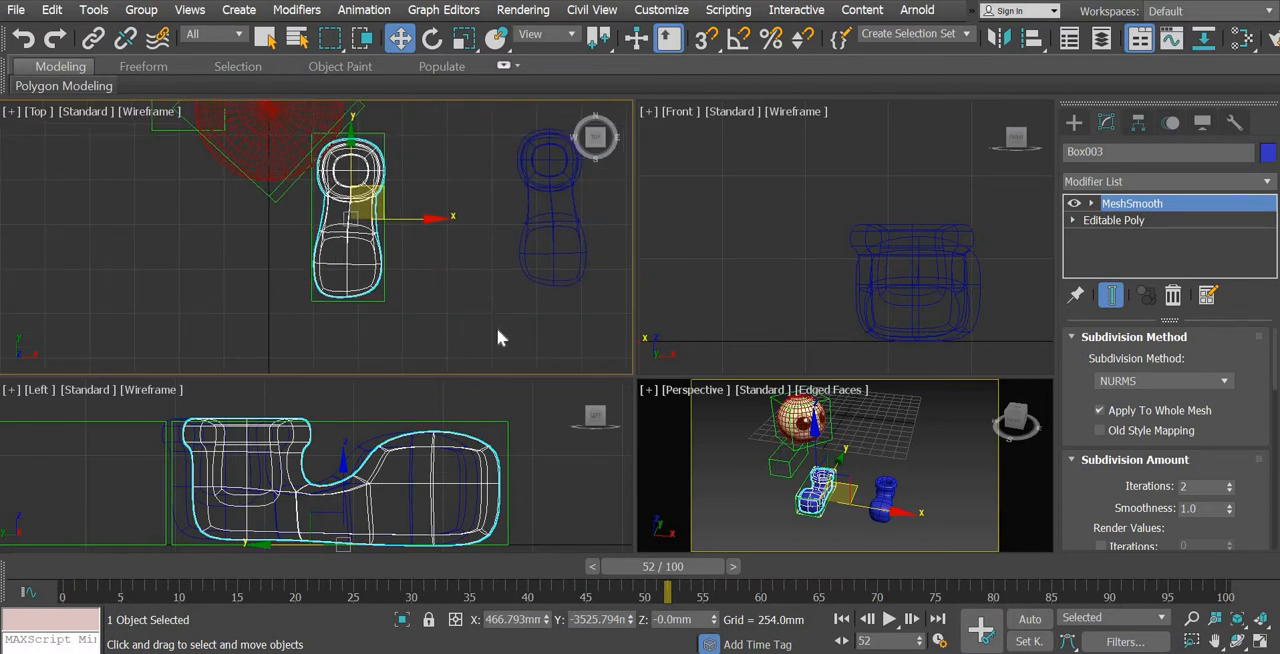
Move the remaining blue shoe into the farther green foot control and align it within the outline, at about X -472 mm, Y -2553 mm
{"action": "left_click", "coordinate": [405, 305]}
{"action": "left_click", "coordinate": [366, 274]}
{"action": "middle_click_drag", "start_coordinate": [579, 285], "coordinate": [607, 361]}
{"action": "left_click", "coordinate": [571, 322]}
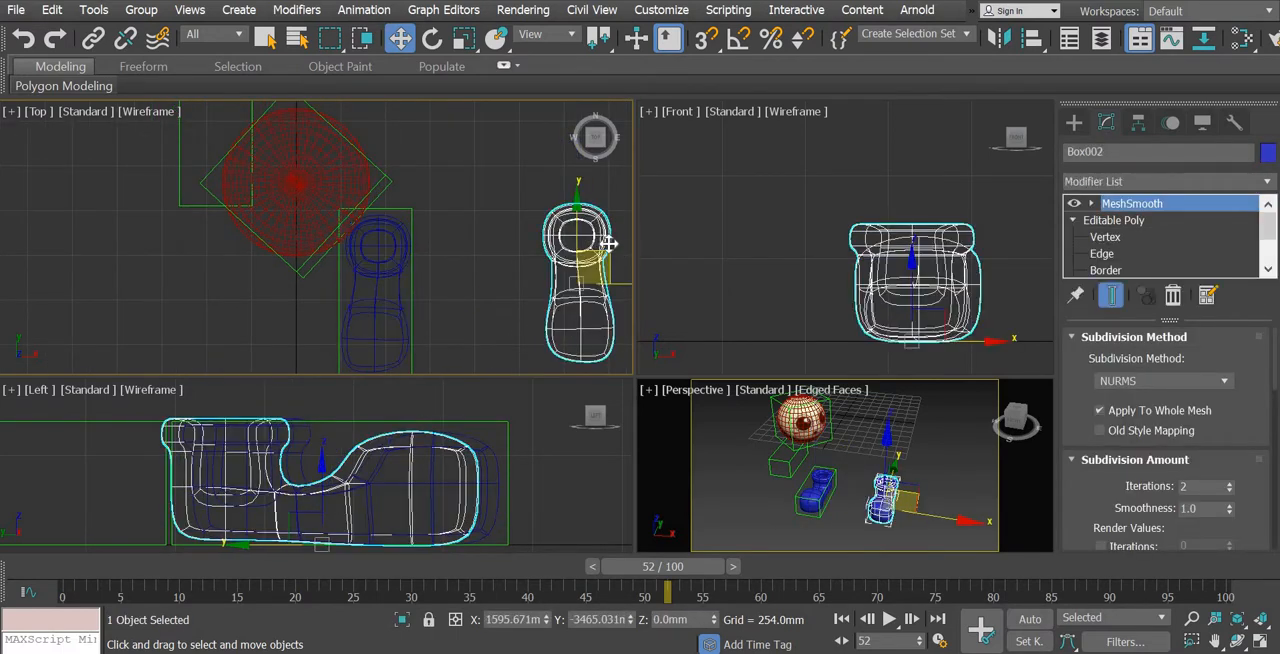
{"action": "left_click_drag", "start_coordinate": [600, 220], "coordinate": [243, 86]}
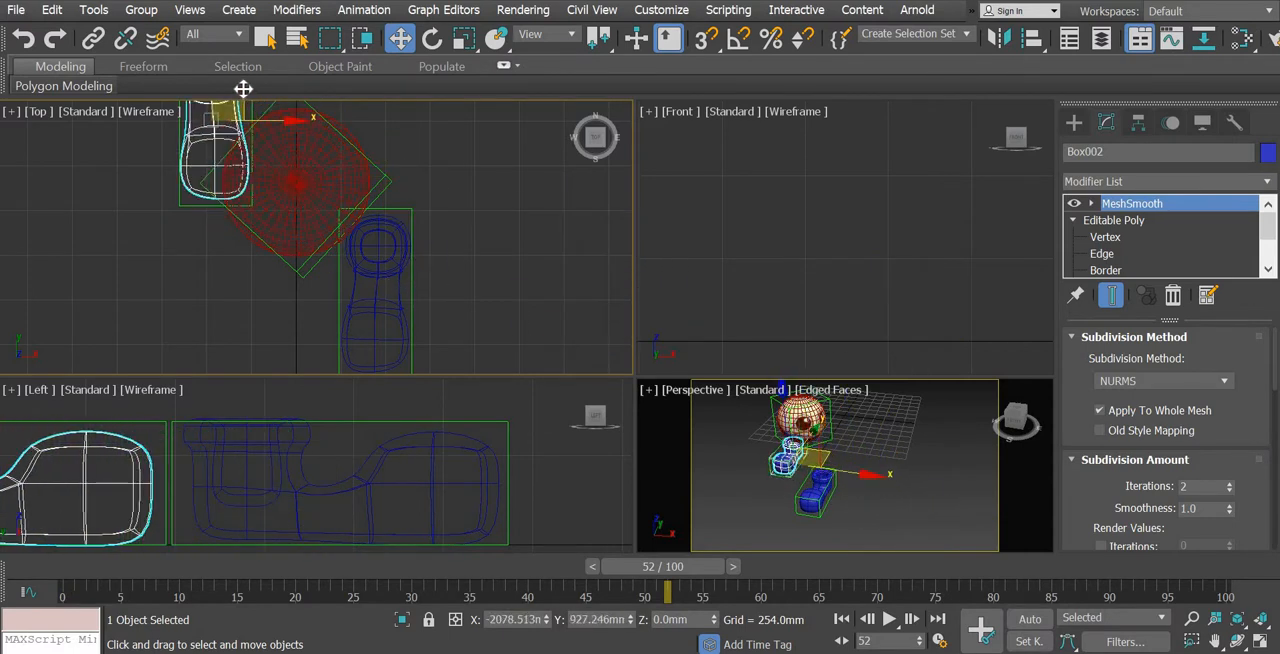
{"action": "scroll", "coordinate": [938, 273], "scroll_direction": "down", "scroll_amount": 5}
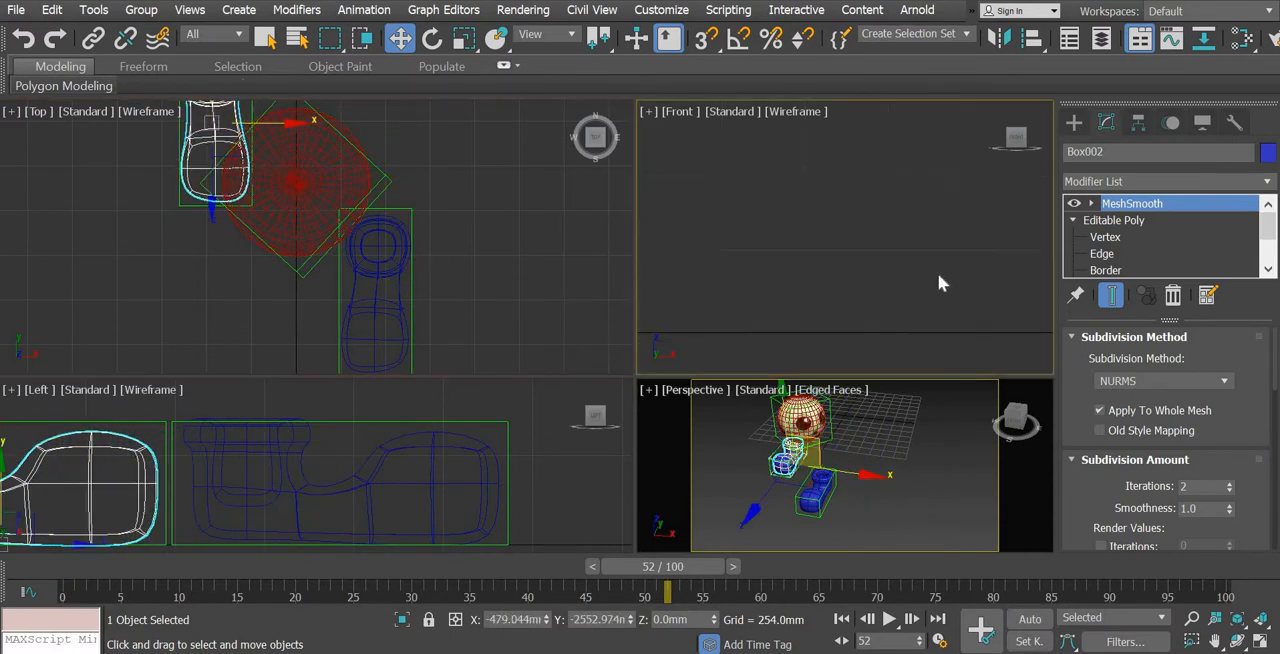
{"action": "scroll", "coordinate": [794, 287], "scroll_direction": "up", "scroll_amount": 5}
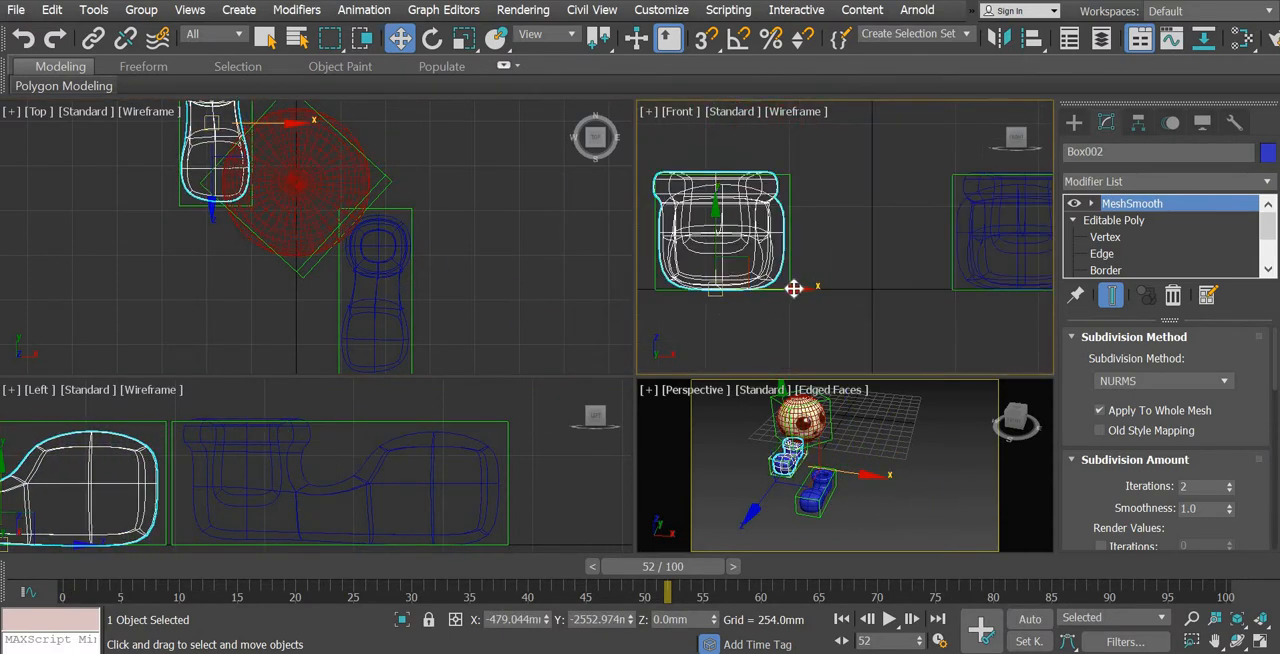
Link each blue shoe to its surrounding green foot control as the parent
{"action": "left_click", "coordinate": [913, 501]}
{"action": "left_click", "coordinate": [1262, 642]}
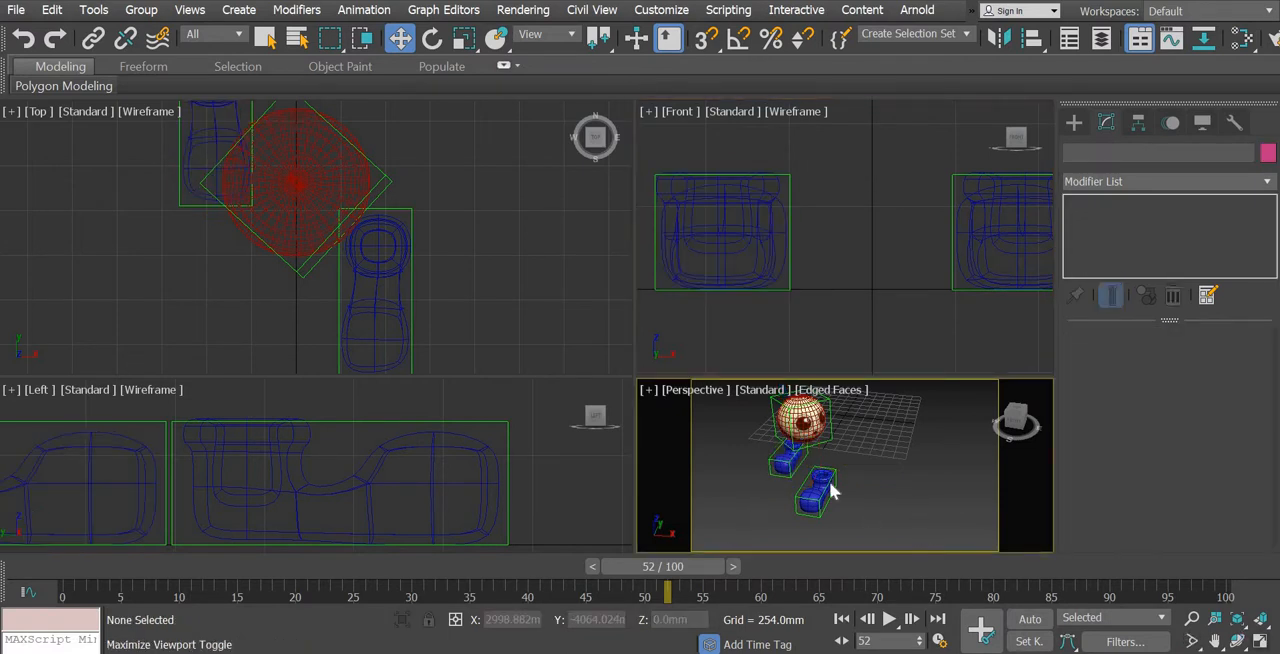
{"action": "middle_click_drag", "start_coordinate": [597, 409], "coordinate": [614, 443]}
{"action": "scroll", "coordinate": [695, 497], "scroll_direction": "up", "scroll_amount": 4}
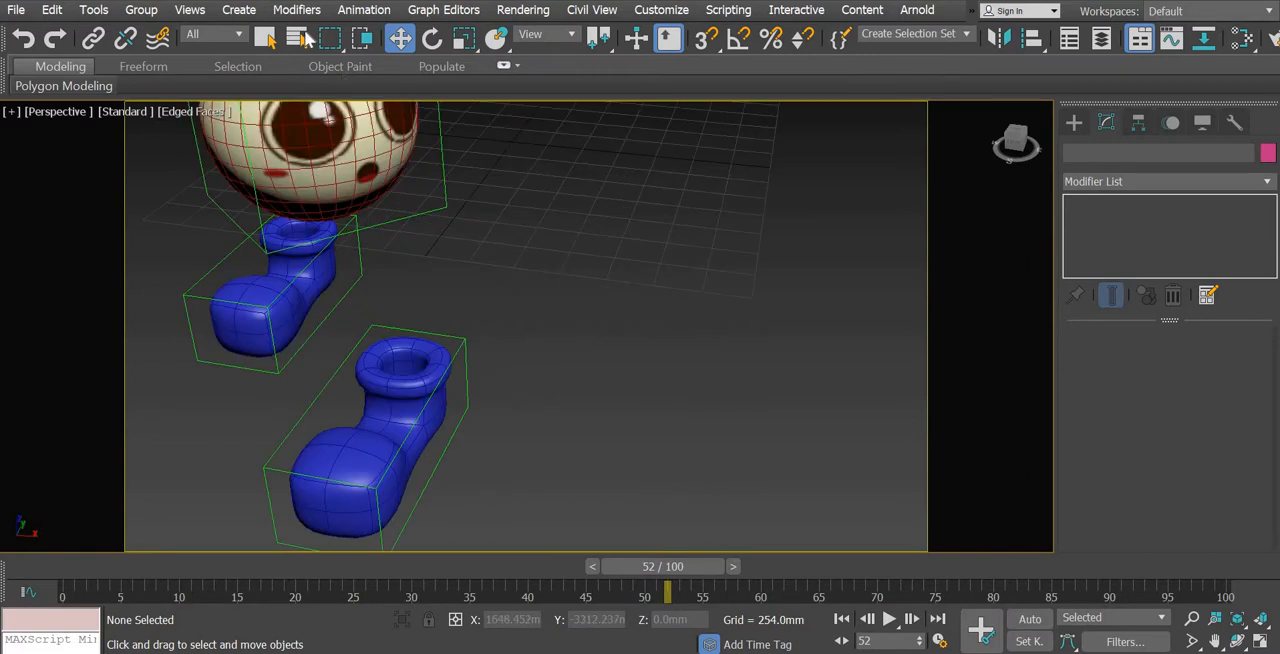
{"action": "left_click", "coordinate": [93, 37]}
{"action": "left_click", "coordinate": [390, 393]}
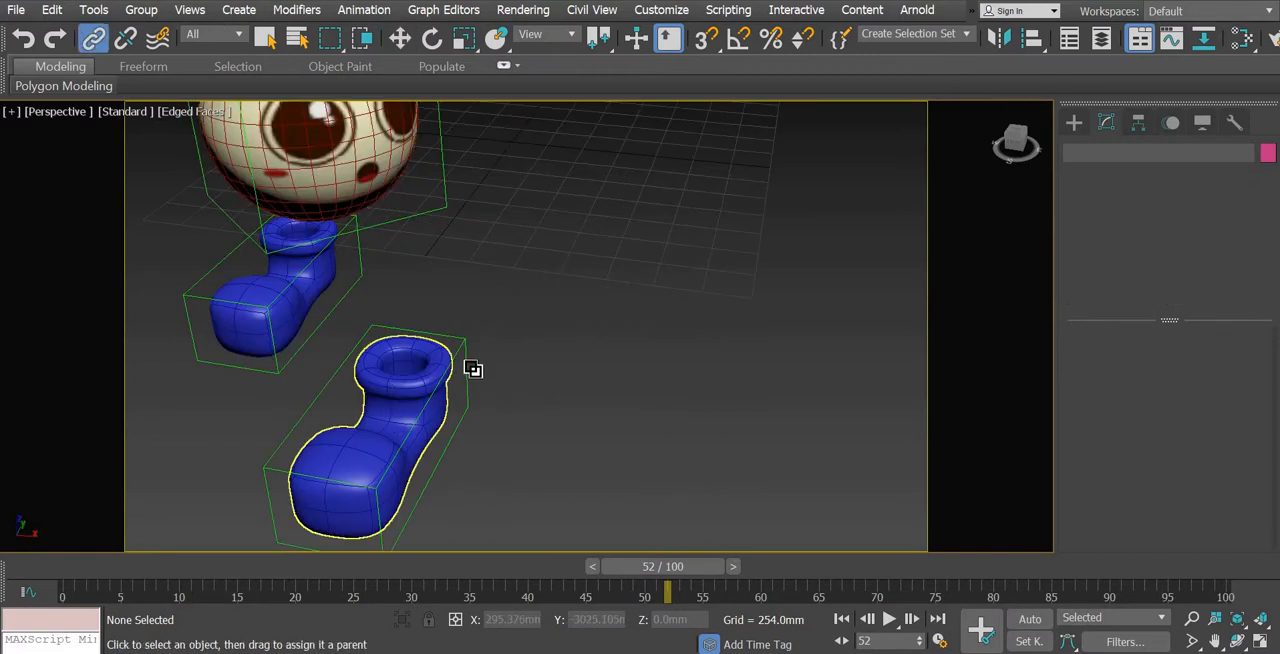
{"action": "left_click", "coordinate": [300, 300]}
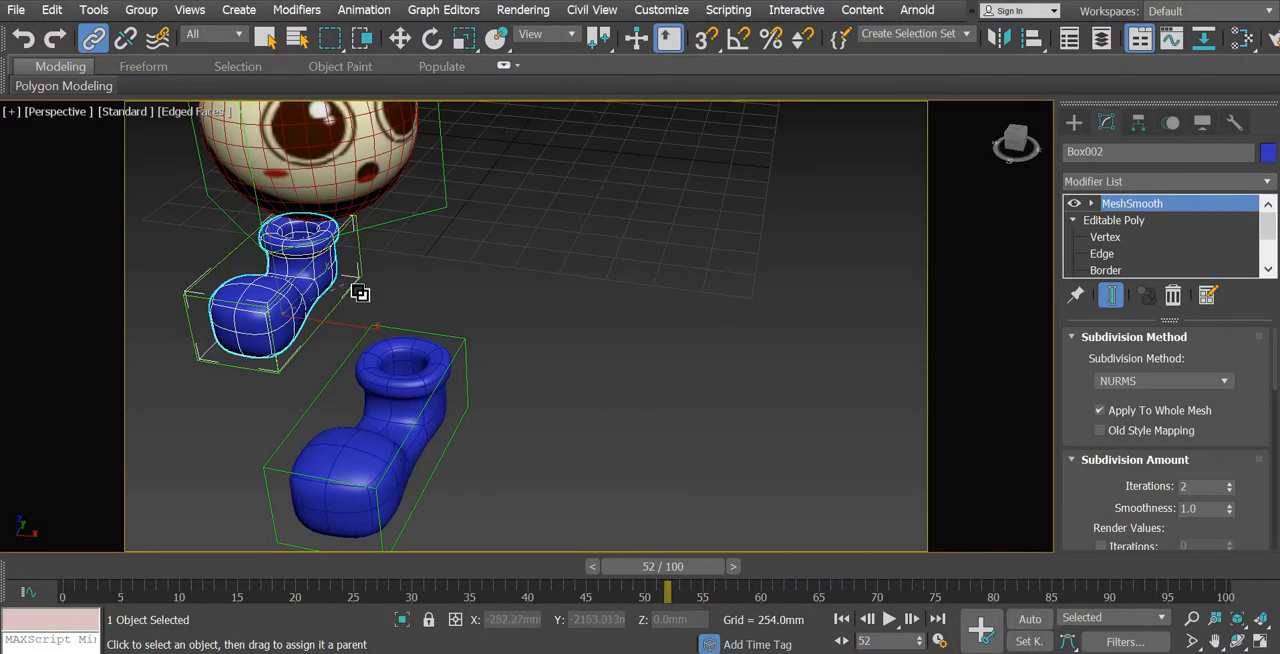
{"action": "left_click", "coordinate": [399, 37]}
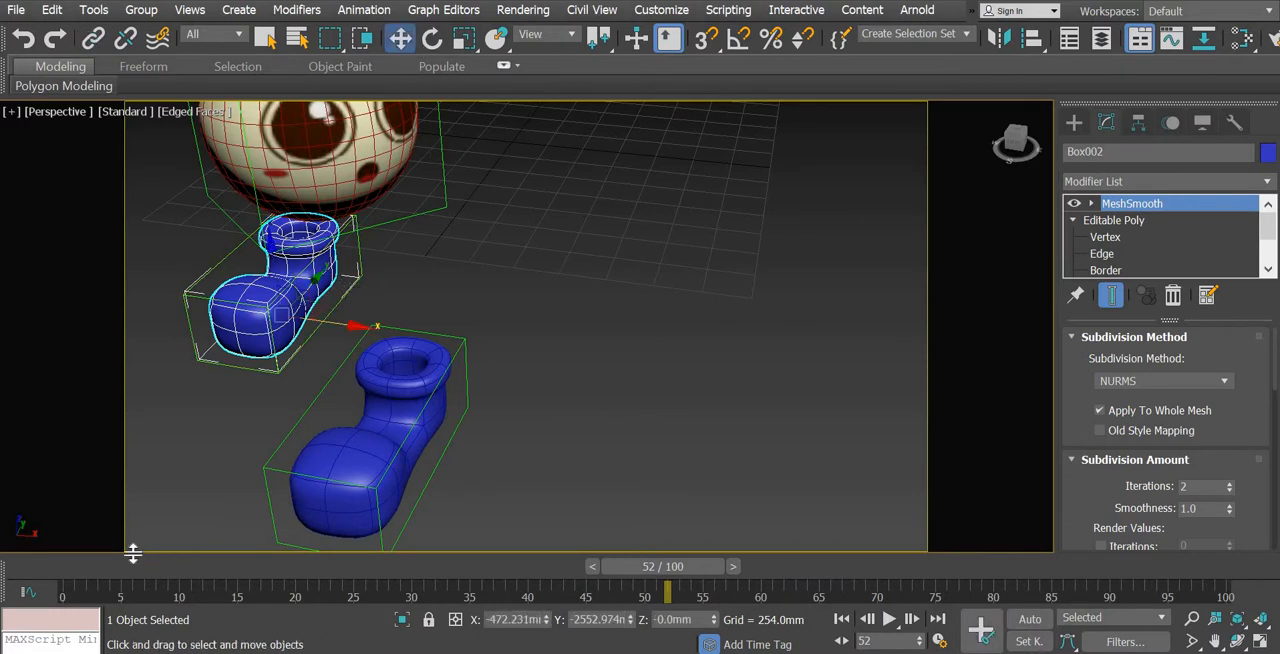
Return the animation to frame 0 and deselect the shoe with the whole character in view
{"action": "key", "text": "Home"}
{"action": "scroll", "coordinate": [697, 425], "scroll_direction": "down", "scroll_amount": 5}
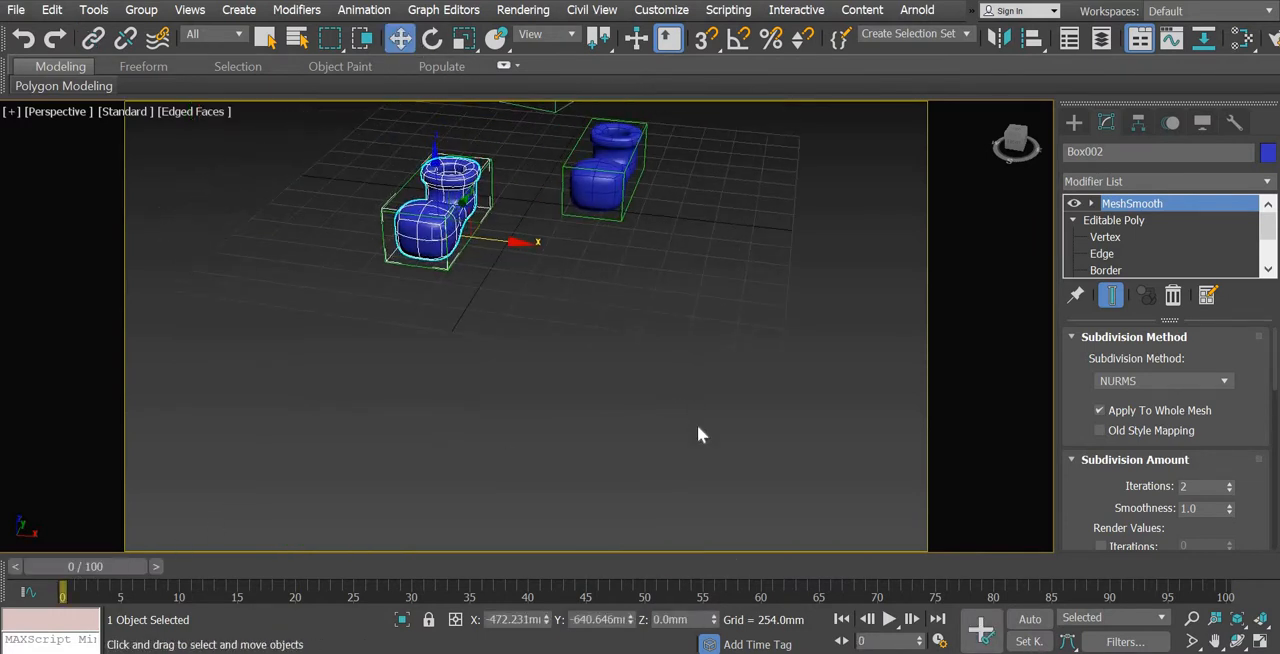
{"action": "middle_click_drag", "start_coordinate": [679, 421], "coordinate": [711, 423], "text": "alt"}
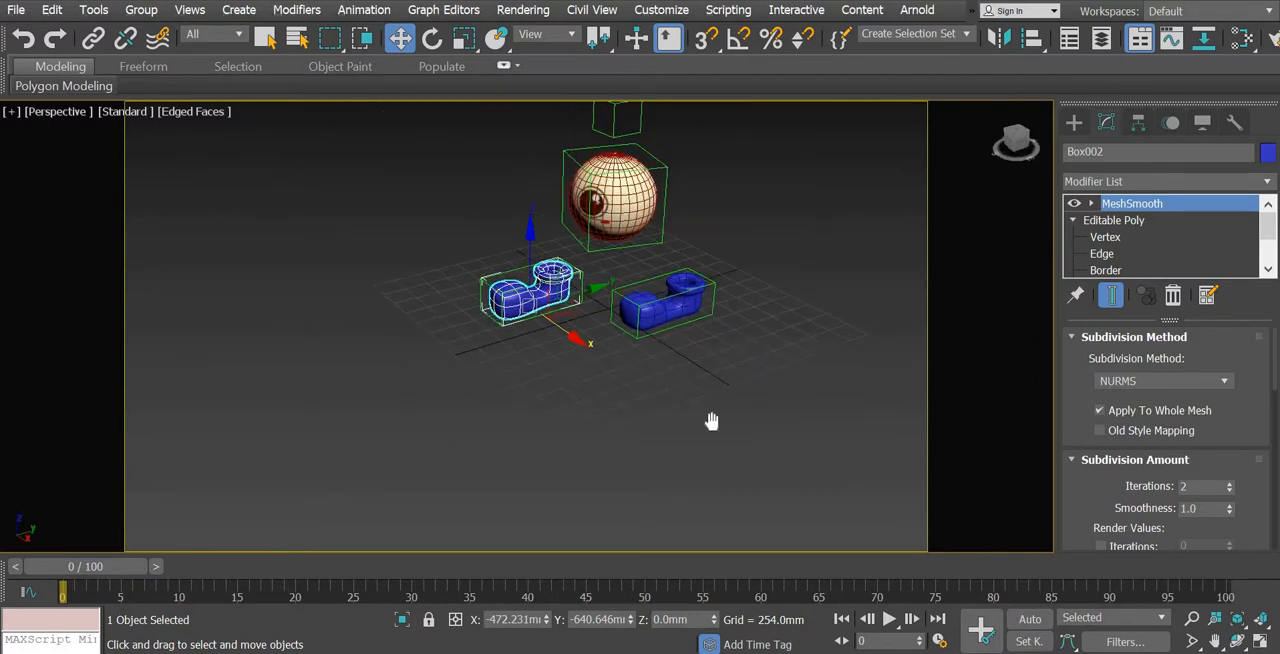
{"action": "left_click", "coordinate": [1074, 122]}
{"action": "left_click", "coordinate": [201, 140]}
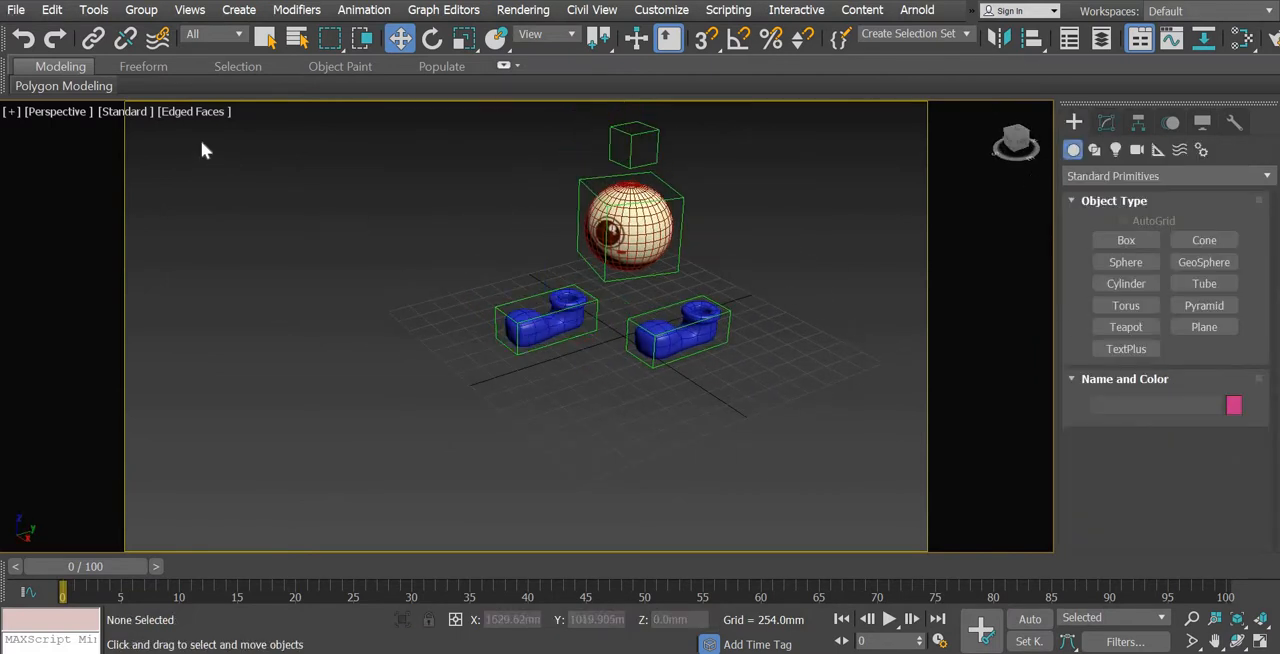
Turn off Edged Faces in the perspective view and play the walk animation
{"action": "left_click", "coordinate": [192, 111]}
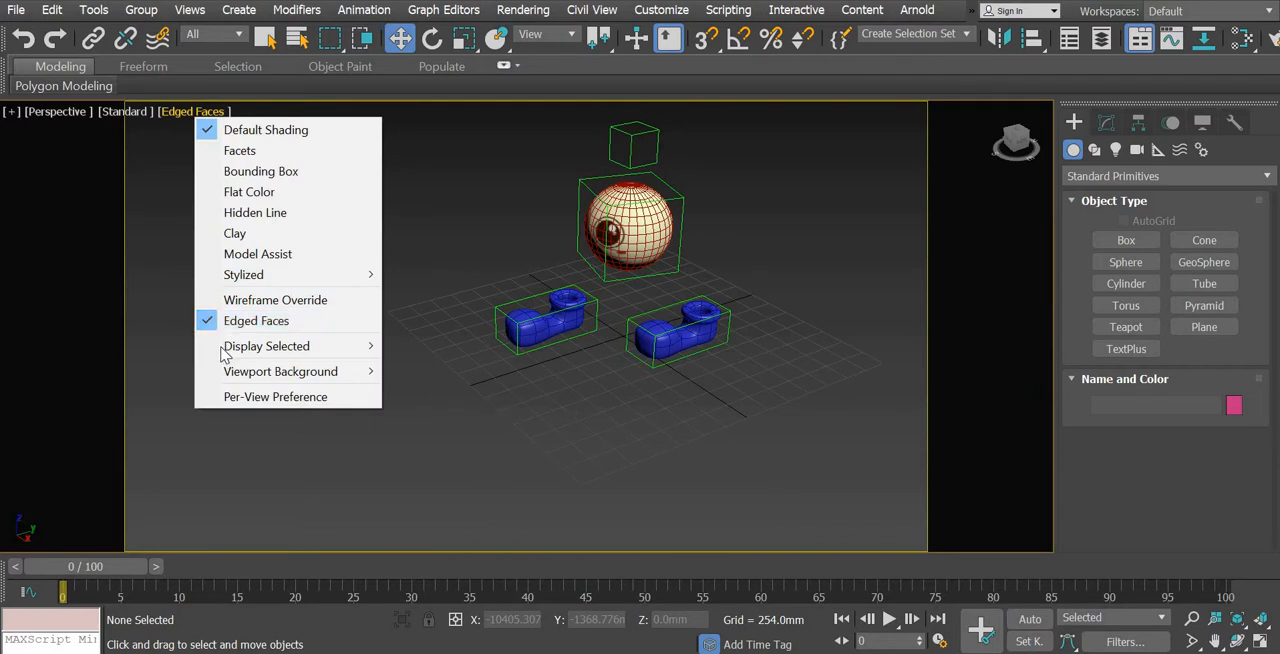
{"action": "left_click", "coordinate": [238, 317]}
{"action": "mouse_move", "coordinate": [604, 396]}
{"action": "middle_mouse_down"}
{"action": "mouse_move", "coordinate": [649, 422]}
{"action": "mouse_move", "coordinate": [679, 400]}
{"action": "middle_mouse_up"}
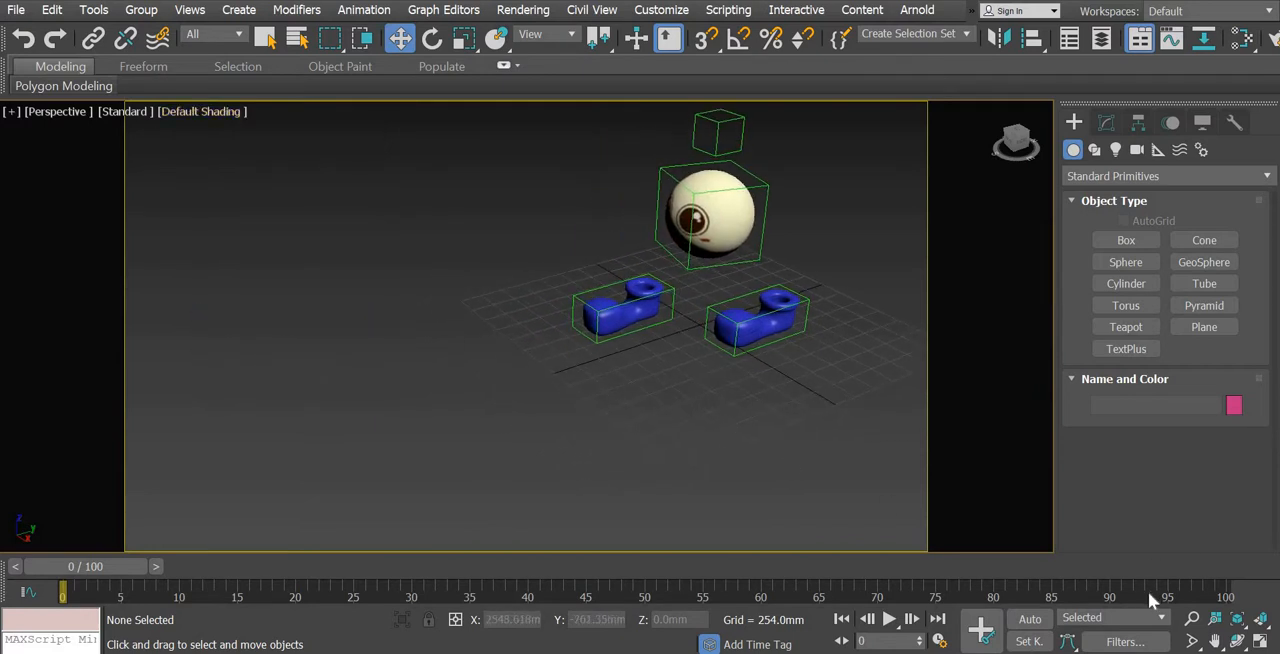
{"action": "left_click", "coordinate": [889, 619]}
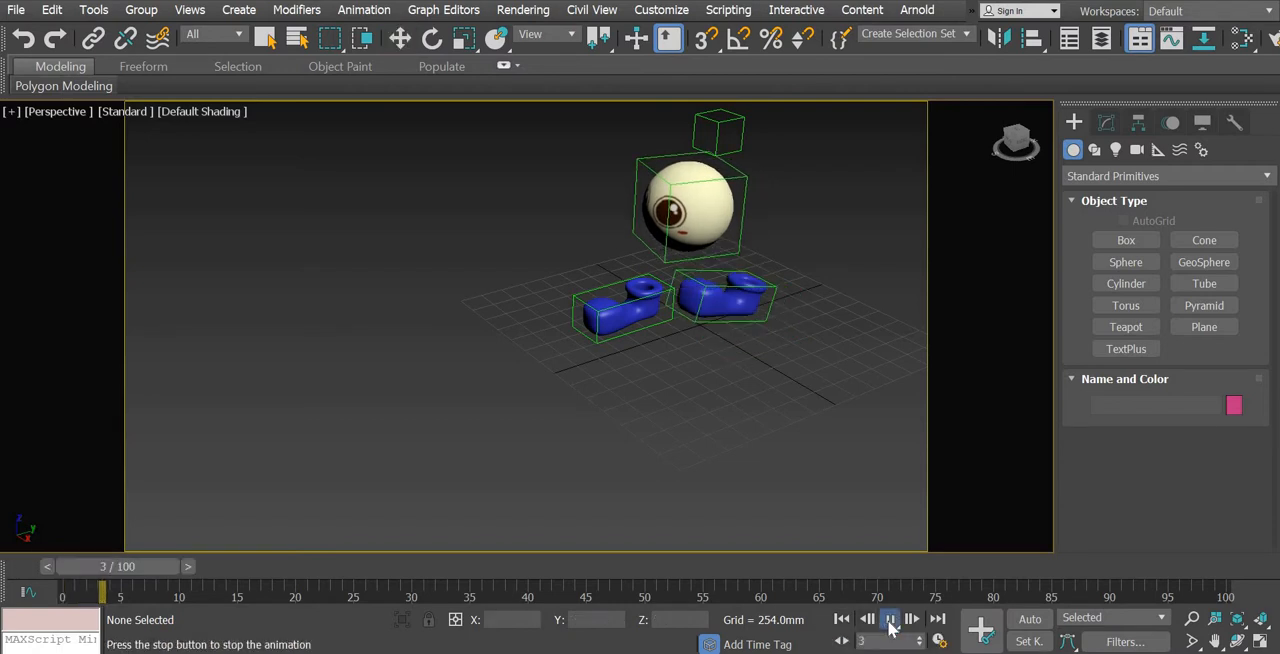
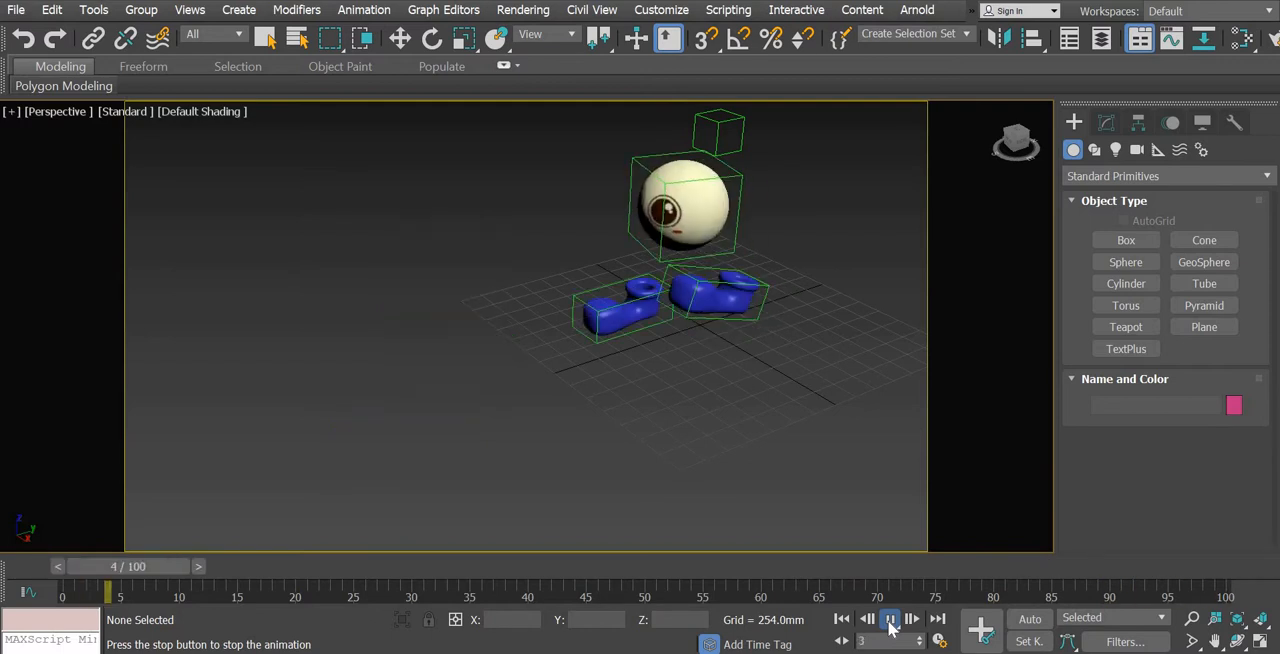
Stop the playback and scrub the opening frames up close to check how the shoes move, ending at frame 0
{"action": "left_click", "coordinate": [890, 620]}
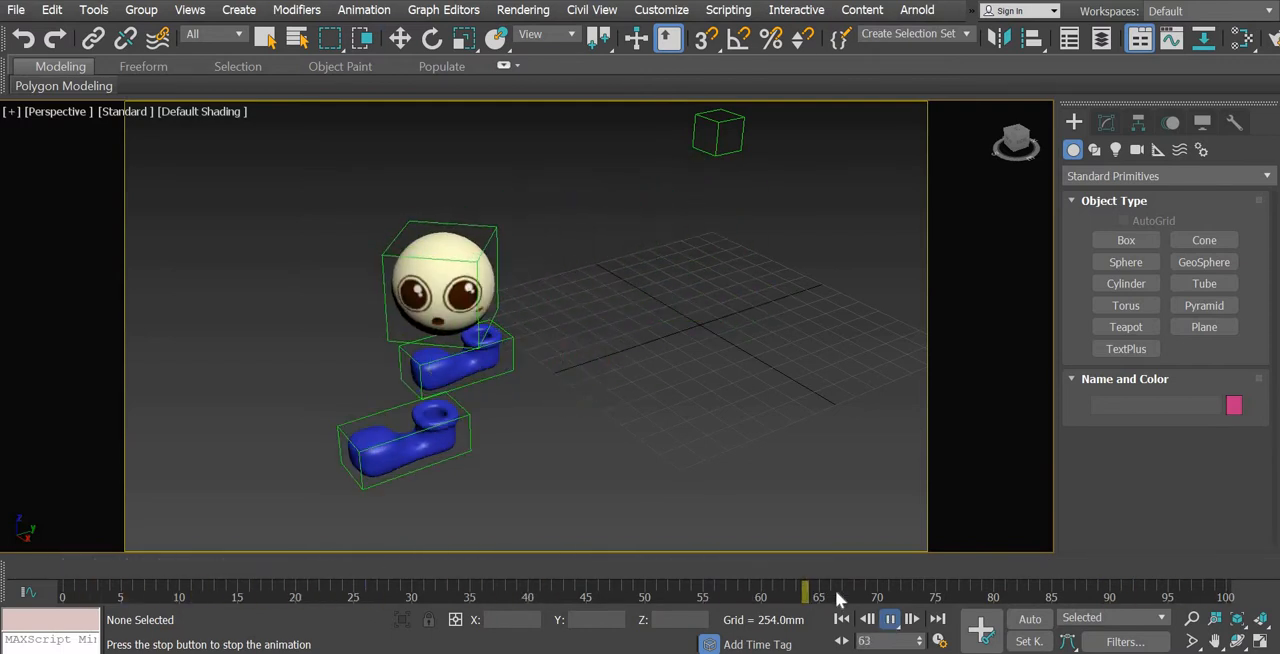
{"action": "left_click_drag", "start_coordinate": [740, 566], "coordinate": [200, 517]}
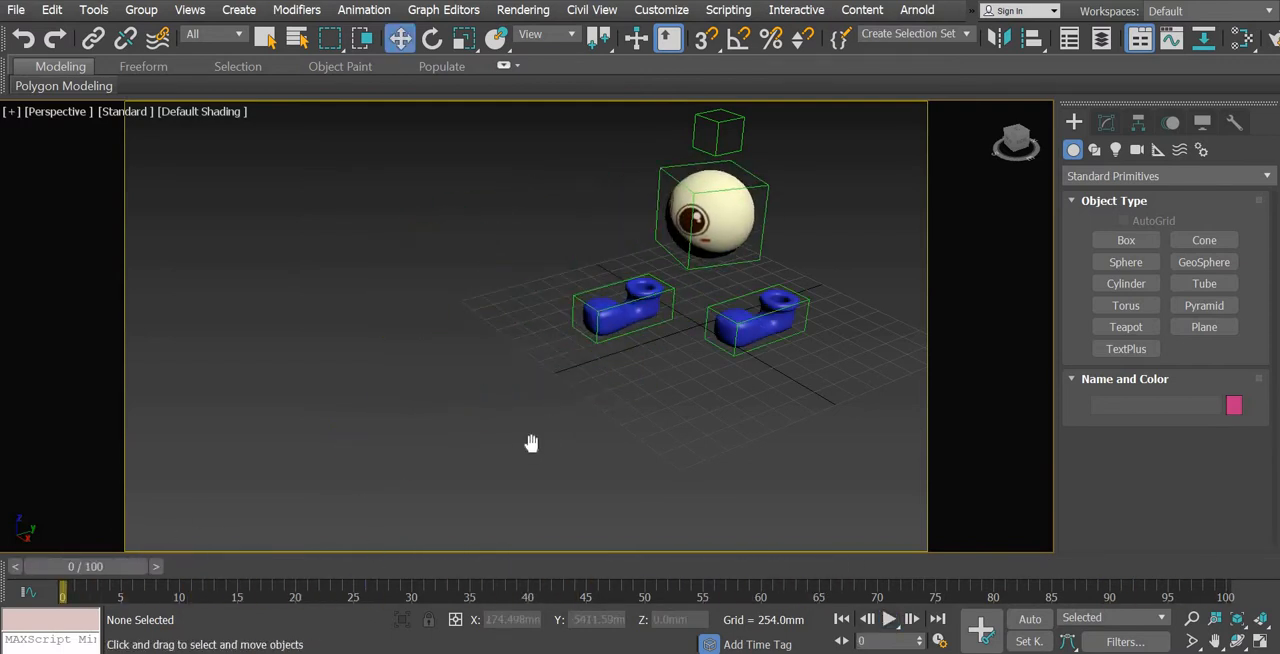
{"action": "middle_click_drag", "start_coordinate": [528, 443], "coordinate": [458, 476]}
{"action": "scroll", "coordinate": [458, 476], "scroll_direction": "up", "scroll_amount": 3}
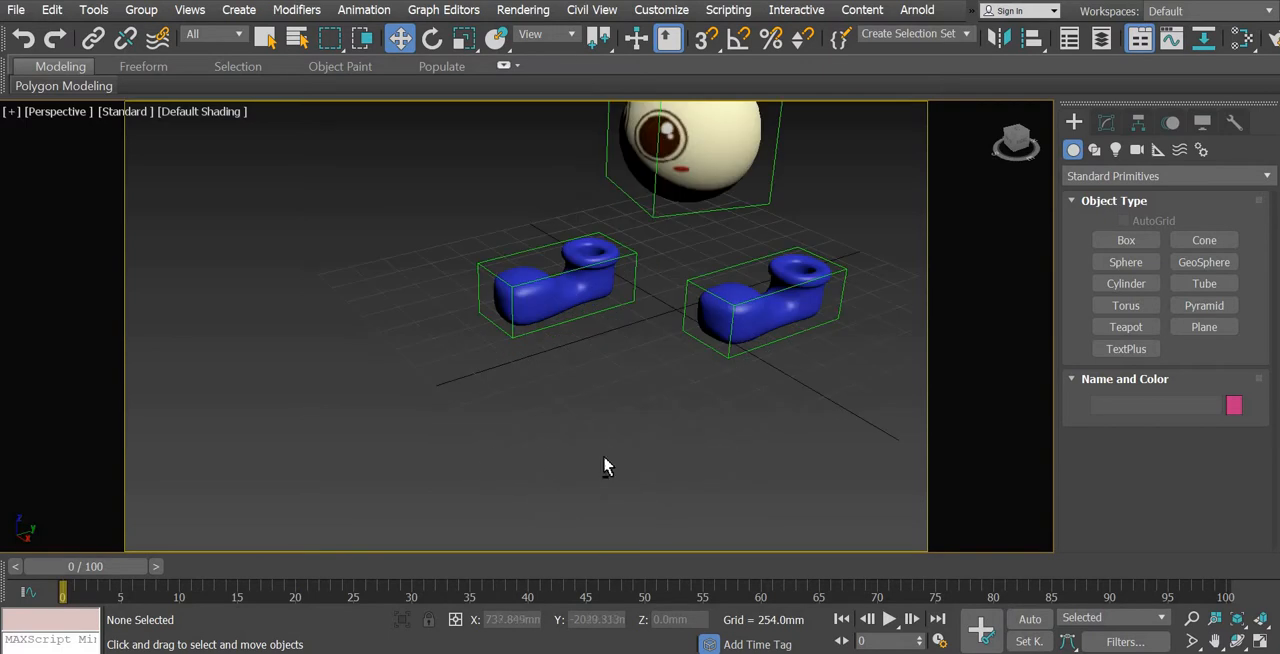
{"action": "middle_click_drag", "start_coordinate": [600, 454], "coordinate": [625, 508]}
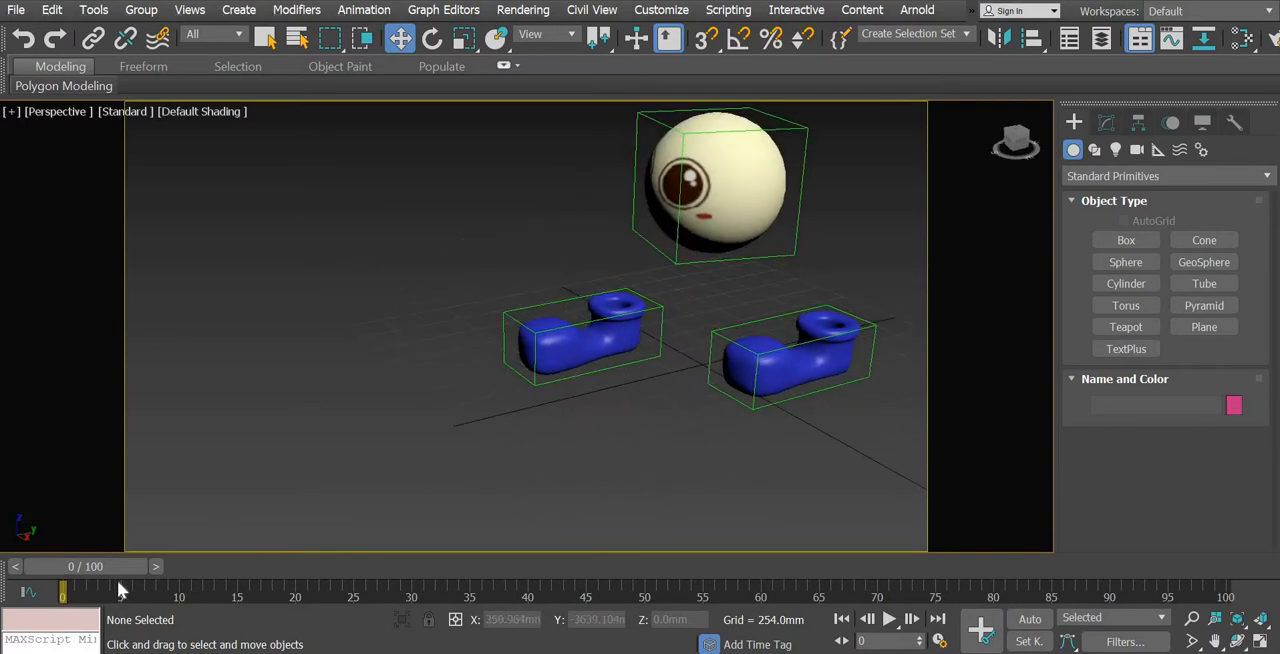
{"action": "left_click_drag", "start_coordinate": [214, 568], "coordinate": [392, 590]}
{"action": "left_click_drag", "start_coordinate": [257, 584], "coordinate": [62, 580]}
{"action": "key", "text": "w"}
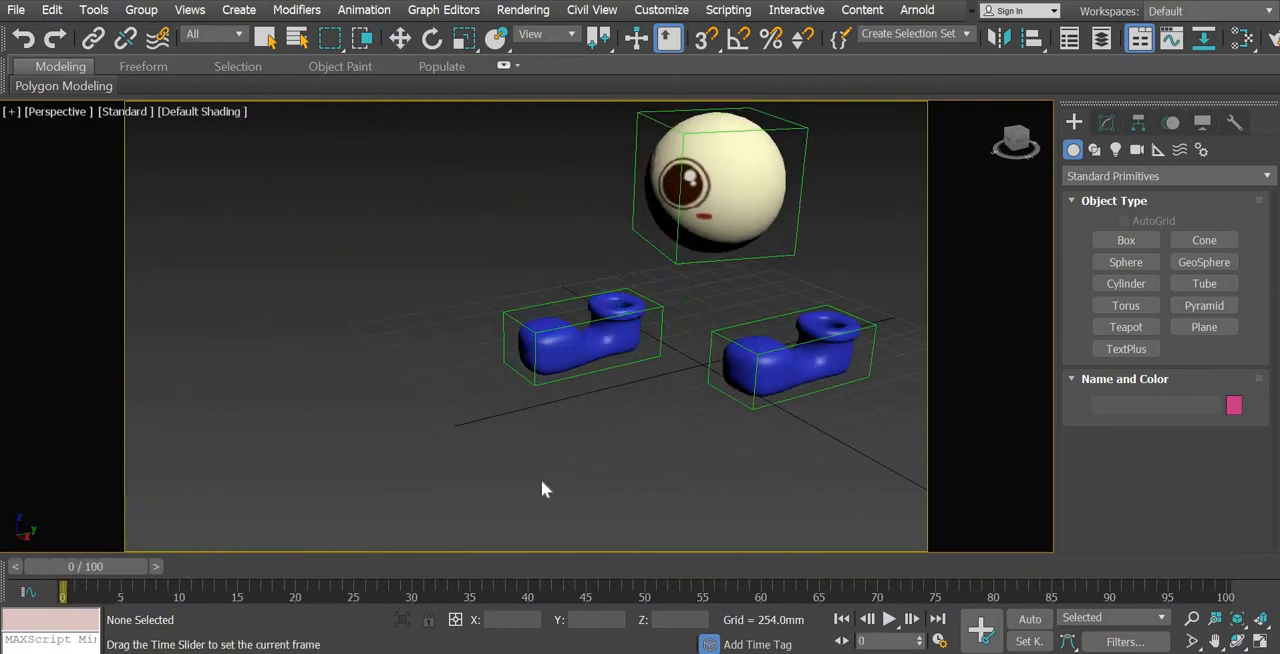
{"action": "left_click", "coordinate": [620, 339]}
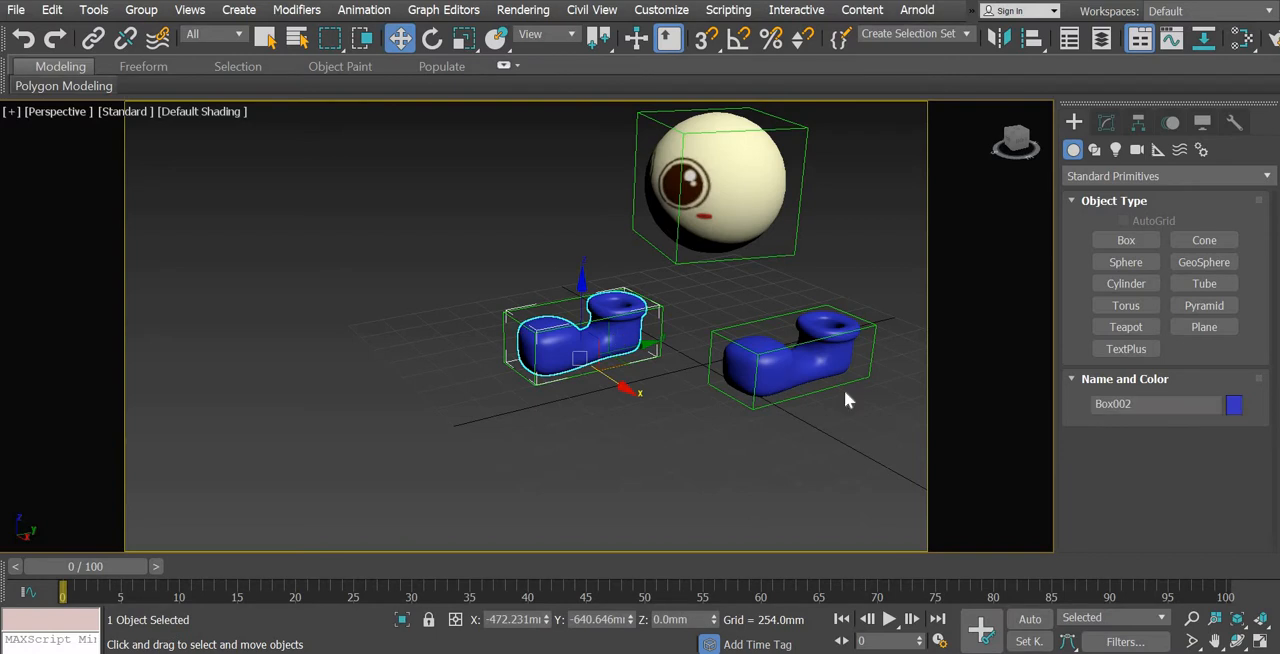
{"action": "left_click", "coordinate": [818, 372], "text": "ctrl"}
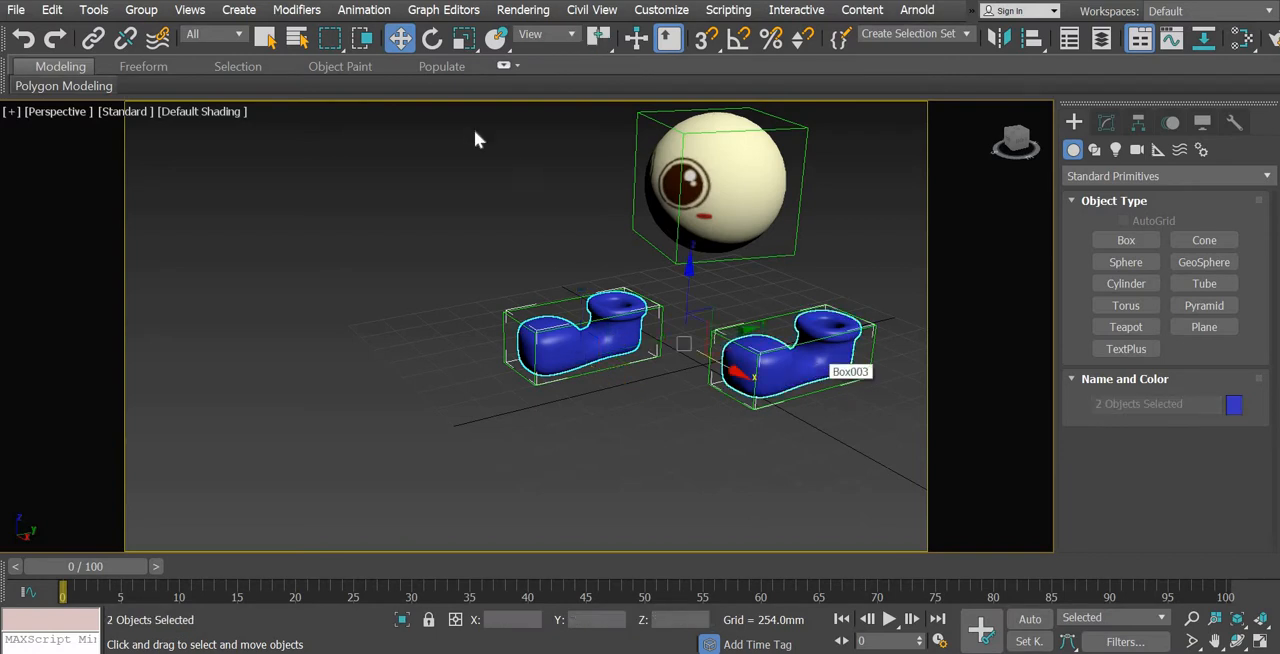
{"action": "key", "text": "r"}
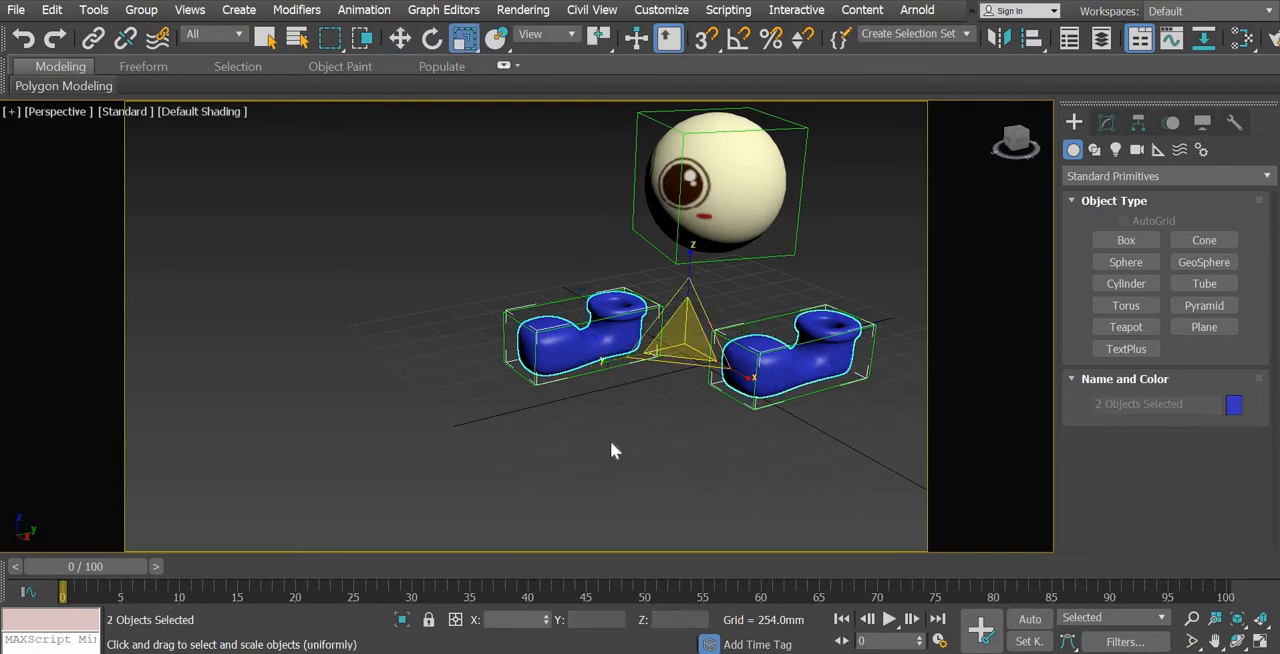
{"action": "left_click", "coordinate": [611, 449]}
Shorten the right-foot shoe by setting its absolute local Y scale to 25
{"action": "left_click", "coordinate": [570, 340]}
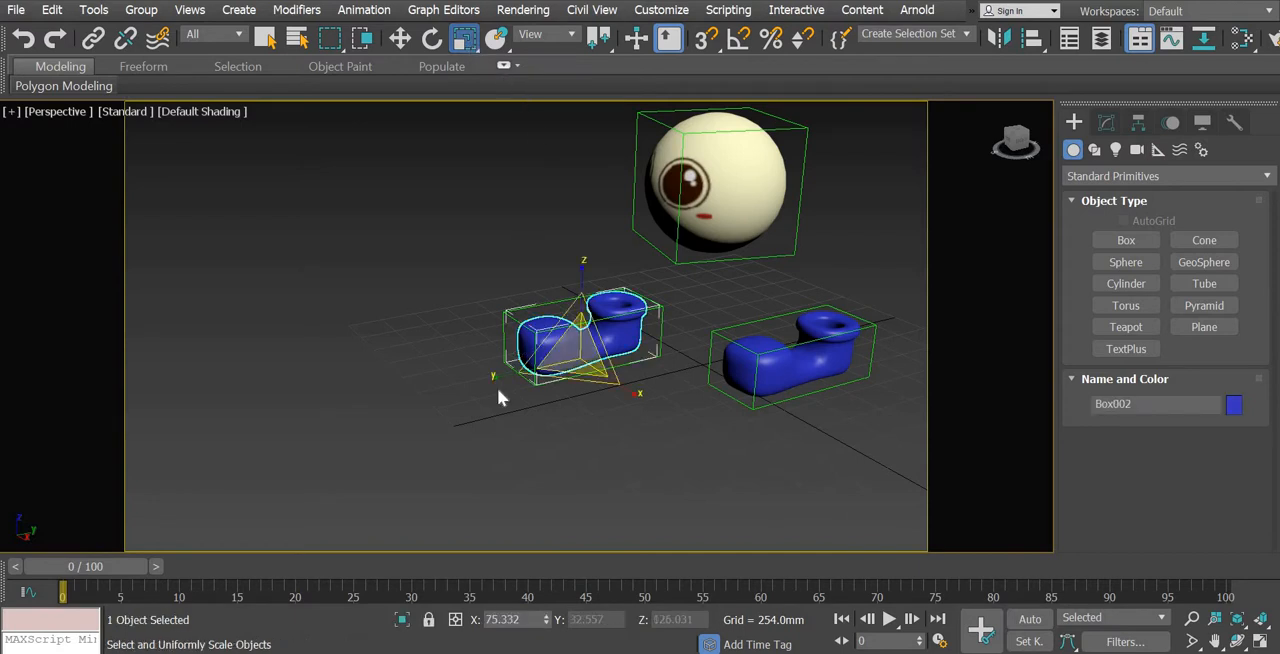
{"action": "key", "text": "F12"}
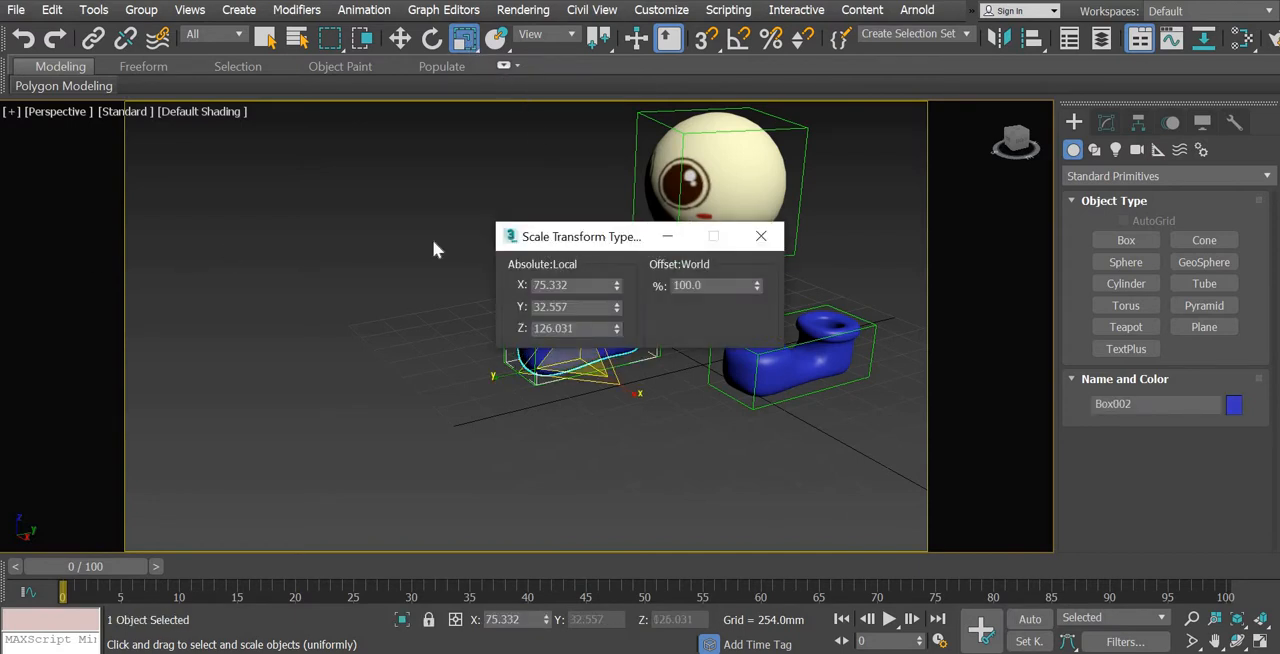
{"action": "left_click_drag", "start_coordinate": [560, 236], "coordinate": [163, 261]}
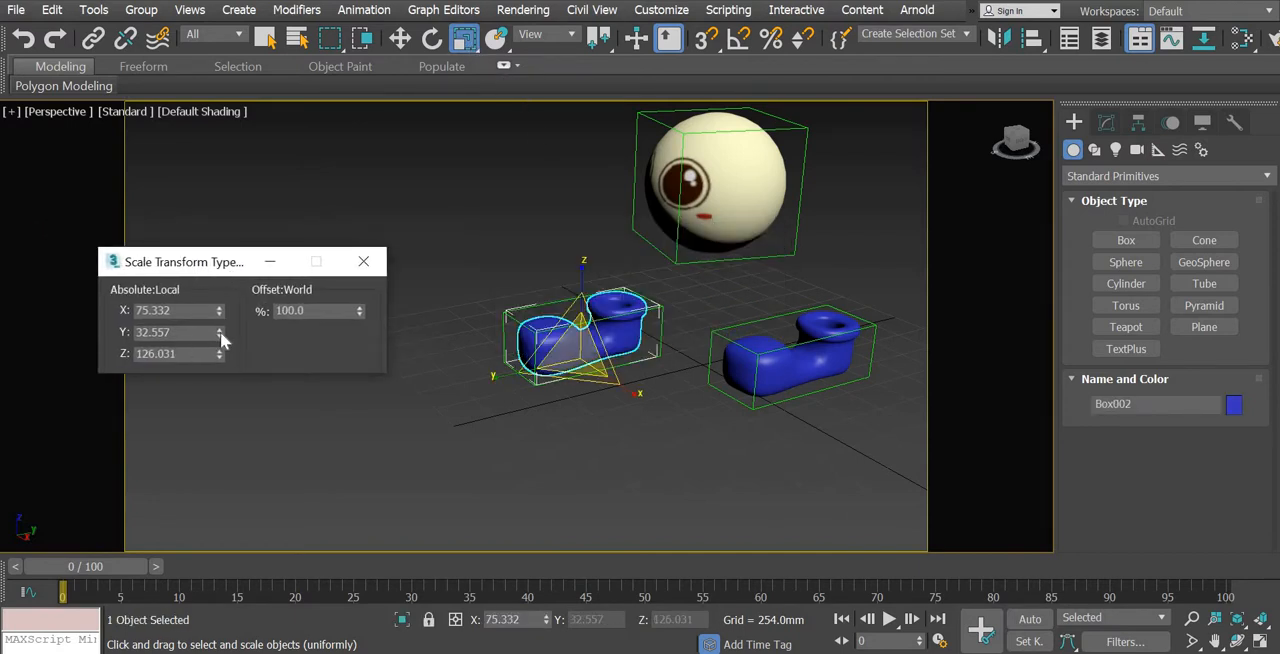
{"action": "left_click_drag", "start_coordinate": [219, 296], "coordinate": [220, 360]}
{"action": "key", "text": "ctrl+z"}
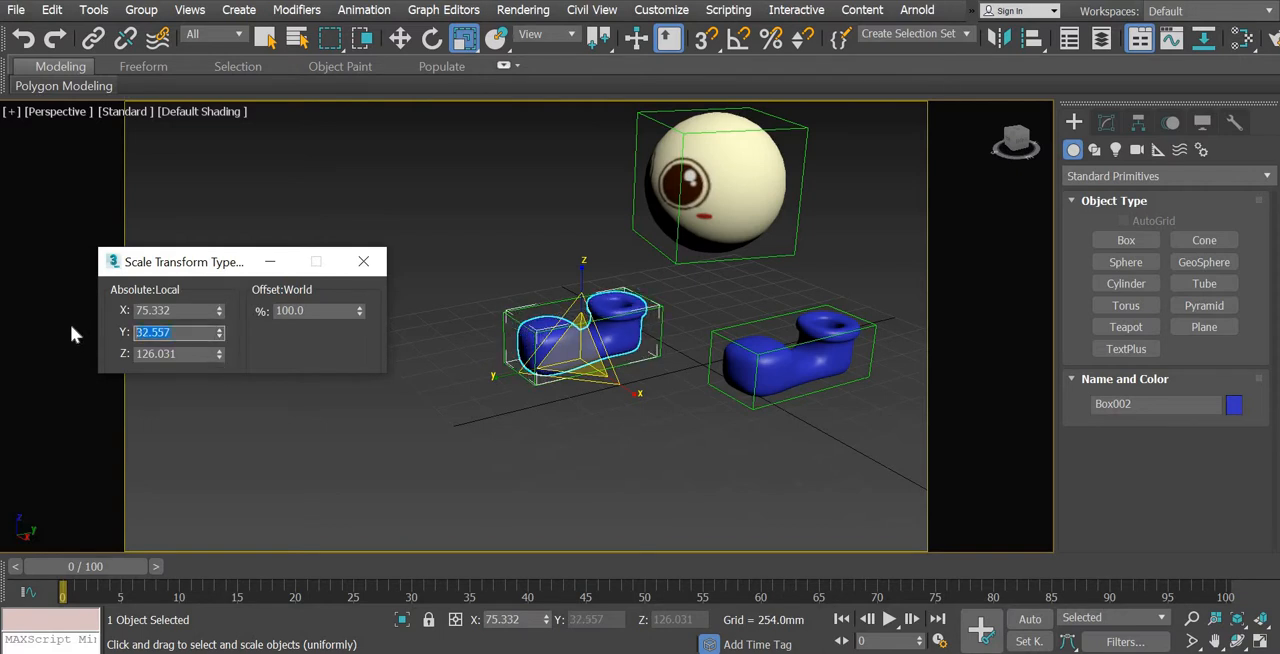
{"action": "type", "text": "25"}
{"action": "key", "text": "Return"}
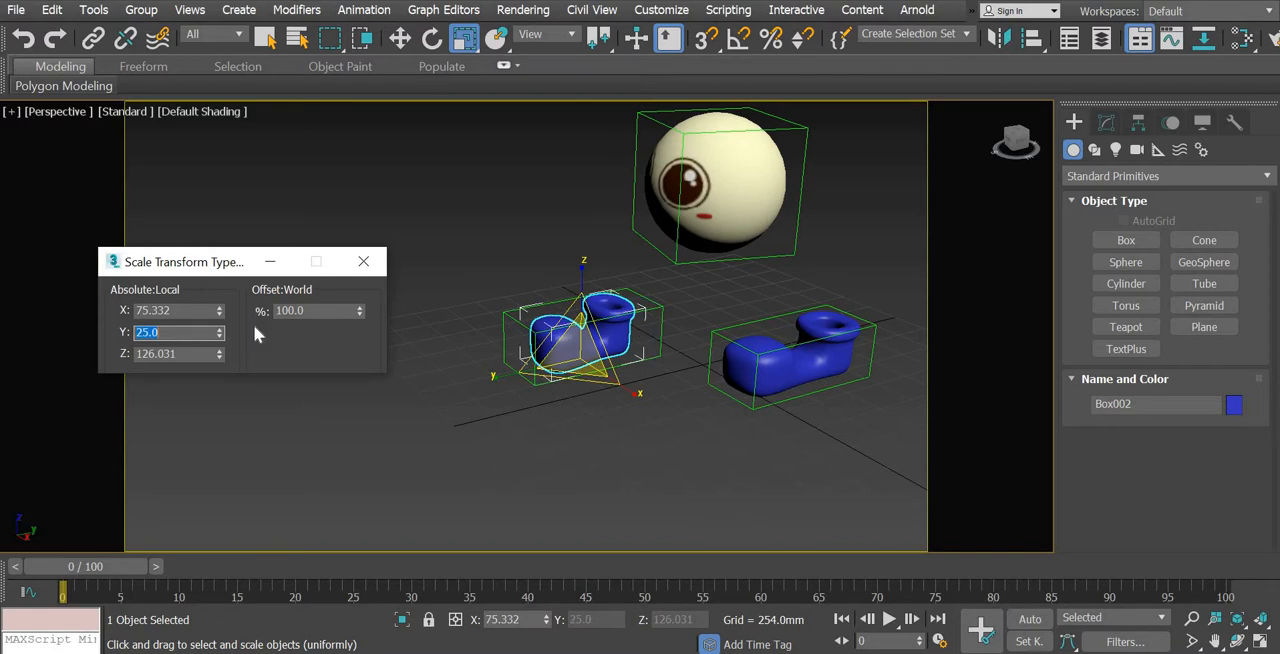
Shorten the left-foot shoe by setting its absolute local Y scale to -25, and close the scale type-in
{"action": "left_click", "coordinate": [769, 362]}
{"action": "left_click_drag", "start_coordinate": [205, 332], "coordinate": [89, 326]}
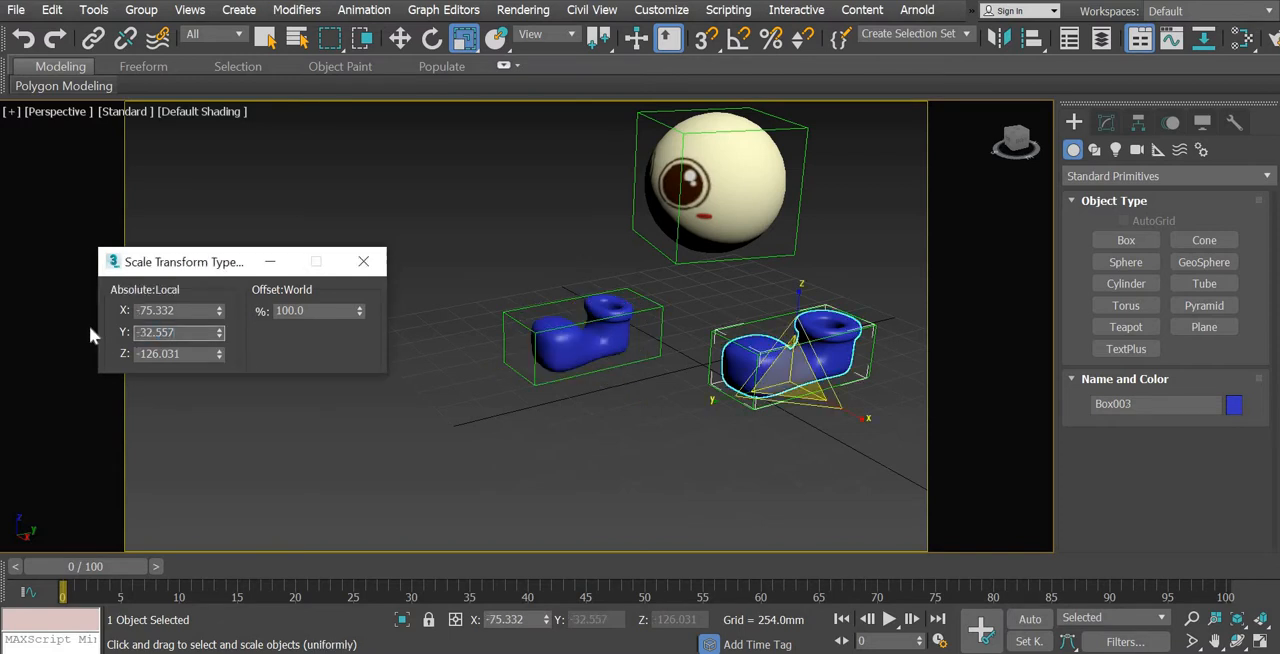
{"action": "type", "text": "-25"}
{"action": "key", "text": "Return"}
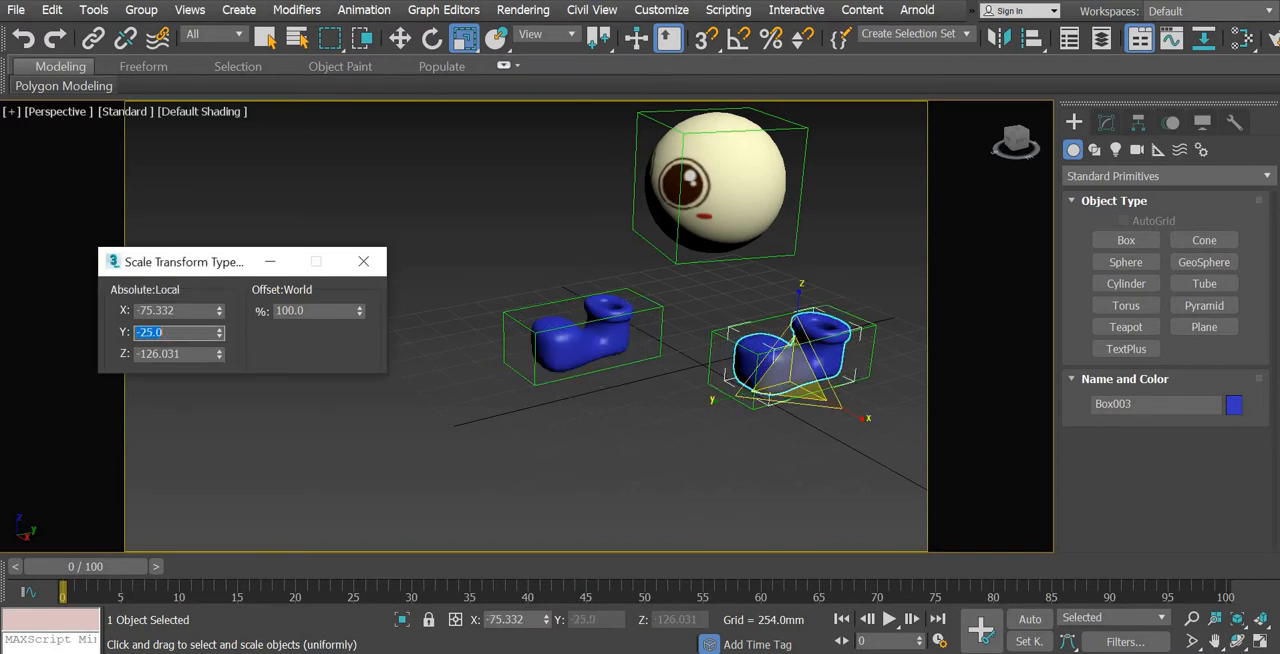
{"action": "left_click", "coordinate": [361, 262]}
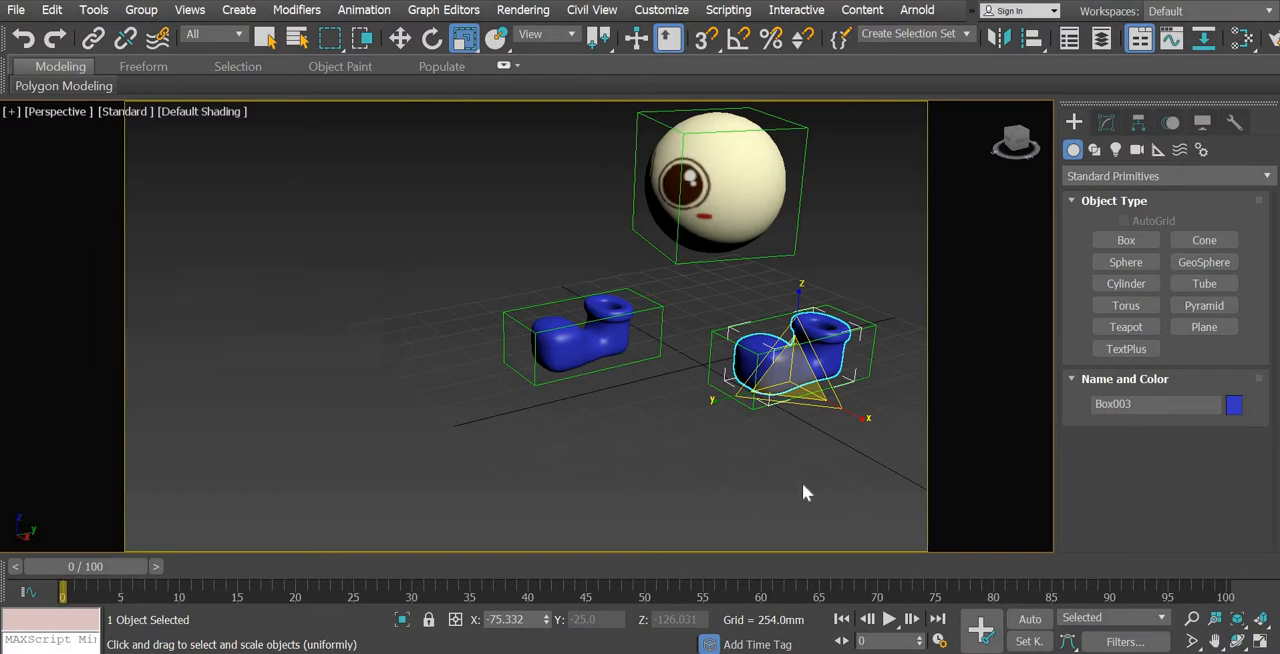
Deselect the shoe and scrub the opening frames to check the shortened shoes in the walk, ending at frame 0
{"action": "left_click", "coordinate": [630, 455]}
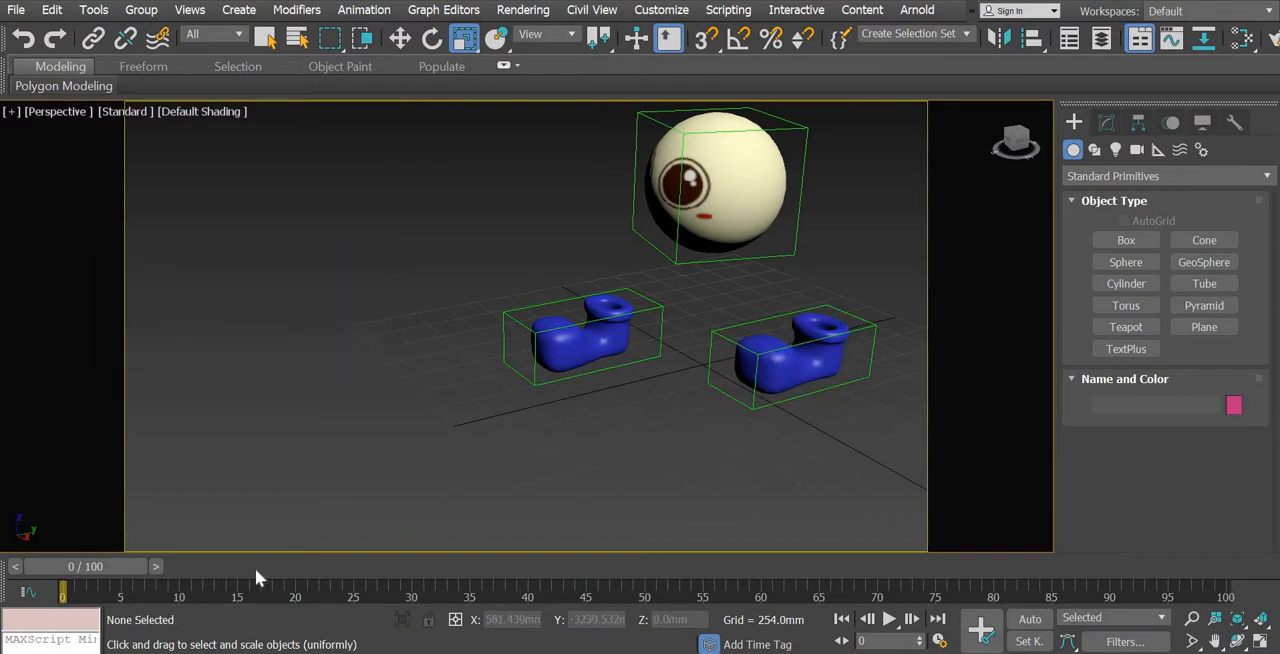
{"action": "left_click_drag", "start_coordinate": [256, 570], "coordinate": [95, 564]}
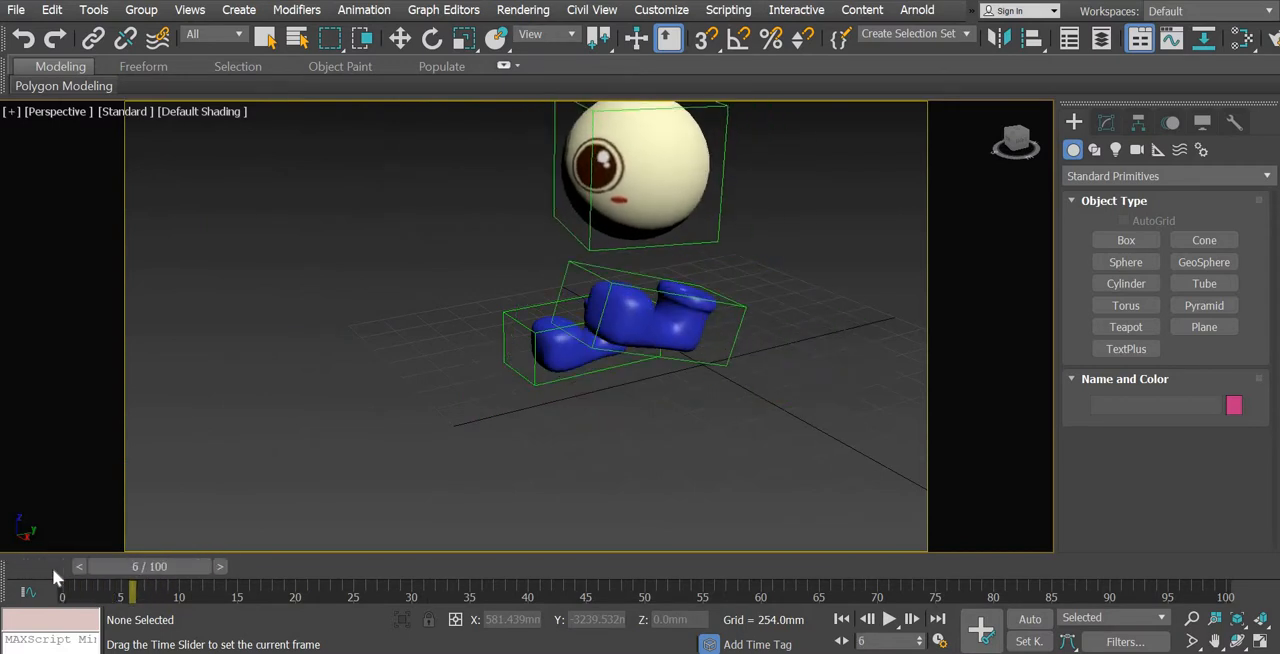
{"action": "key", "text": "r"}
Switch to the four-viewport layout and frame both shoes with their foot controls in the Front and Left views
{"action": "left_click", "coordinate": [1261, 645]}
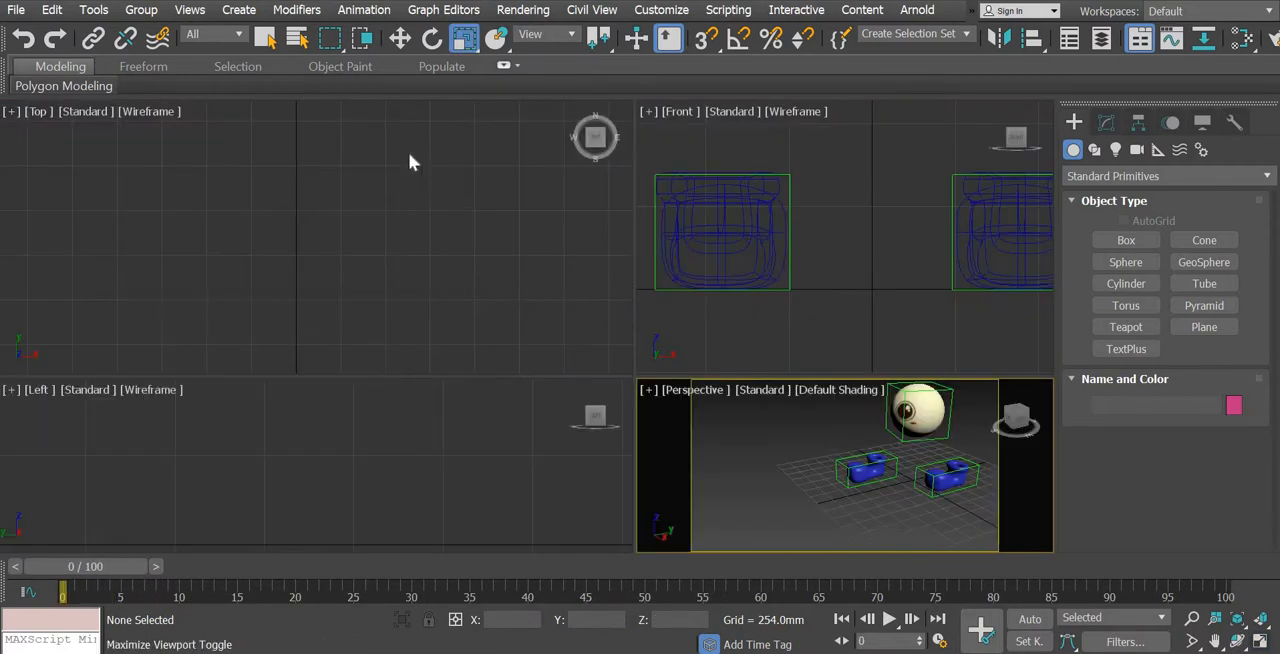
{"action": "key", "text": "w"}
{"action": "scroll", "coordinate": [887, 253], "scroll_direction": "down", "scroll_amount": 3}
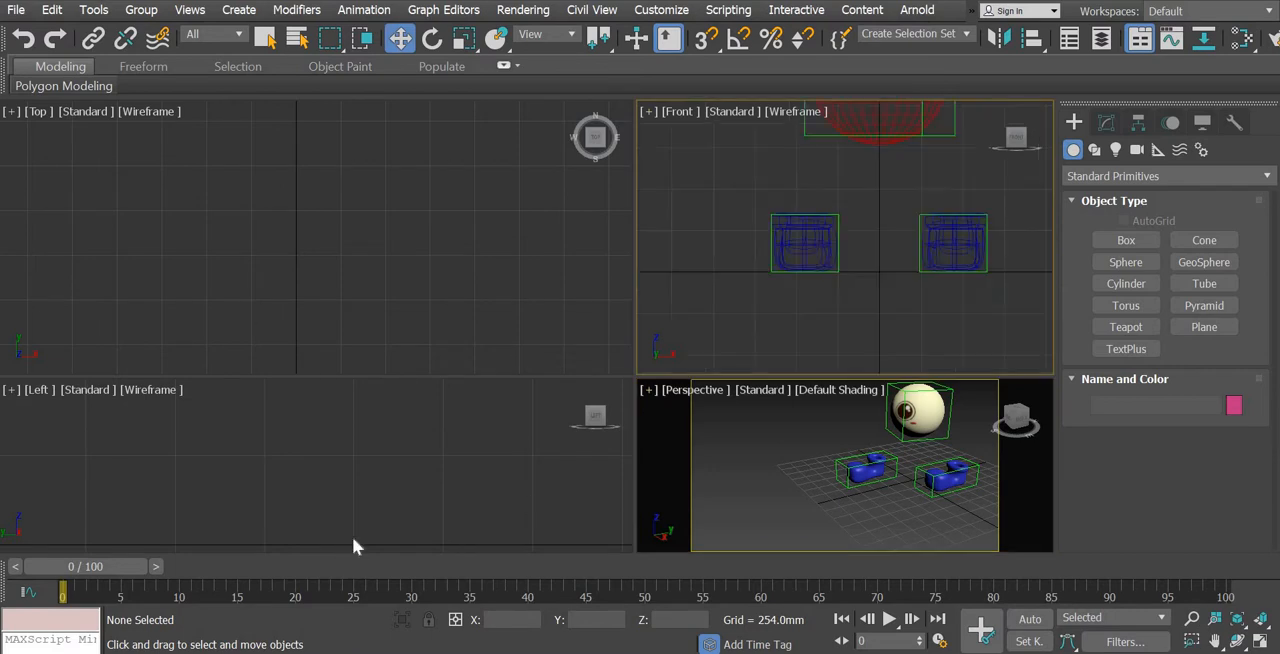
{"action": "scroll", "coordinate": [263, 481], "scroll_direction": "down", "scroll_amount": 4}
{"action": "middle_click_drag", "start_coordinate": [184, 474], "coordinate": [472, 444]}
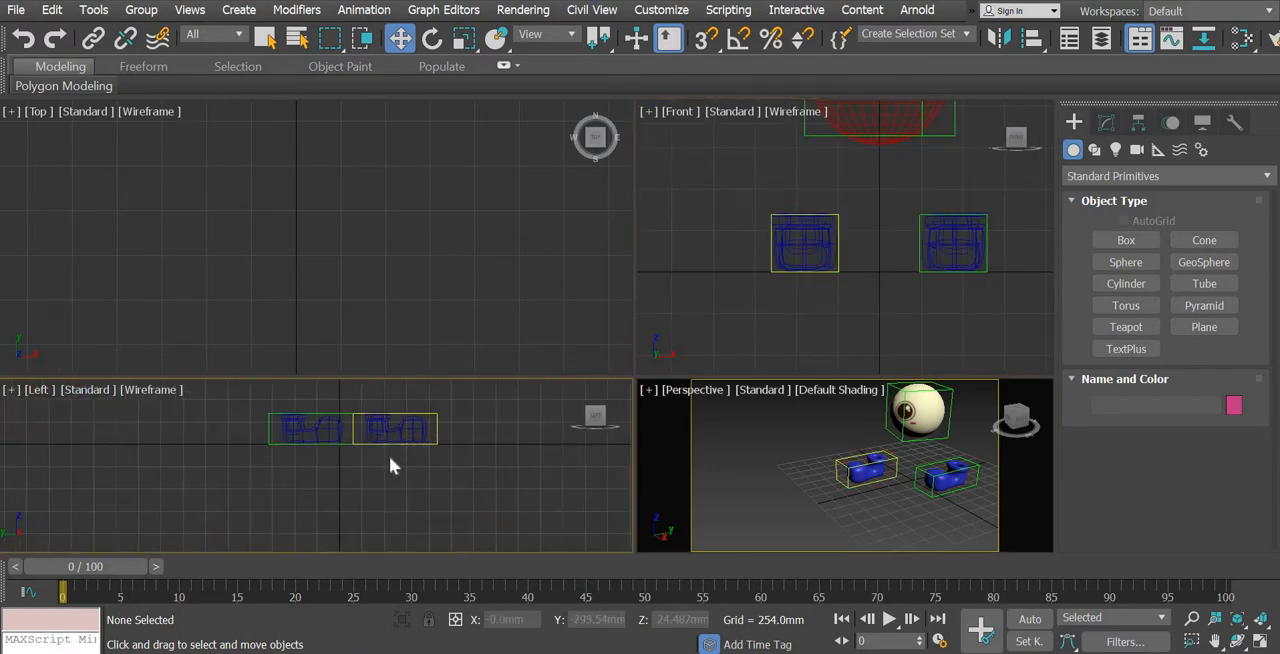
{"action": "scroll", "coordinate": [392, 455], "scroll_direction": "up", "scroll_amount": 3}
{"action": "middle_click_drag", "start_coordinate": [395, 458], "coordinate": [286, 486]}
Try to shorten the left foot control by lowering its absolute local Y scale
{"action": "left_click", "coordinate": [288, 488]}
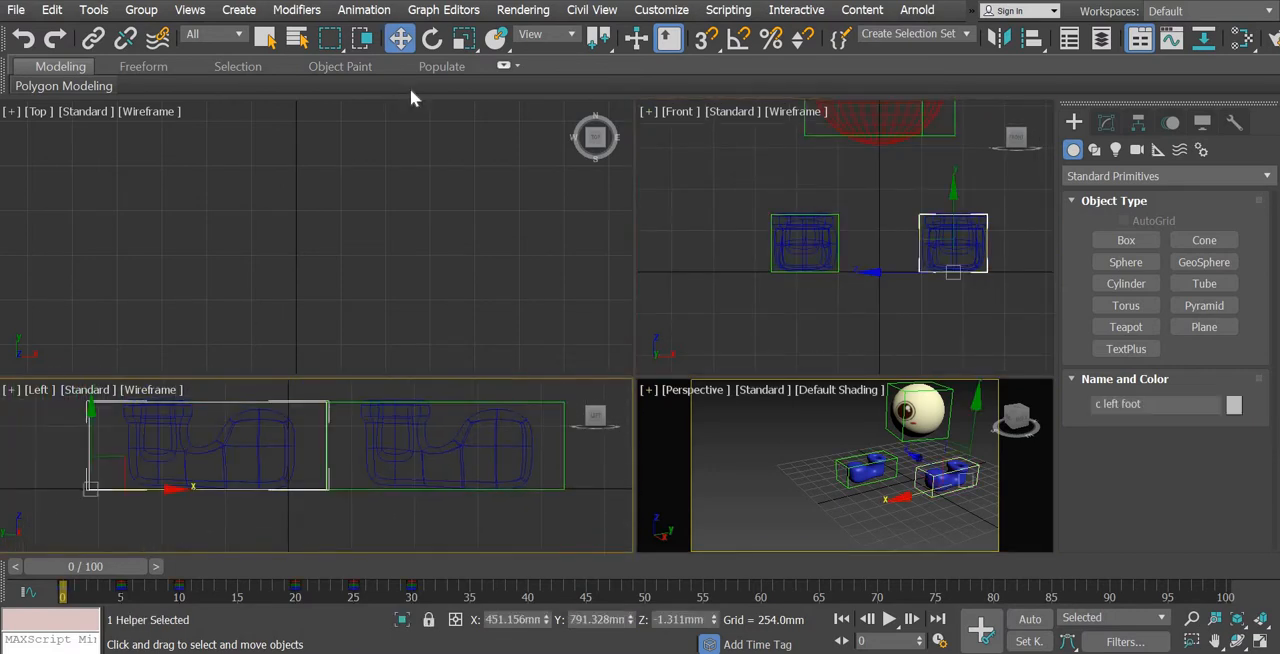
{"action": "left_click", "coordinate": [462, 40]}
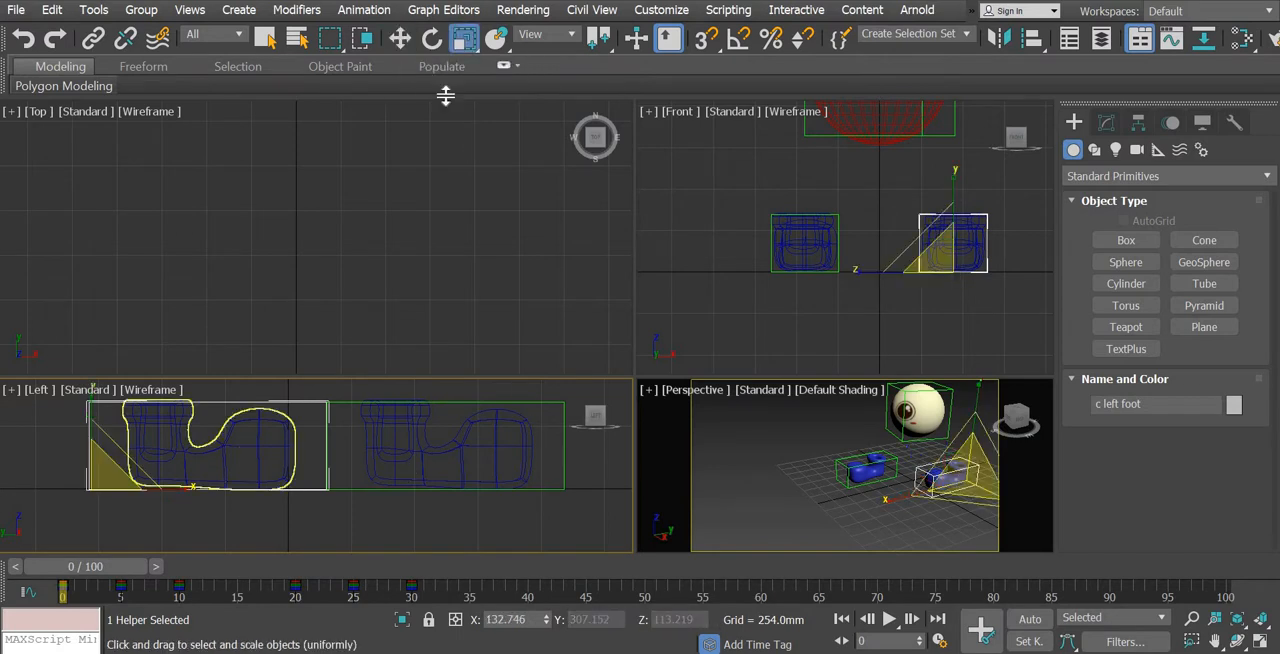
{"action": "right_click", "coordinate": [464, 40]}
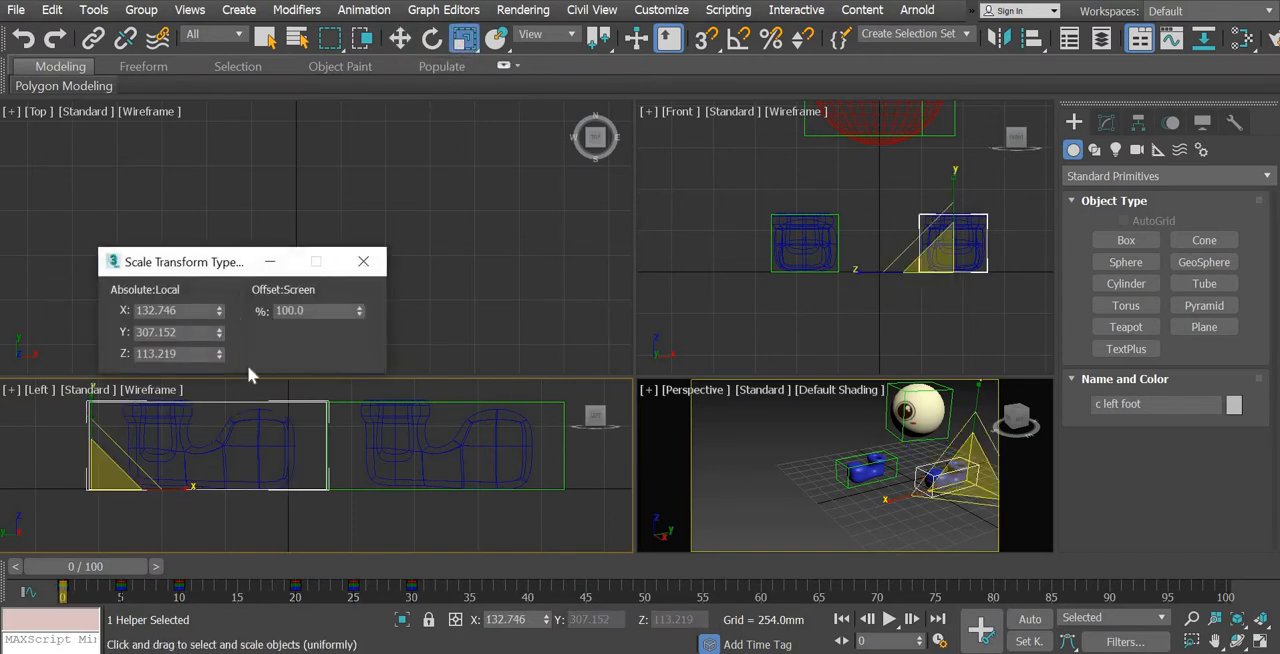
{"action": "left_click_drag", "start_coordinate": [221, 343], "coordinate": [226, 443]}
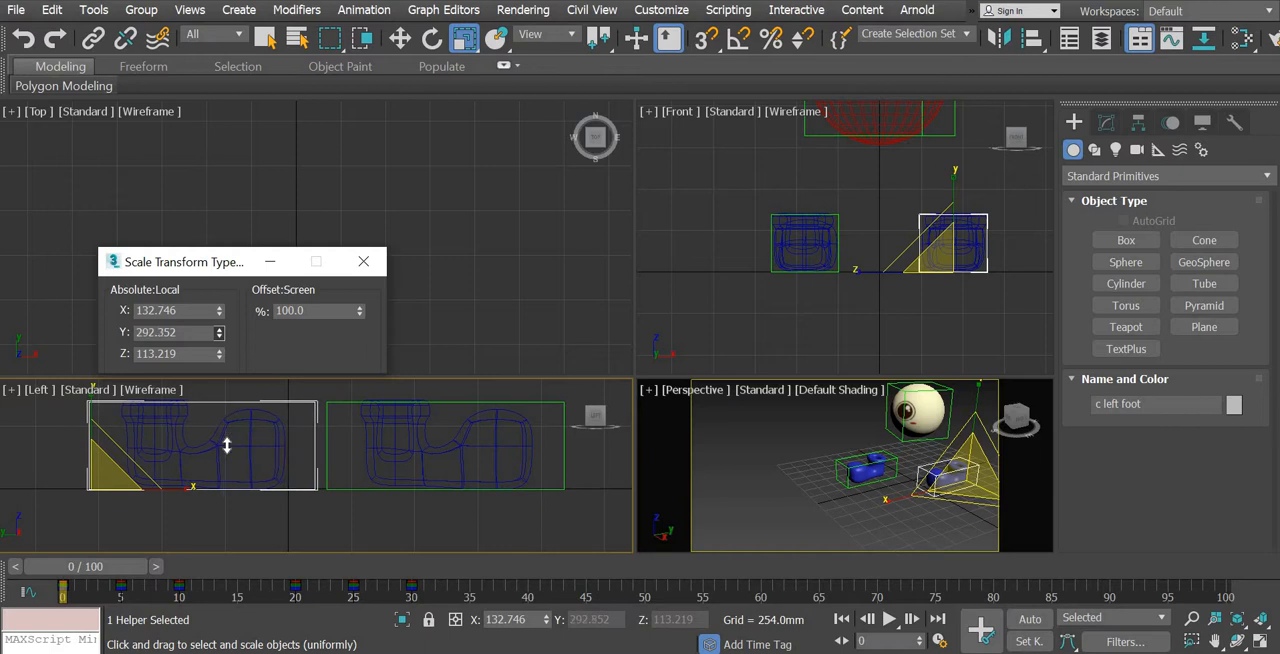
{"action": "left_click", "coordinate": [363, 262]}
Lengthen the left-foot shoe by setting its absolute local Y scale to -32
{"action": "left_click", "coordinate": [286, 478]}
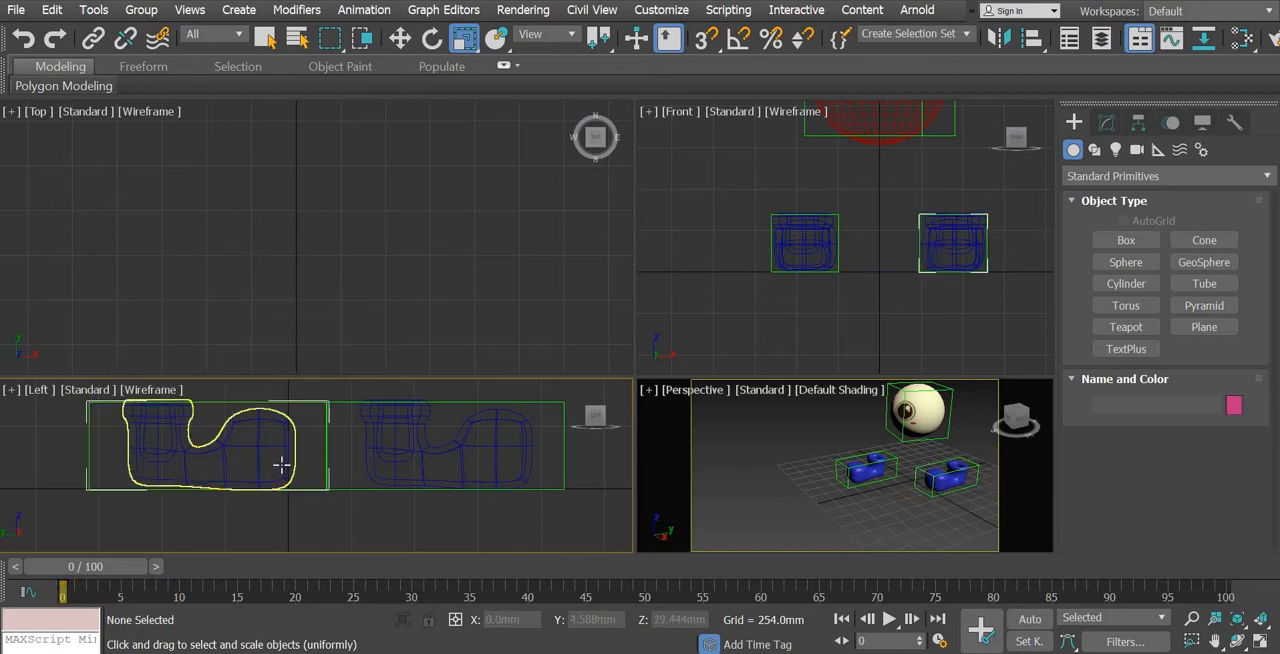
{"action": "left_click", "coordinate": [283, 466]}
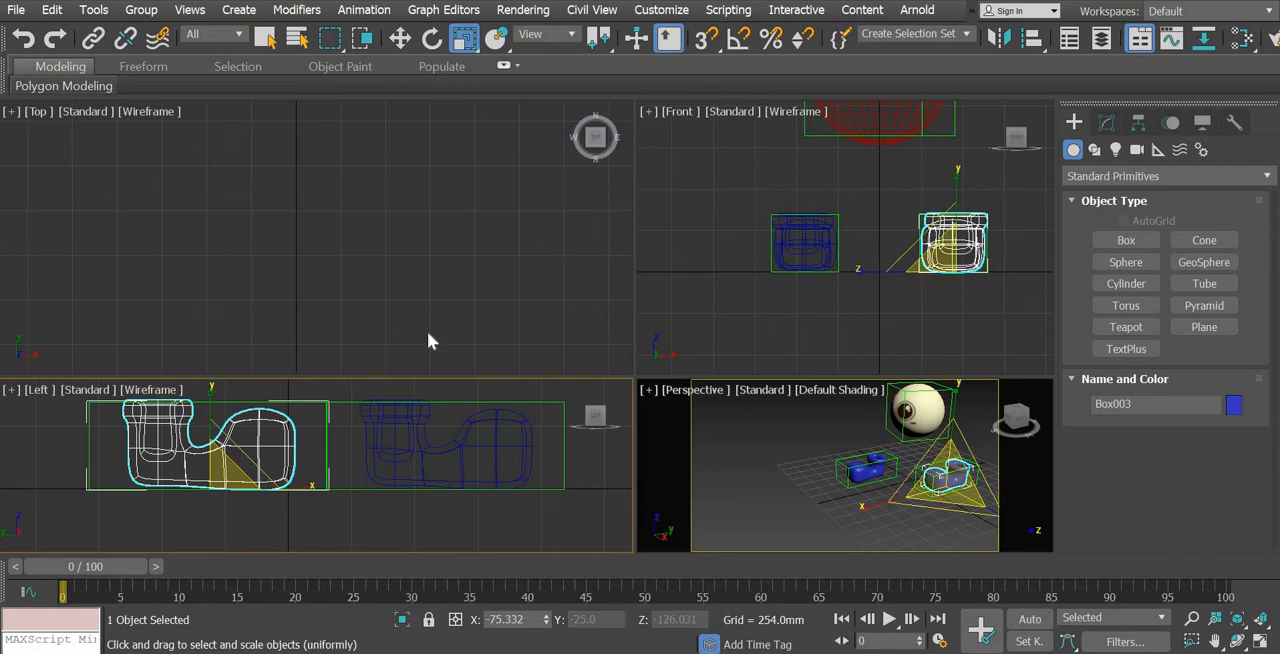
{"action": "right_click", "coordinate": [467, 45]}
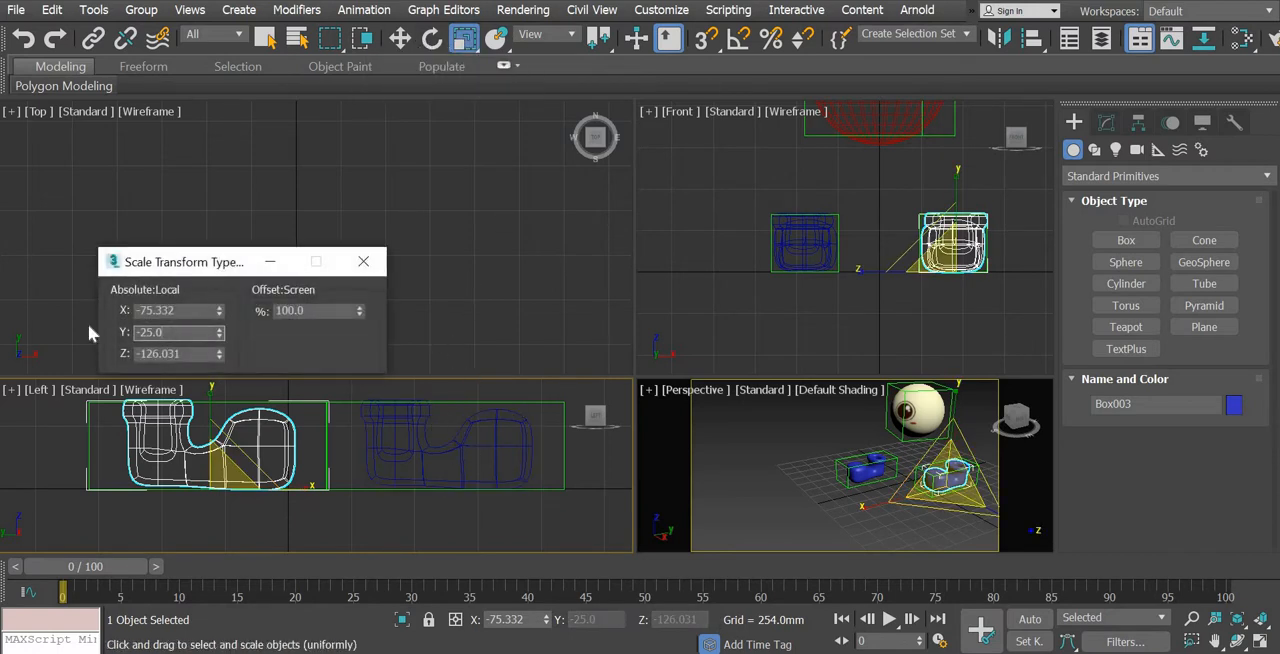
{"action": "type", "text": "-32"}
{"action": "key", "text": "Return"}
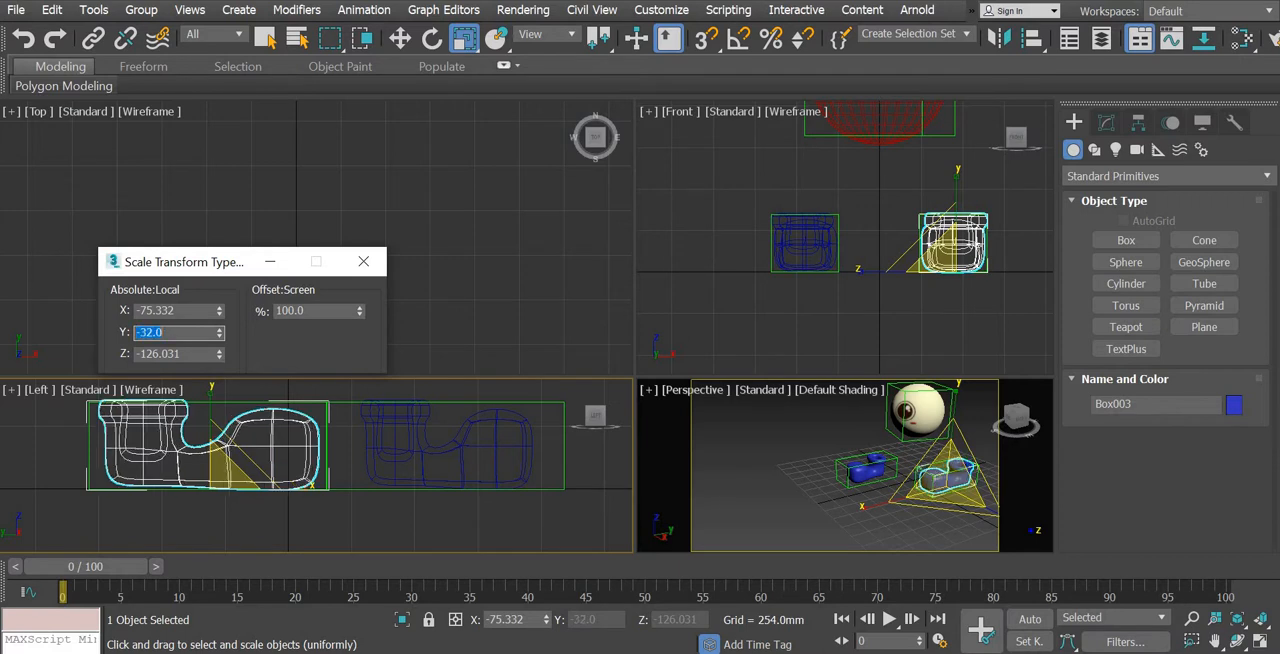
Lengthen the right-foot shoe by setting its absolute local Y scale to 32, and close the scale type-in
{"action": "left_click", "coordinate": [446, 455]}
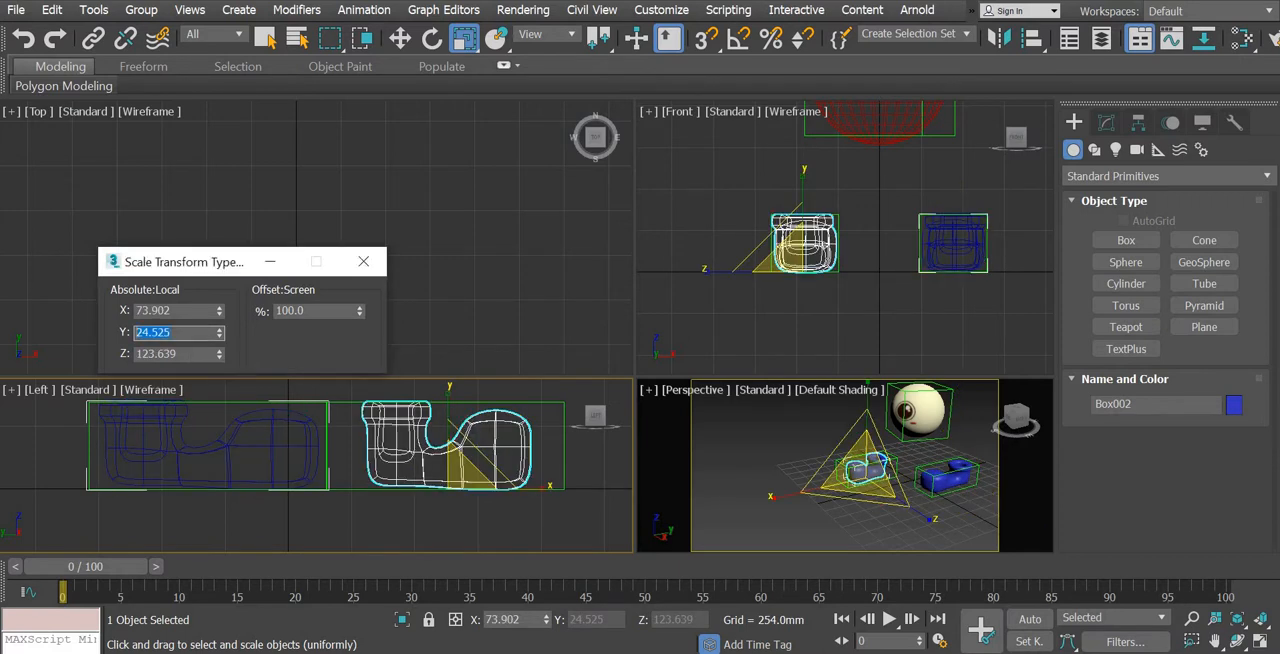
{"action": "type", "text": "32"}
{"action": "key", "text": "Return"}
{"action": "left_click", "coordinate": [363, 261]}
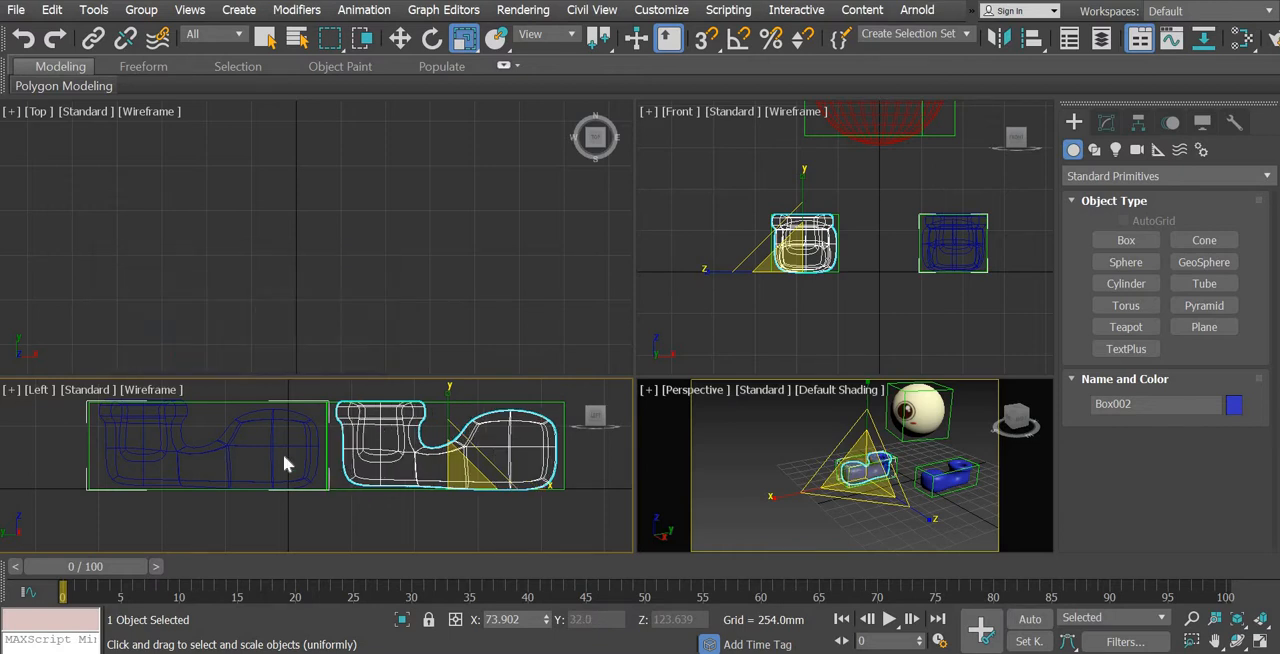
Shorten the left foot control by setting its absolute local Y scale to 250
{"action": "left_click", "coordinate": [259, 491]}
{"action": "left_click", "coordinate": [289, 483]}
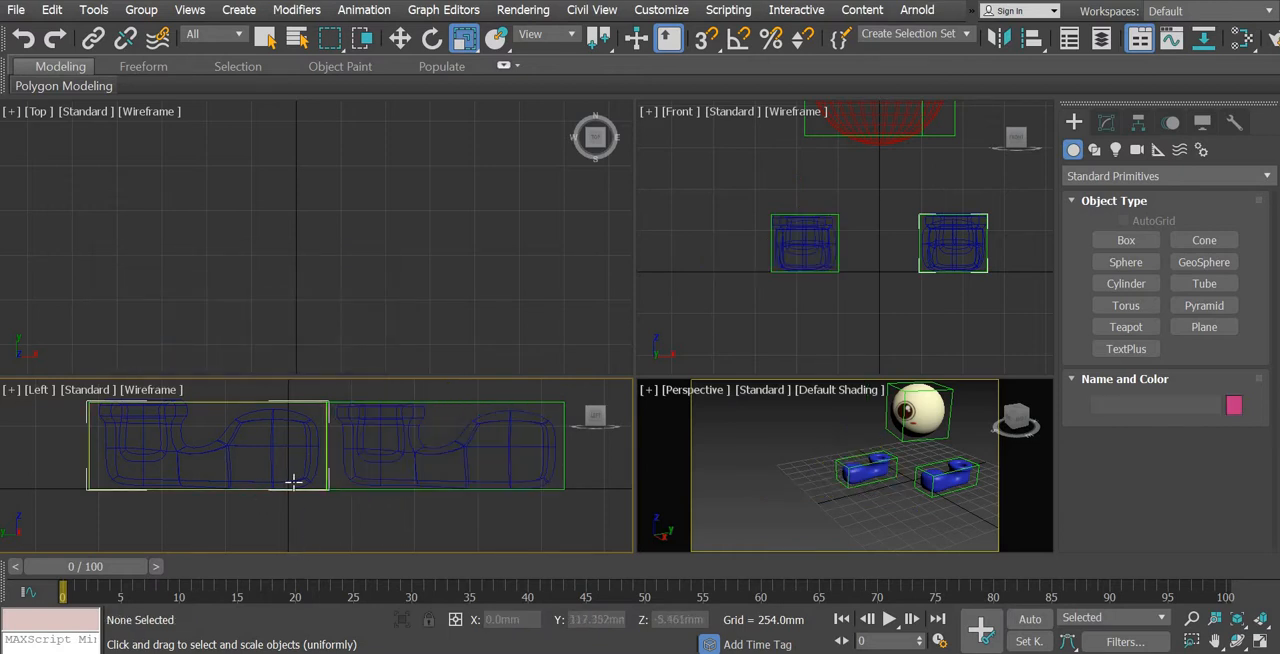
{"action": "key", "text": "F12"}
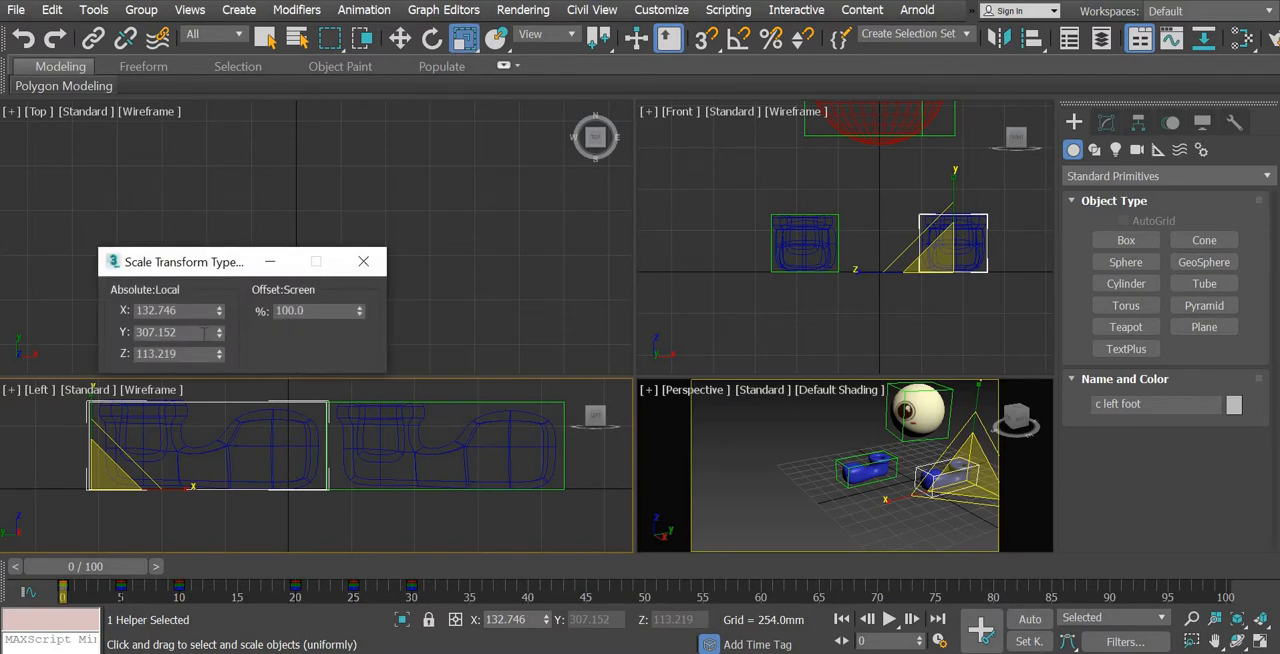
{"action": "left_click_drag", "start_coordinate": [220, 398], "coordinate": [210, 610]}
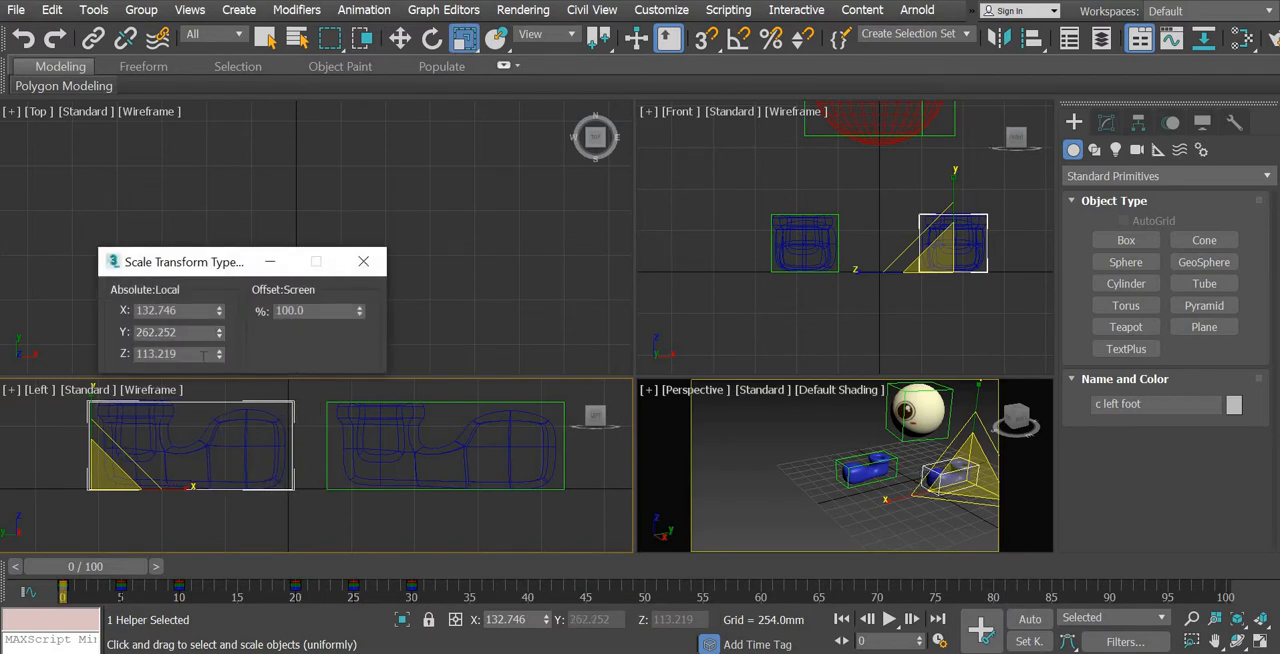
{"action": "double_click", "coordinate": [145, 332]}
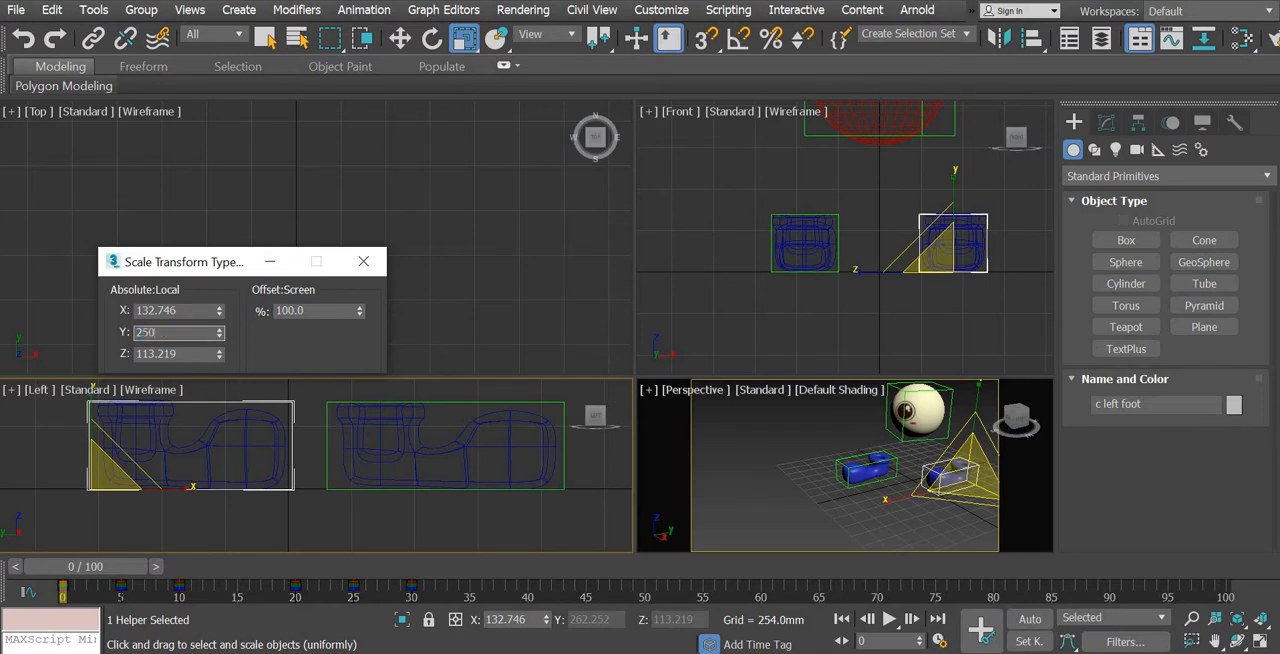
{"action": "type", "text": "250"}
{"action": "key", "text": "Return"}
Set the right foot control's absolute local Y scale to 250, close the scale type-in and clear the selection
{"action": "left_click", "coordinate": [553, 485]}
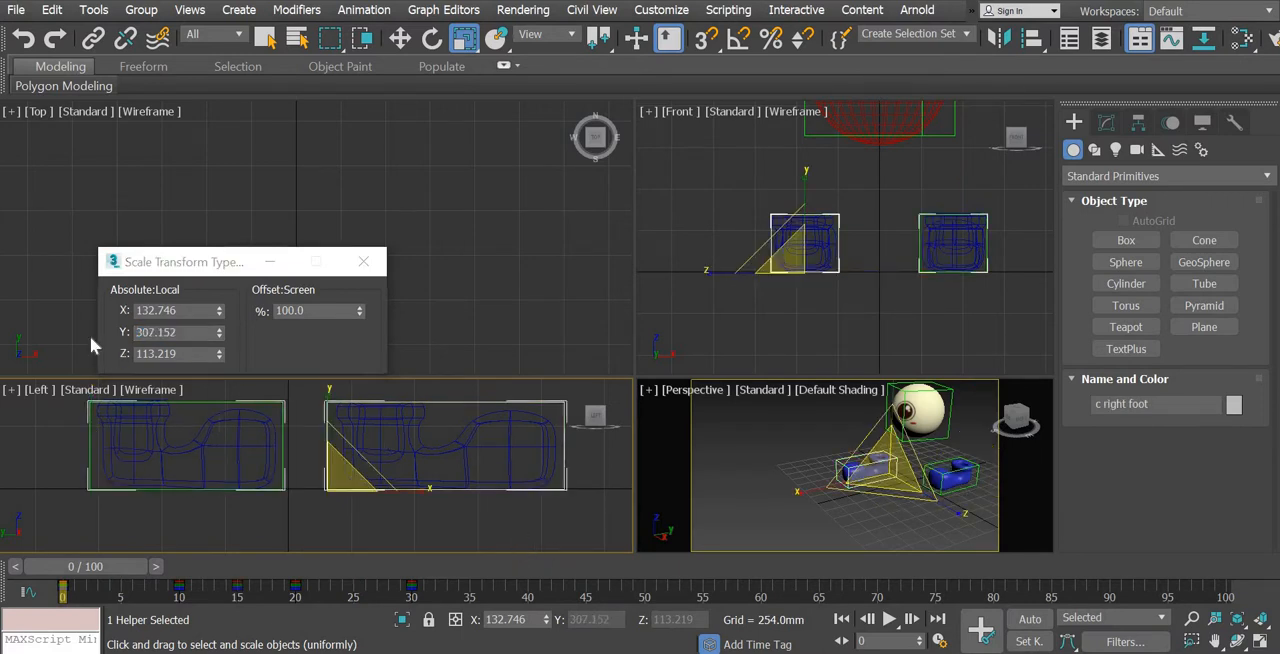
{"action": "double_click", "coordinate": [190, 333]}
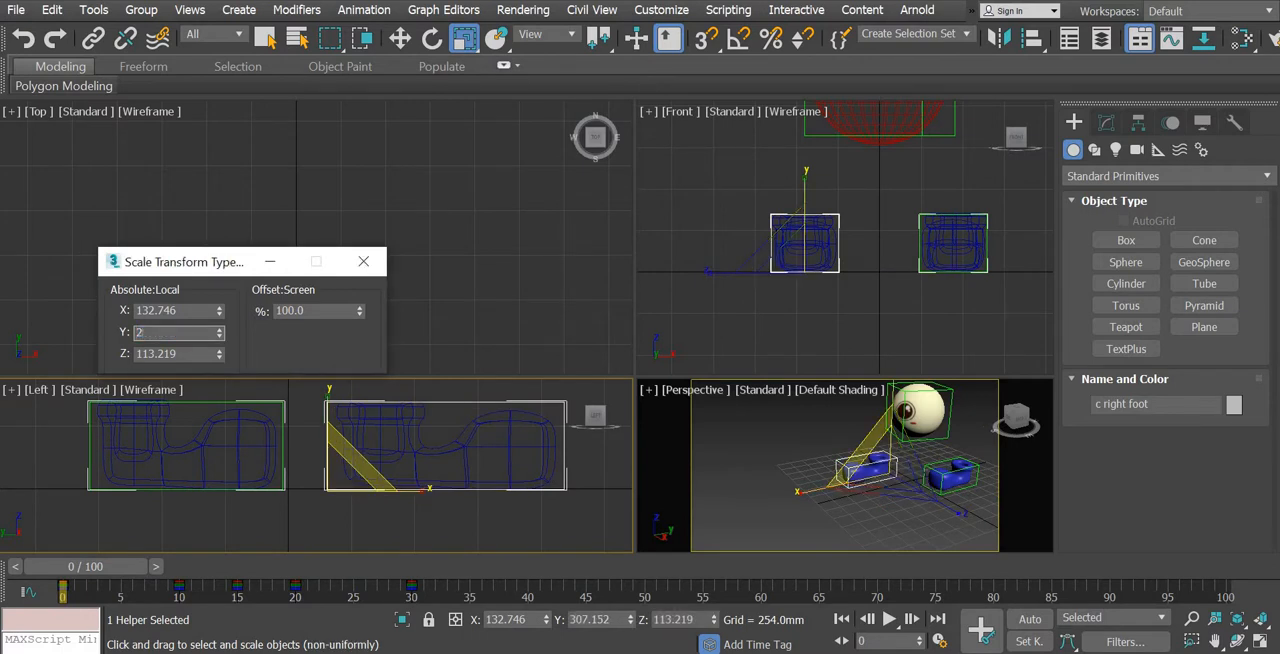
{"action": "type", "text": "250"}
{"action": "key", "text": "Return"}
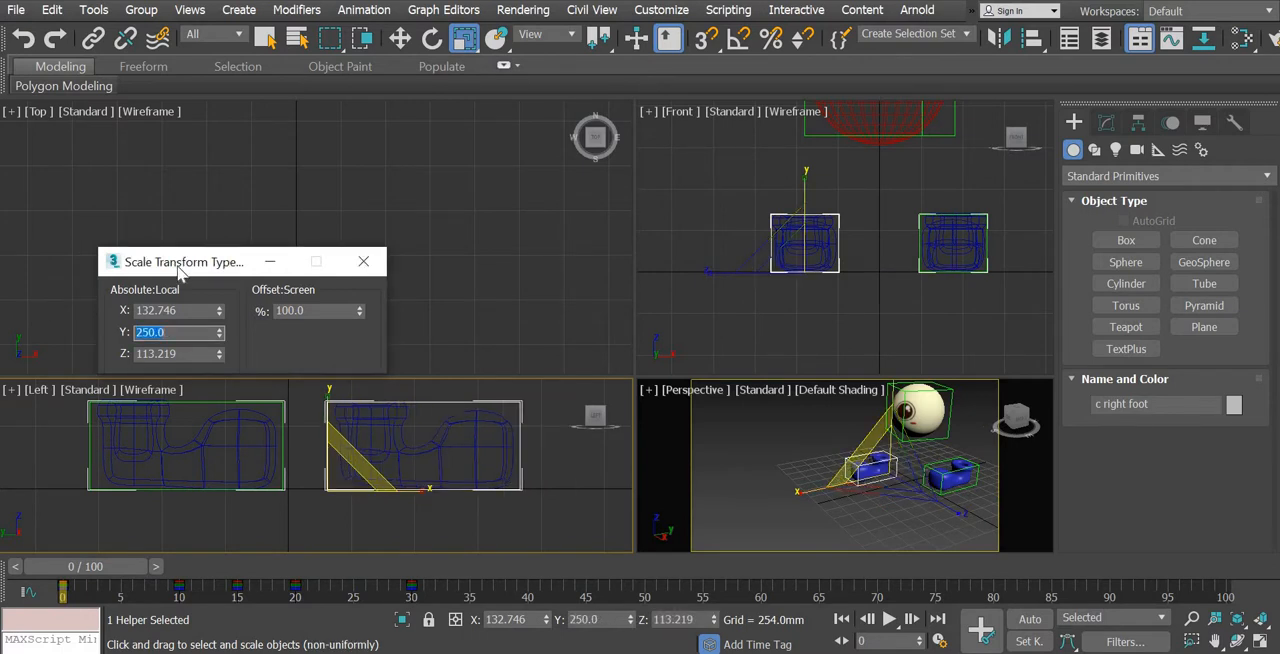
{"action": "left_click", "coordinate": [363, 262]}
{"action": "key", "text": "Delete"}
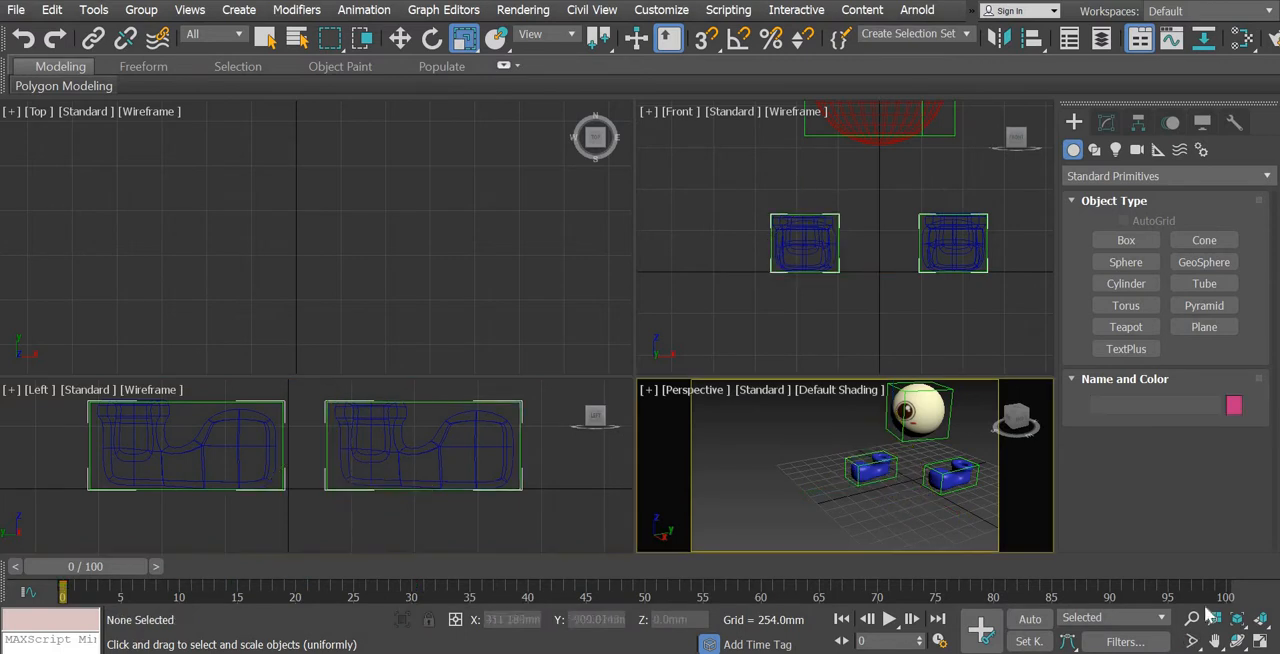
Check both shoes in an enlarged Perspective view, select the right foot control for moving, and turn on Auto Key in the four-viewport layout
{"action": "left_click", "coordinate": [1260, 641]}
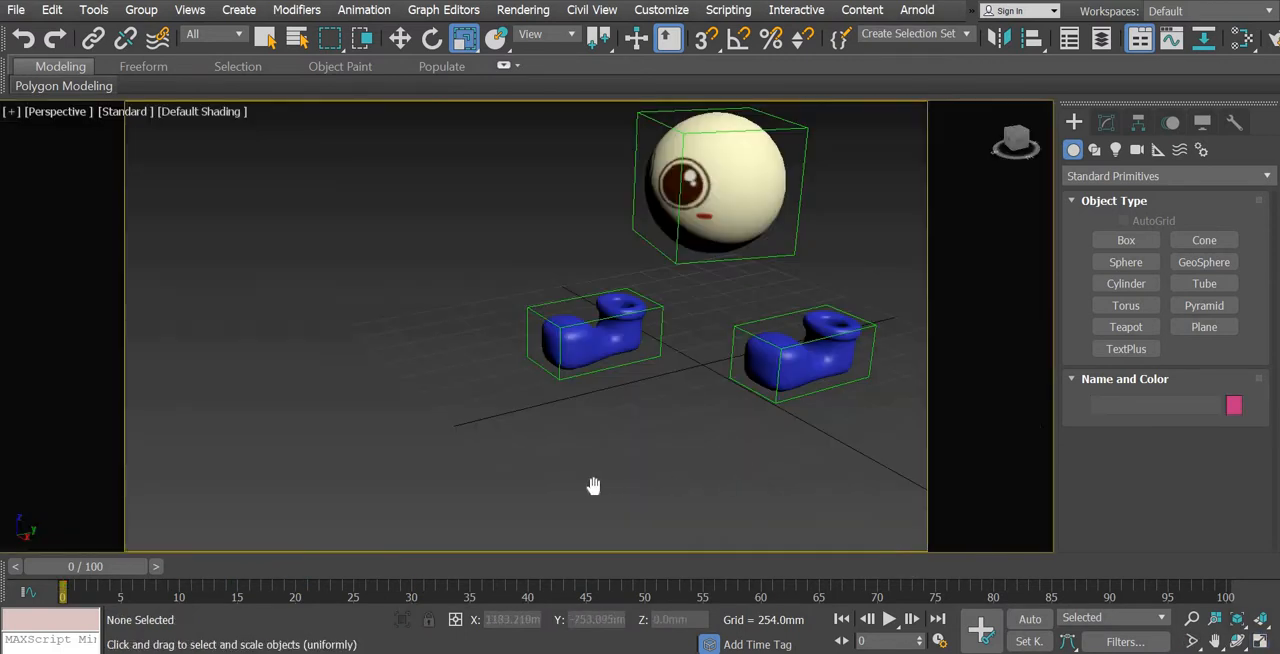
{"action": "middle_click_drag", "start_coordinate": [593, 486], "coordinate": [594, 509]}
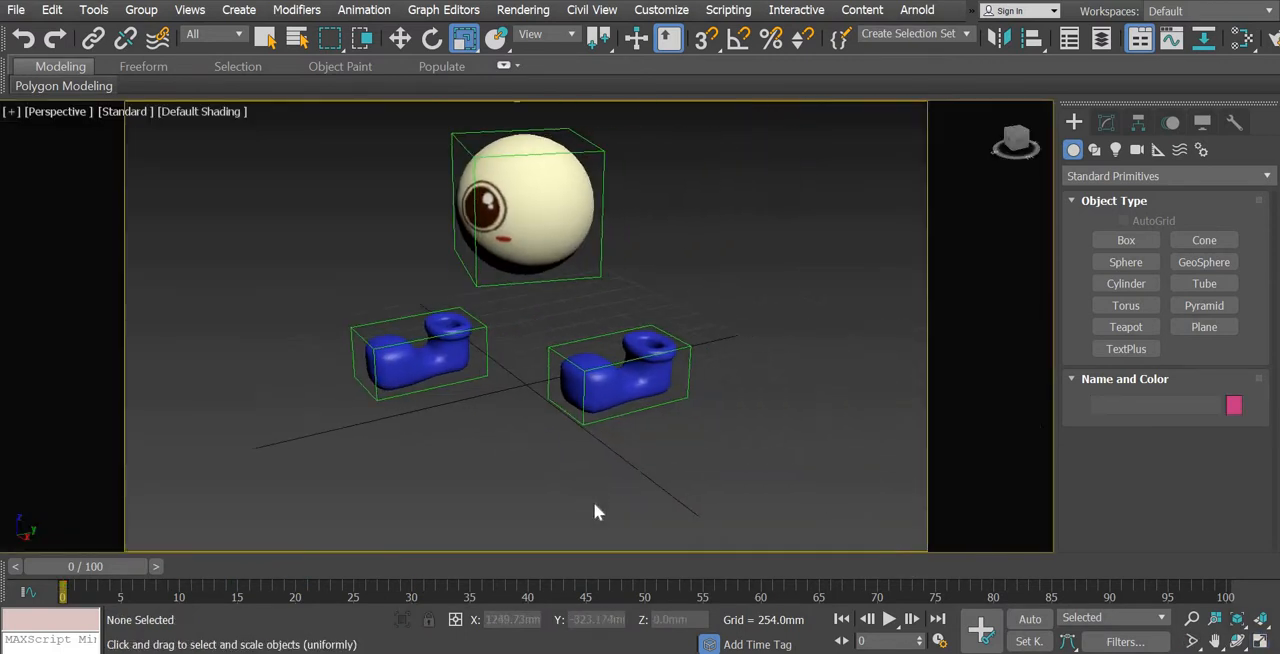
{"action": "key", "text": "w"}
{"action": "left_click", "coordinate": [437, 372]}
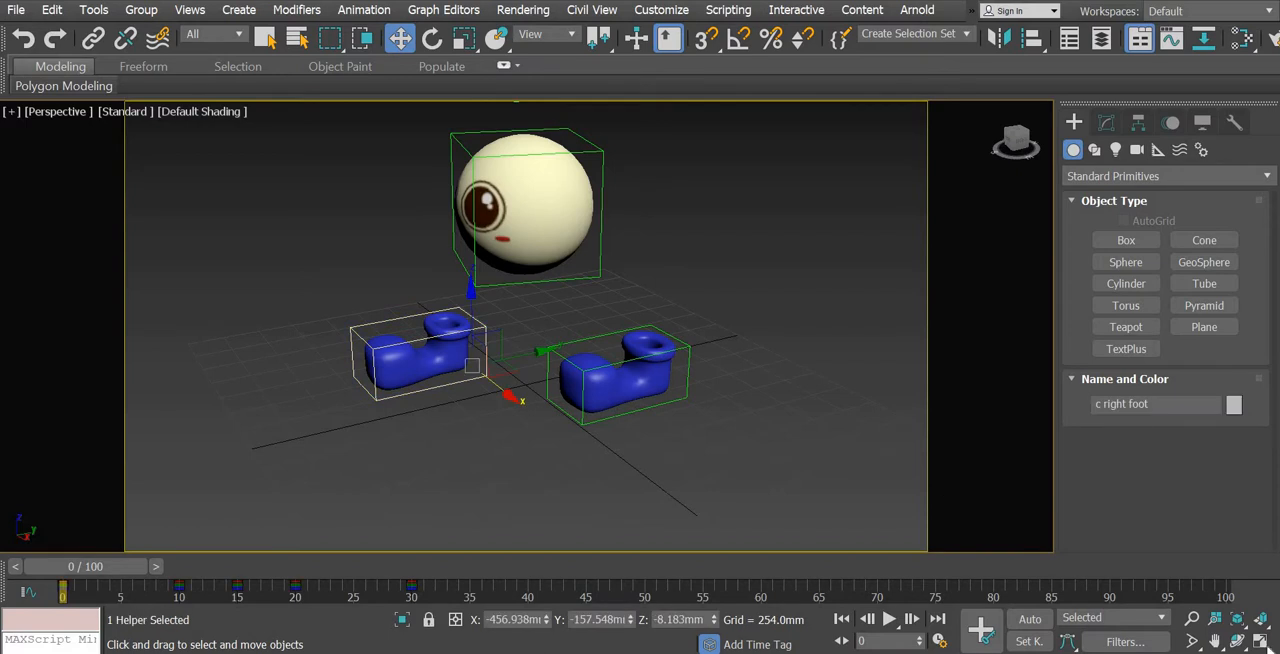
{"action": "left_click", "coordinate": [1250, 643]}
{"action": "key", "text": "n"}
Move the right foot control backward at frame 0 in the Left view until its heel meets the left foot control's front
{"action": "middle_click_drag", "start_coordinate": [306, 449], "coordinate": [298, 517]}
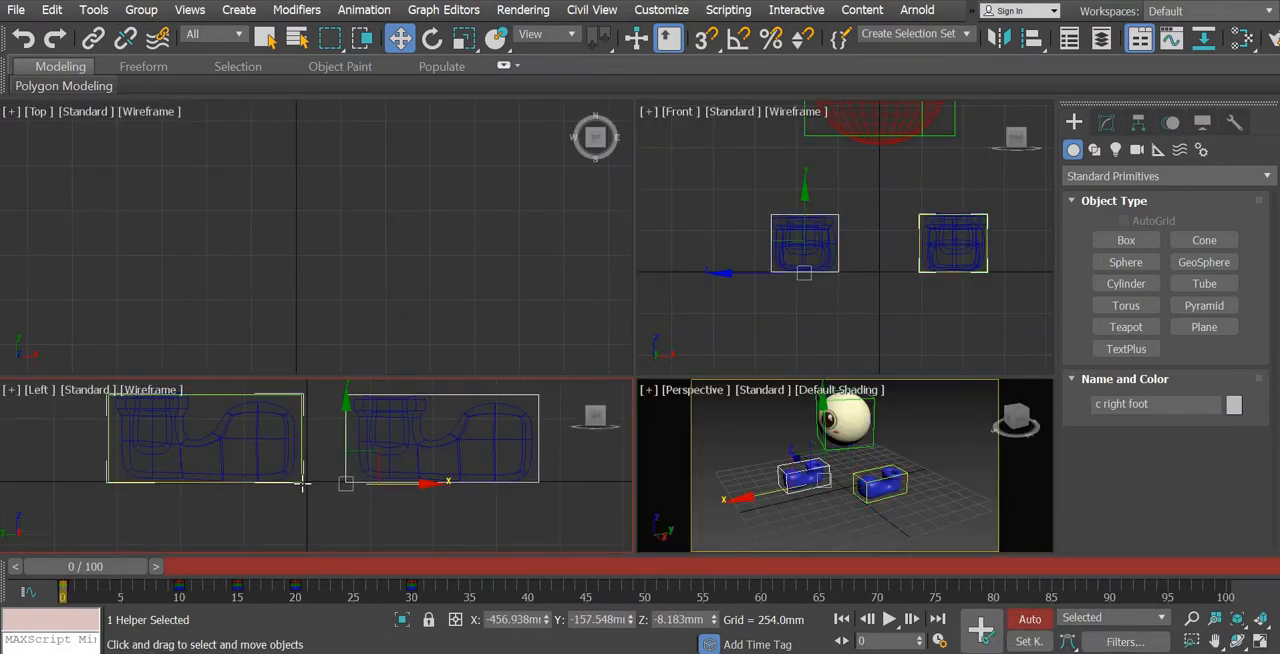
{"action": "left_click_drag", "start_coordinate": [411, 484], "coordinate": [379, 484]}
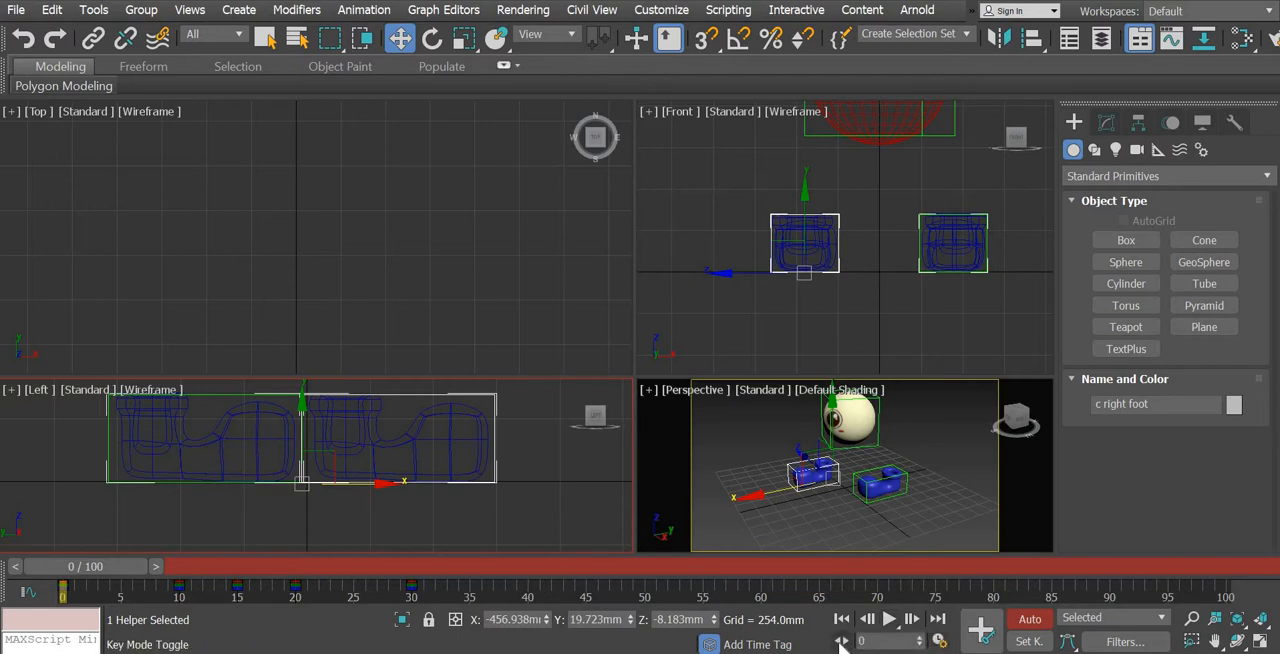
Step through the right foot control's keys with Key Mode and check the last and first frames of the animation
{"action": "left_click", "coordinate": [842, 642]}
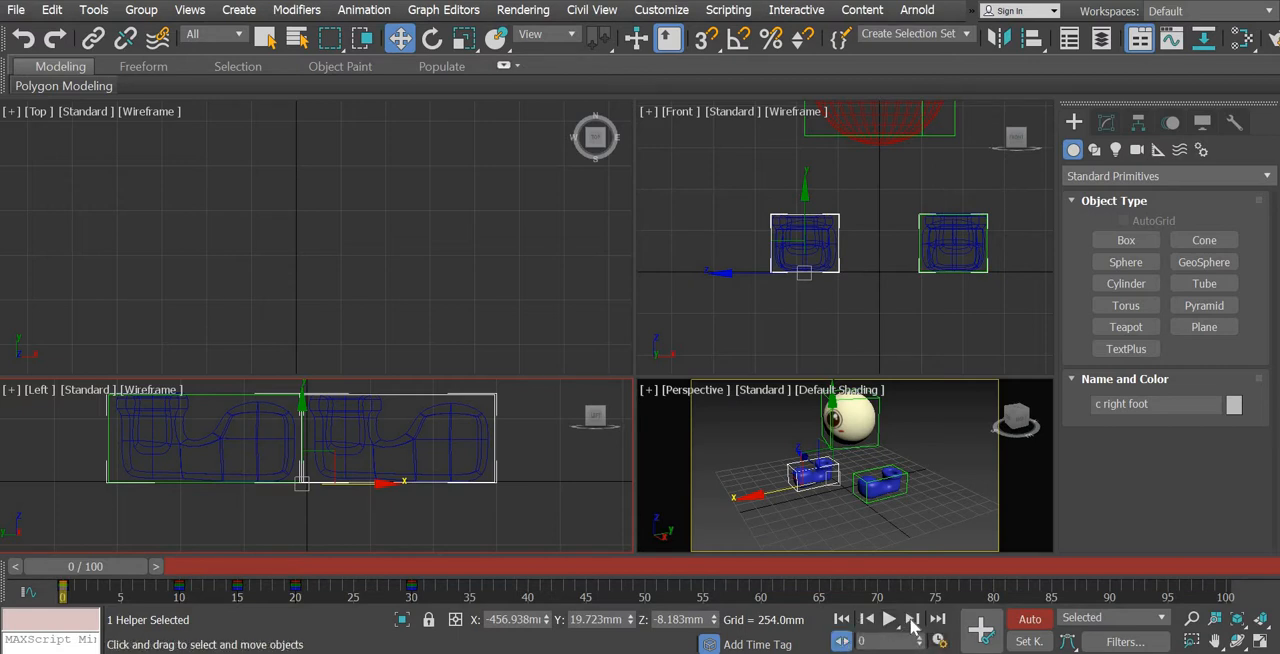
{"action": "left_click", "coordinate": [912, 620]}
{"action": "left_click", "coordinate": [912, 620]}
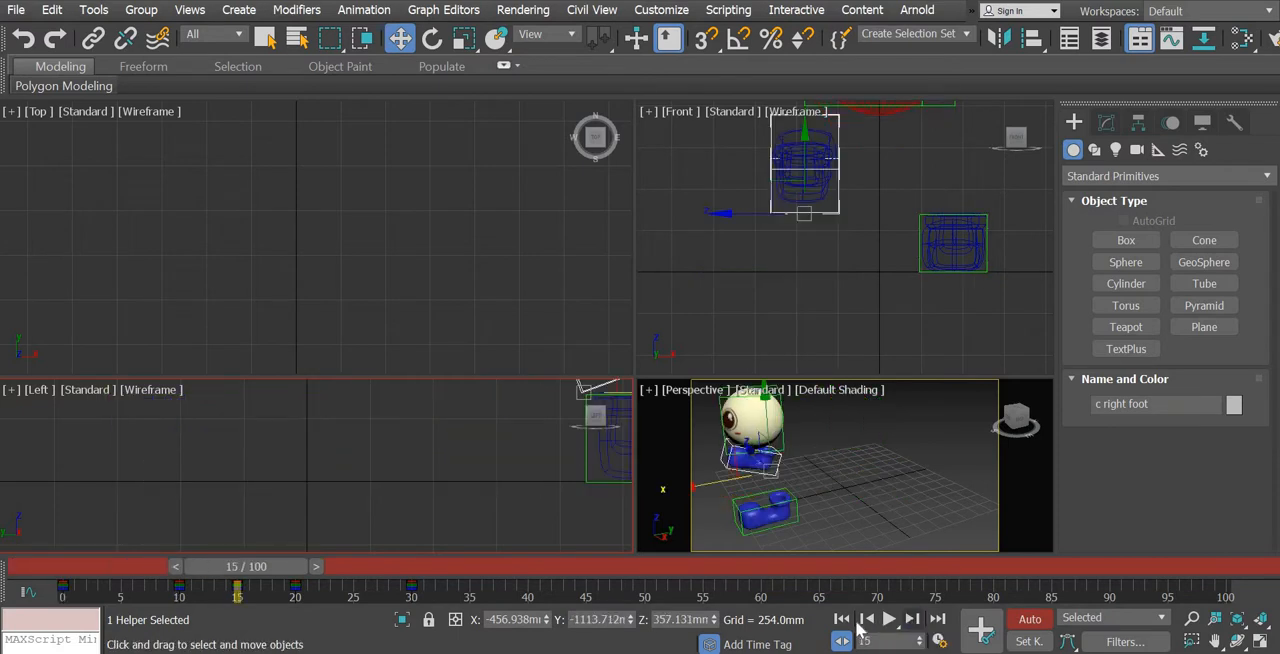
{"action": "left_click", "coordinate": [870, 621]}
{"action": "left_click", "coordinate": [870, 621]}
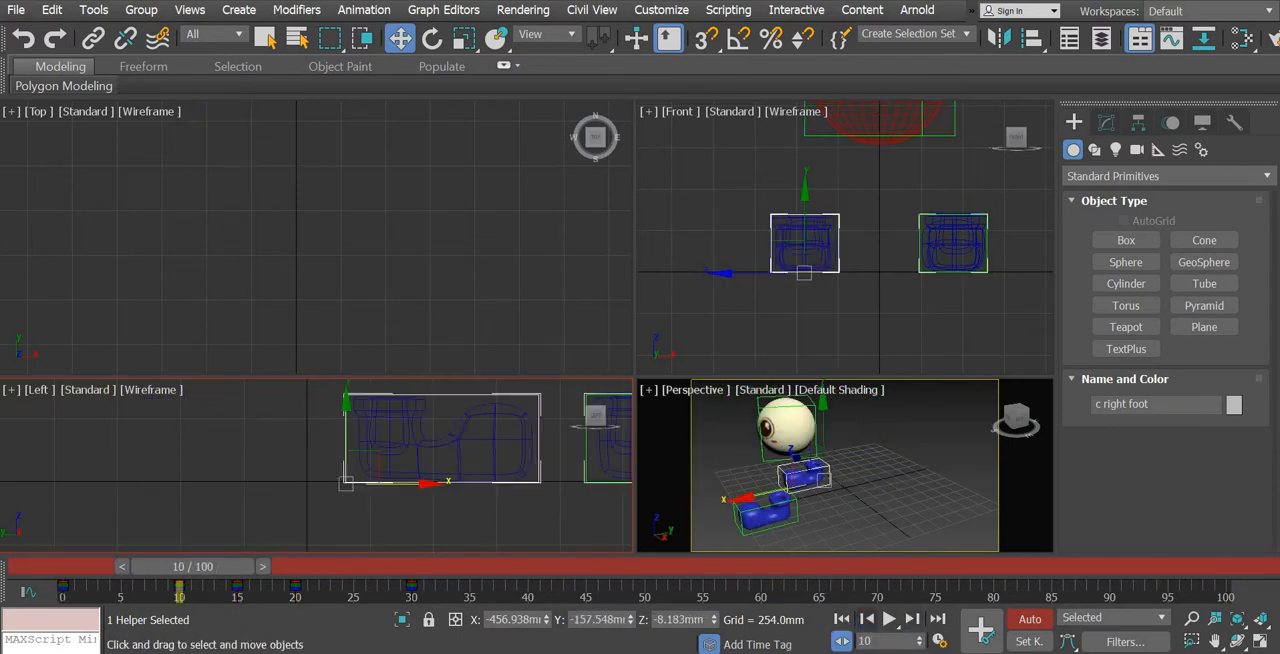
{"action": "left_click", "coordinate": [870, 621]}
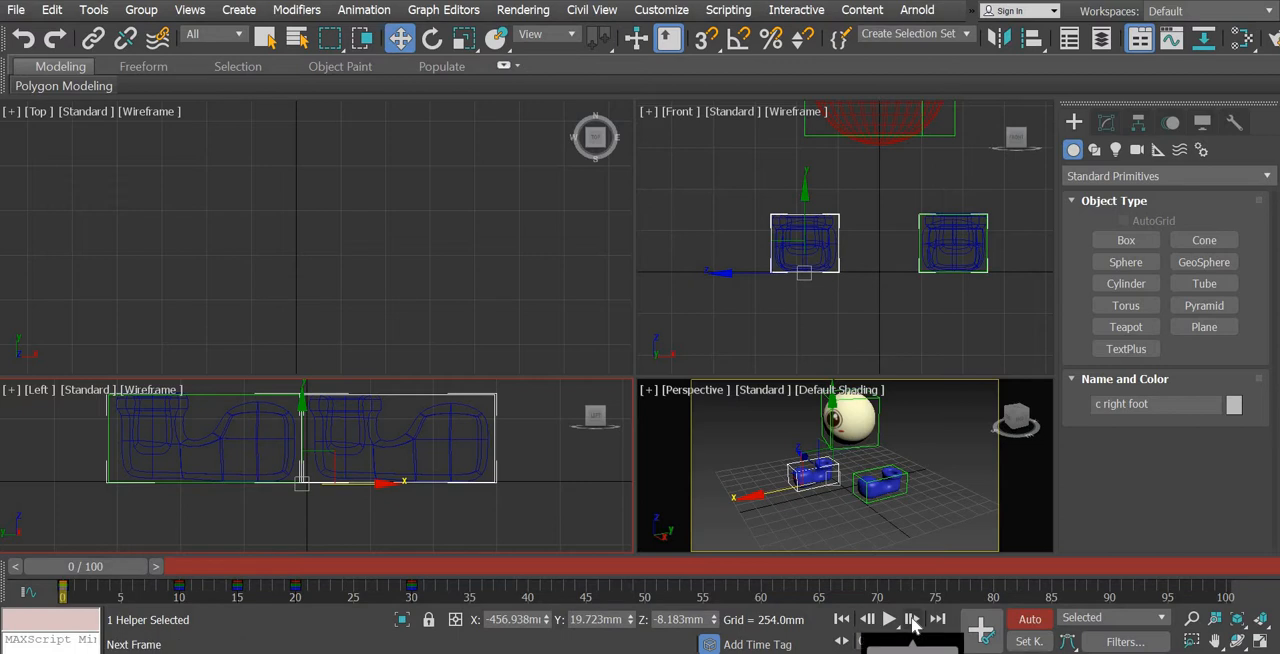
{"action": "left_click", "coordinate": [905, 621]}
{"action": "left_click", "coordinate": [905, 621]}
{"action": "left_click", "coordinate": [886, 620]}
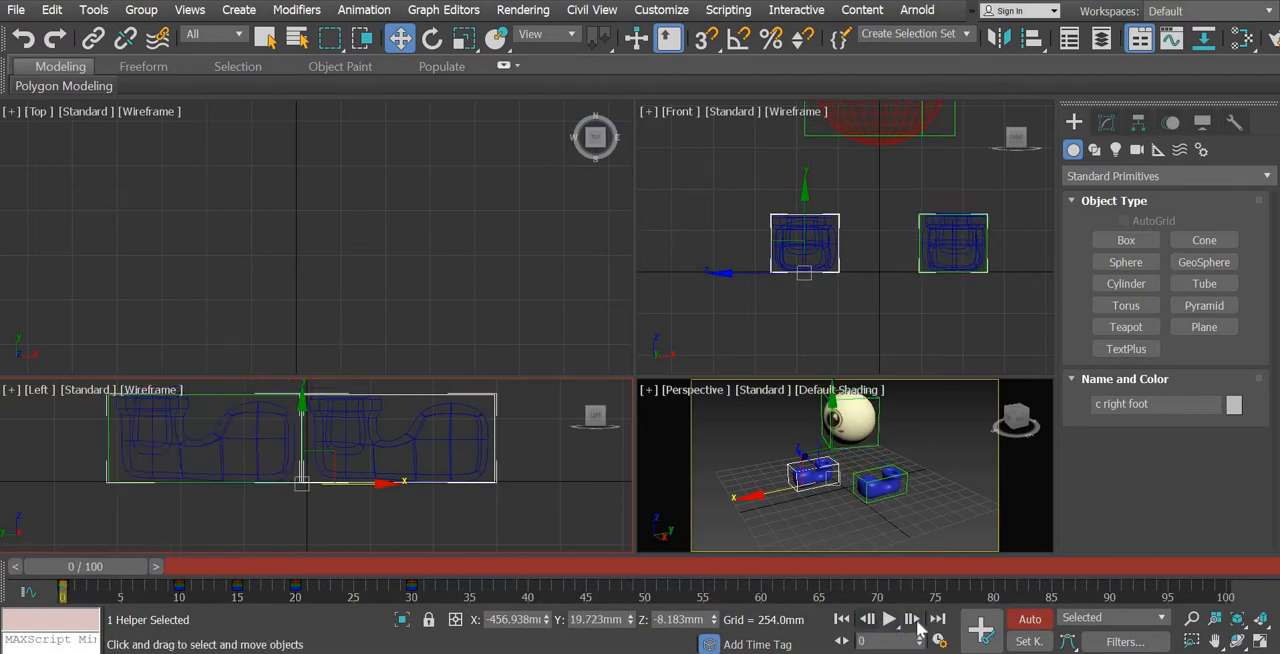
{"action": "left_click", "coordinate": [937, 620]}
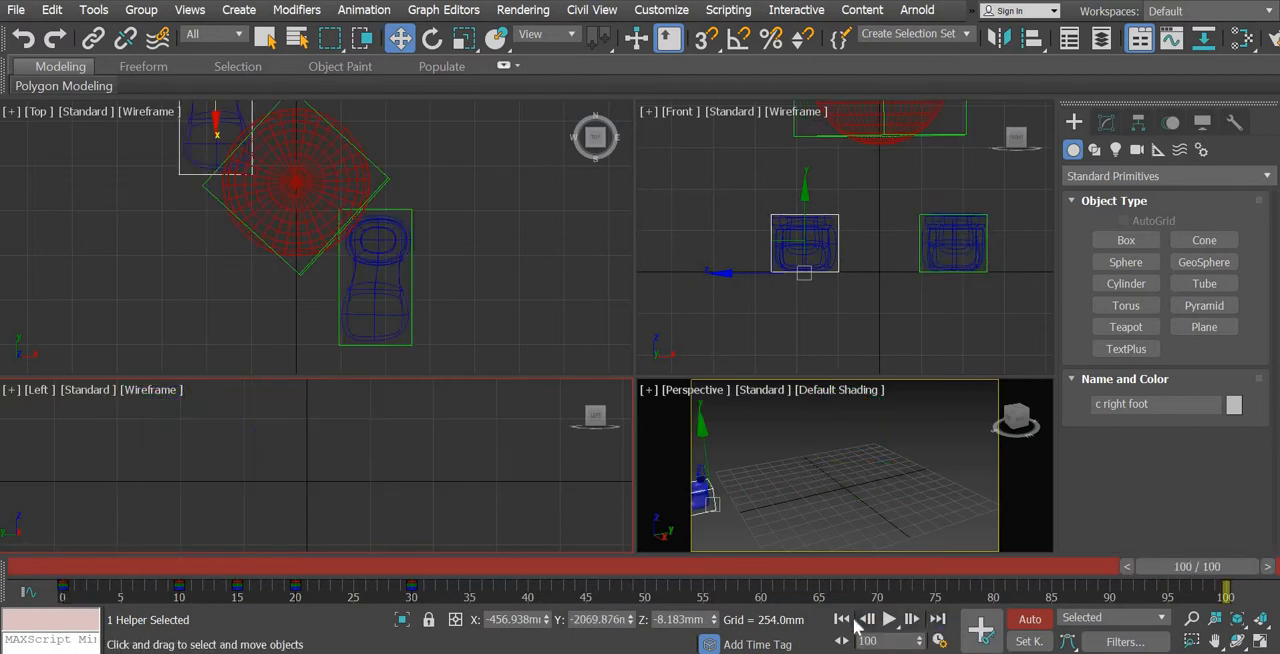
{"action": "left_click", "coordinate": [841, 620]}
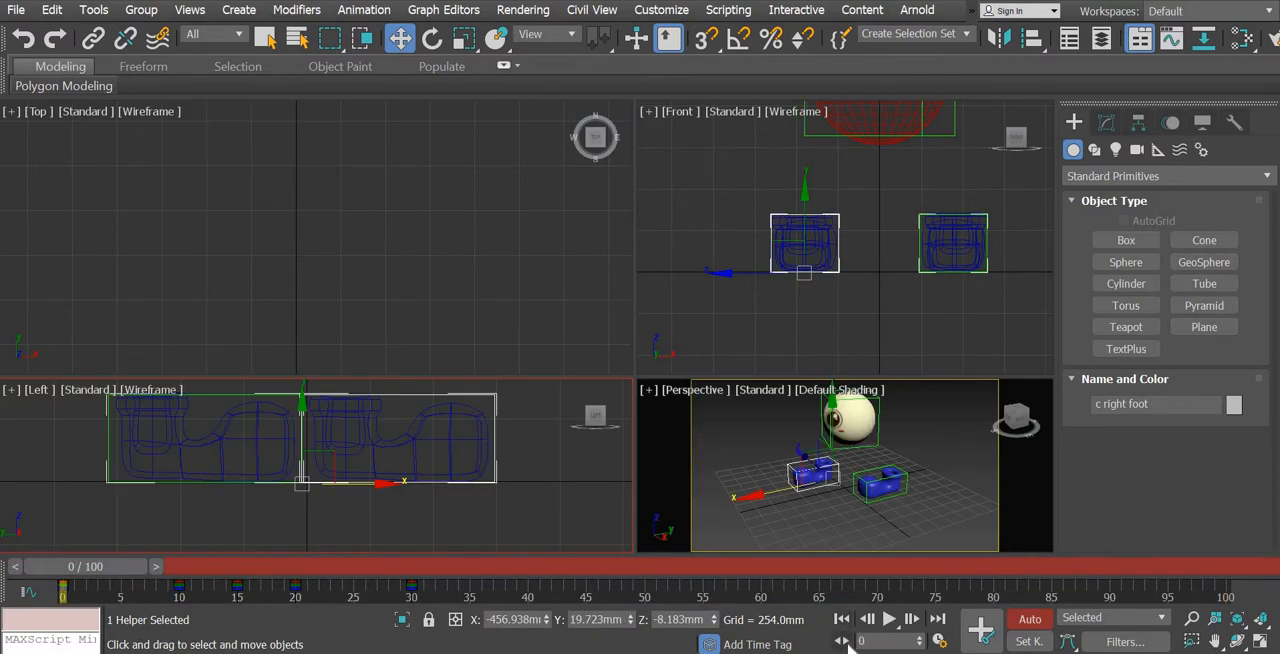
Go to the key at frame 10 with Key Mode on and move the left foot control back against the right foot control's front
{"action": "left_click", "coordinate": [845, 642]}
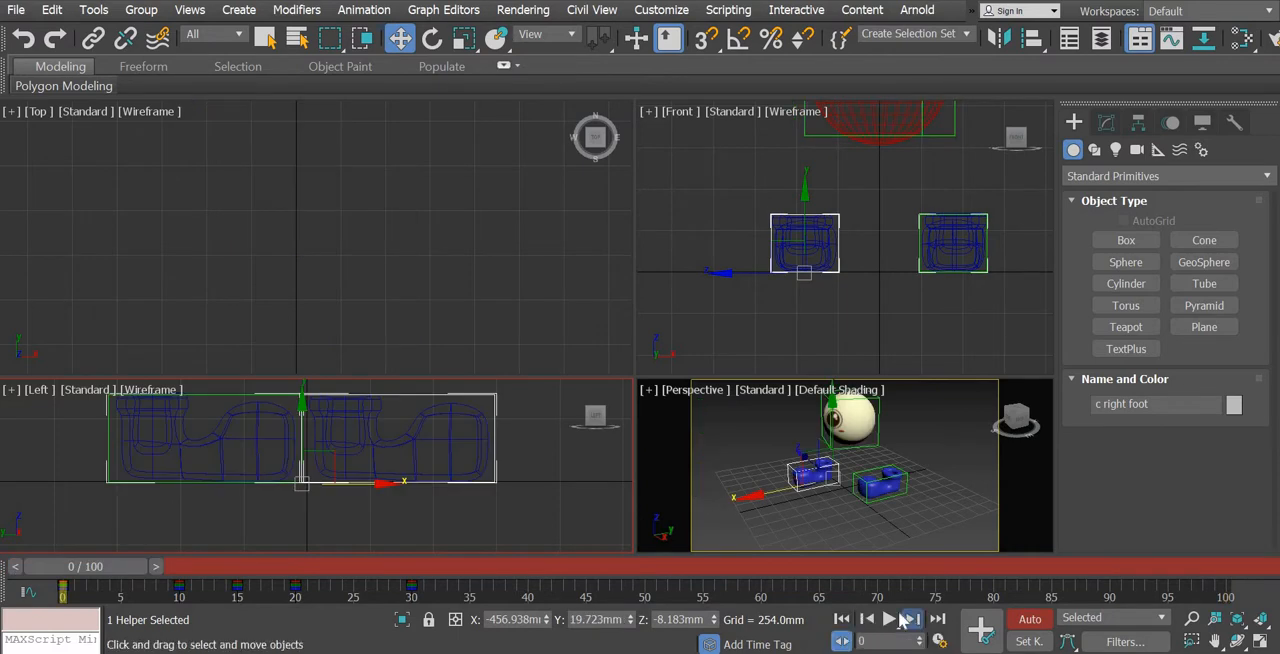
{"action": "left_click", "coordinate": [912, 619]}
{"action": "middle_click_drag", "start_coordinate": [308, 500], "coordinate": [69, 488]}
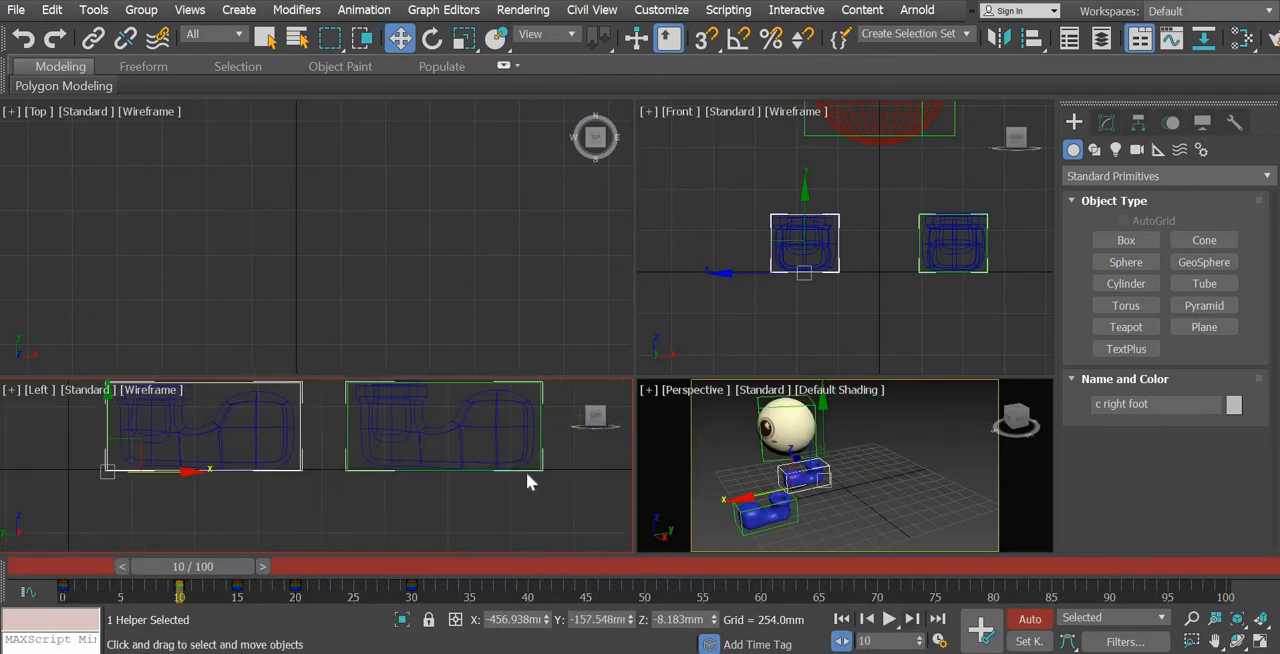
{"action": "left_click", "coordinate": [432, 470]}
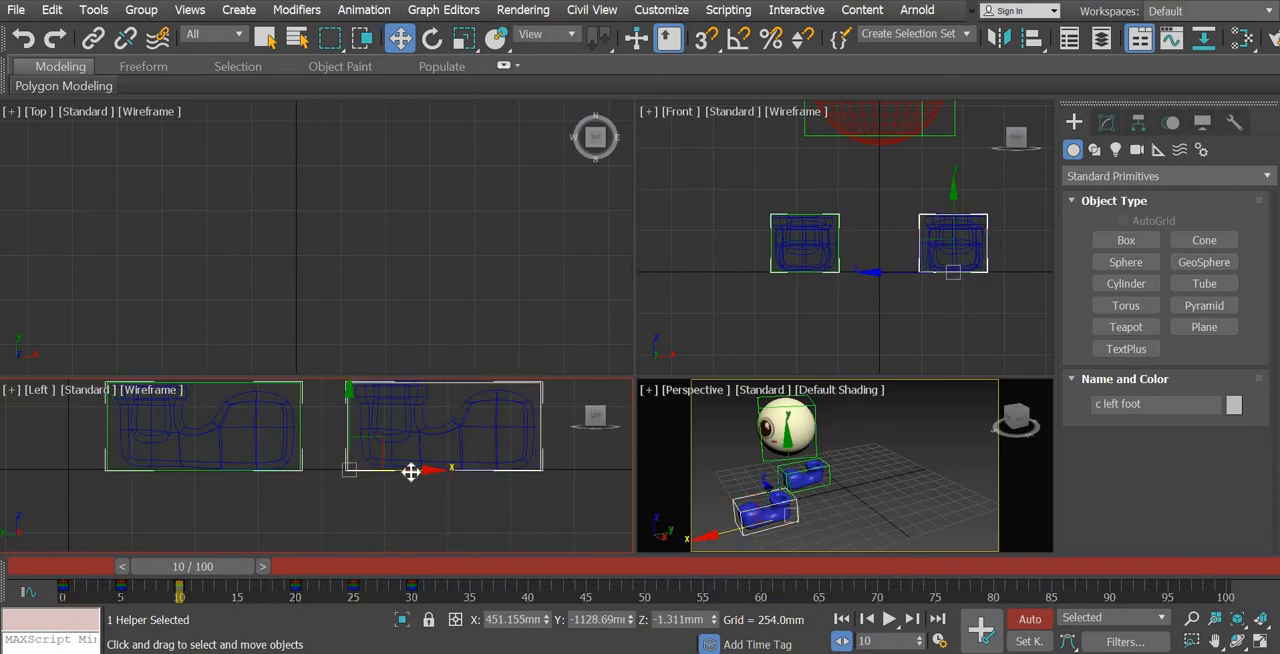
{"action": "left_click_drag", "start_coordinate": [414, 471], "coordinate": [362, 471]}
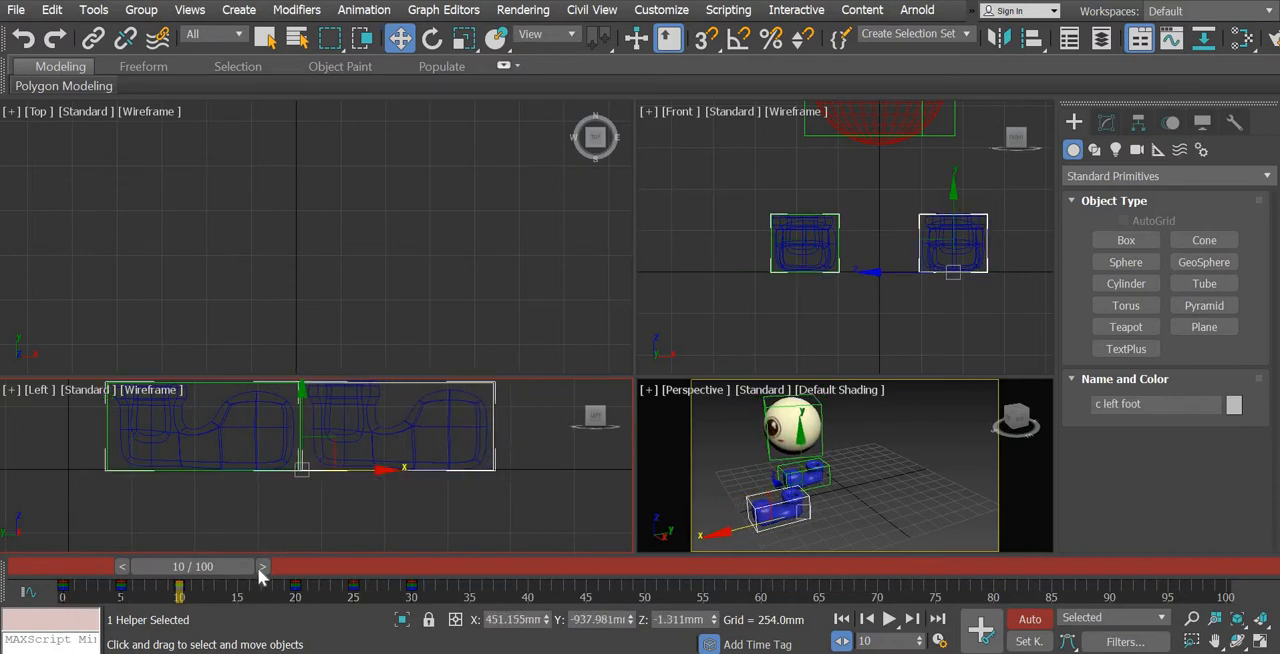
Examine the spacing between the foot controls in the Left view at frames 20, 0 and 10
{"action": "left_click", "coordinate": [365, 560]}
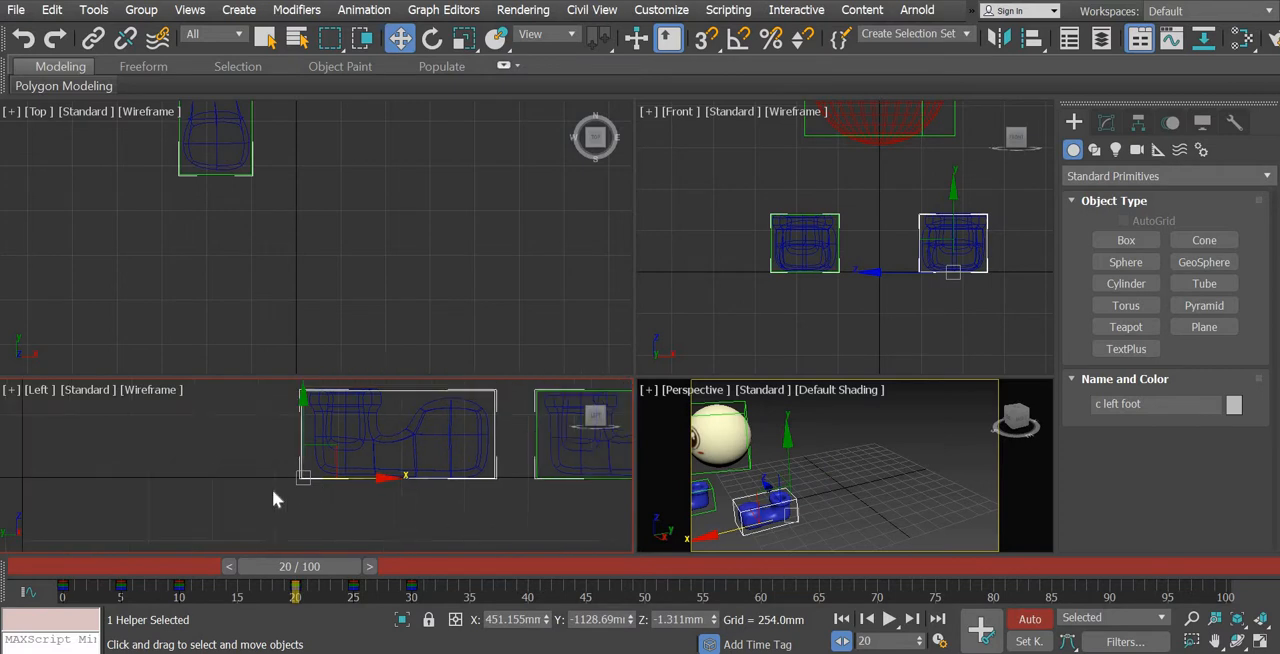
{"action": "middle_click_drag", "start_coordinate": [272, 489], "coordinate": [114, 493]}
{"action": "left_click_drag", "start_coordinate": [254, 483], "coordinate": [272, 493]}
{"action": "left_click_drag", "start_coordinate": [277, 570], "coordinate": [108, 598]}
{"action": "left_click_drag", "start_coordinate": [30, 600], "coordinate": [29, 601]}
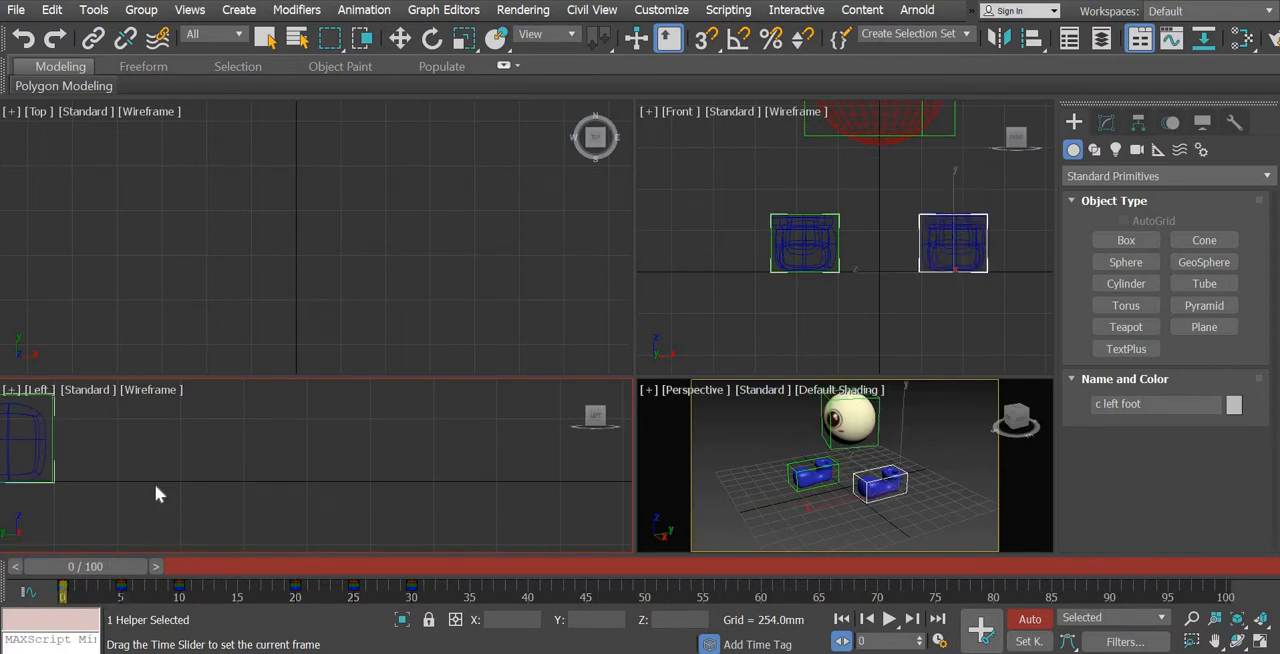
{"action": "key", "text": "w"}
{"action": "middle_click_drag", "start_coordinate": [180, 469], "coordinate": [428, 481]}
{"action": "scroll", "coordinate": [346, 468], "scroll_direction": "down", "scroll_amount": 2}
{"action": "left_click_drag", "start_coordinate": [123, 580], "coordinate": [150, 588]}
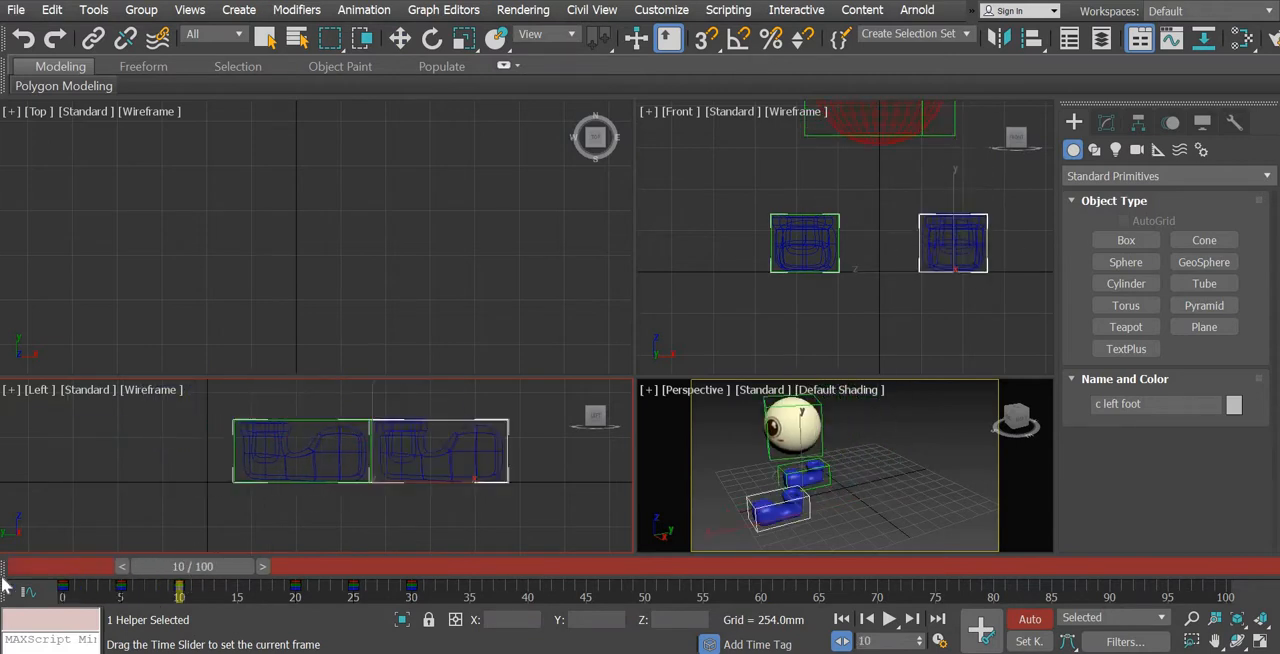
Undo the recent moves of both foot controls, going back past their Y scale changes to 250
{"action": "left_click", "coordinate": [341, 483]}
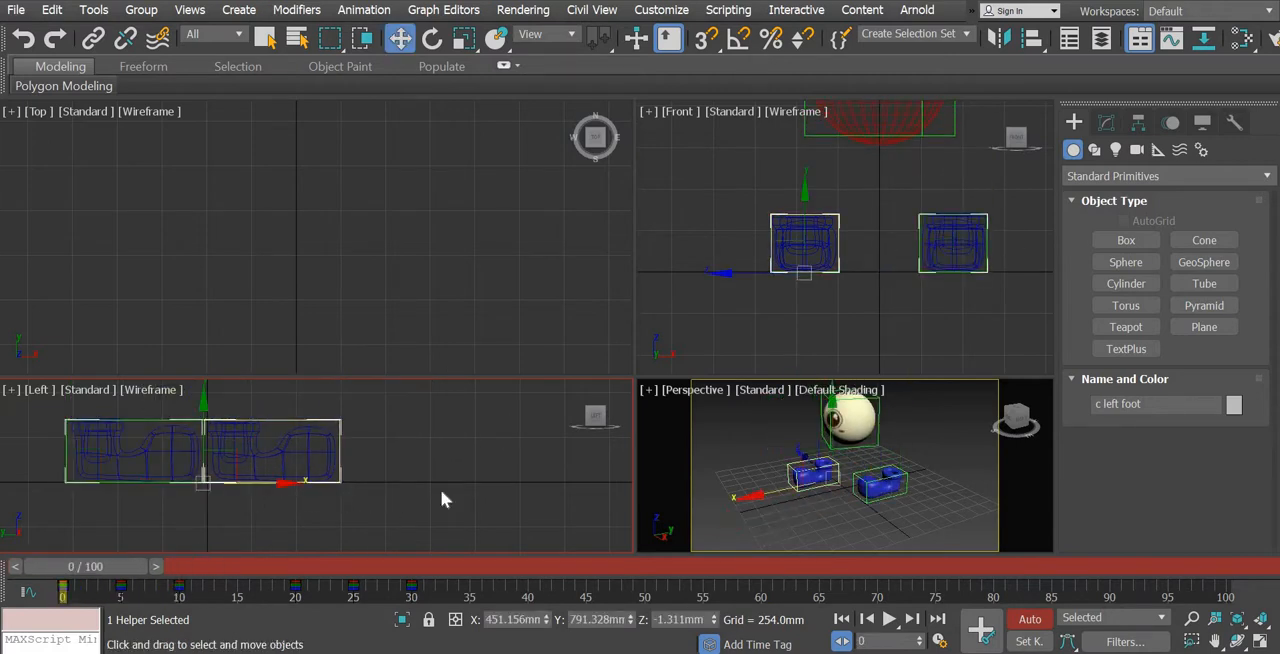
{"action": "key", "text": "ctrl+z"}
{"action": "key", "text": "ctrl+z"}
{"action": "key", "text": "ctrl+z"}
{"action": "key", "text": "ctrl+z"}
{"action": "key", "text": "ctrl+z"}
{"action": "key", "text": "ctrl+z"}
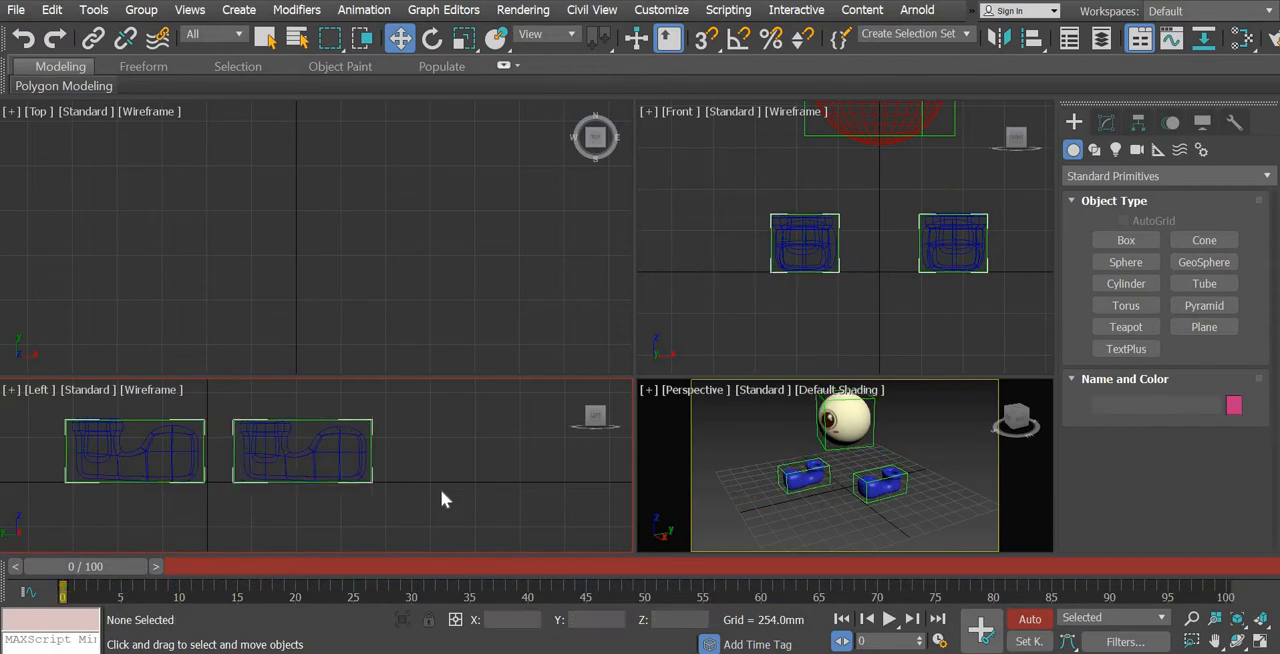
{"action": "key", "text": "ctrl+z"}
{"action": "key", "text": "ctrl+z"}
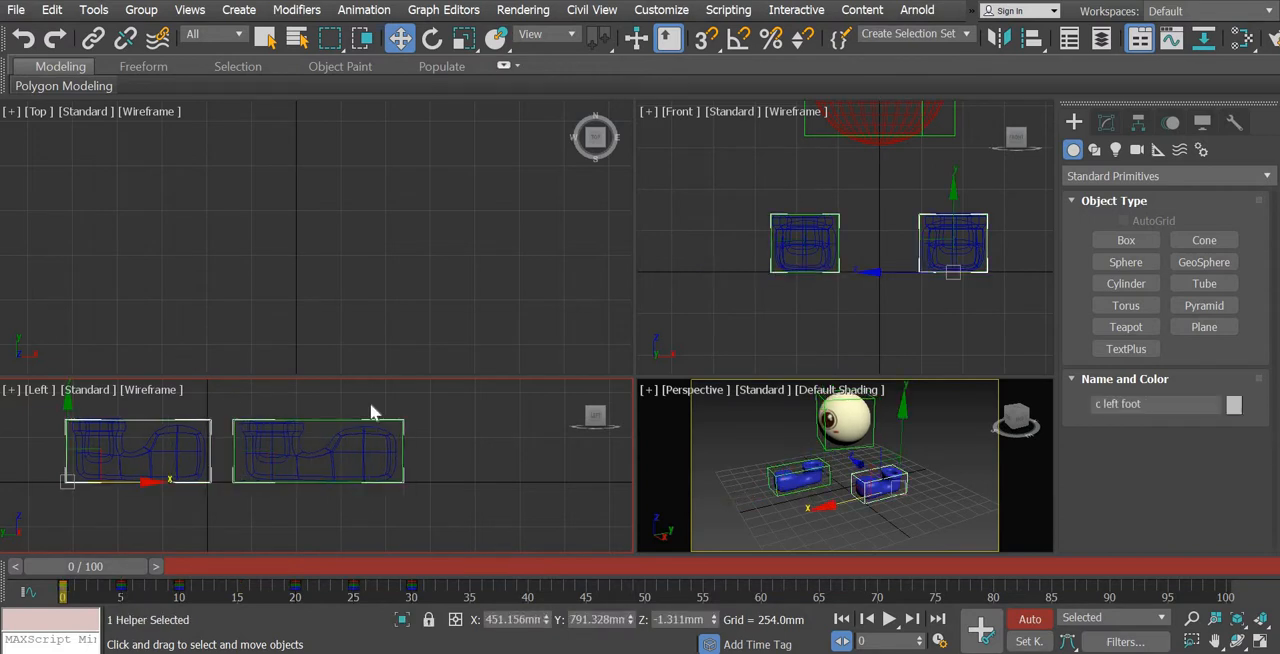
Redo the Y scale changes to 250 on the left and right foot controls
{"action": "left_click", "coordinate": [57, 44]}
{"action": "left_click", "coordinate": [57, 44]}
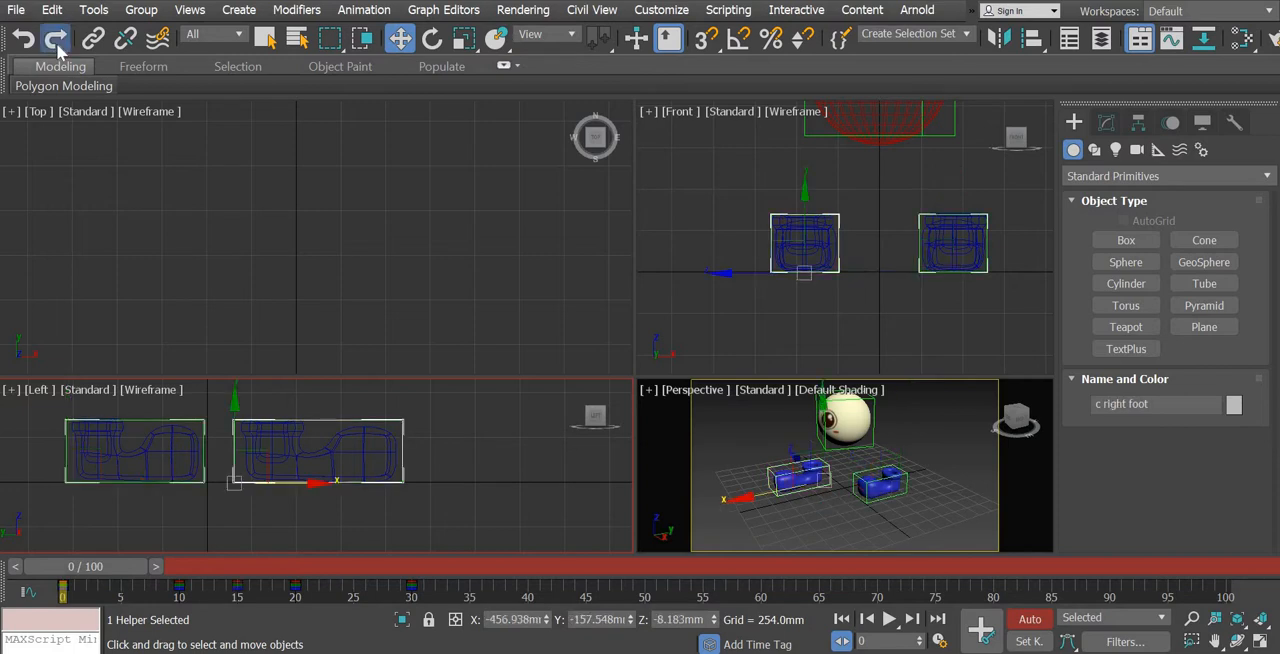
{"action": "left_click", "coordinate": [57, 44]}
{"action": "left_click", "coordinate": [57, 44]}
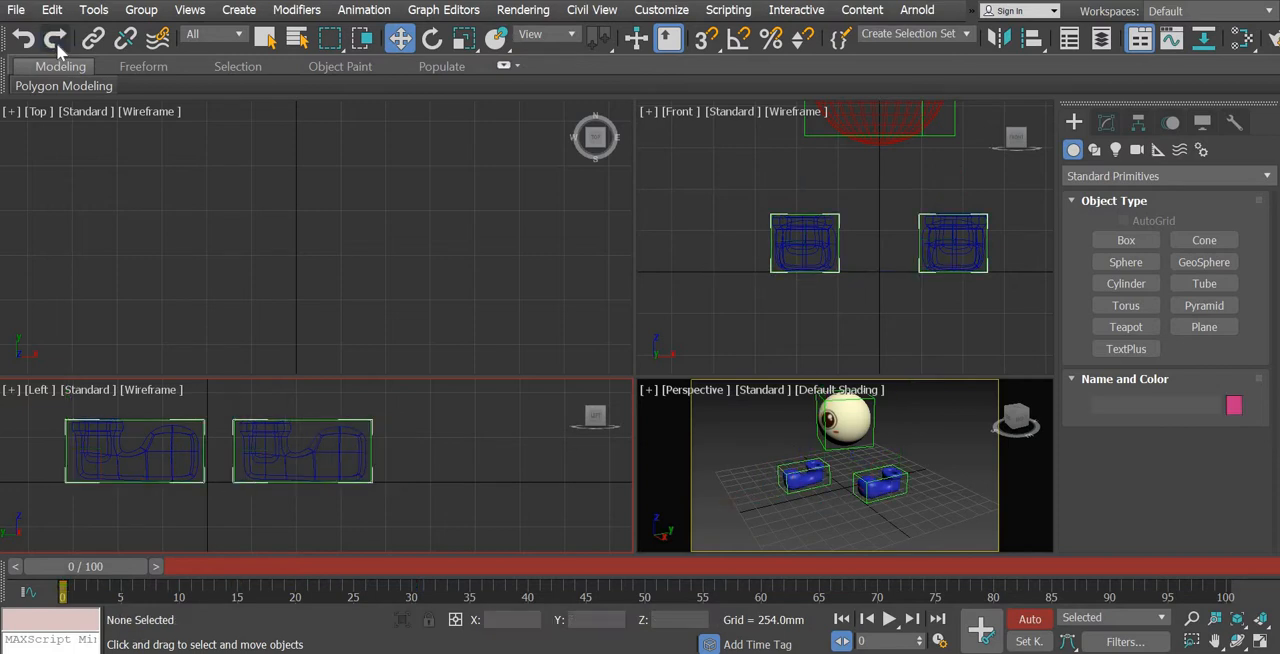
Move the right foot control back against the front of the left foot control at frame 0
{"action": "scroll", "coordinate": [840, 499], "scroll_direction": "up", "scroll_amount": 6}
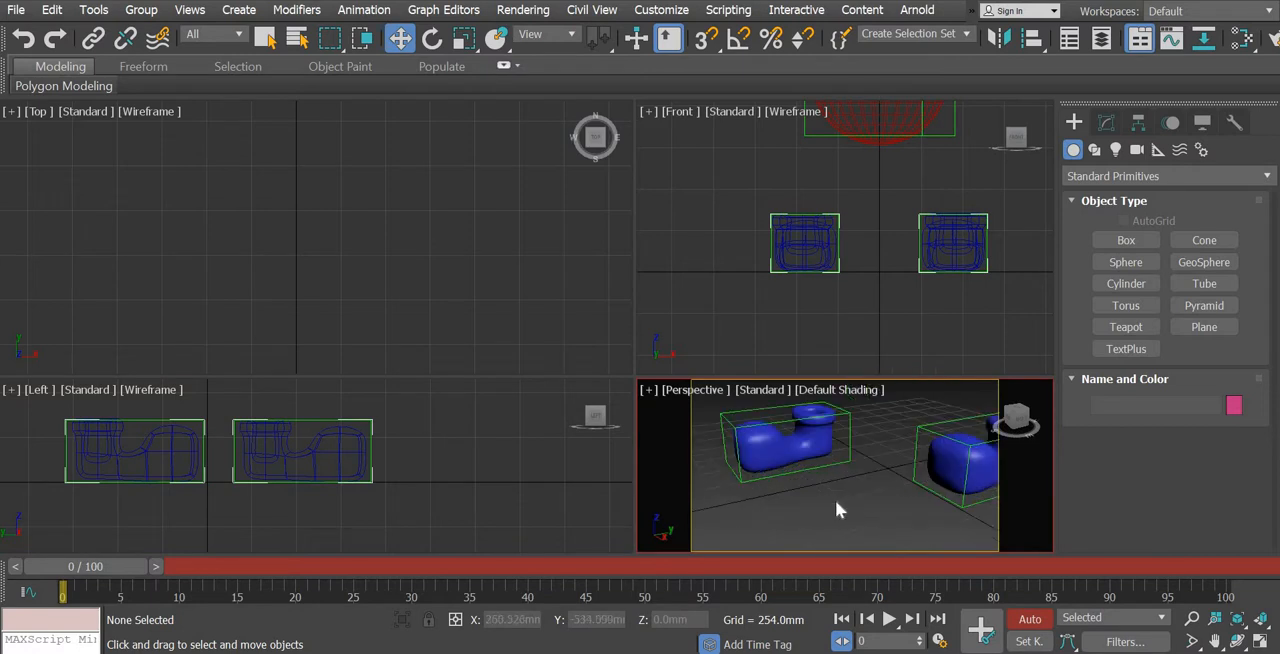
{"action": "scroll", "coordinate": [836, 508], "scroll_direction": "down", "scroll_amount": 4}
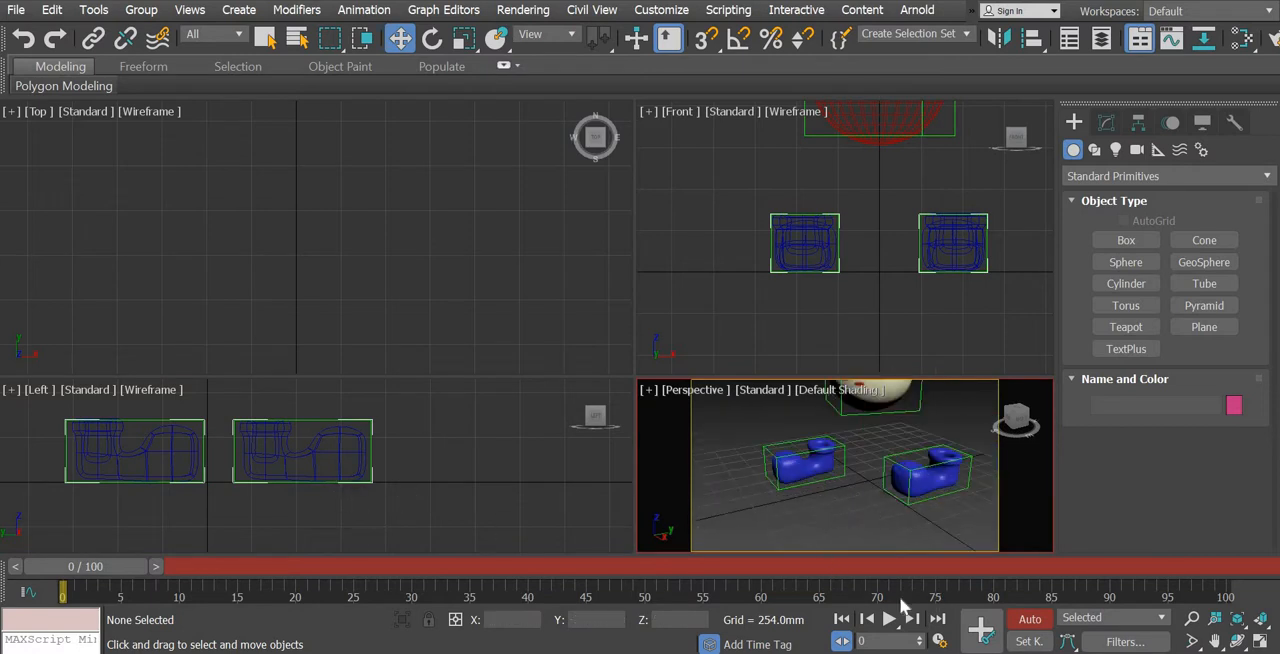
{"action": "left_click", "coordinate": [371, 421]}
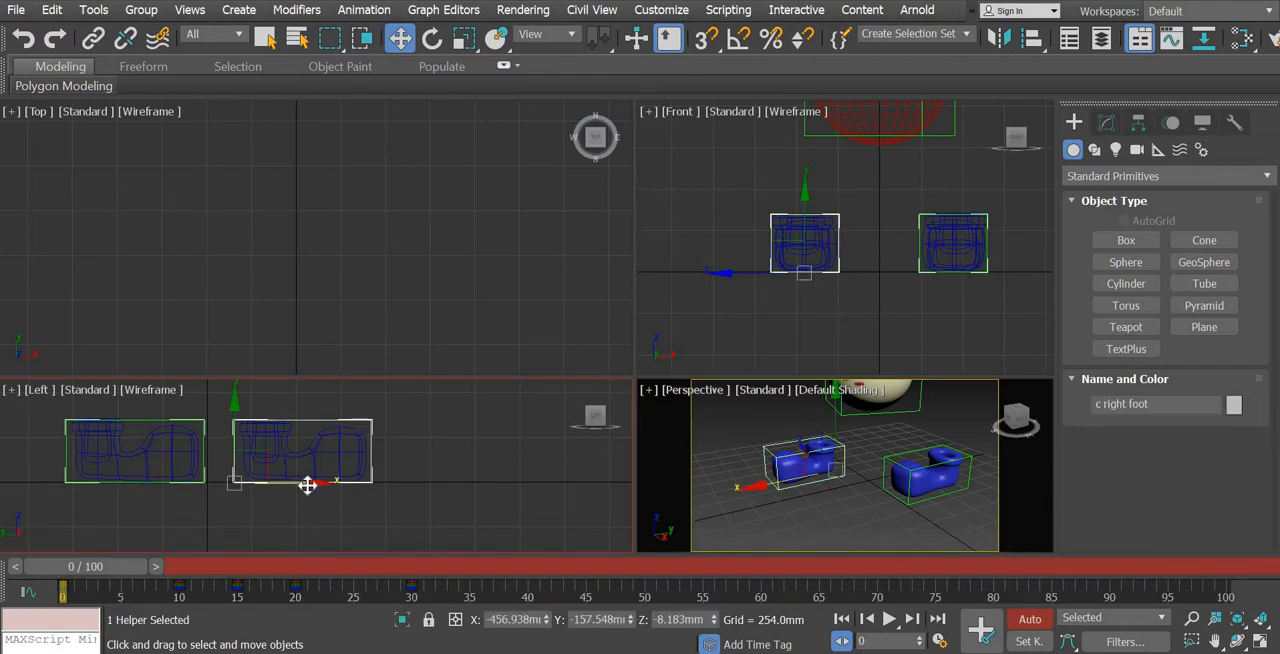
{"action": "left_click_drag", "start_coordinate": [290, 485], "coordinate": [279, 486]}
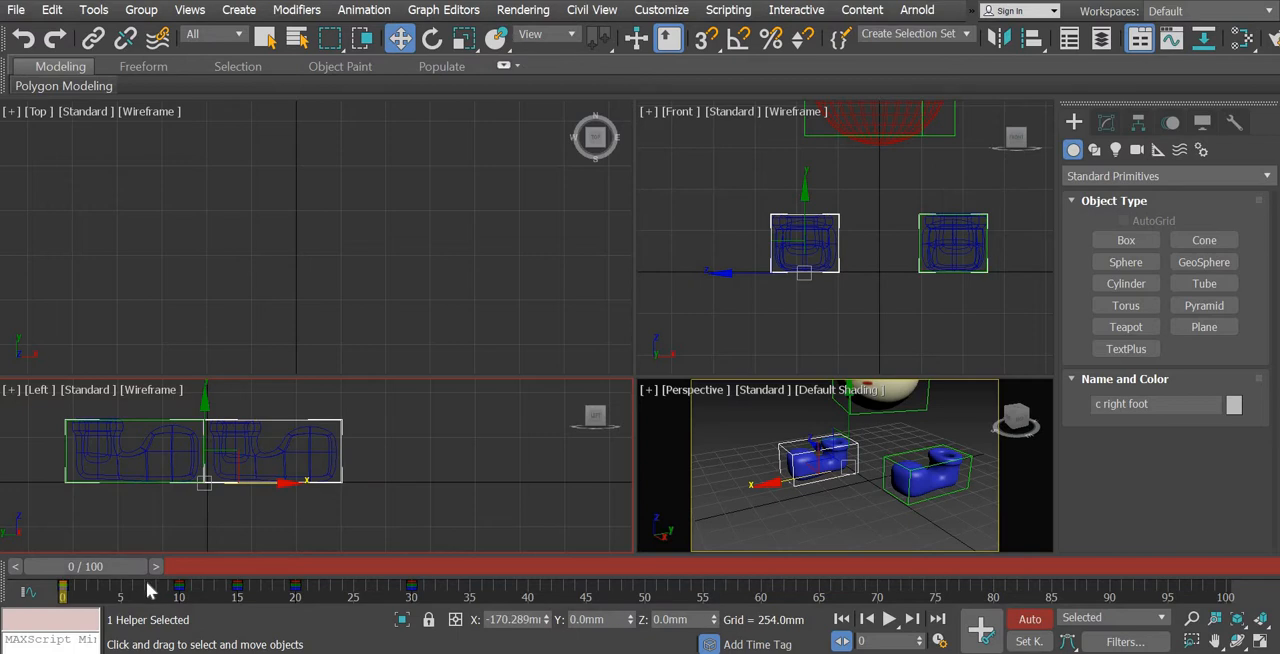
Copy the right foot control's key from frame 0 to frame 10
{"action": "left_click", "coordinate": [259, 567]}
{"action": "left_click_drag", "start_coordinate": [258, 567], "coordinate": [129, 565]}
{"action": "left_click_drag", "start_coordinate": [265, 566], "coordinate": [62, 569]}
{"action": "left_click", "coordinate": [64, 599]}
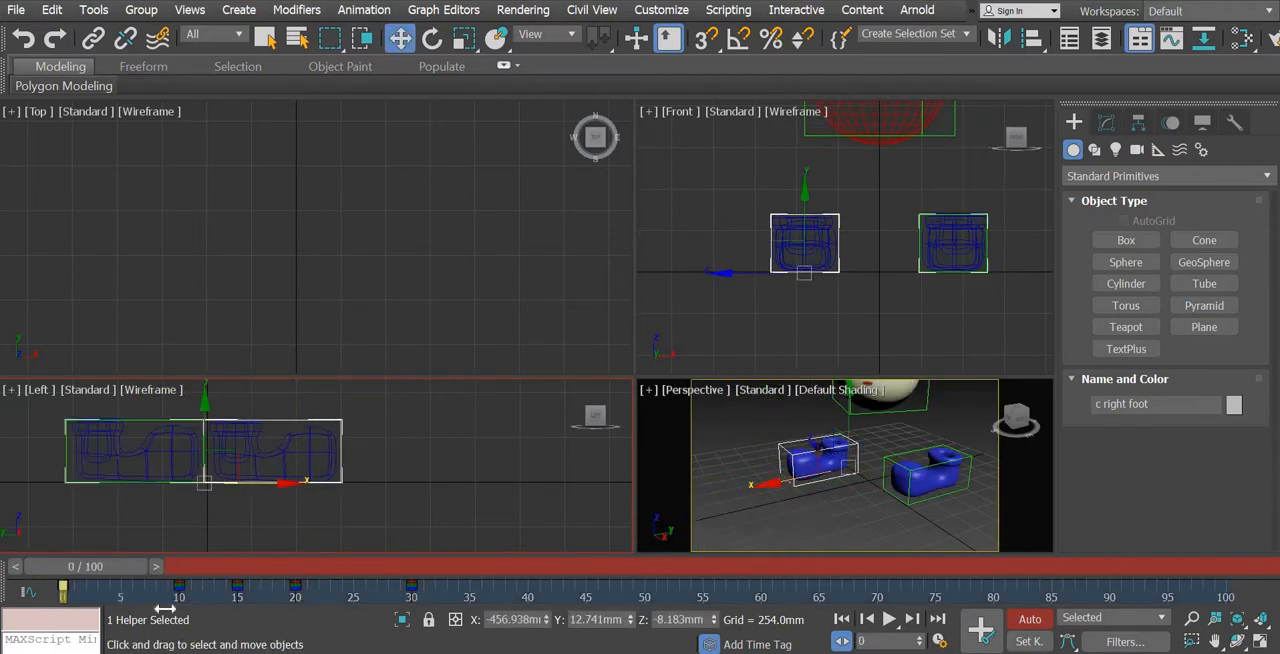
{"action": "left_click_drag", "start_coordinate": [165, 607], "coordinate": [183, 609], "text": "shift"}
Go to frame 10 and move the left foot control back against the front of the right foot control
{"action": "left_click_drag", "start_coordinate": [164, 566], "coordinate": [241, 580]}
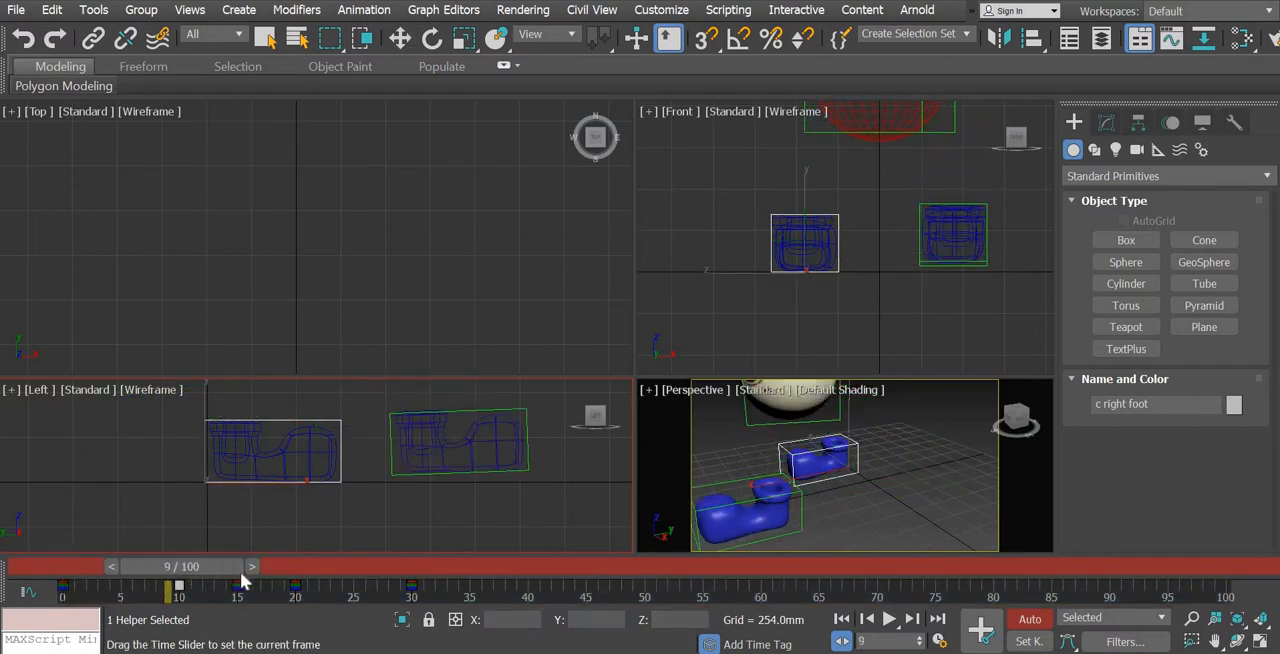
{"action": "left_click", "coordinate": [251, 567]}
{"action": "key", "text": "w"}
{"action": "left_click", "coordinate": [423, 482]}
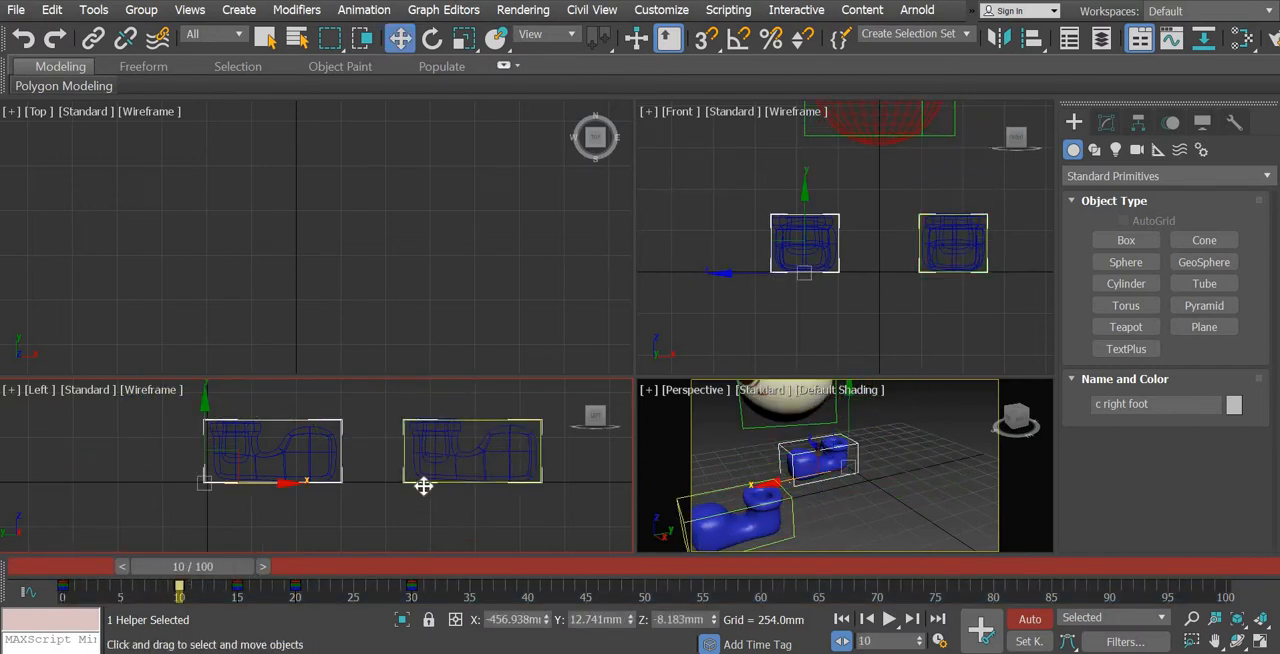
{"action": "left_click_drag", "start_coordinate": [459, 481], "coordinate": [400, 481]}
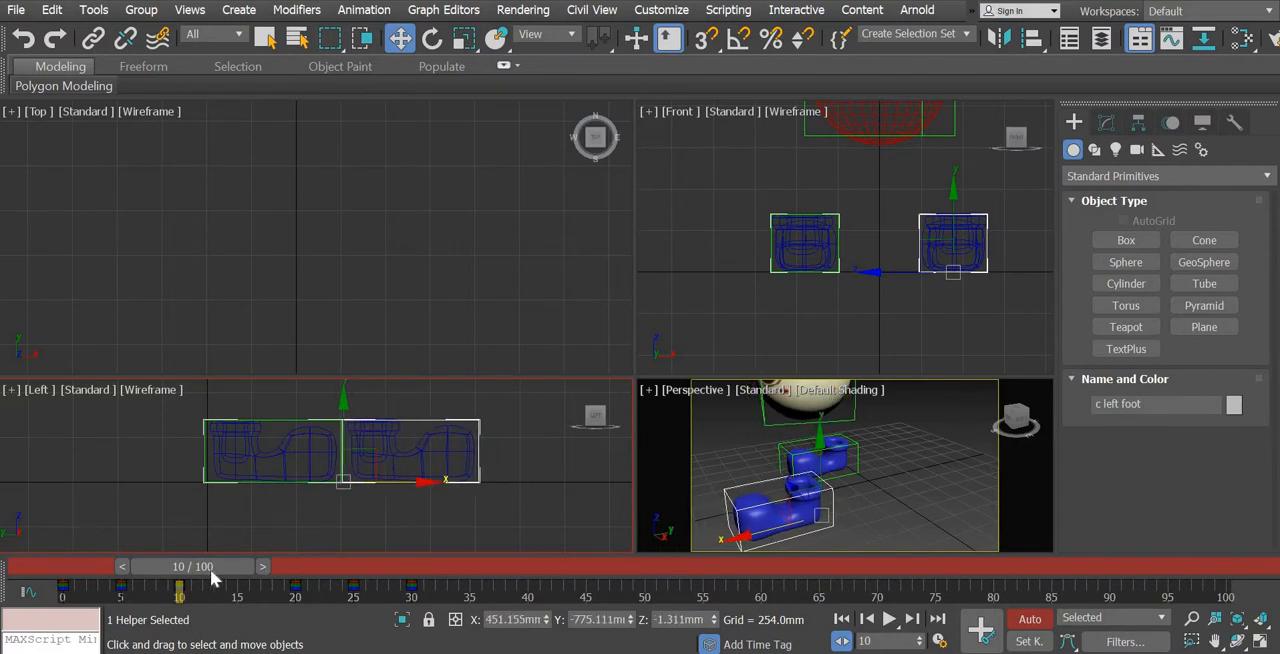
Copy the left foot control's key from frame 10 to frame 20 and go to frame 20
{"action": "left_click_drag", "start_coordinate": [212, 578], "coordinate": [289, 607]}
{"action": "key", "text": "w"}
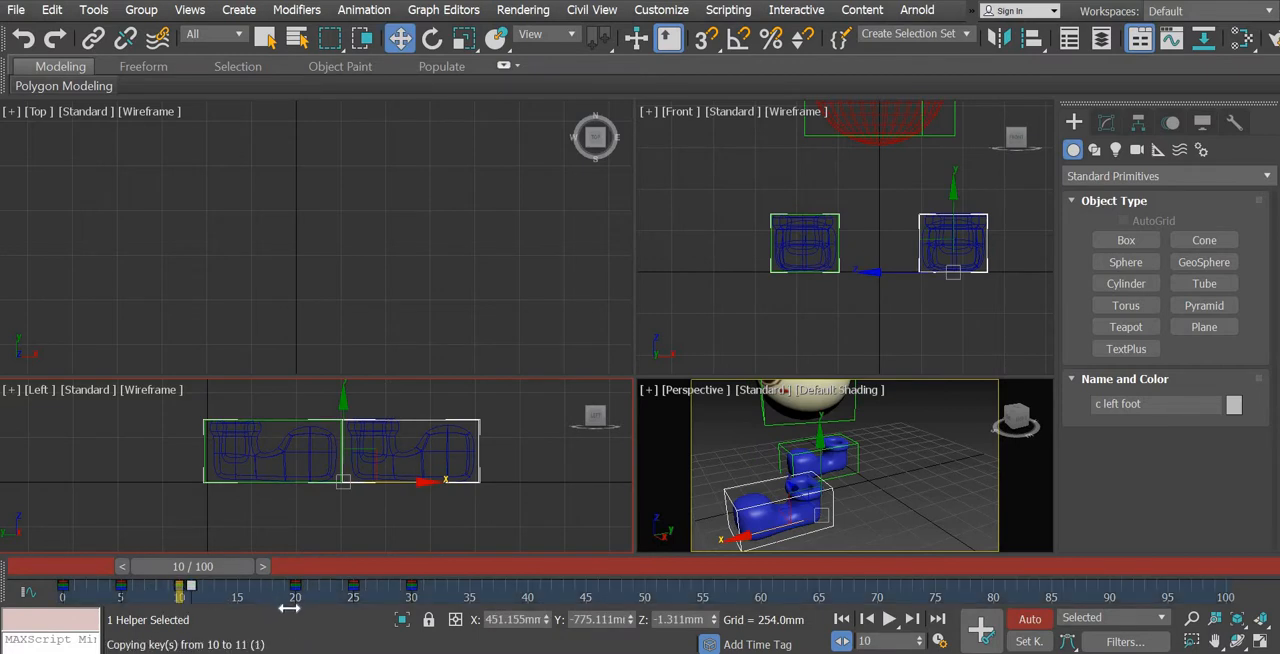
{"action": "left_click_drag", "start_coordinate": [228, 574], "coordinate": [339, 571]}
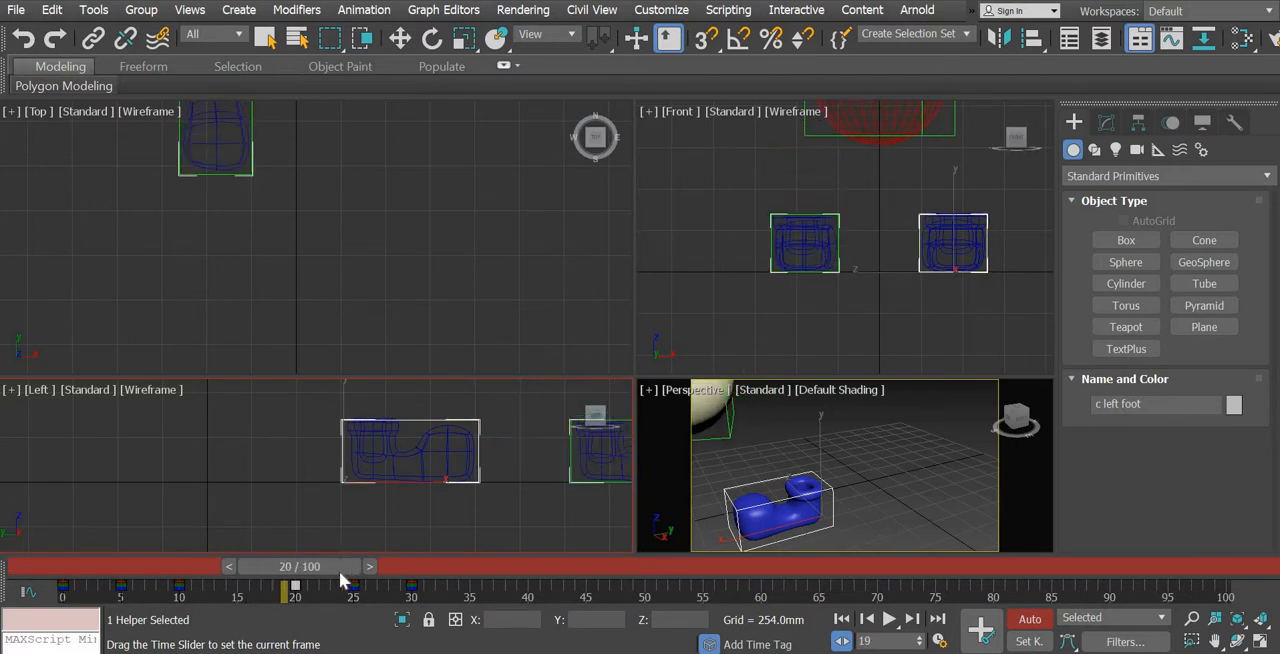
{"action": "key", "text": "w"}
Move the right foot control back against the front of the left foot control at frame 20
{"action": "middle_click_drag", "start_coordinate": [574, 486], "coordinate": [437, 495]}
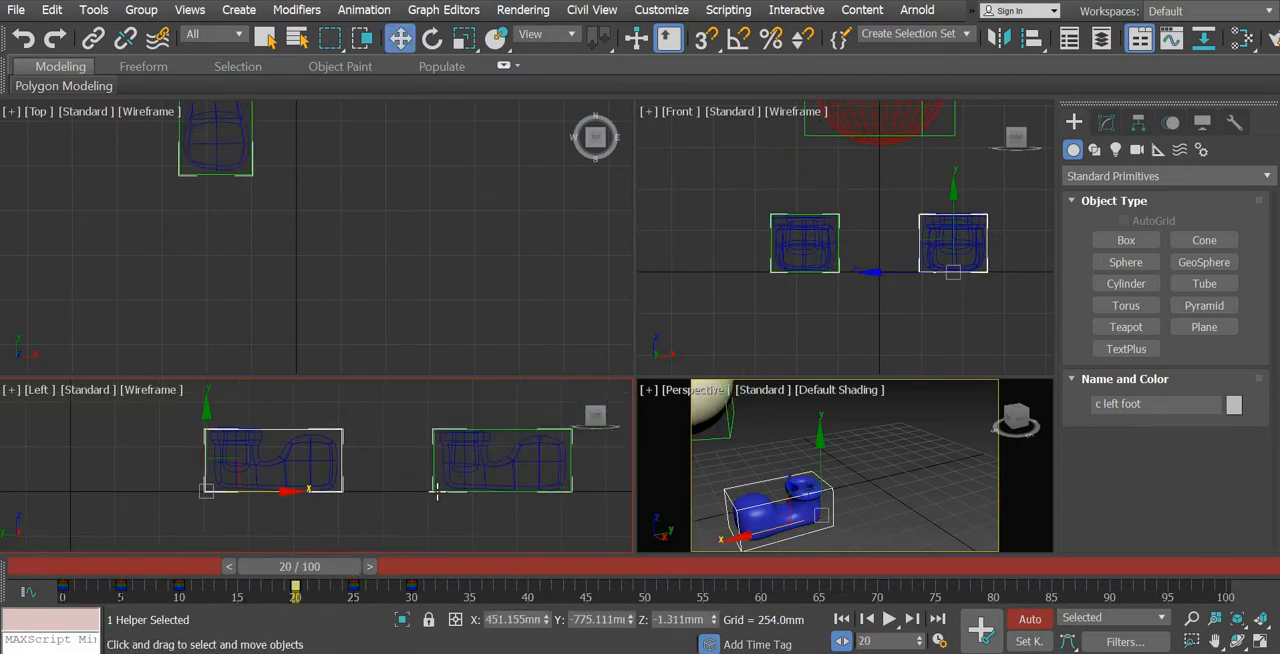
{"action": "left_click", "coordinate": [437, 492]}
{"action": "left_click_drag", "start_coordinate": [464, 493], "coordinate": [400, 498]}
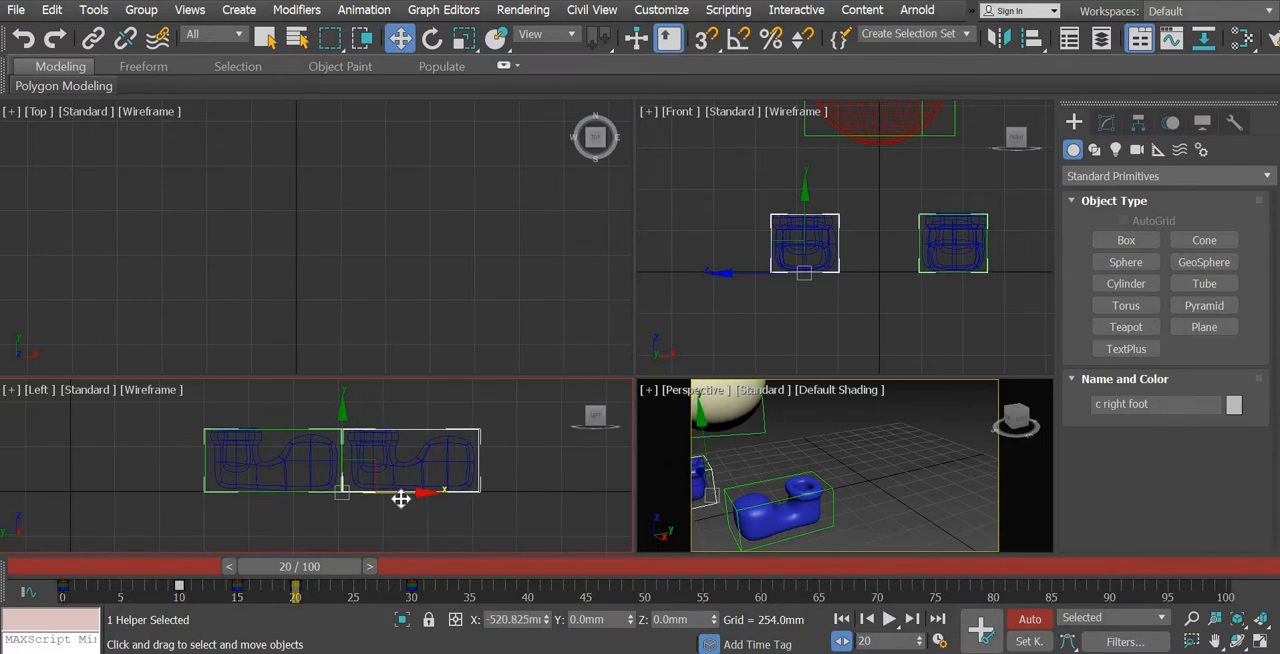
Copy the right foot control's key from frame 20 to frame 30 and go to frame 30
{"action": "left_click_drag", "start_coordinate": [305, 571], "coordinate": [398, 608]}
{"action": "left_click", "coordinate": [294, 594]}
{"action": "key", "text": "w"}
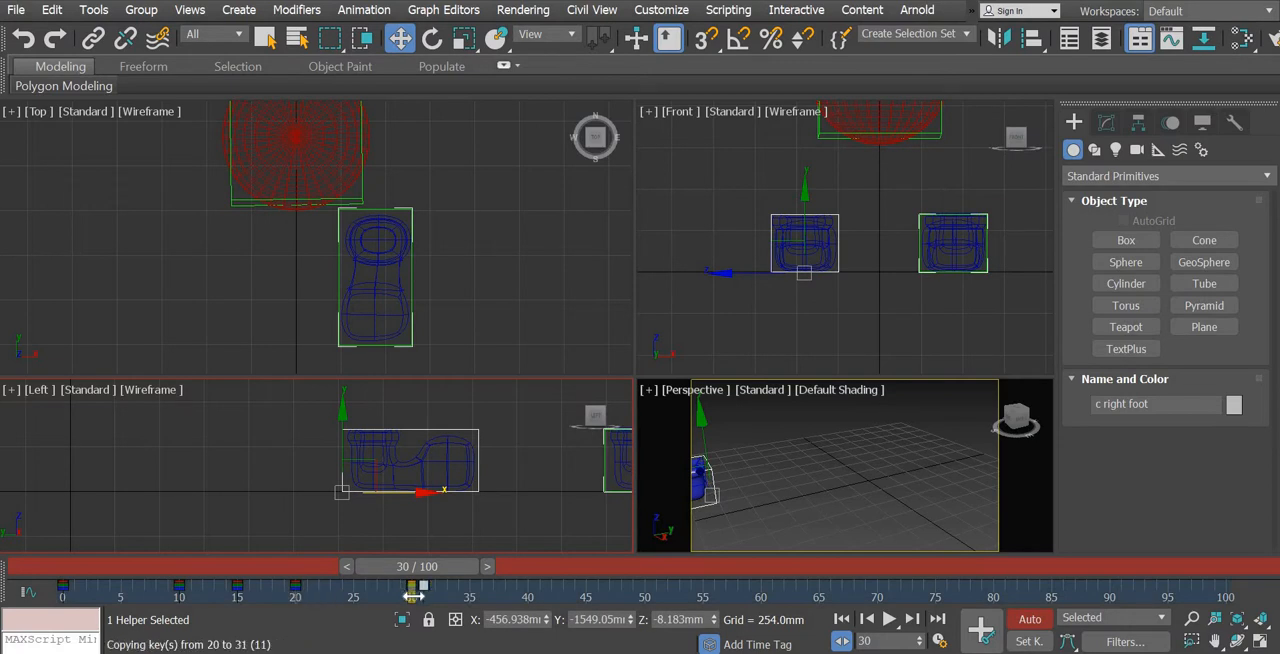
{"action": "left_click_drag", "start_coordinate": [377, 580], "coordinate": [440, 572]}
{"action": "left_click_drag", "start_coordinate": [161, 577], "coordinate": [412, 584]}
{"action": "key", "text": "w"}
Move the left foot control back against the front of the right foot control at frame 30
{"action": "middle_click_drag", "start_coordinate": [484, 488], "coordinate": [265, 498]}
{"action": "left_click", "coordinate": [389, 499]}
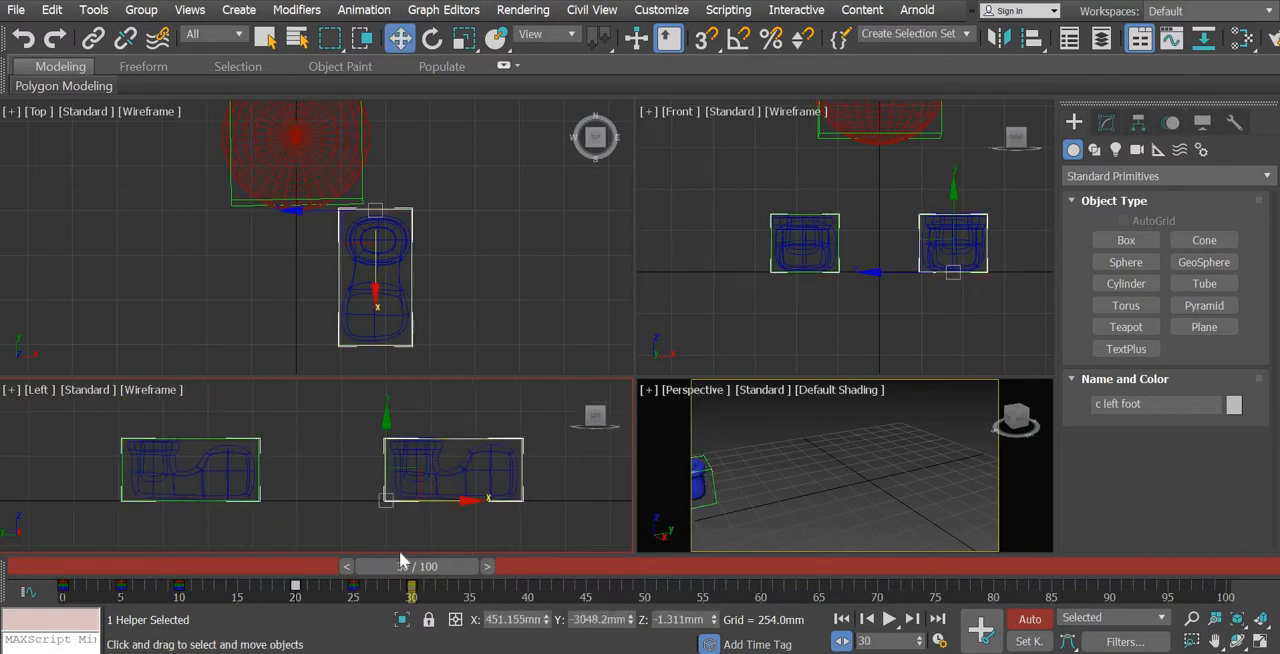
{"action": "mouse_move", "coordinate": [407, 567]}
{"action": "left_mouse_down"}
{"action": "mouse_move", "coordinate": [300, 567]}
{"action": "mouse_move", "coordinate": [413, 580]}
{"action": "left_mouse_up"}
{"action": "key", "text": "w"}
{"action": "left_click_drag", "start_coordinate": [435, 503], "coordinate": [330, 503]}
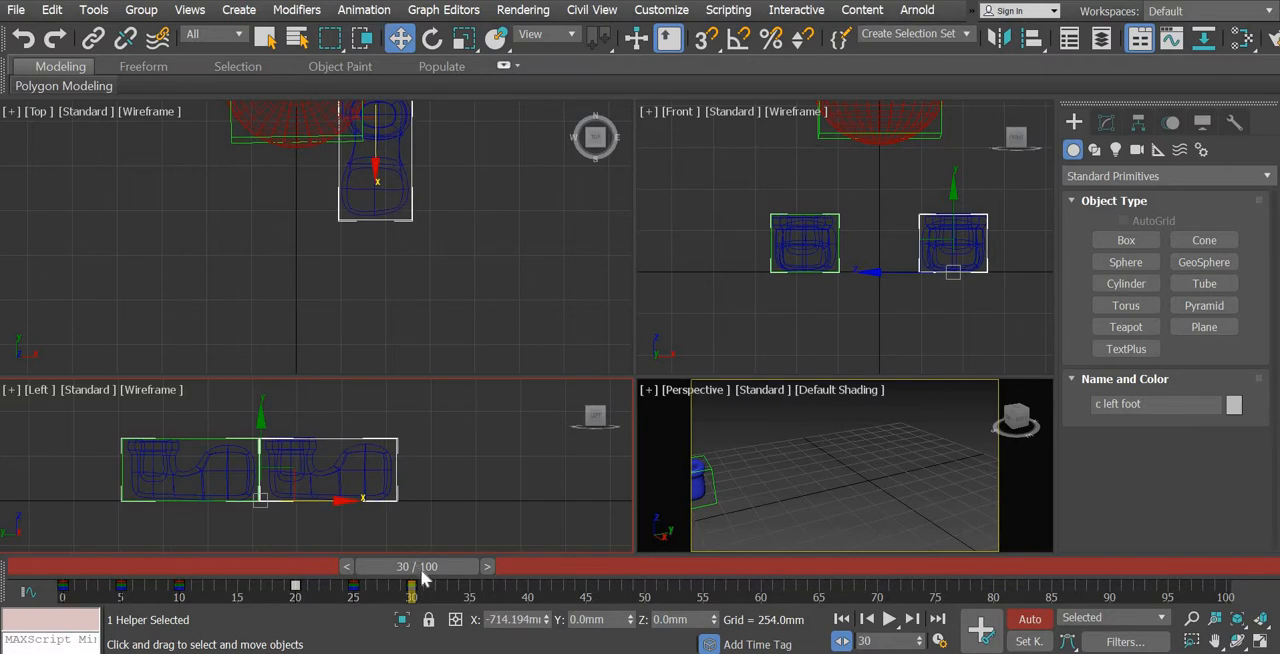
Return to frame 0 and examine the adjusted foot steps in the Perspective and Left views while scrubbing the timeline
{"action": "left_click_drag", "start_coordinate": [395, 570], "coordinate": [37, 566]}
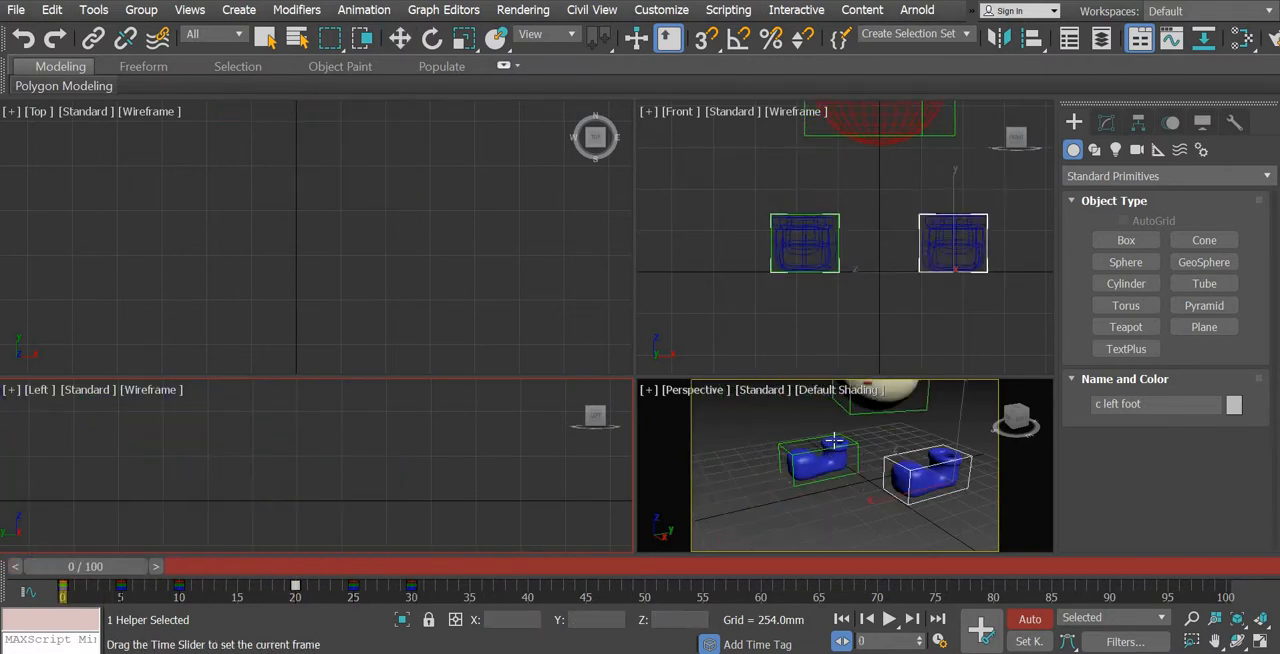
{"action": "middle_click_drag", "start_coordinate": [880, 432], "coordinate": [917, 429]}
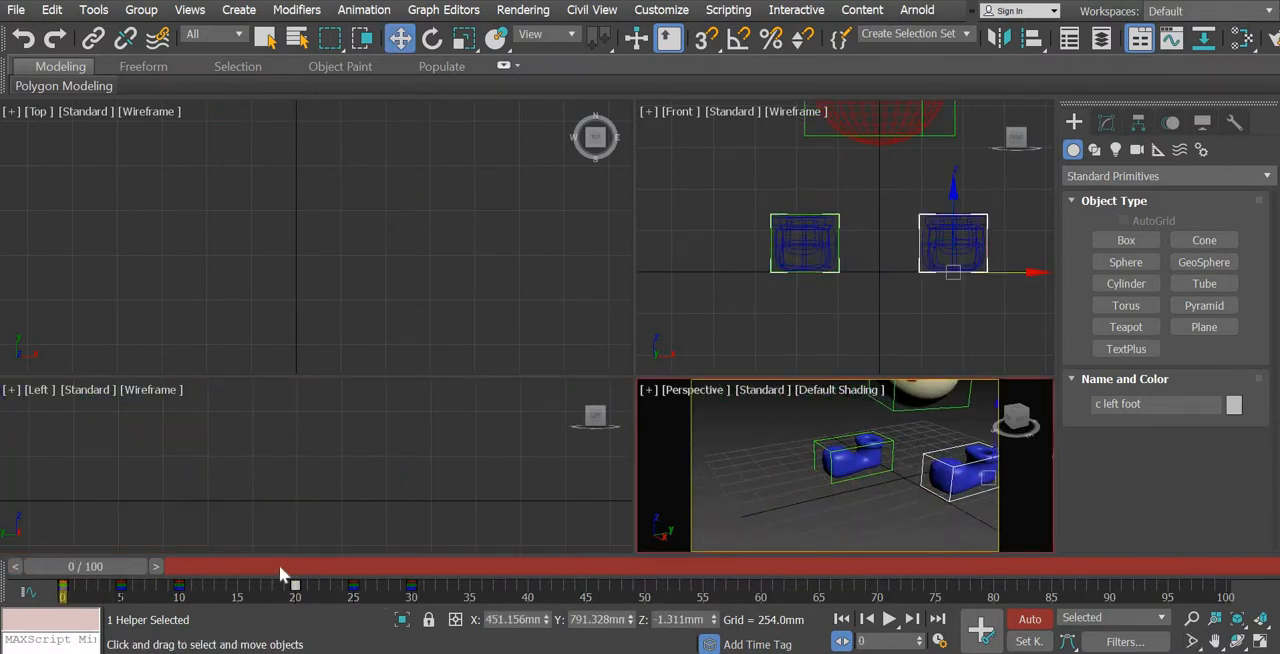
{"action": "left_click_drag", "start_coordinate": [112, 577], "coordinate": [42, 609]}
{"action": "key", "text": "w"}
{"action": "scroll", "coordinate": [239, 489], "scroll_direction": "down", "scroll_amount": 6}
{"action": "middle_click_drag", "start_coordinate": [239, 489], "coordinate": [463, 483]}
{"action": "left_click_drag", "start_coordinate": [197, 571], "coordinate": [406, 577]}
{"action": "left_click_drag", "start_coordinate": [188, 591], "coordinate": [110, 590]}
{"action": "scroll", "coordinate": [946, 478], "scroll_direction": "down", "scroll_amount": 3}
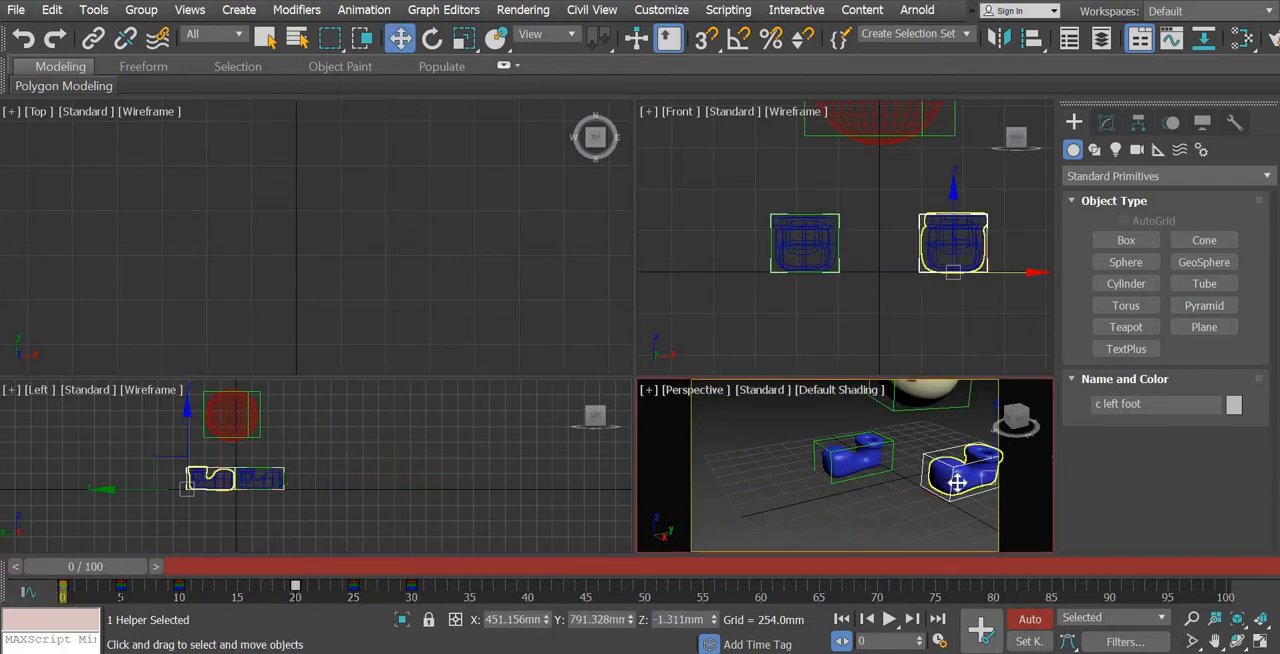
Maximize the Perspective viewport, frame the whole character and scrub through the walk before returning to frame 0
{"action": "left_click", "coordinate": [1262, 645]}
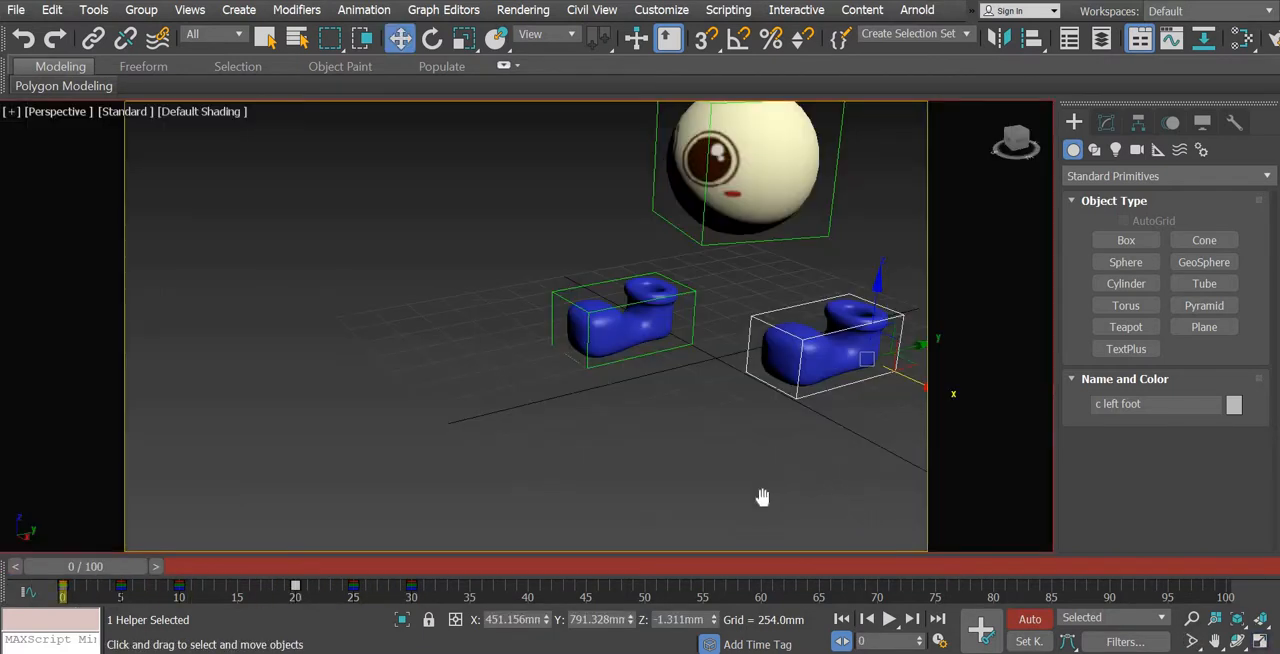
{"action": "middle_click_drag", "start_coordinate": [763, 497], "coordinate": [700, 516]}
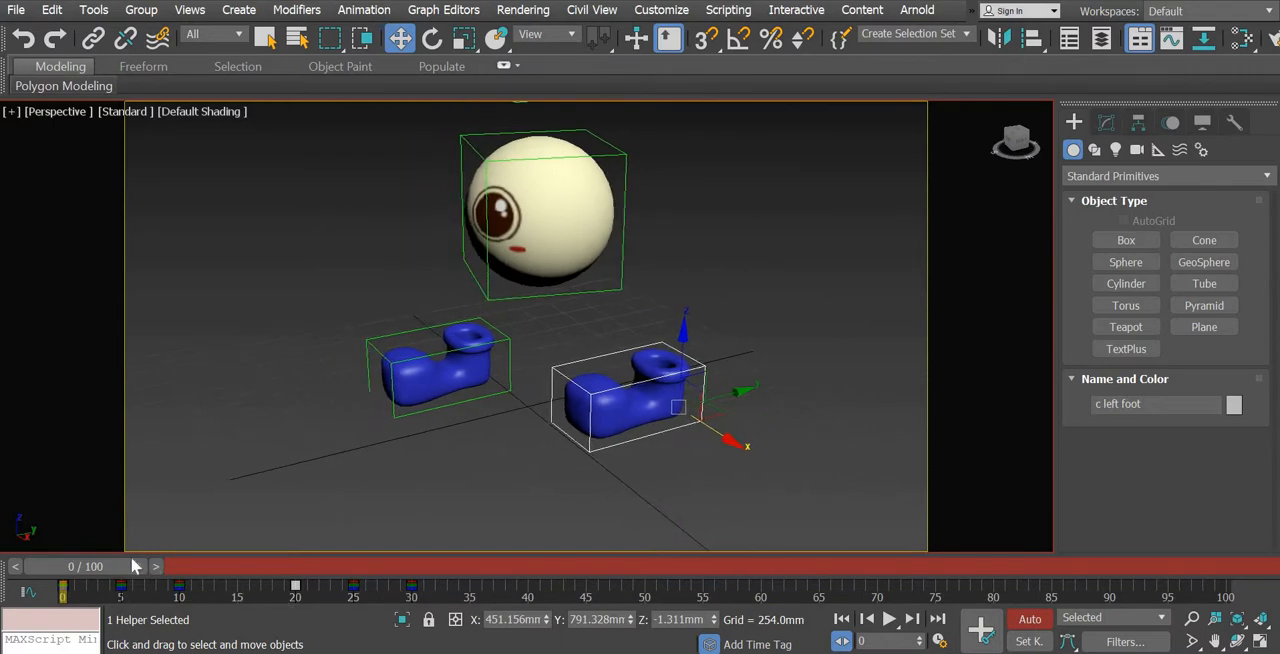
{"action": "left_click_drag", "start_coordinate": [115, 574], "coordinate": [480, 617]}
{"action": "key", "text": "w"}
{"action": "middle_click_drag", "start_coordinate": [511, 451], "coordinate": [716, 385]}
{"action": "left_click", "coordinate": [65, 566]}
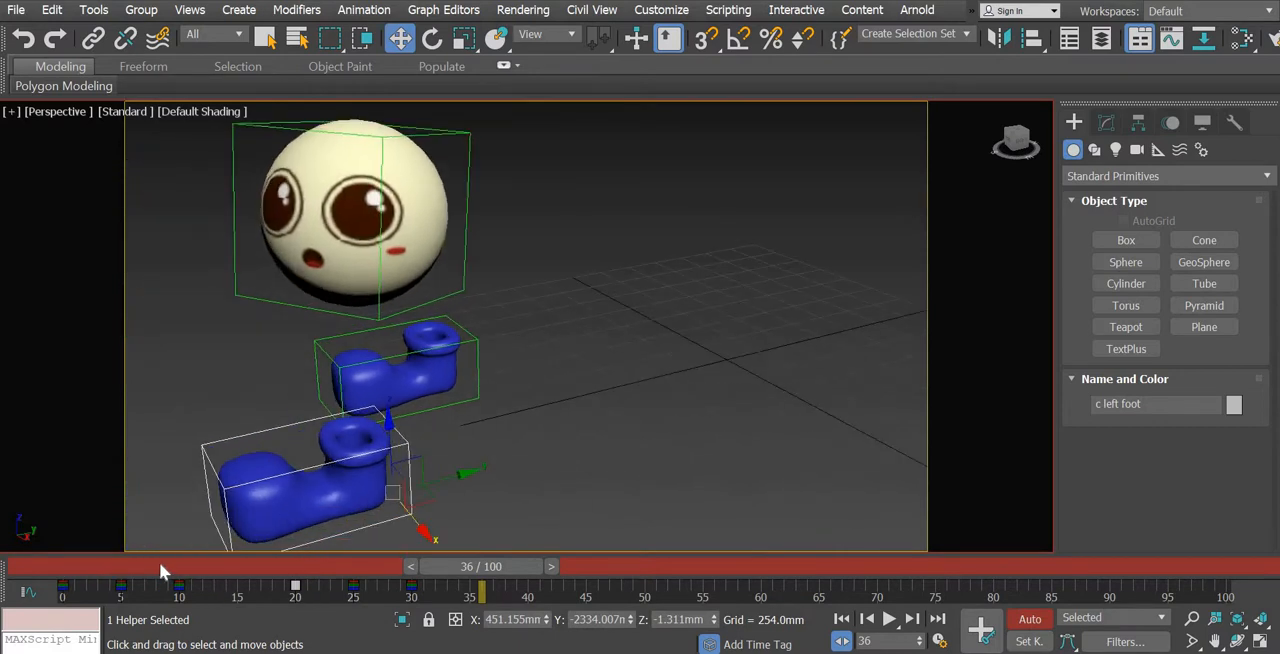
{"action": "middle_click_drag", "start_coordinate": [490, 461], "coordinate": [491, 475]}
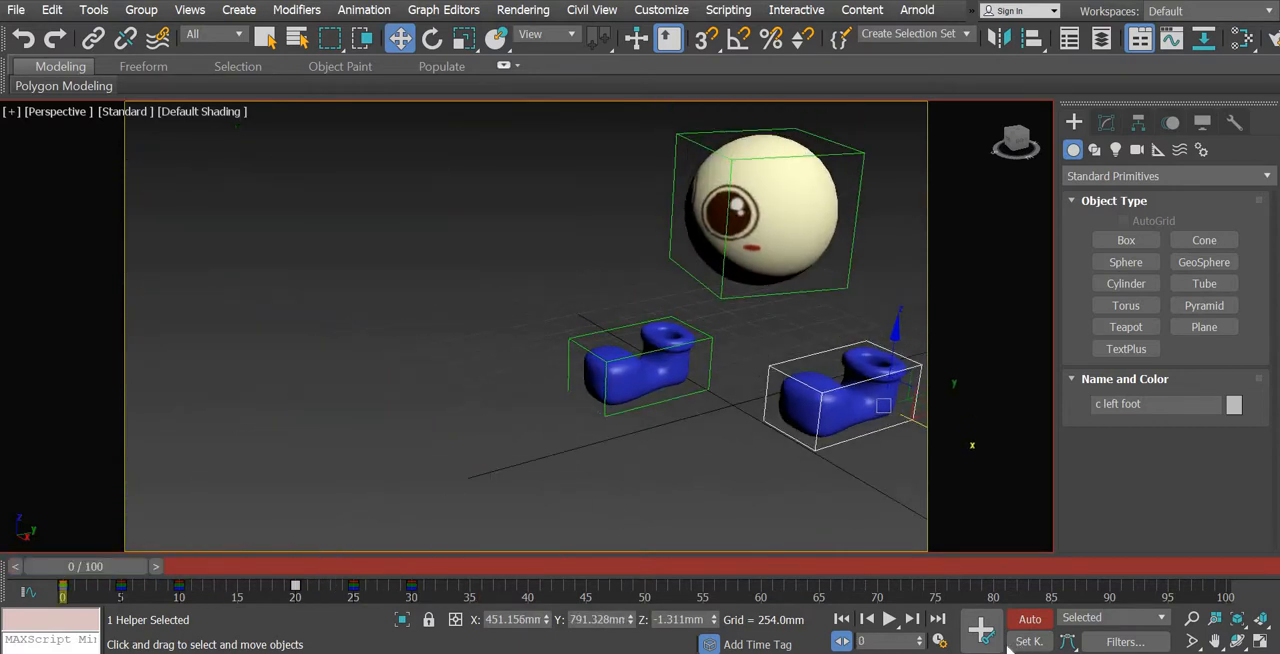
Play the walk animation in the Perspective view to check the shoes' motion, and stop playback
{"action": "left_click", "coordinate": [889, 620]}
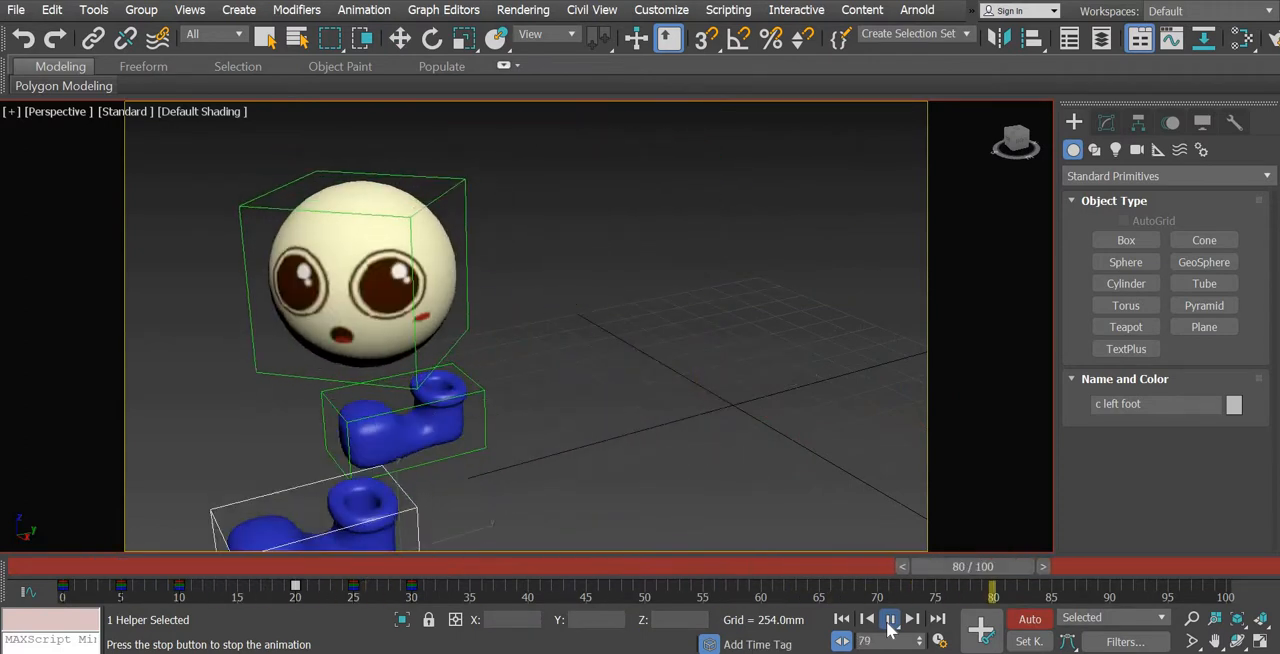
{"action": "middle_click_drag", "start_coordinate": [622, 448], "coordinate": [627, 402]}
{"action": "left_click_drag", "start_coordinate": [68, 565], "coordinate": [211, 565]}
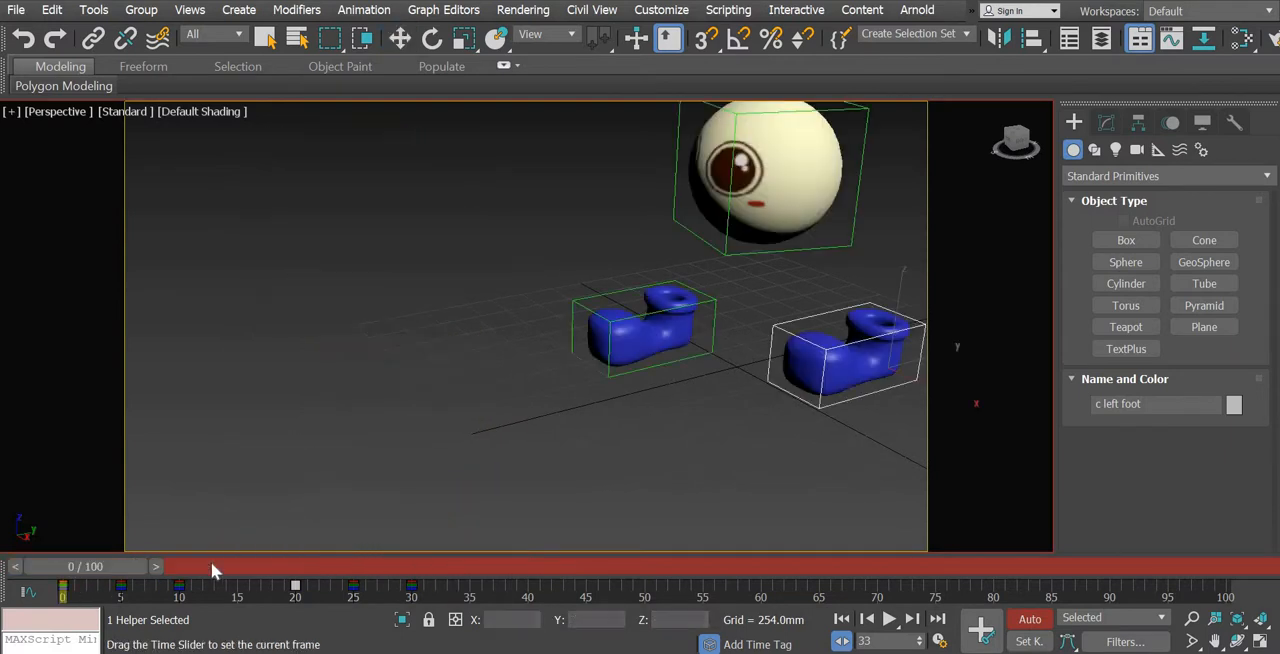
{"action": "left_click", "coordinate": [890, 621]}
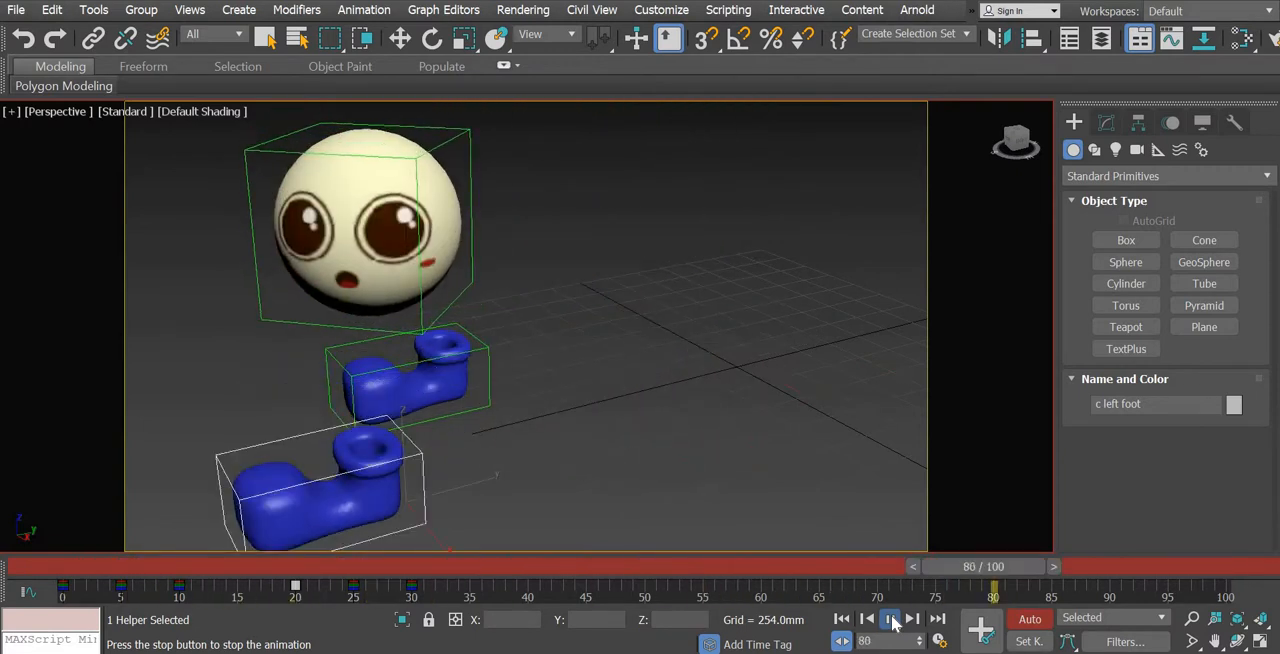
{"action": "left_click", "coordinate": [891, 620]}
{"action": "key", "text": "w"}
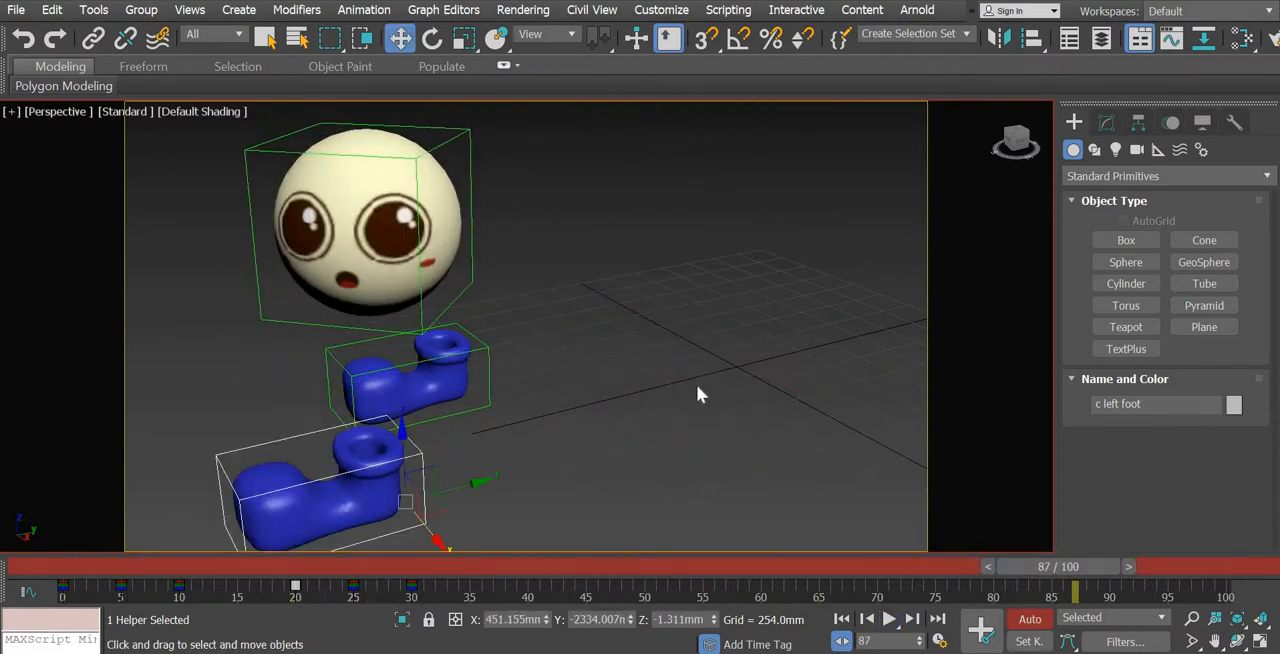